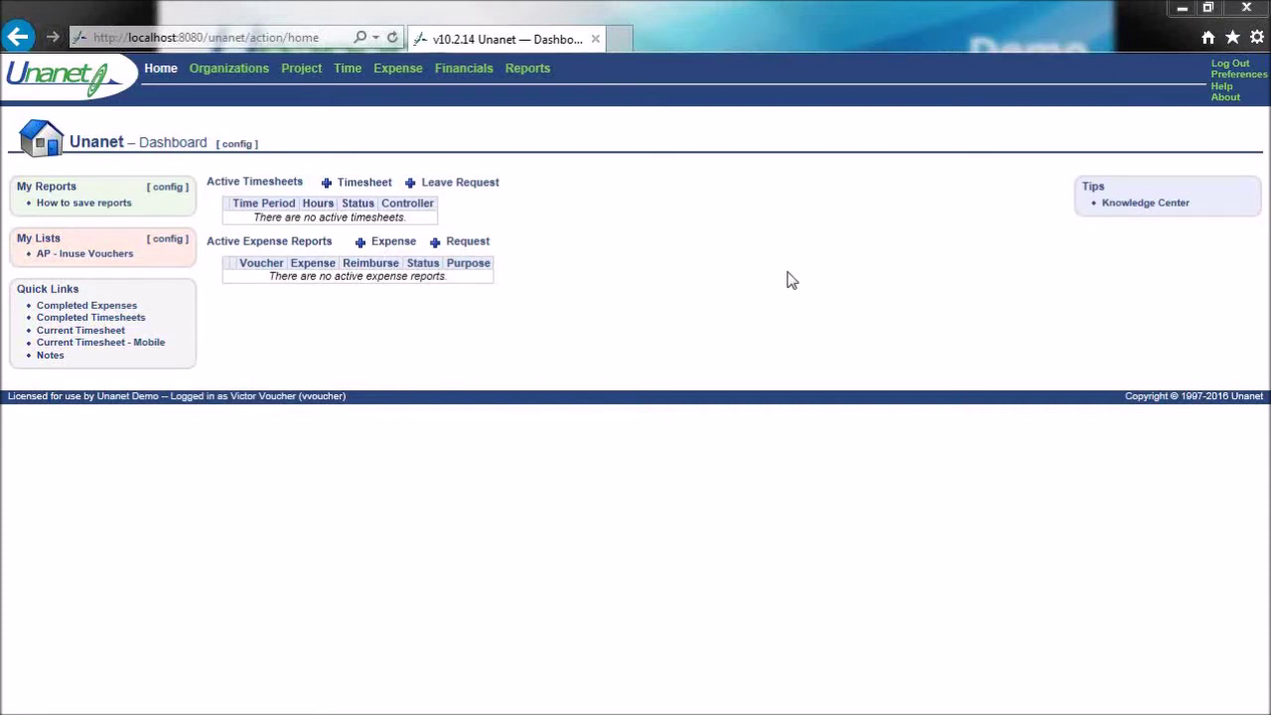
- Go to the Financials dashboard and open the Accounts Payable Vendor Invoices search page
{"action": "left_click", "coordinate": [532, 73]}
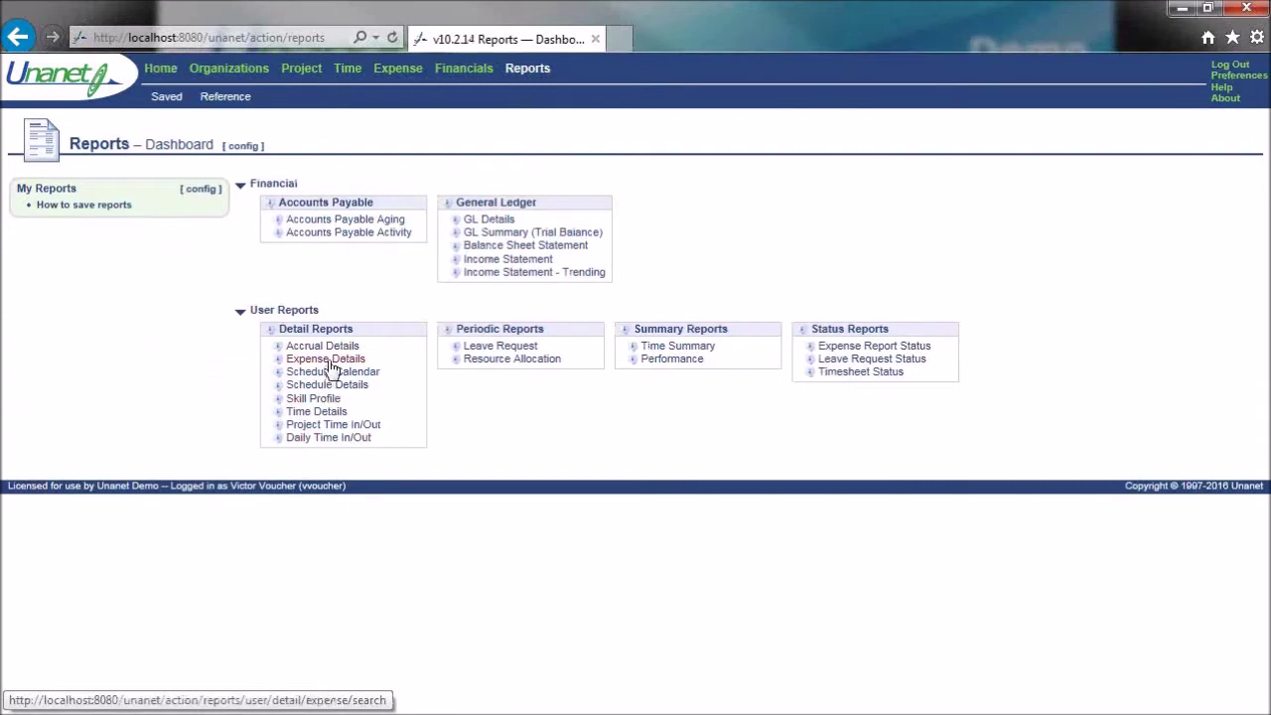
{"action": "left_click", "coordinate": [162, 72]}
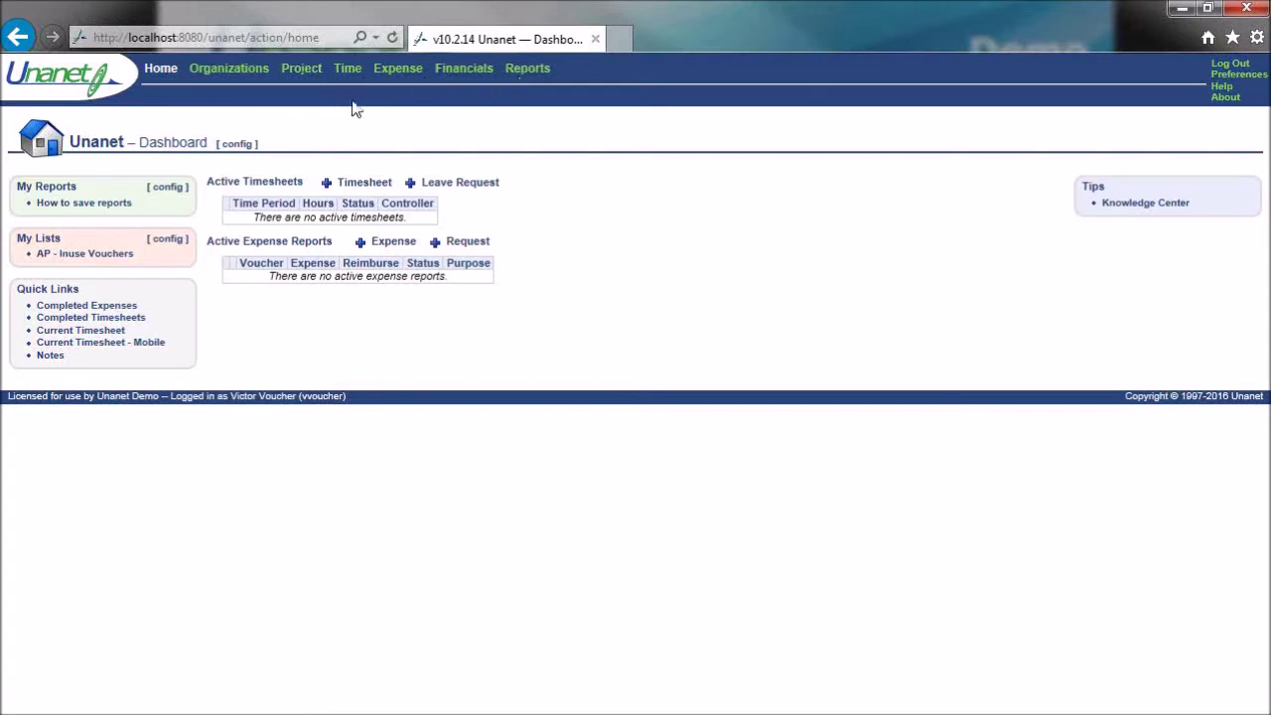
{"action": "left_click", "coordinate": [478, 78]}
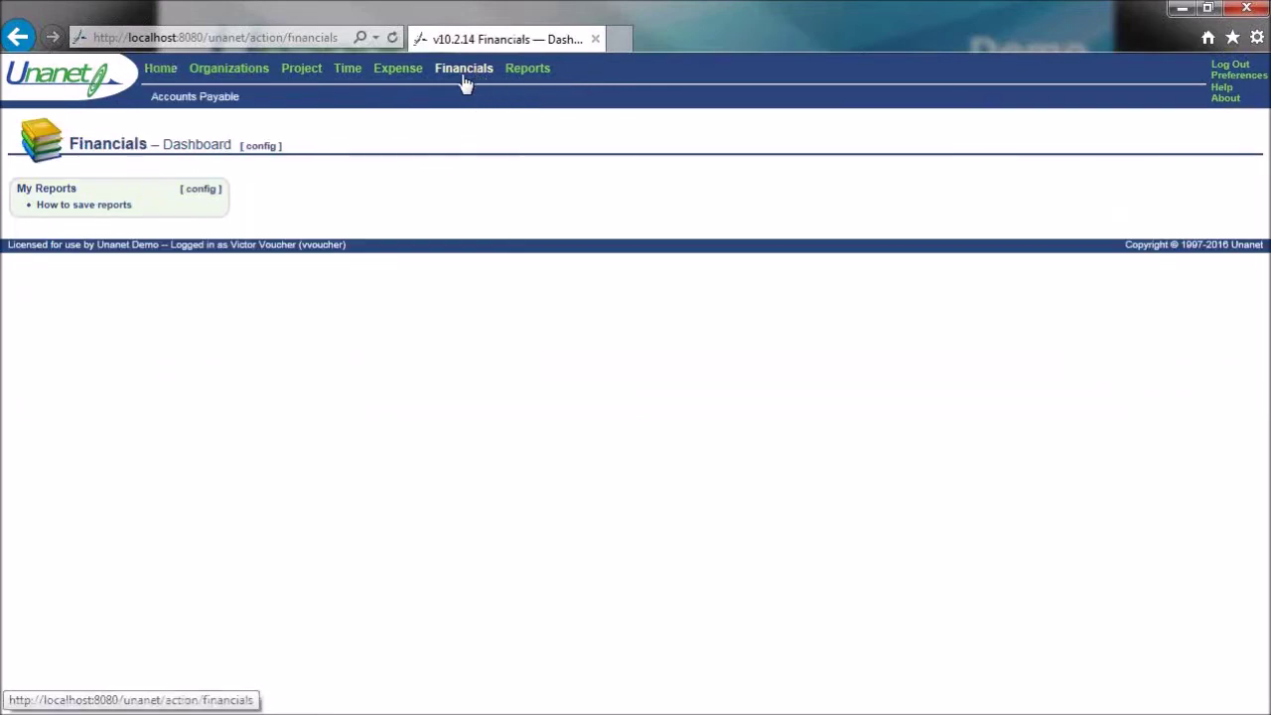
{"action": "mouse_move", "coordinate": [240, 104]}
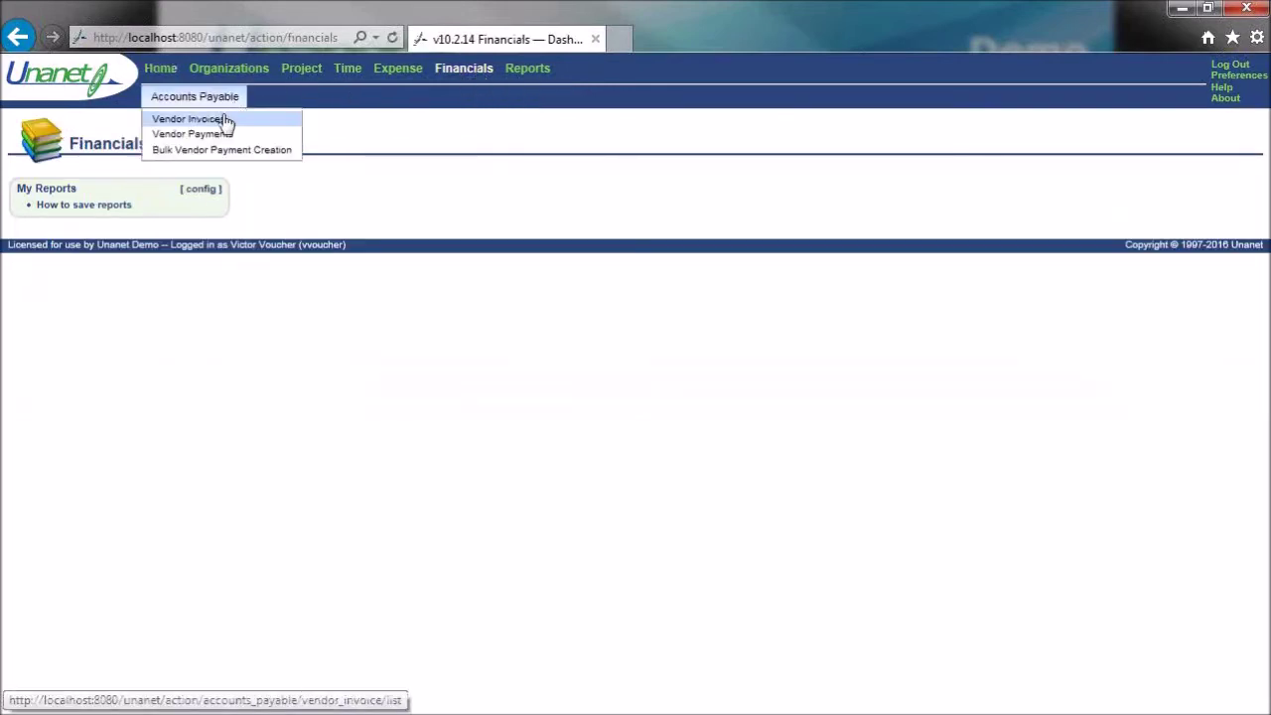
{"action": "left_click", "coordinate": [224, 120]}
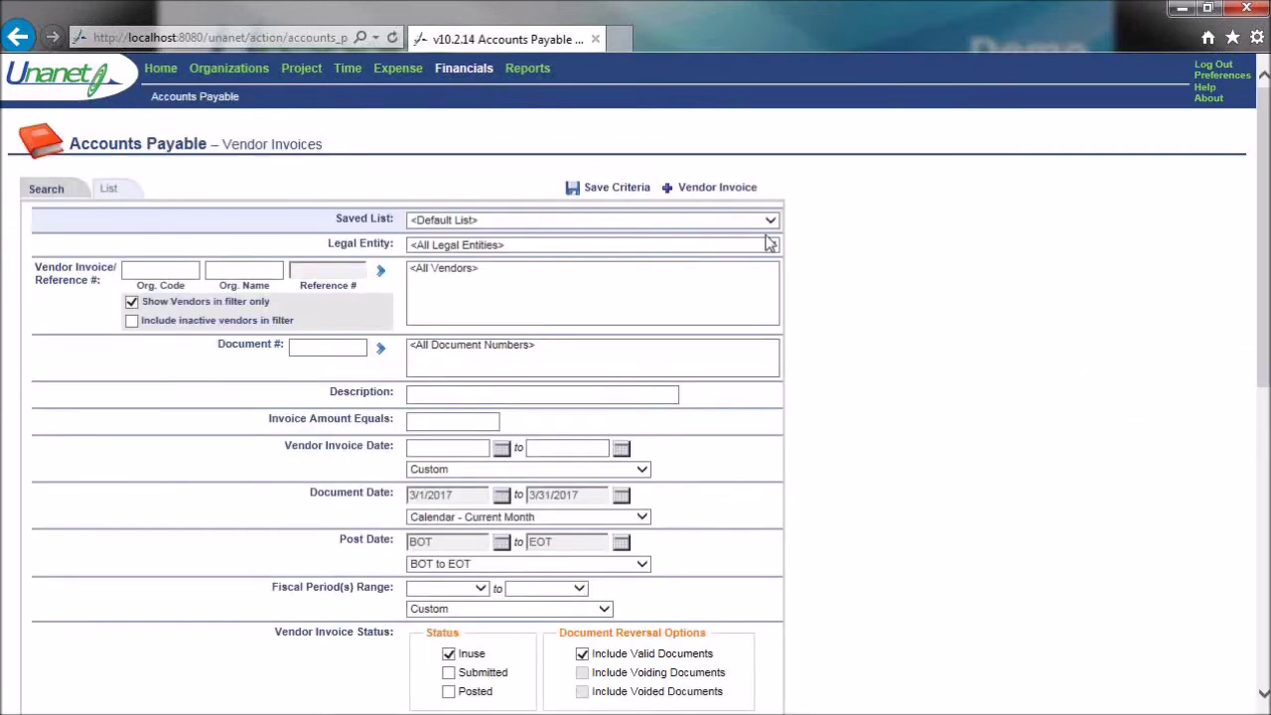
- Start a new vendor invoice and place the cursor in the Vendor field
{"action": "left_click", "coordinate": [710, 190]}
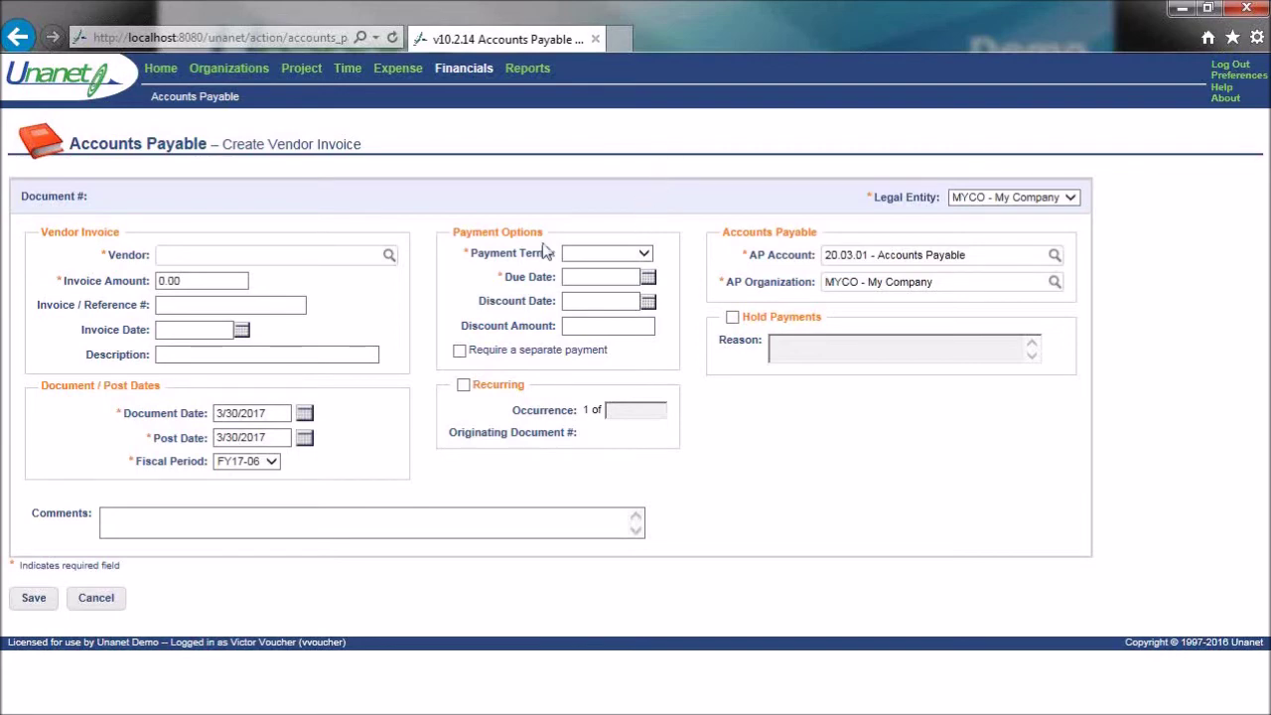
{"action": "left_click", "coordinate": [247, 252]}
- Set vendor V_HYWAY_SOFTWARE, invoice amount 3300 and invoice reference INV633
{"action": "type", "text": "h"}
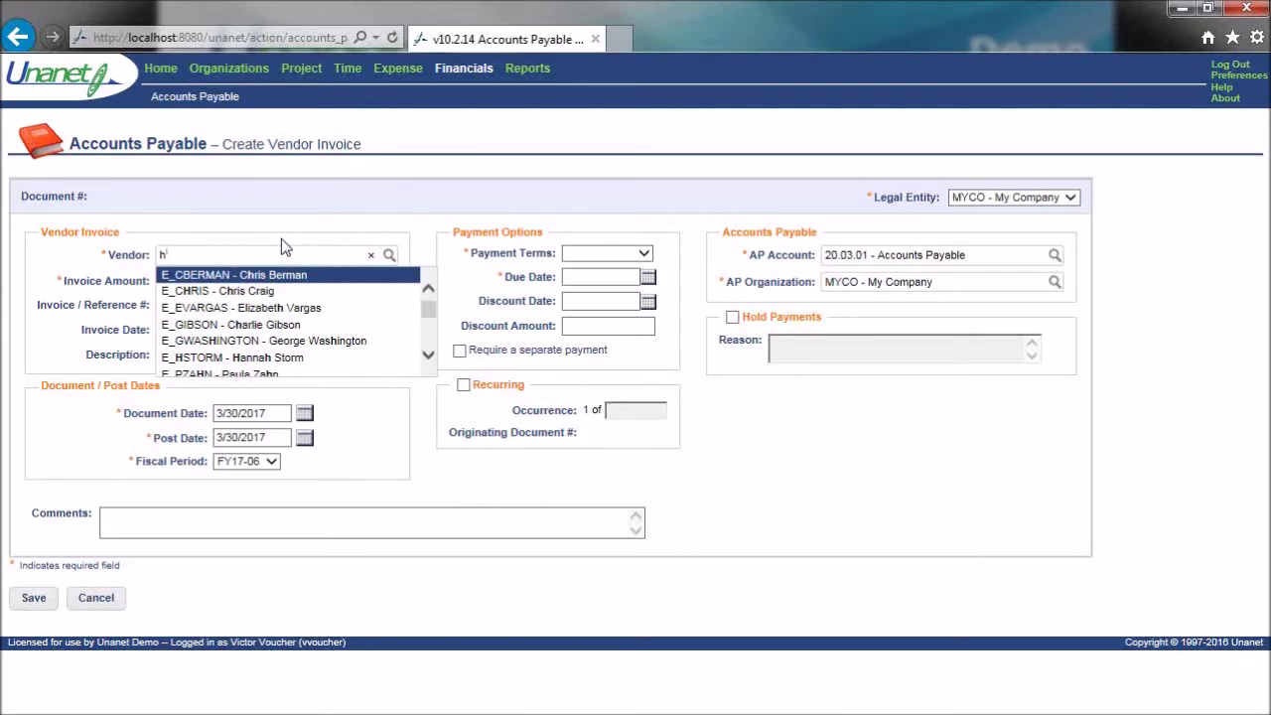
{"action": "type", "text": "y"}
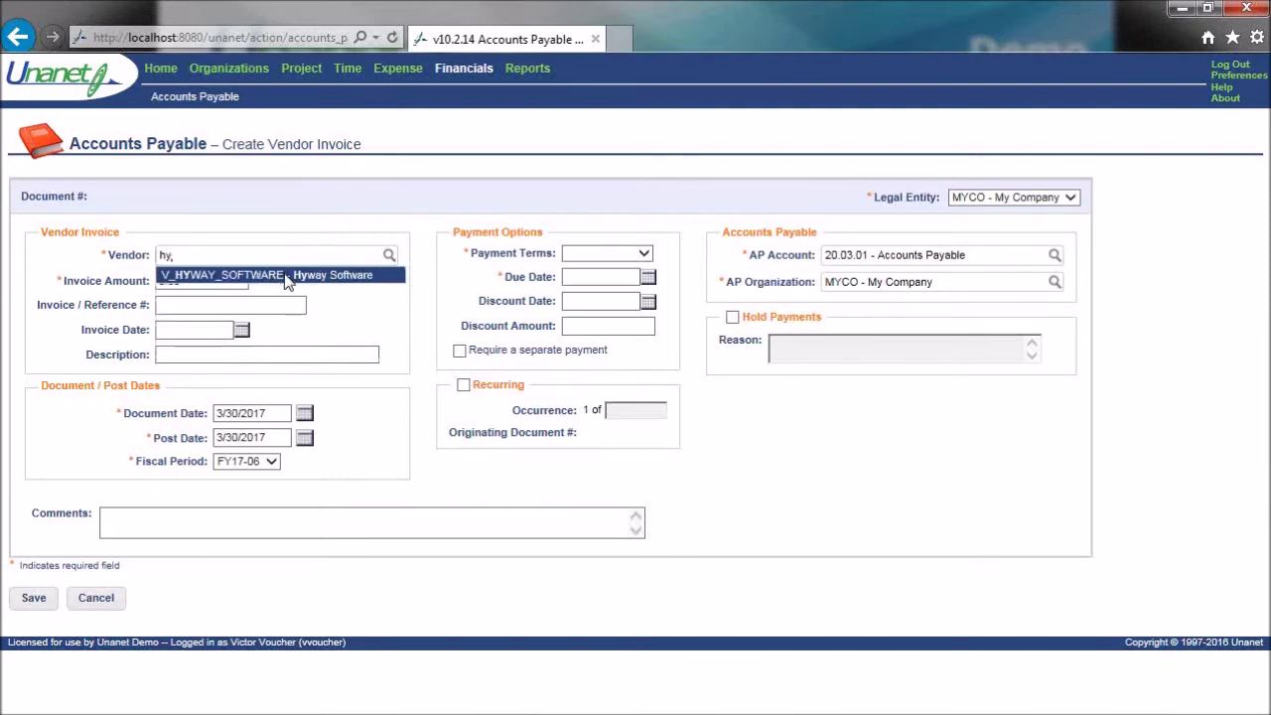
{"action": "left_click", "coordinate": [285, 275]}
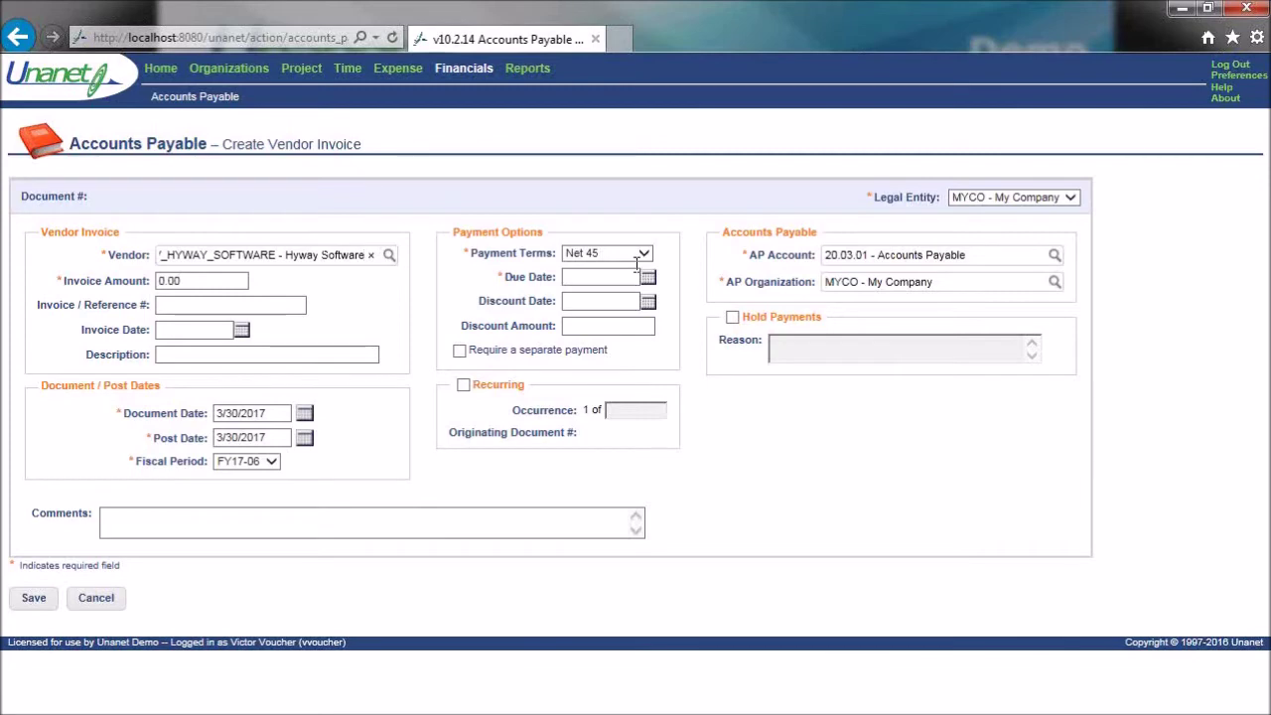
{"action": "left_click", "coordinate": [232, 283]}
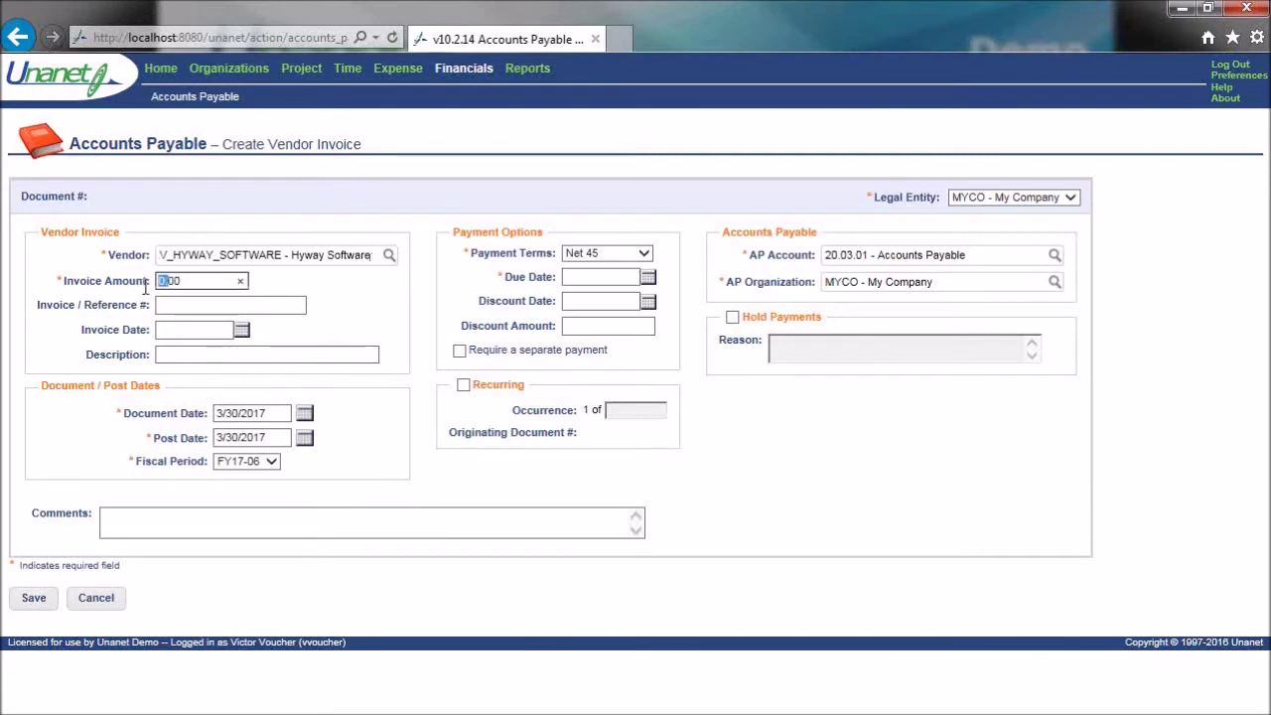
{"action": "key", "text": "BackSpace"}
{"action": "type", "text": "3300"}
{"action": "left_click", "coordinate": [177, 308]}
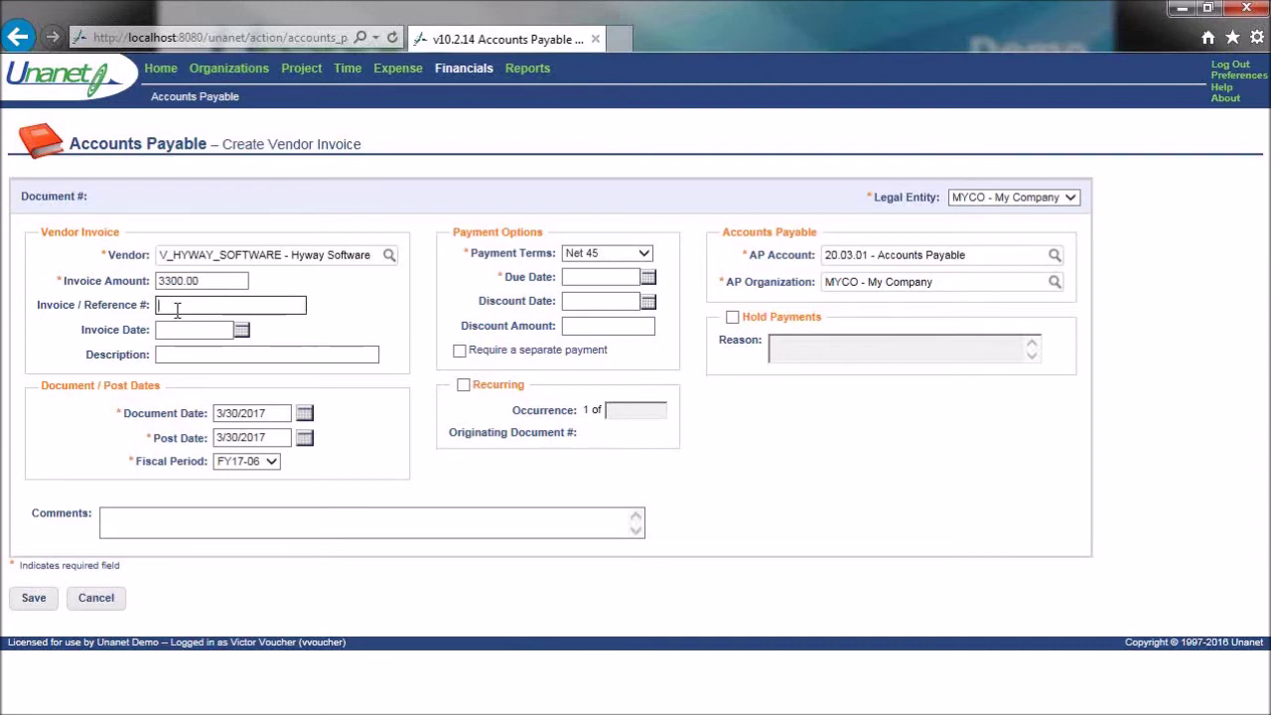
{"action": "type", "text": "INV633"}
{"action": "left_click", "coordinate": [241, 329]}
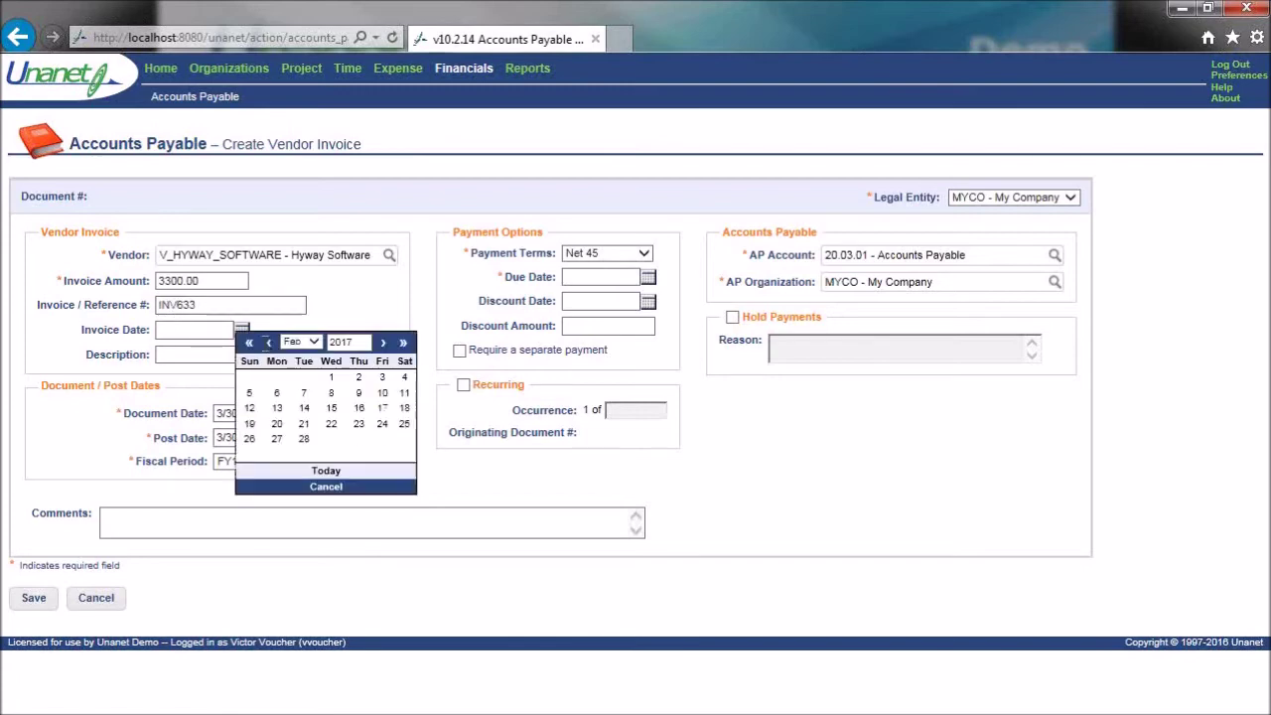
- Date the invoice 2/28/2017, keep Net 45 terms, and describe it as 'Encryption Software'
{"action": "left_click", "coordinate": [305, 441]}
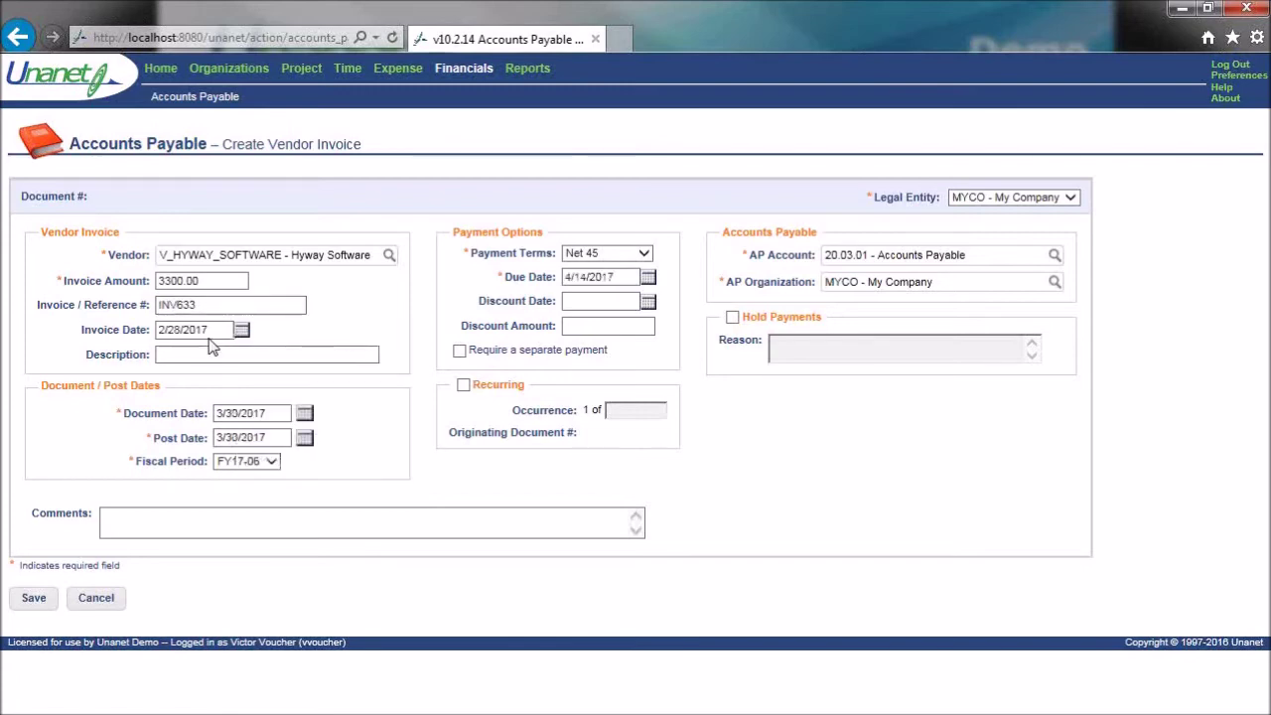
{"action": "left_click", "coordinate": [644, 255]}
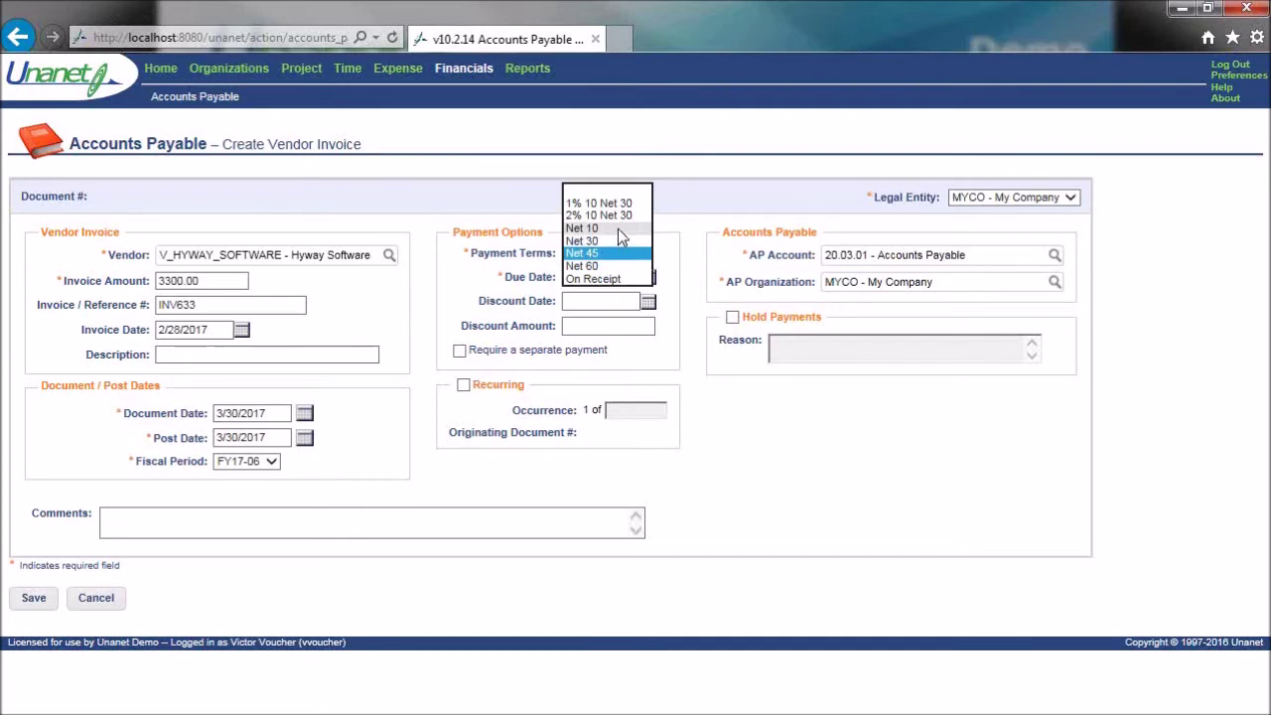
{"action": "left_click", "coordinate": [617, 229]}
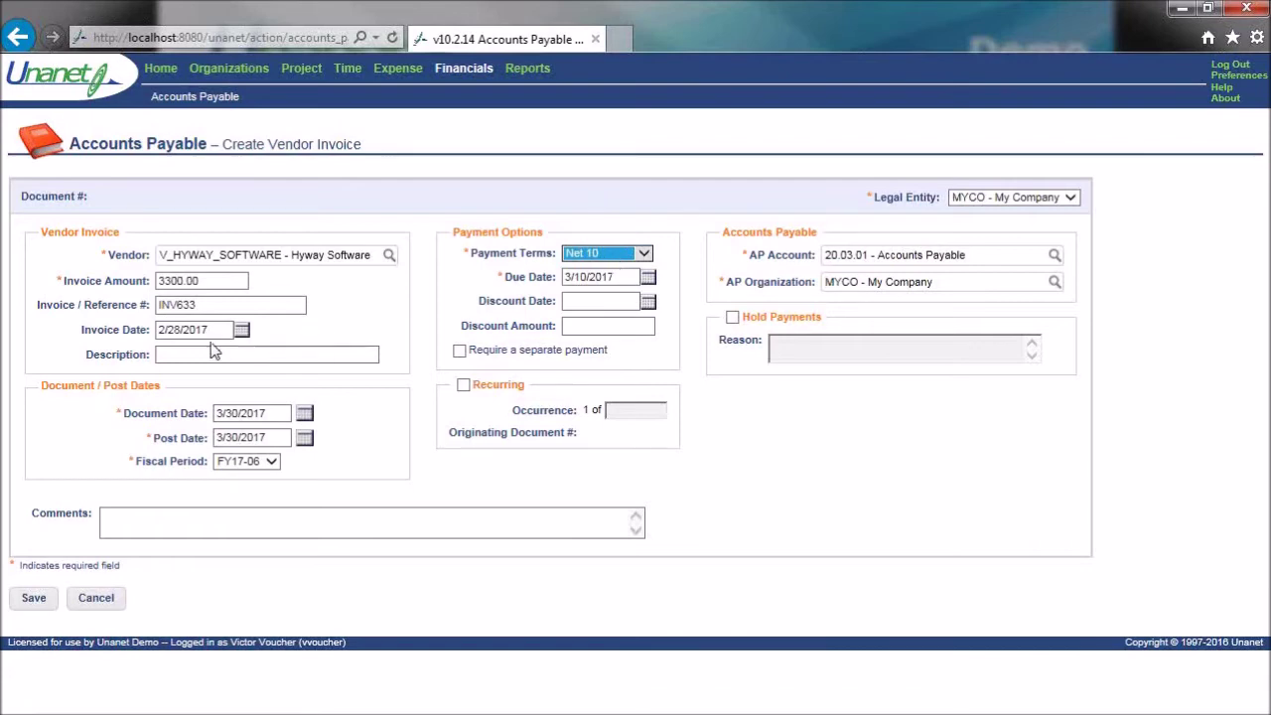
{"action": "left_click", "coordinate": [644, 254]}
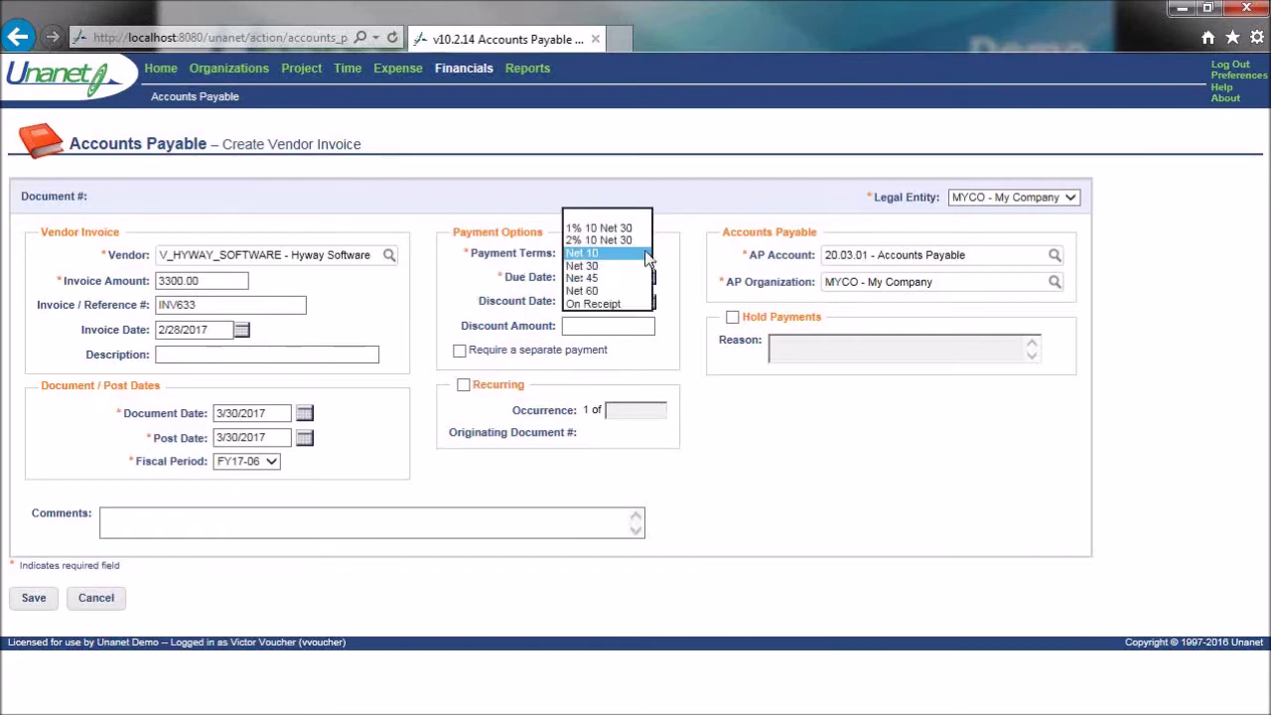
{"action": "left_click", "coordinate": [599, 278]}
{"action": "left_click", "coordinate": [245, 359]}
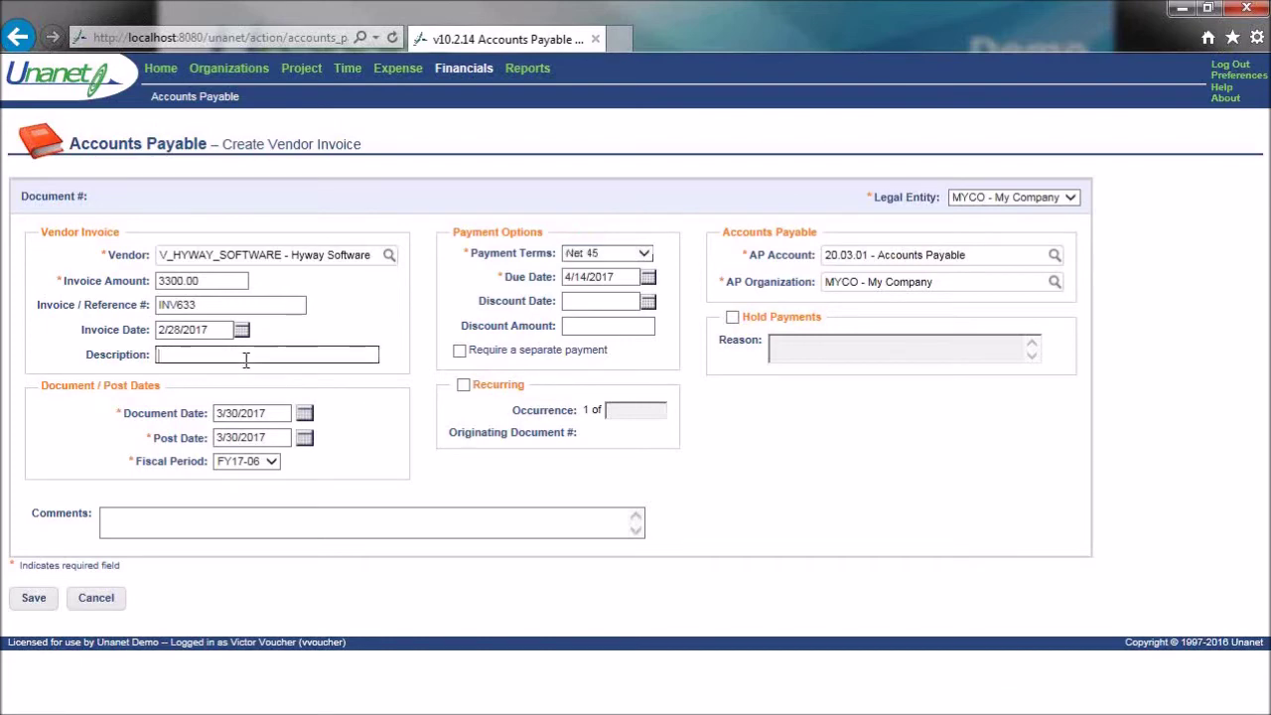
{"action": "type", "text": "Encryption Software"}
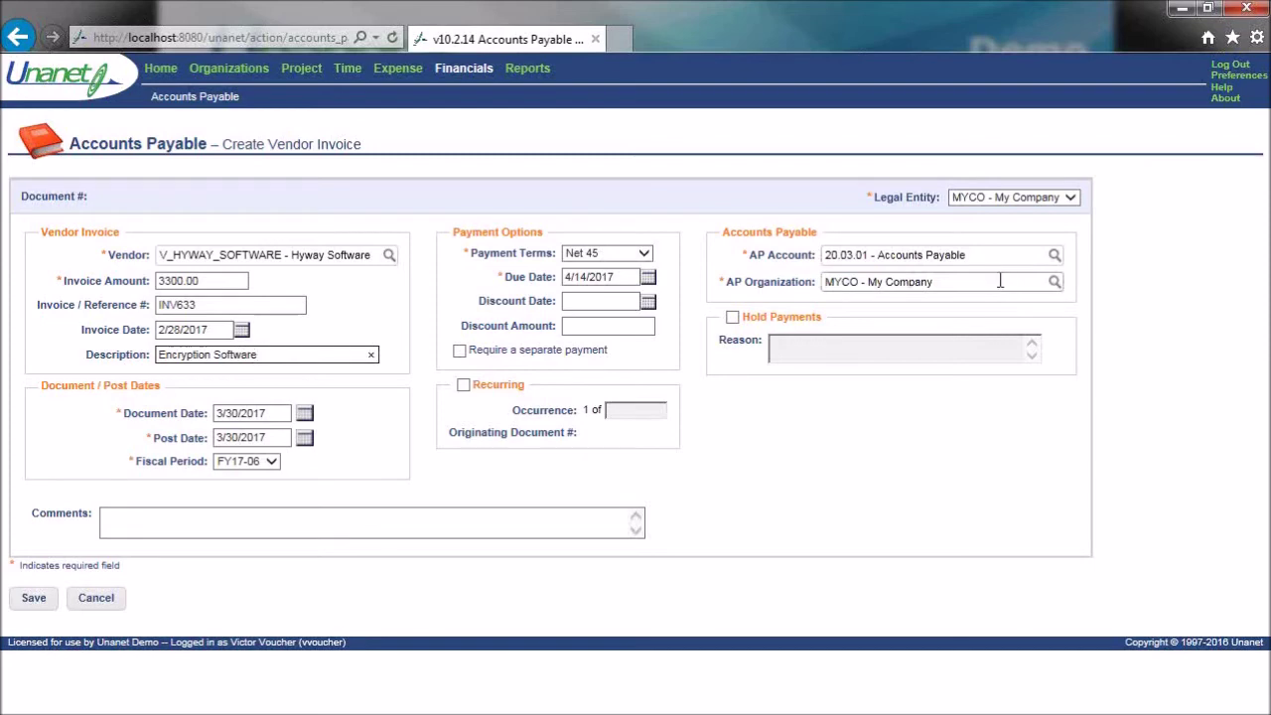
- Keep the document date at today, 3/30/2017, and set the post date to 3/31/2017
{"action": "left_click", "coordinate": [994, 255]}
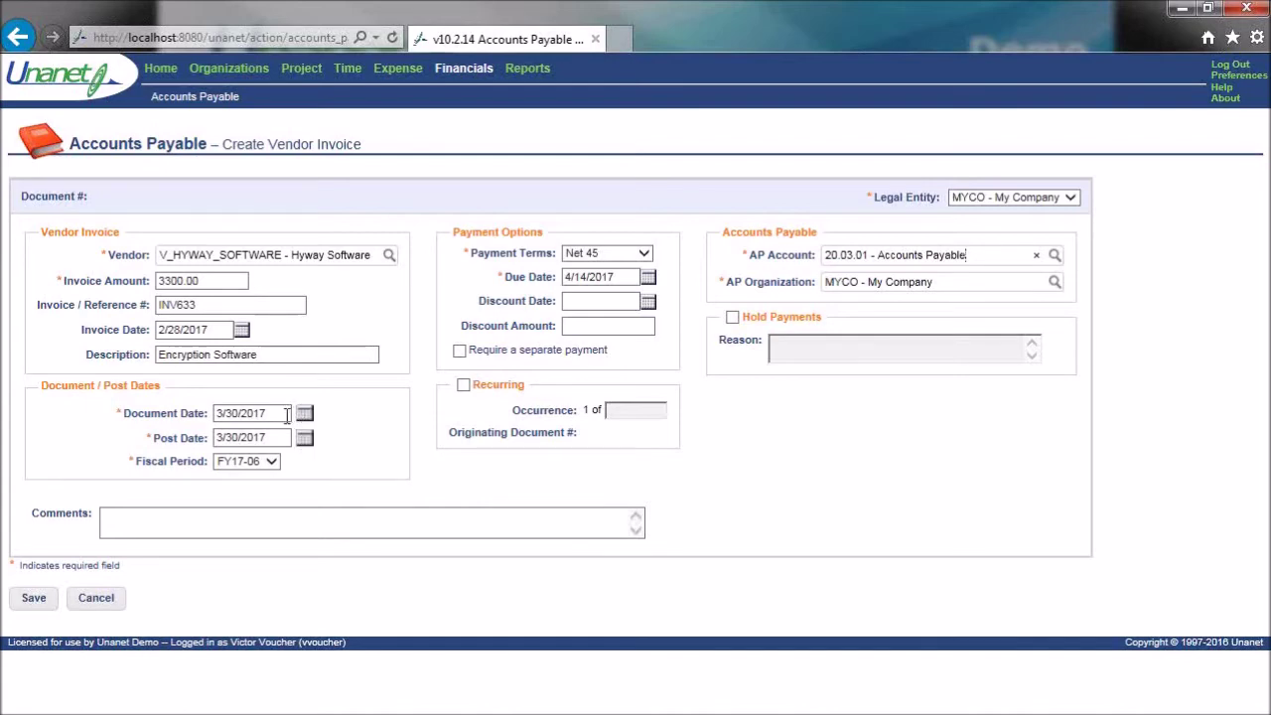
{"action": "left_click", "coordinate": [281, 413]}
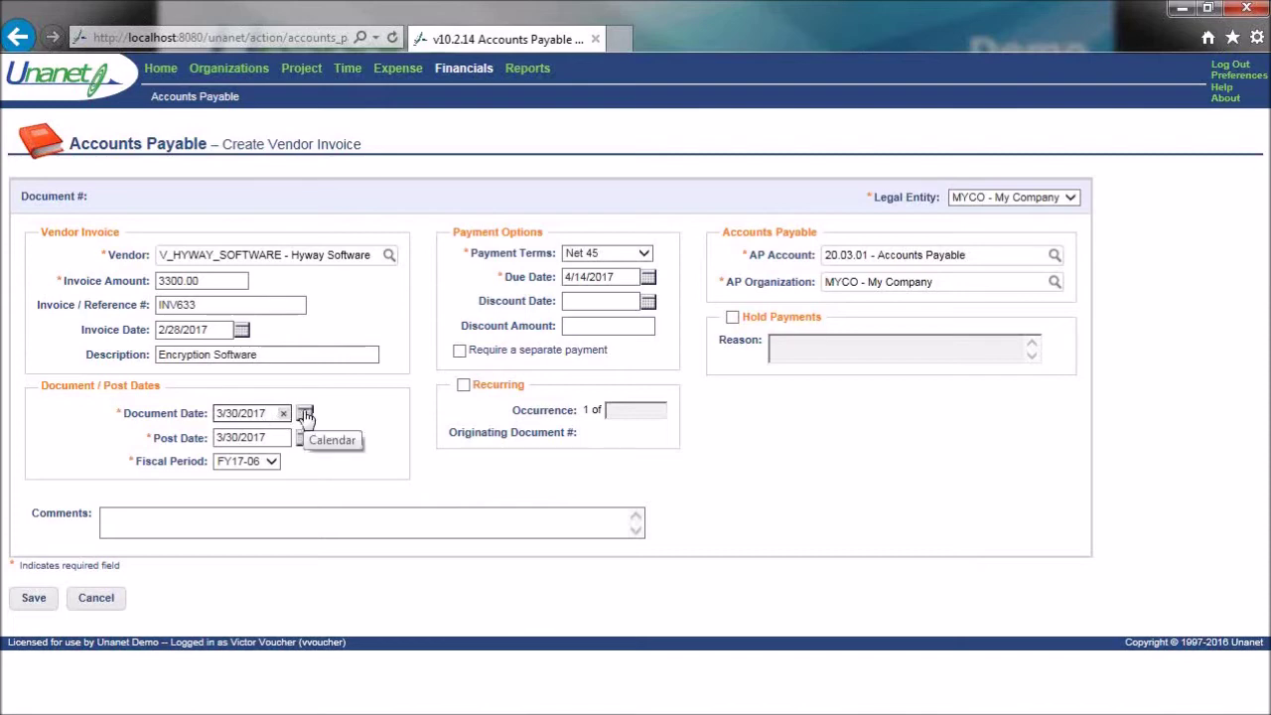
{"action": "left_click", "coordinate": [305, 416]}
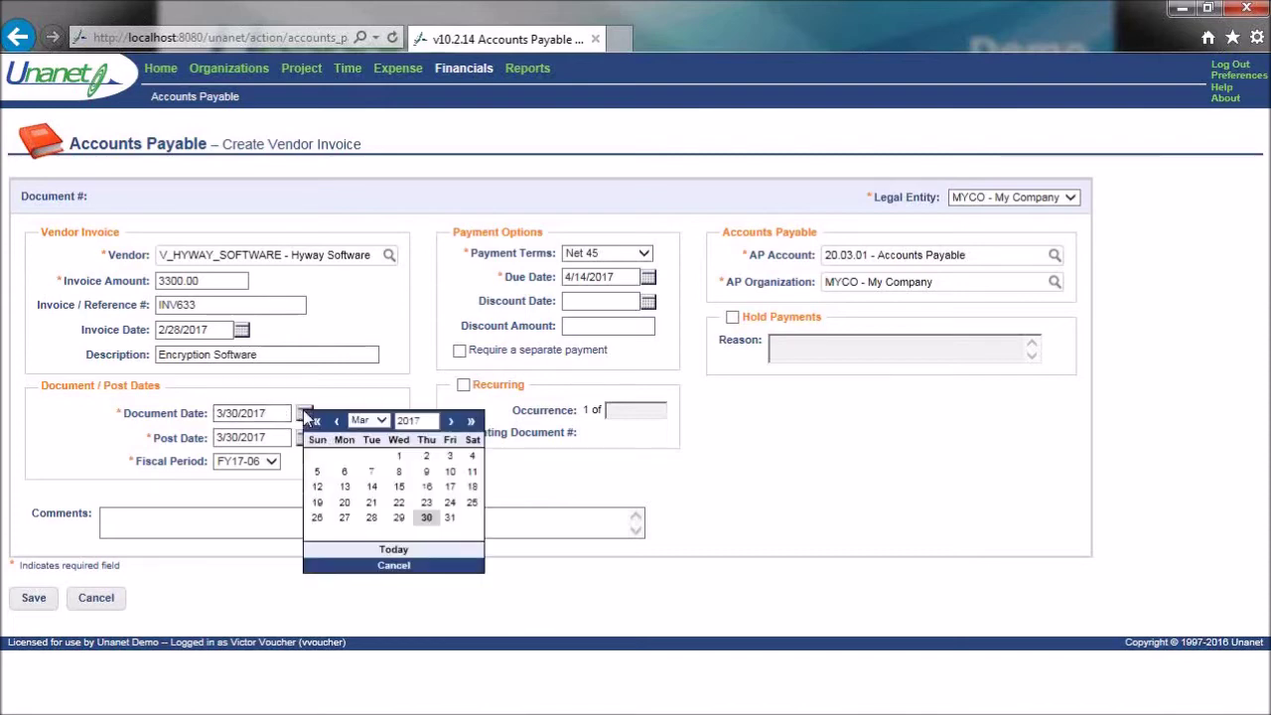
{"action": "left_click", "coordinate": [400, 552]}
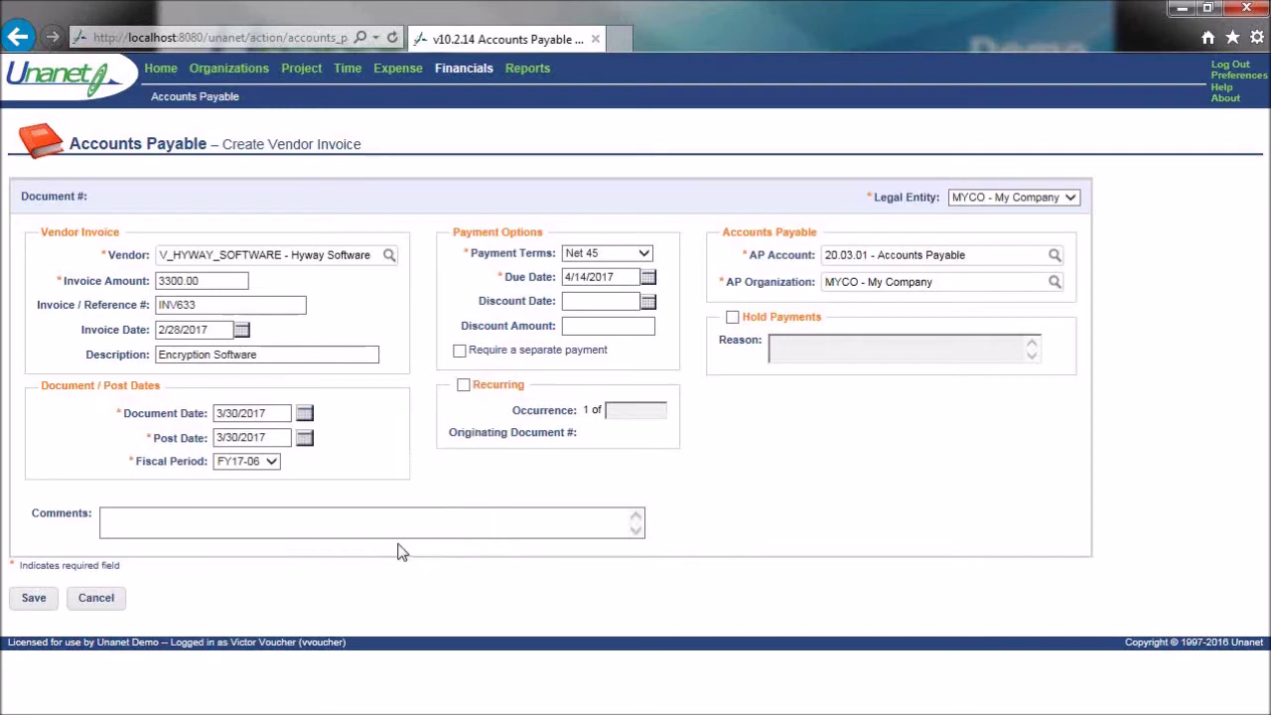
{"action": "left_click", "coordinate": [288, 413]}
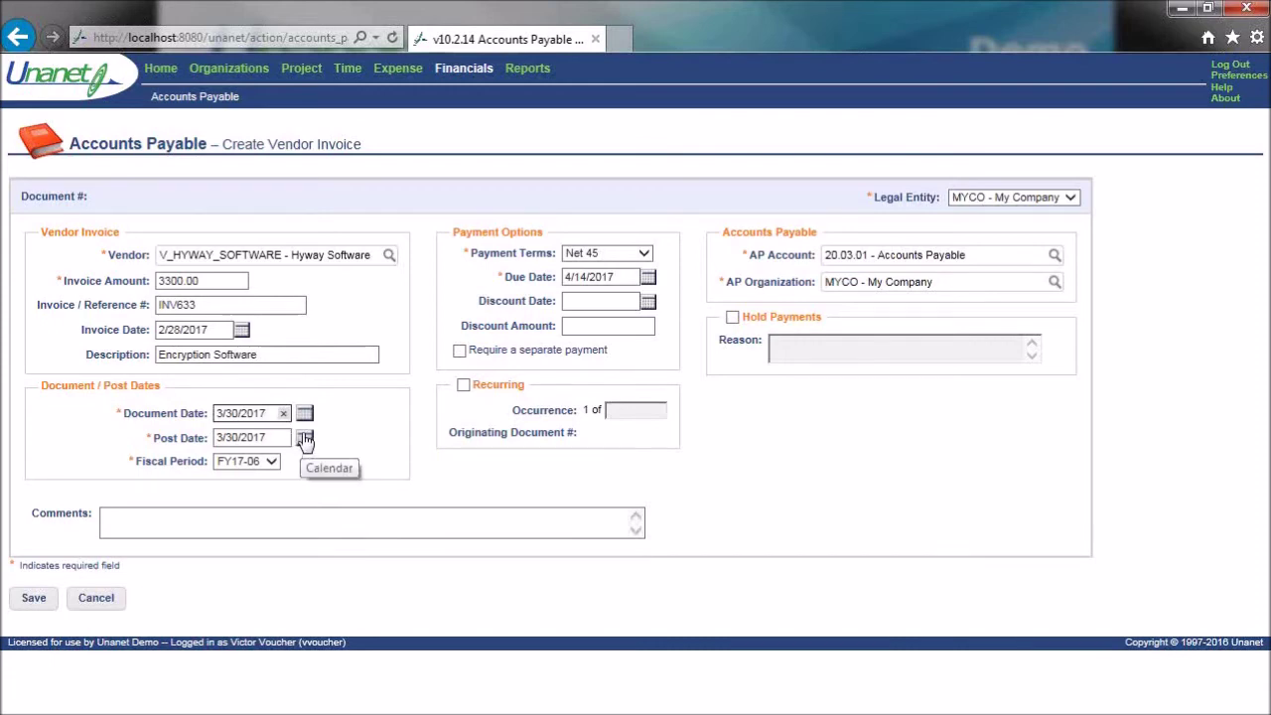
{"action": "left_click", "coordinate": [305, 440]}
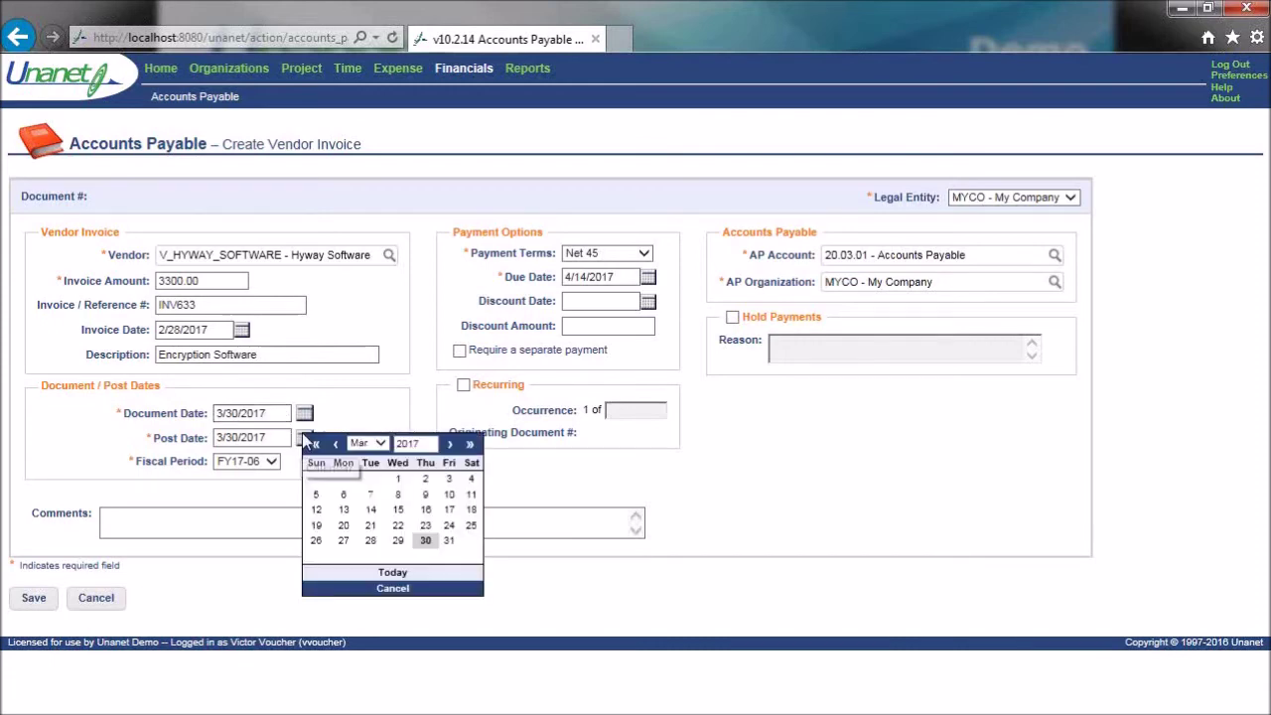
{"action": "left_click", "coordinate": [449, 541]}
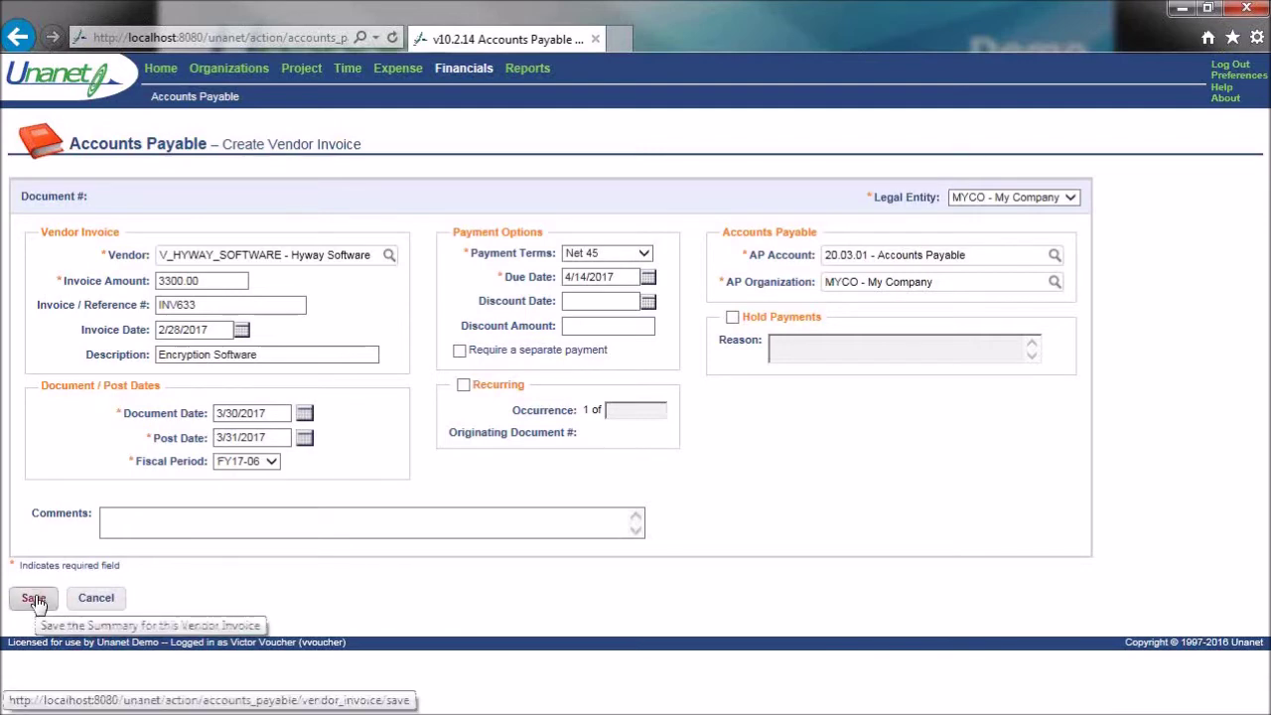
- Save the Hyway Software vendor invoice so it gets a document number and Inuse status
{"action": "left_click", "coordinate": [34, 599]}
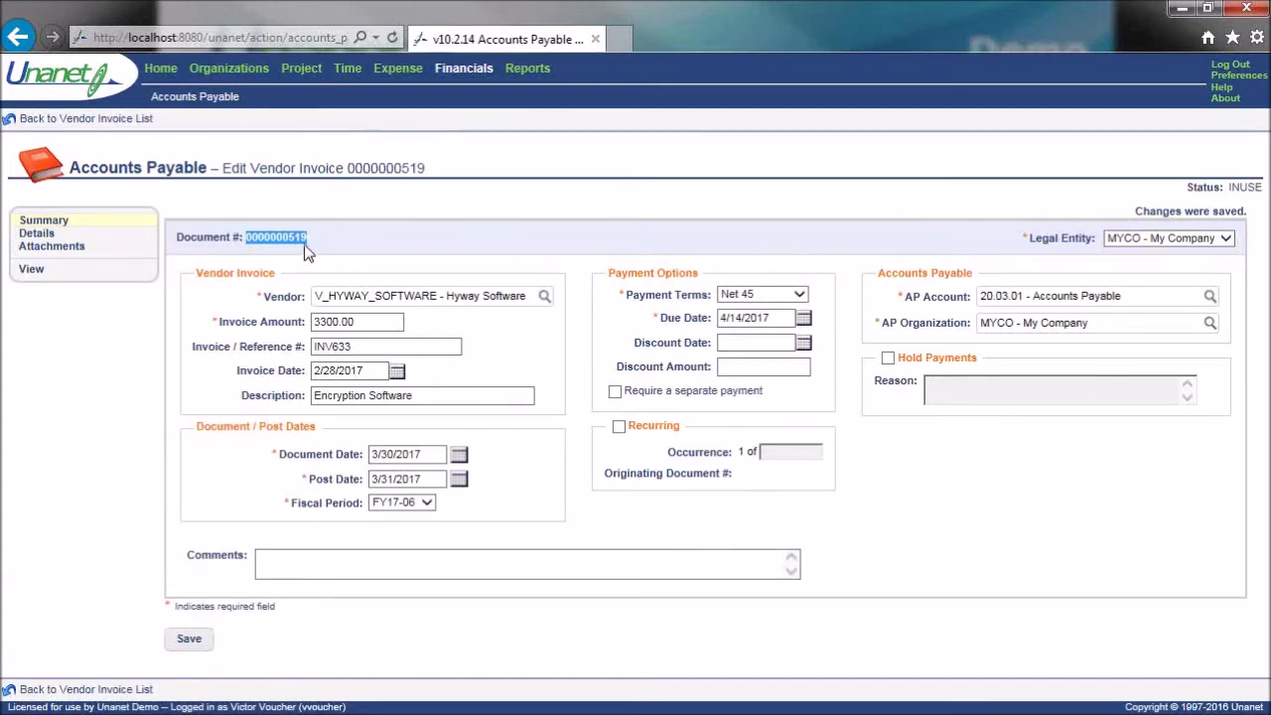
{"action": "left_click", "coordinate": [431, 249]}
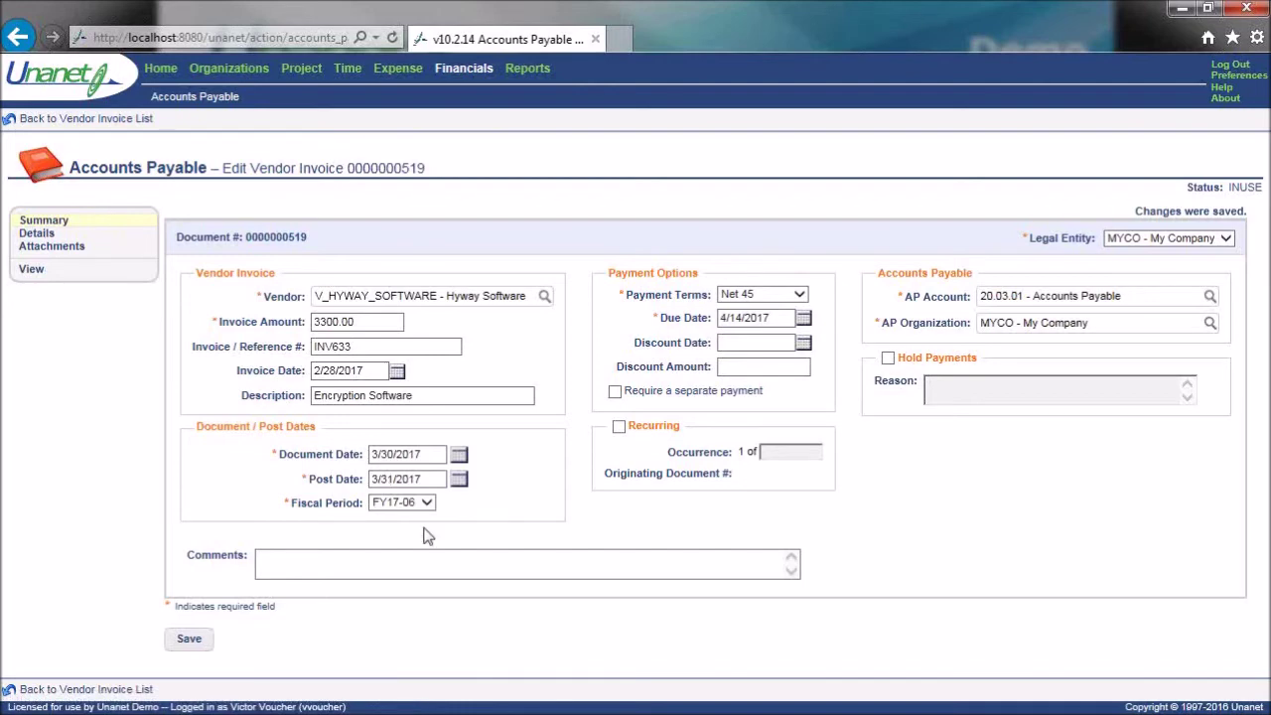
{"action": "left_click", "coordinate": [78, 249]}
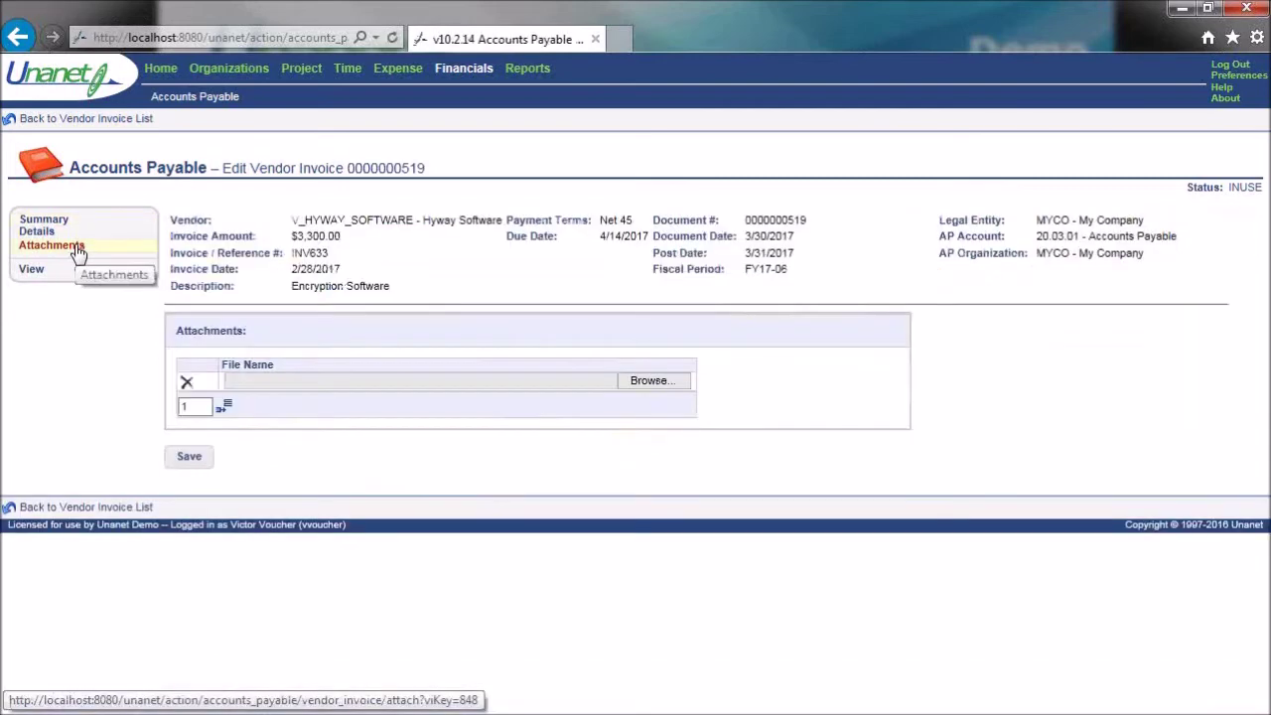
{"action": "left_click", "coordinate": [651, 384]}
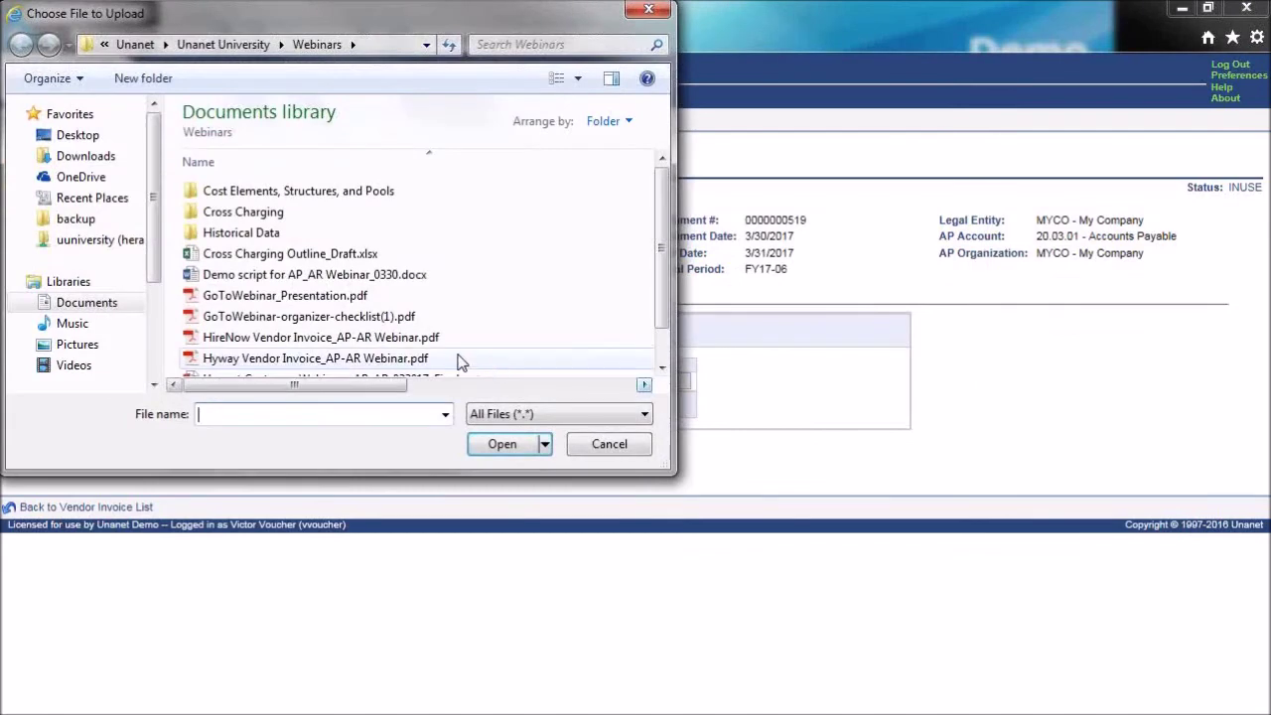
{"action": "left_click", "coordinate": [353, 362]}
{"action": "left_click", "coordinate": [500, 445]}
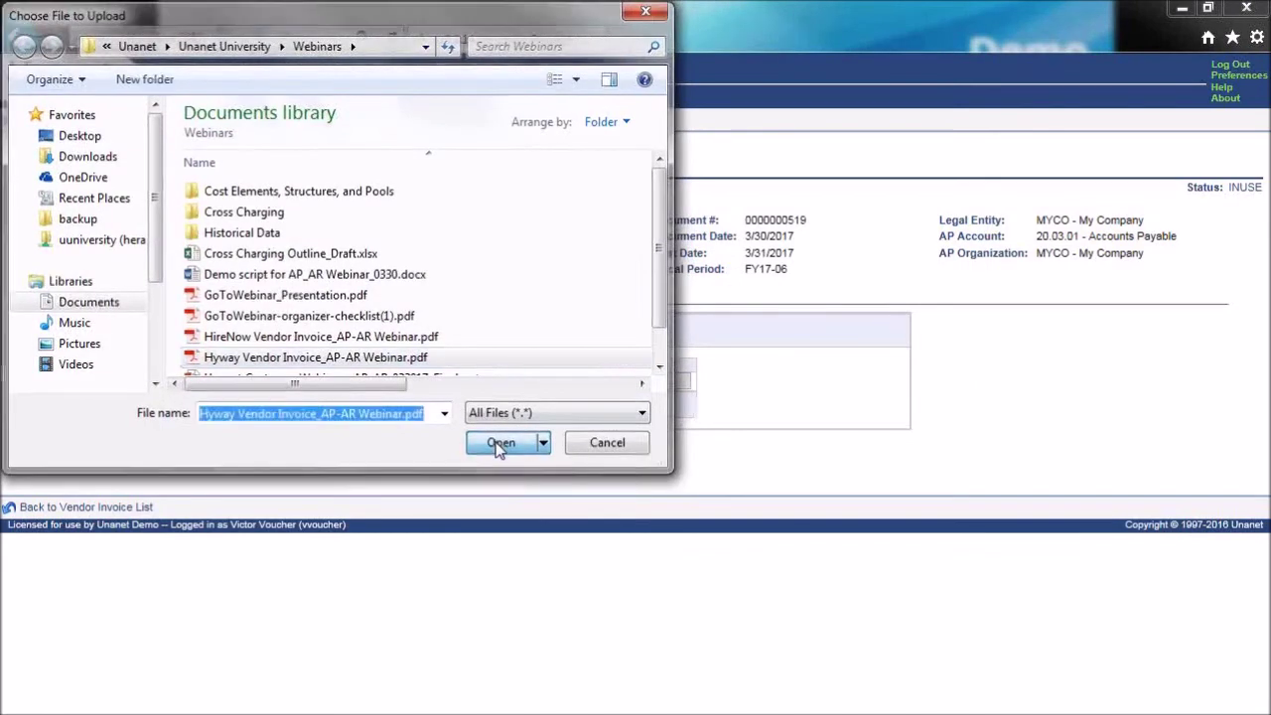
{"action": "left_click", "coordinate": [194, 459]}
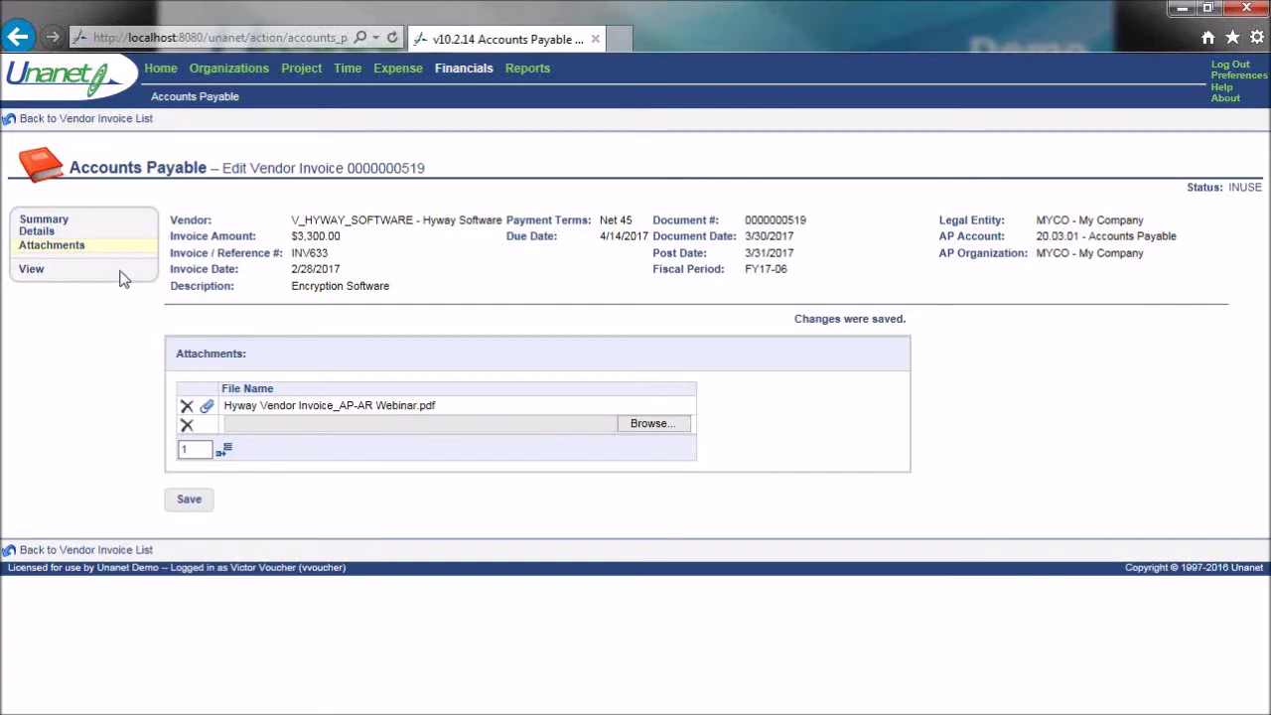
{"action": "left_click", "coordinate": [51, 233]}
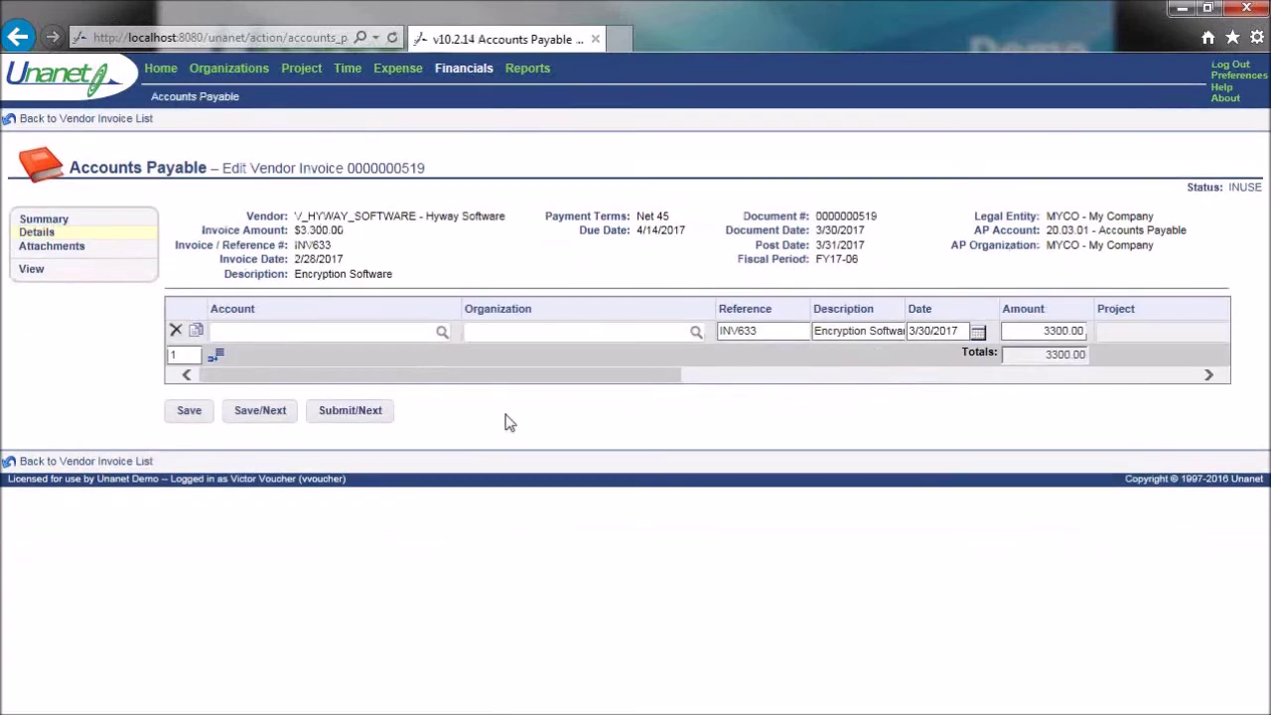
{"action": "left_click", "coordinate": [330, 331]}
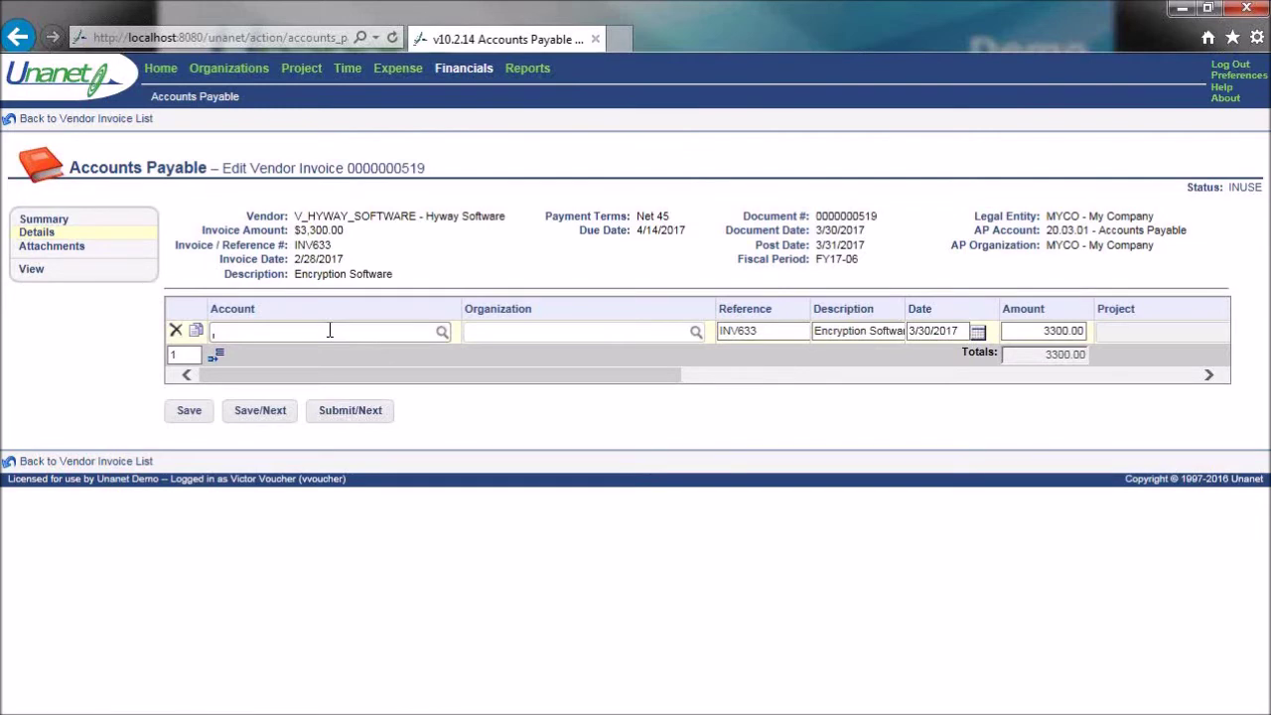
{"action": "type", "text": "G&A"}
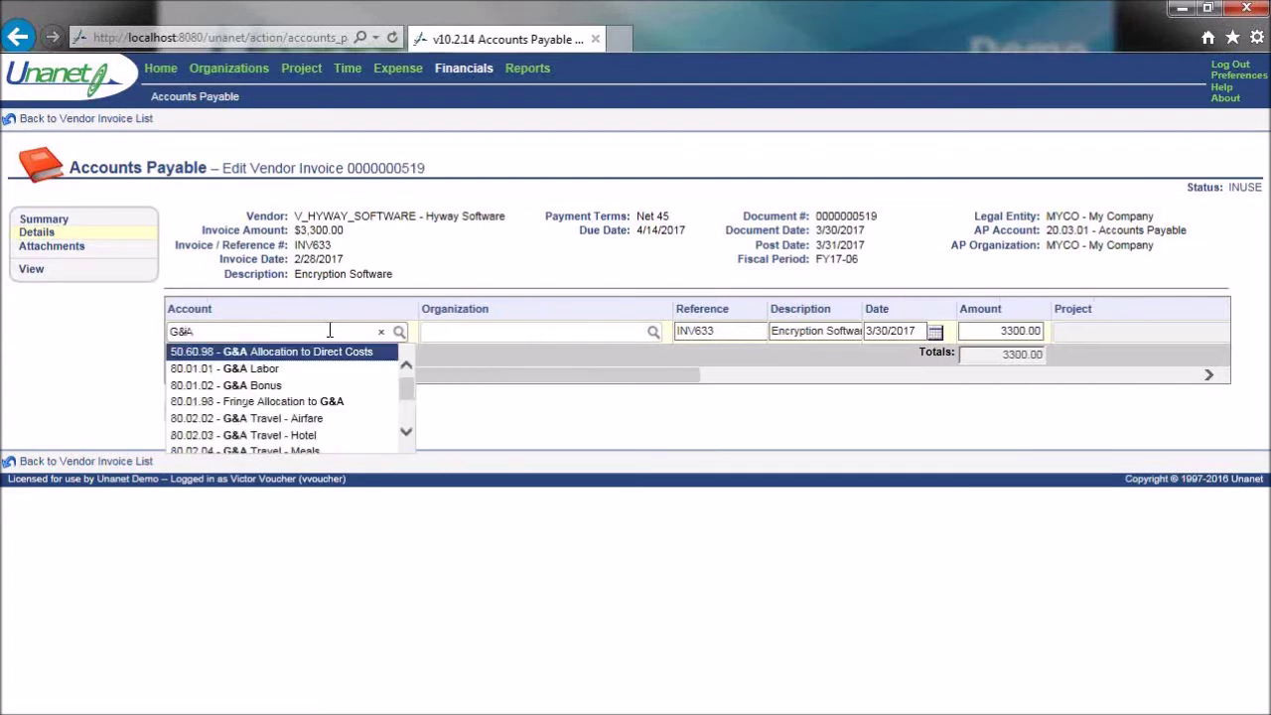
{"action": "left_click_drag", "start_coordinate": [403, 397], "coordinate": [405, 425]}
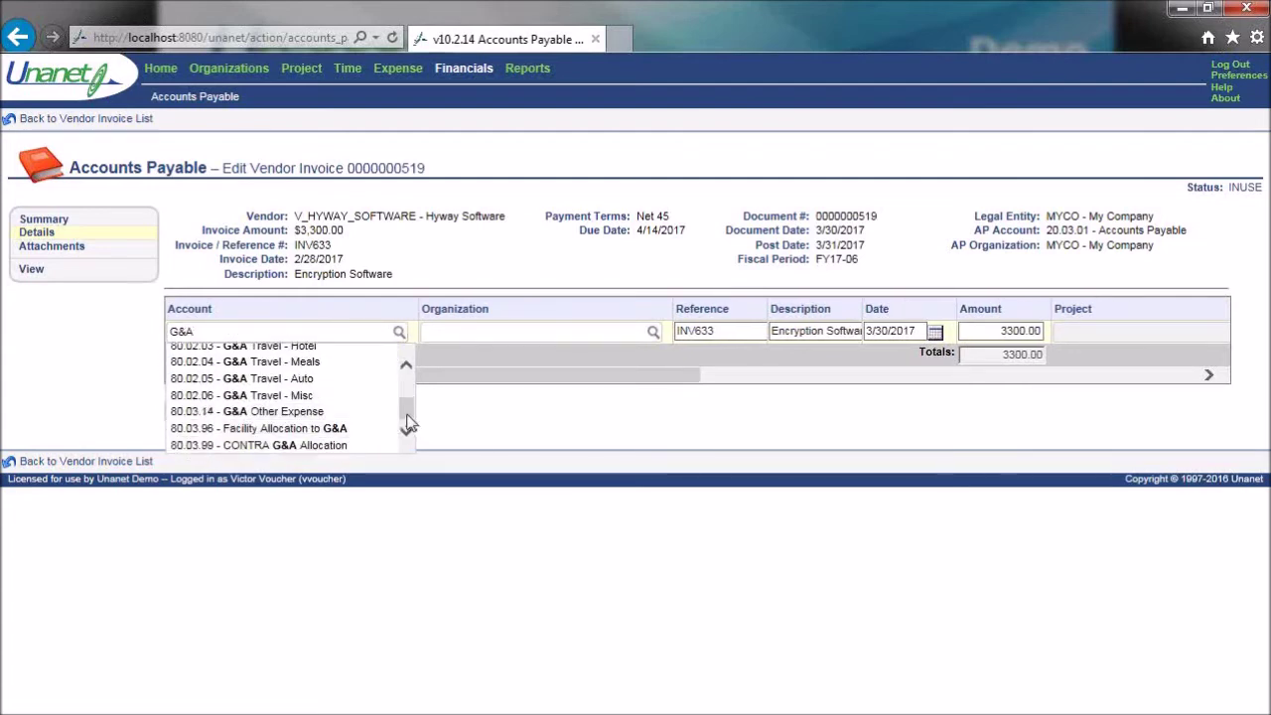
{"action": "scroll", "coordinate": [410, 407], "scroll_direction": "up", "scroll_amount": 1}
{"action": "scroll", "coordinate": [410, 411], "scroll_direction": "up", "scroll_amount": 1}
{"action": "scroll", "coordinate": [410, 417], "scroll_direction": "down", "scroll_amount": 2}
{"action": "scroll", "coordinate": [407, 417], "scroll_direction": "down", "scroll_amount": 1}
{"action": "left_click", "coordinate": [319, 418]}
{"action": "left_click", "coordinate": [427, 337]}
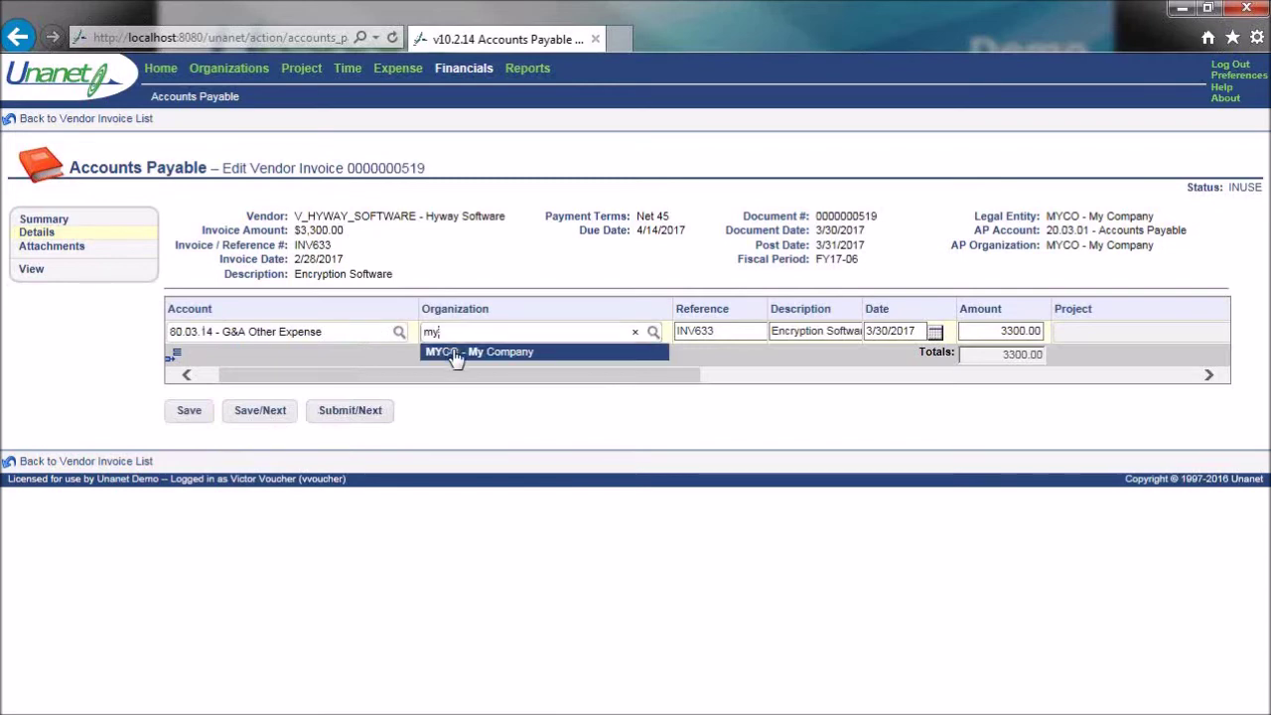
{"action": "left_click", "coordinate": [449, 355]}
{"action": "mouse_move", "coordinate": [359, 375]}
{"action": "left_mouse_down"}
{"action": "mouse_move", "coordinate": [293, 377]}
{"action": "mouse_move", "coordinate": [344, 388]}
{"action": "left_mouse_up"}
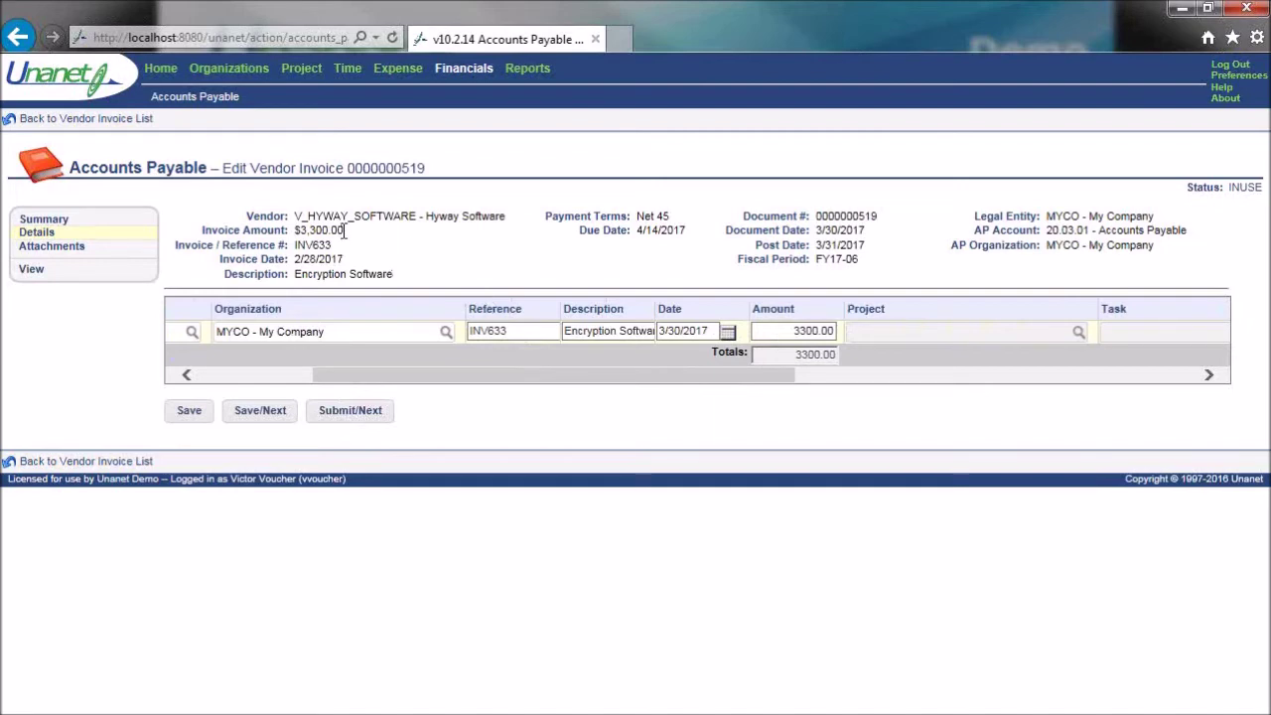
{"action": "left_click_drag", "start_coordinate": [420, 374], "coordinate": [221, 360]}
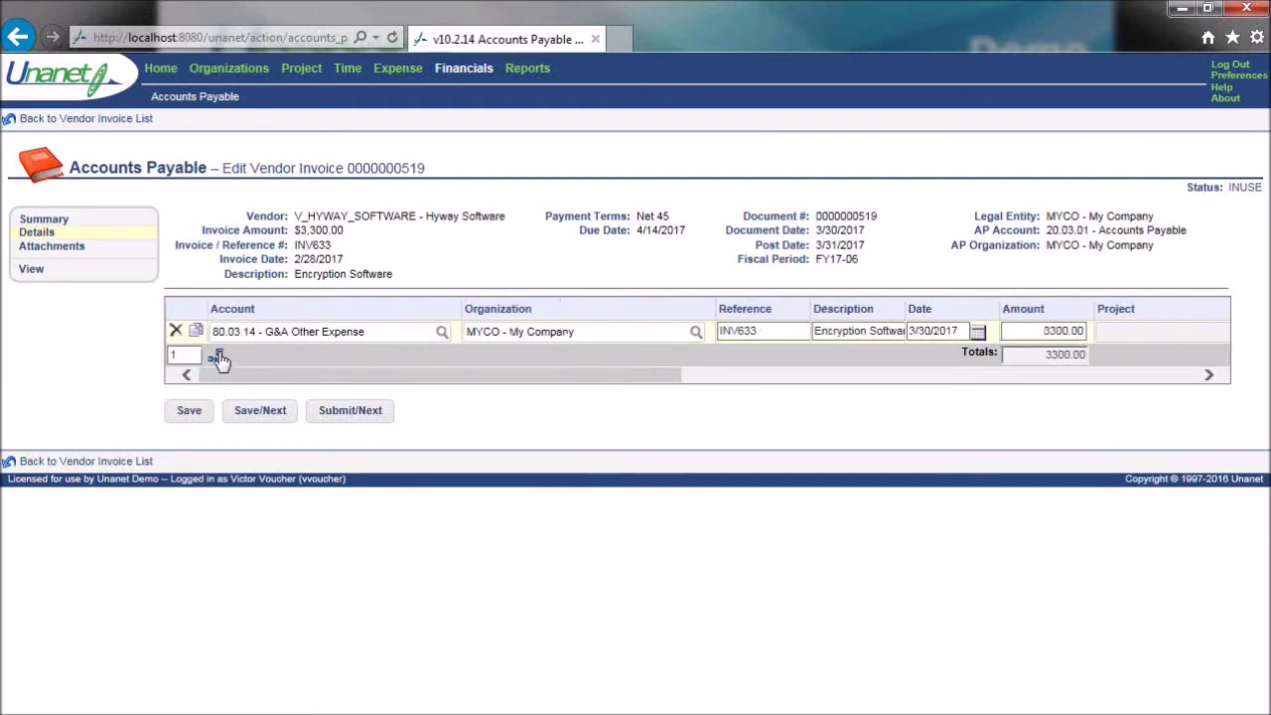
{"action": "left_click_drag", "start_coordinate": [603, 376], "coordinate": [749, 388]}
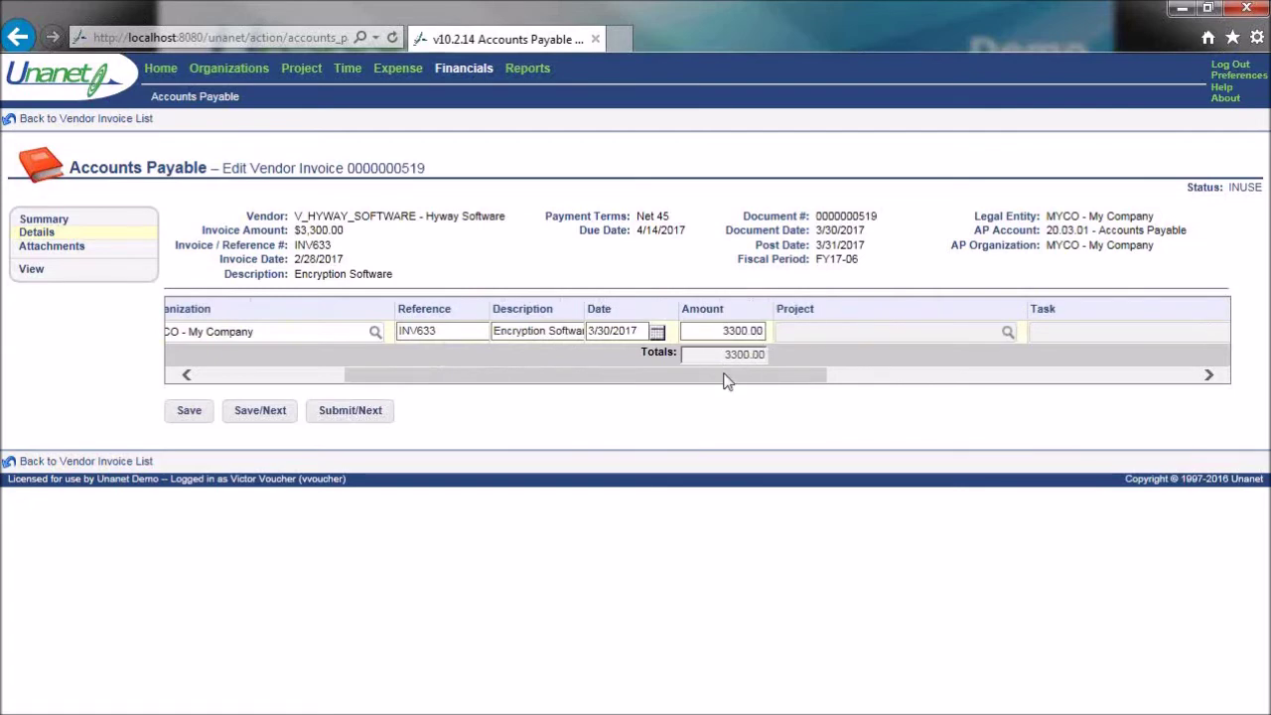
{"action": "left_click_drag", "start_coordinate": [590, 381], "coordinate": [192, 334]}
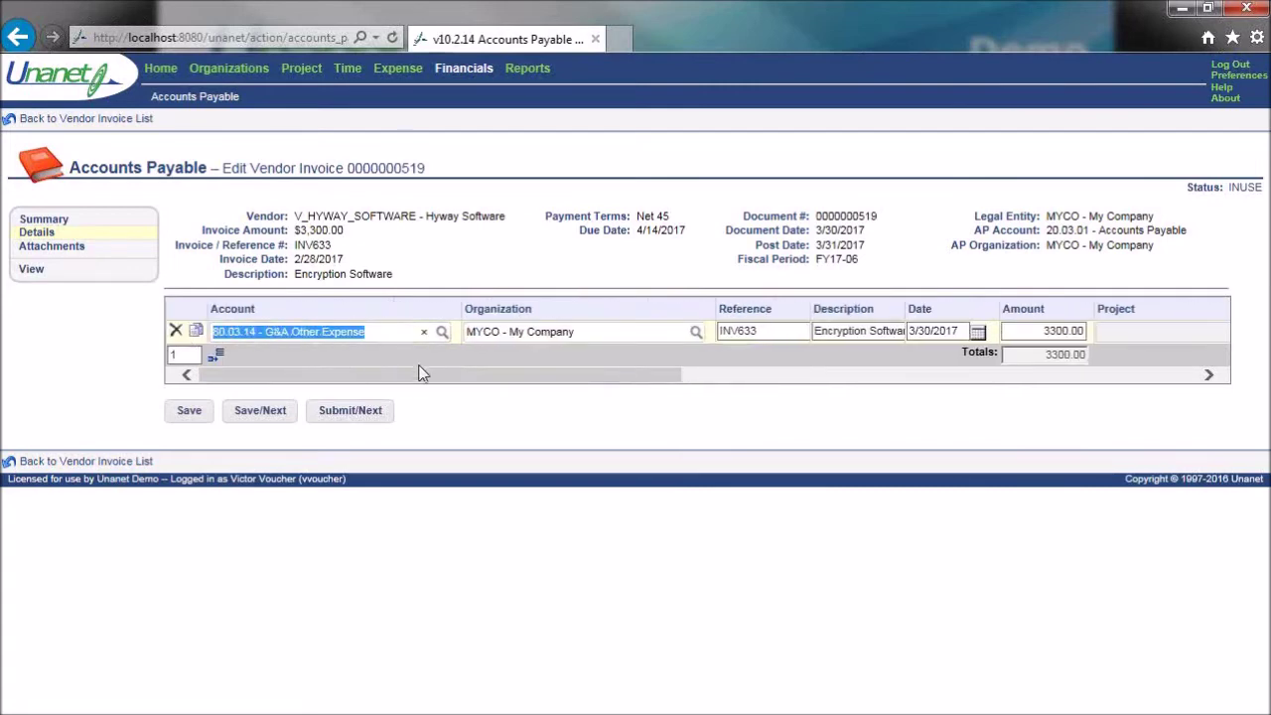
{"action": "mouse_move", "coordinate": [473, 387]}
{"action": "left_mouse_down"}
{"action": "mouse_move", "coordinate": [476, 373]}
{"action": "mouse_move", "coordinate": [492, 378]}
{"action": "mouse_move", "coordinate": [484, 390]}
{"action": "left_mouse_up"}
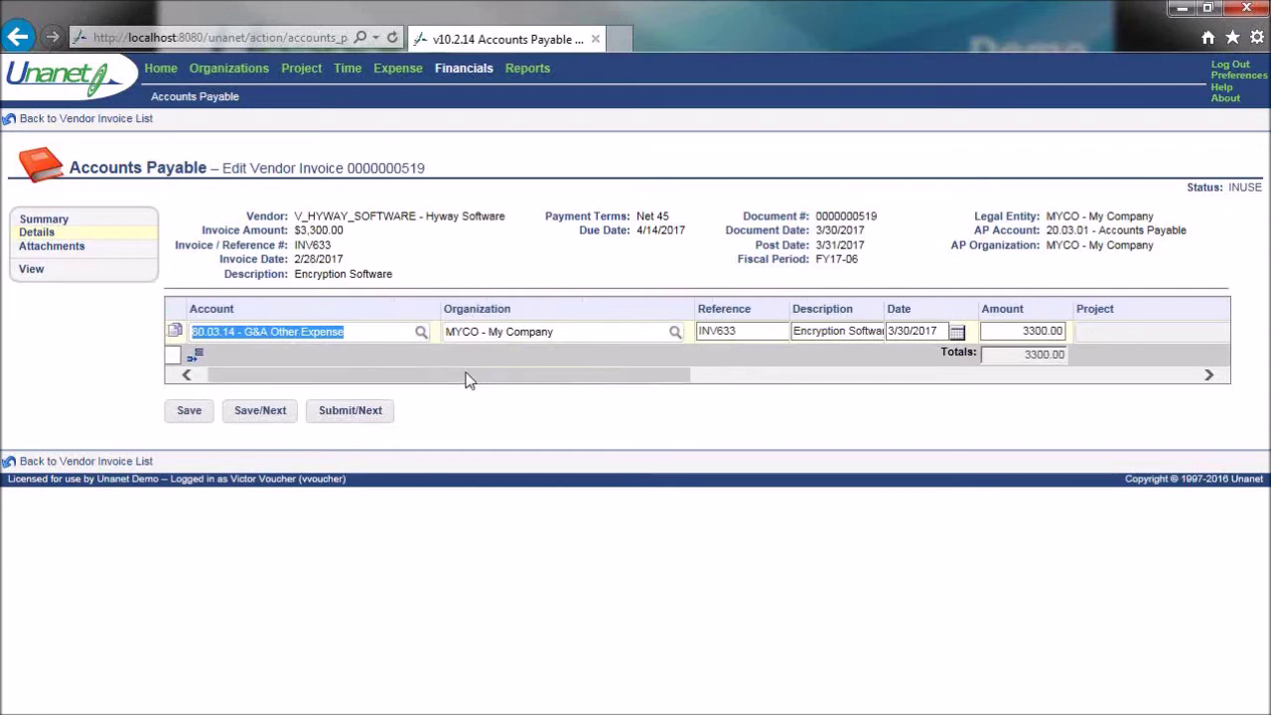
{"action": "left_click_drag", "start_coordinate": [472, 385], "coordinate": [669, 416]}
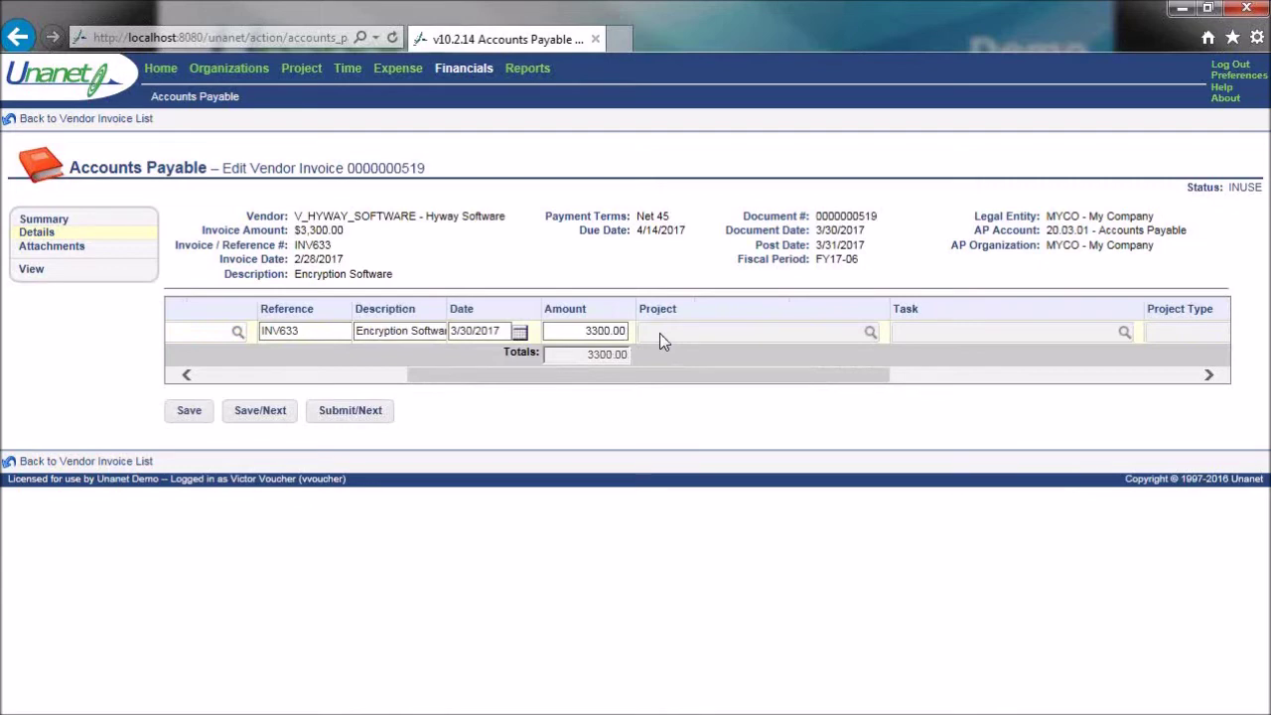
{"action": "left_click_drag", "start_coordinate": [673, 375], "coordinate": [997, 397]}
{"action": "left_click", "coordinate": [1002, 329]}
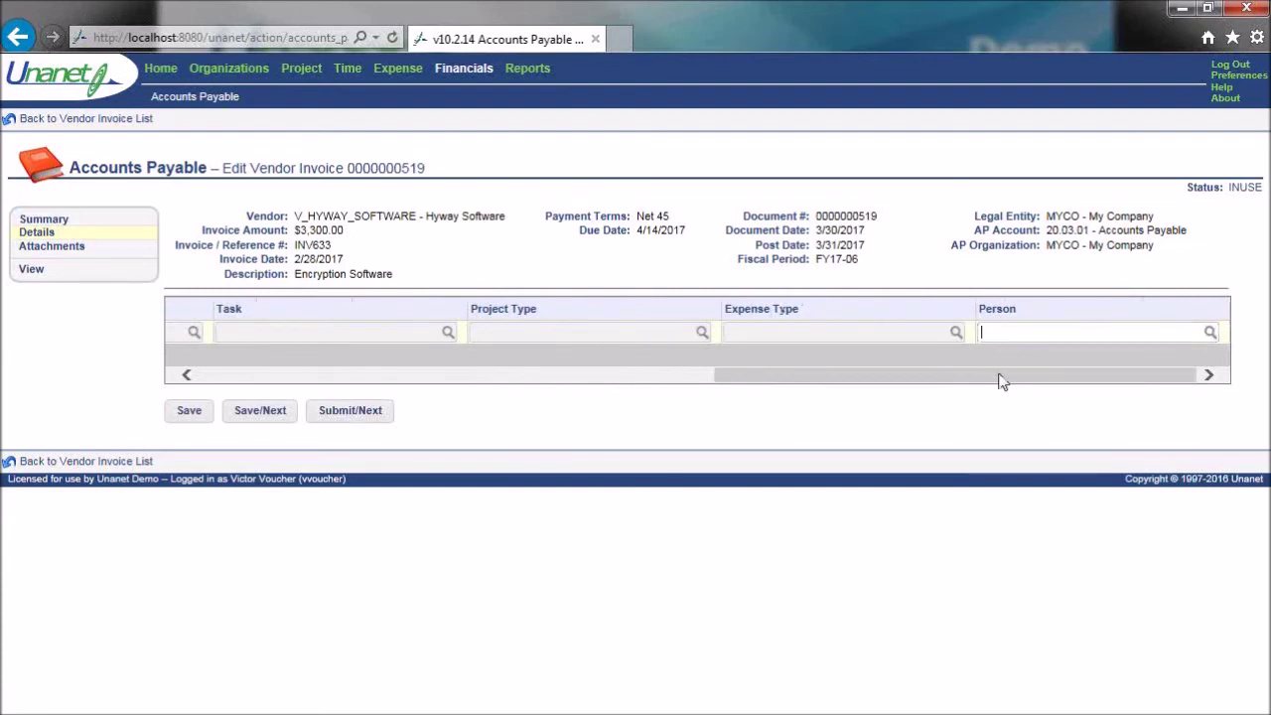
{"action": "left_click_drag", "start_coordinate": [1001, 380], "coordinate": [371, 368]}
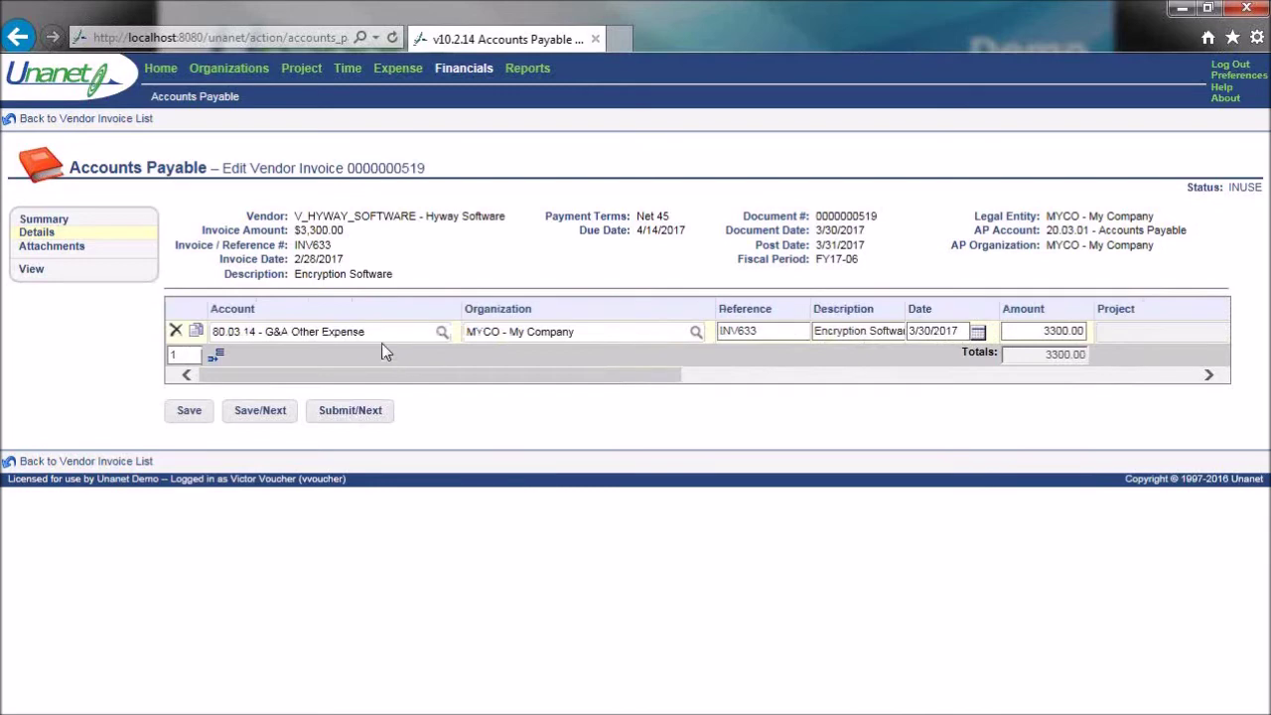
{"action": "left_click_drag", "start_coordinate": [373, 333], "coordinate": [188, 329]}
{"action": "key", "text": "BackSpace"}
{"action": "left_click_drag", "start_coordinate": [586, 332], "coordinate": [434, 331]}
{"action": "key", "text": "BackSpace"}
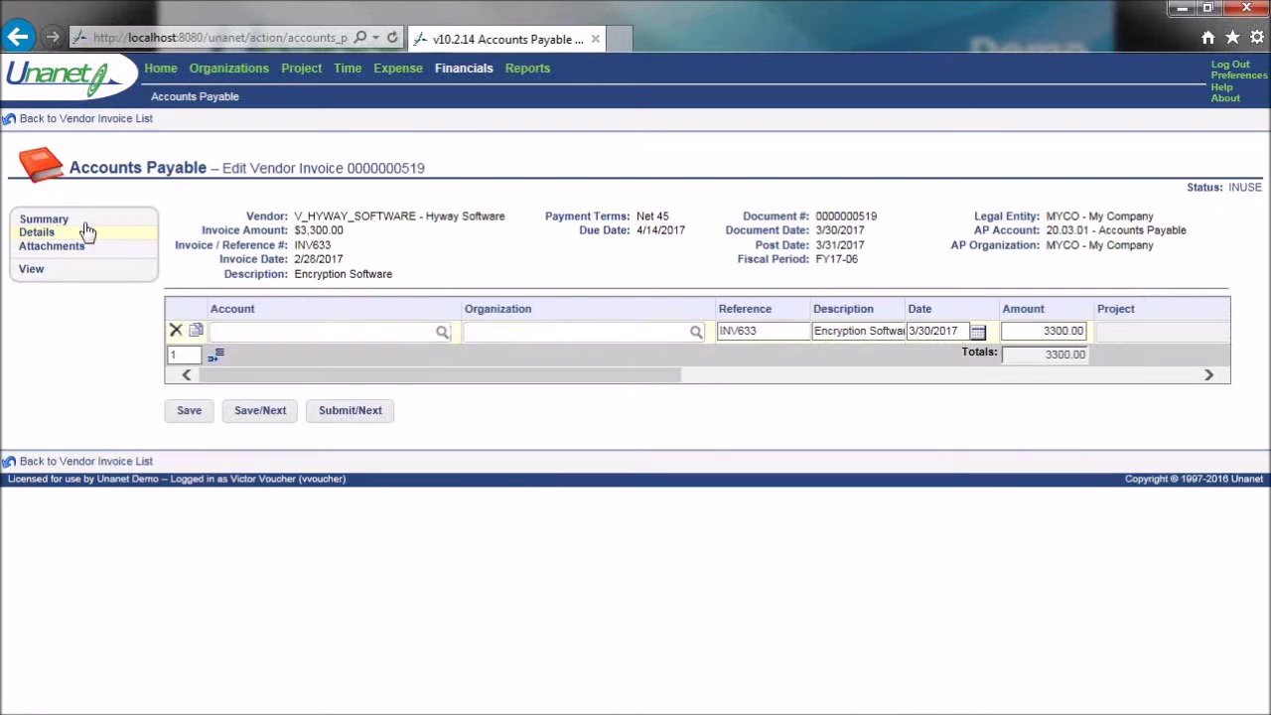
- Charge the invoice line to account 50.03.01 - Direct - Other Costs
{"action": "left_click", "coordinate": [58, 228]}
{"action": "left_click", "coordinate": [43, 234]}
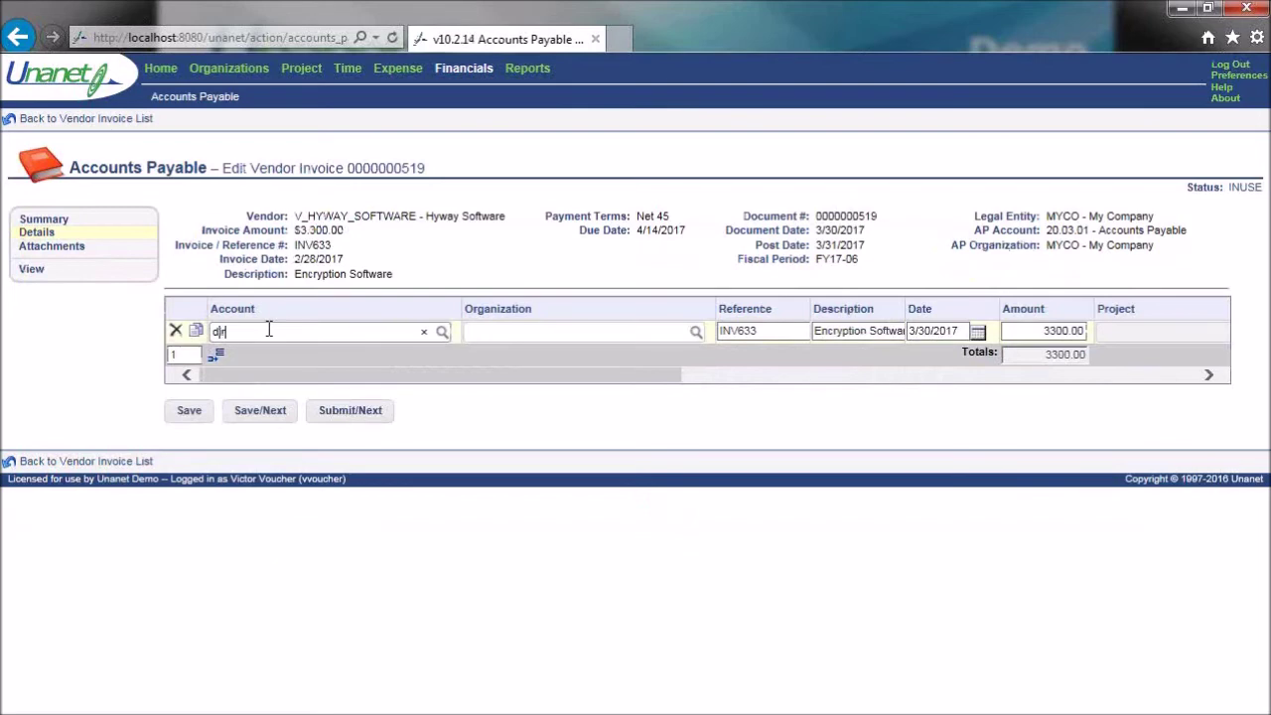
{"action": "left_click", "coordinate": [268, 331]}
{"action": "type", "text": "direct"}
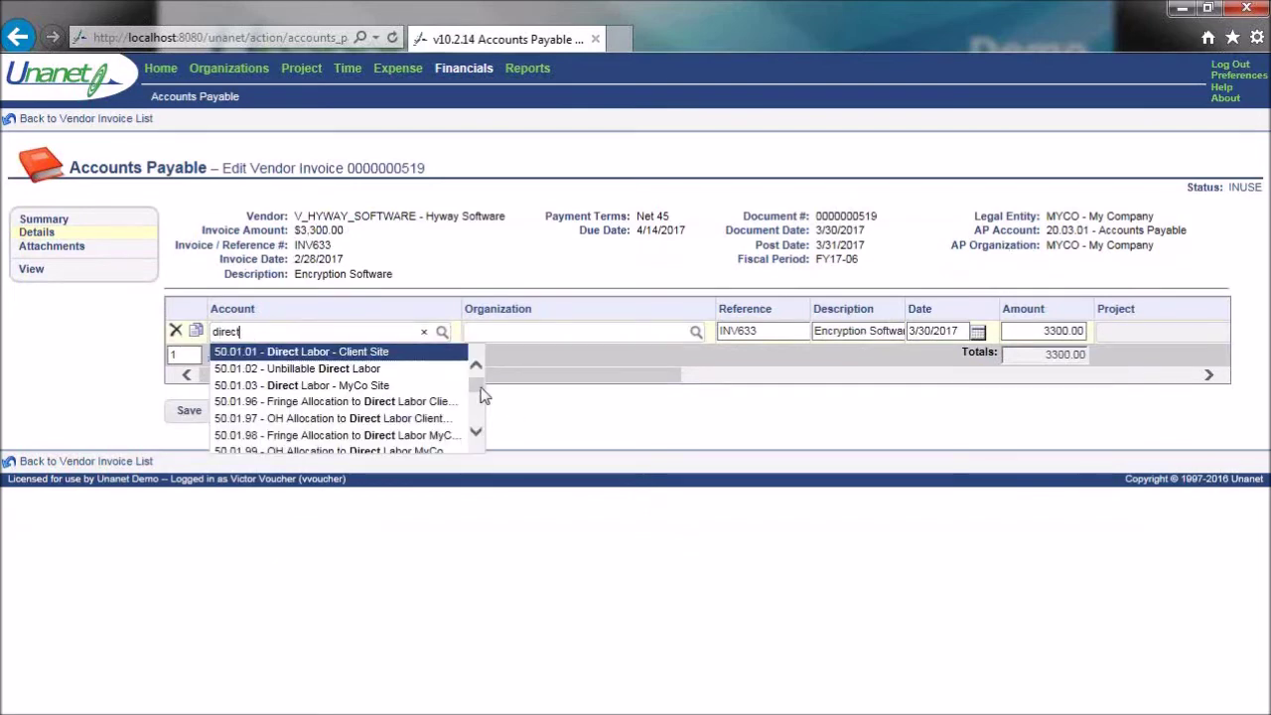
{"action": "left_click", "coordinate": [477, 397]}
{"action": "left_click_drag", "start_coordinate": [481, 404], "coordinate": [479, 419]}
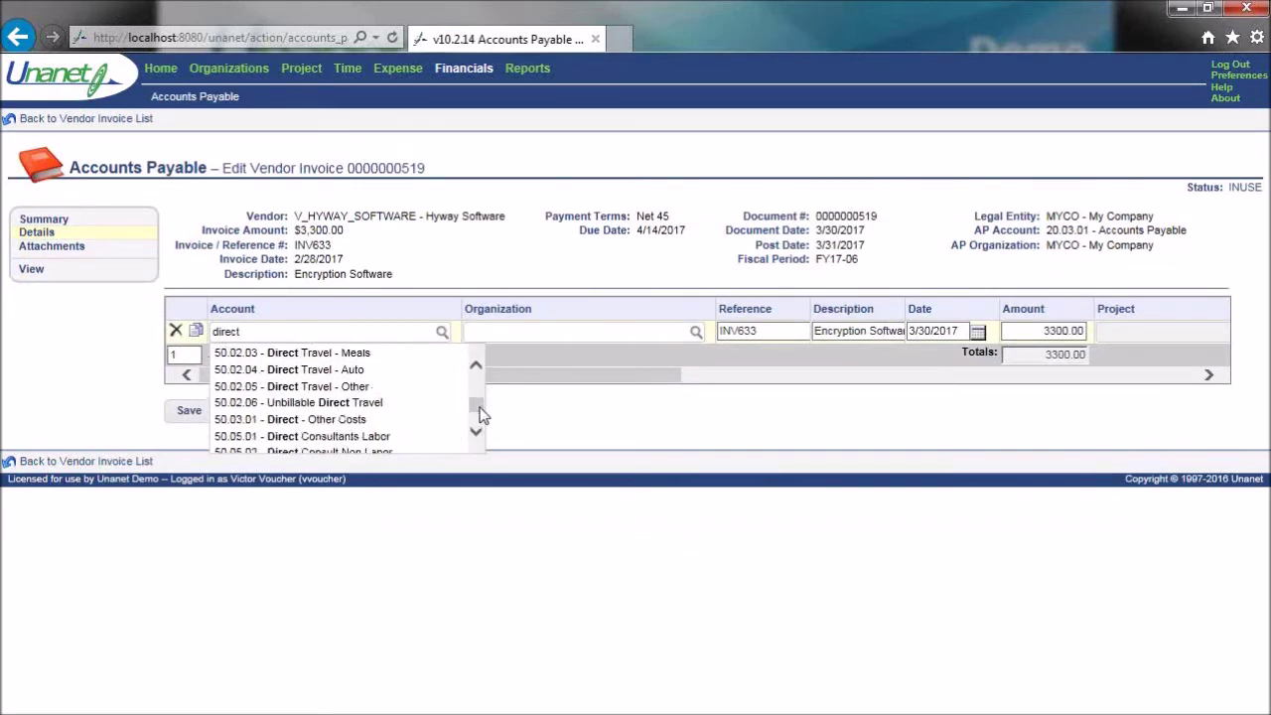
{"action": "left_click", "coordinate": [377, 419]}
- Set the line's organization to IT - Information Technology
{"action": "left_click", "coordinate": [447, 333]}
{"action": "type", "text": "it"}
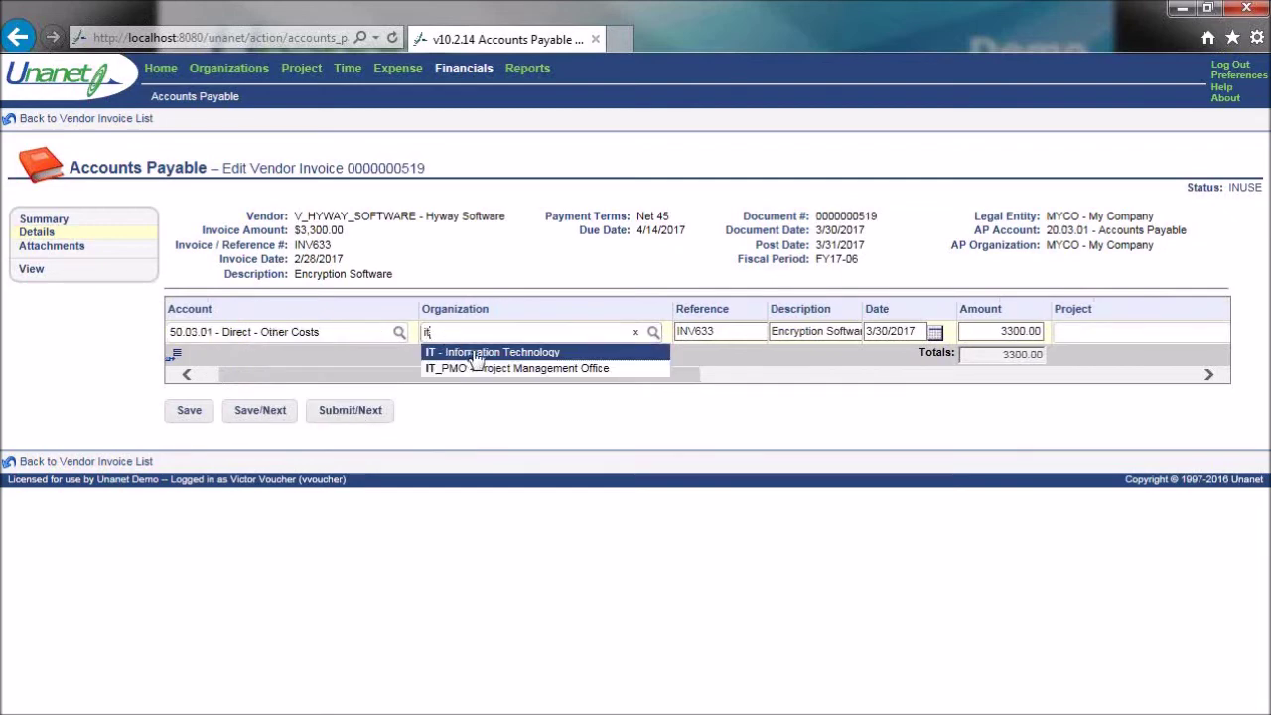
{"action": "left_click", "coordinate": [567, 354]}
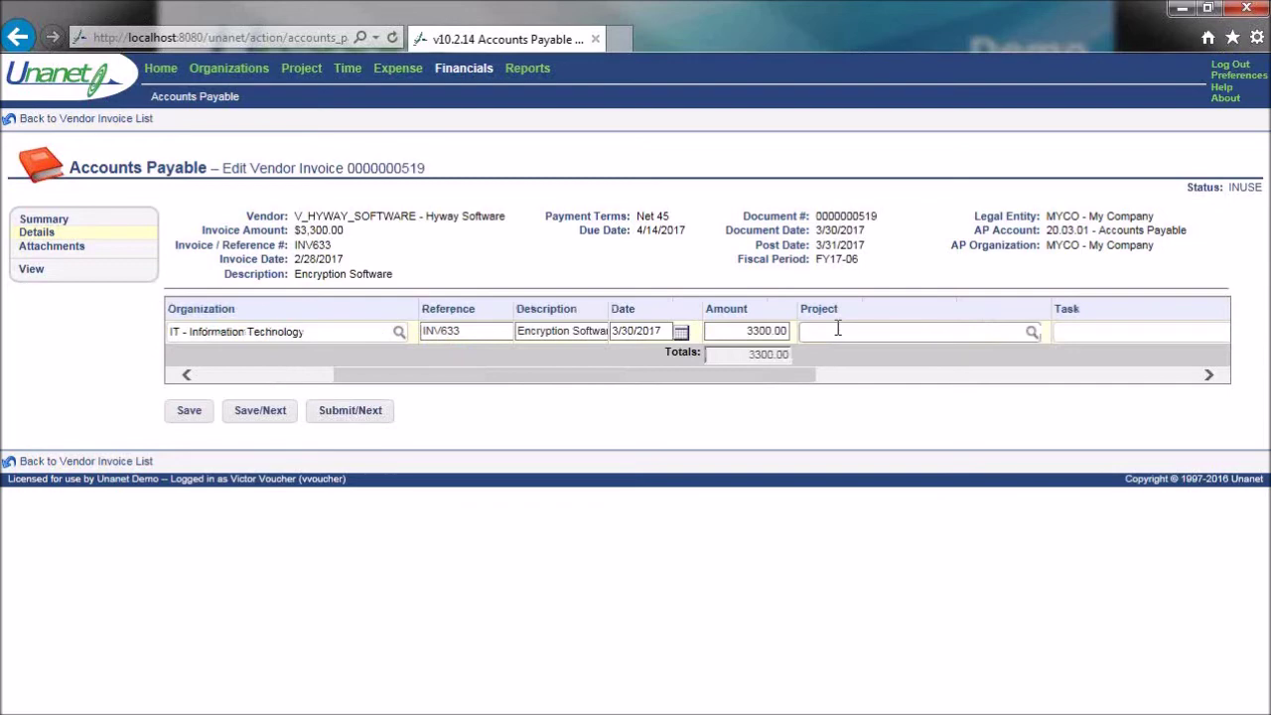
{"action": "left_click_drag", "start_coordinate": [599, 378], "coordinate": [366, 383]}
{"action": "left_click_drag", "start_coordinate": [373, 331], "coordinate": [212, 344]}
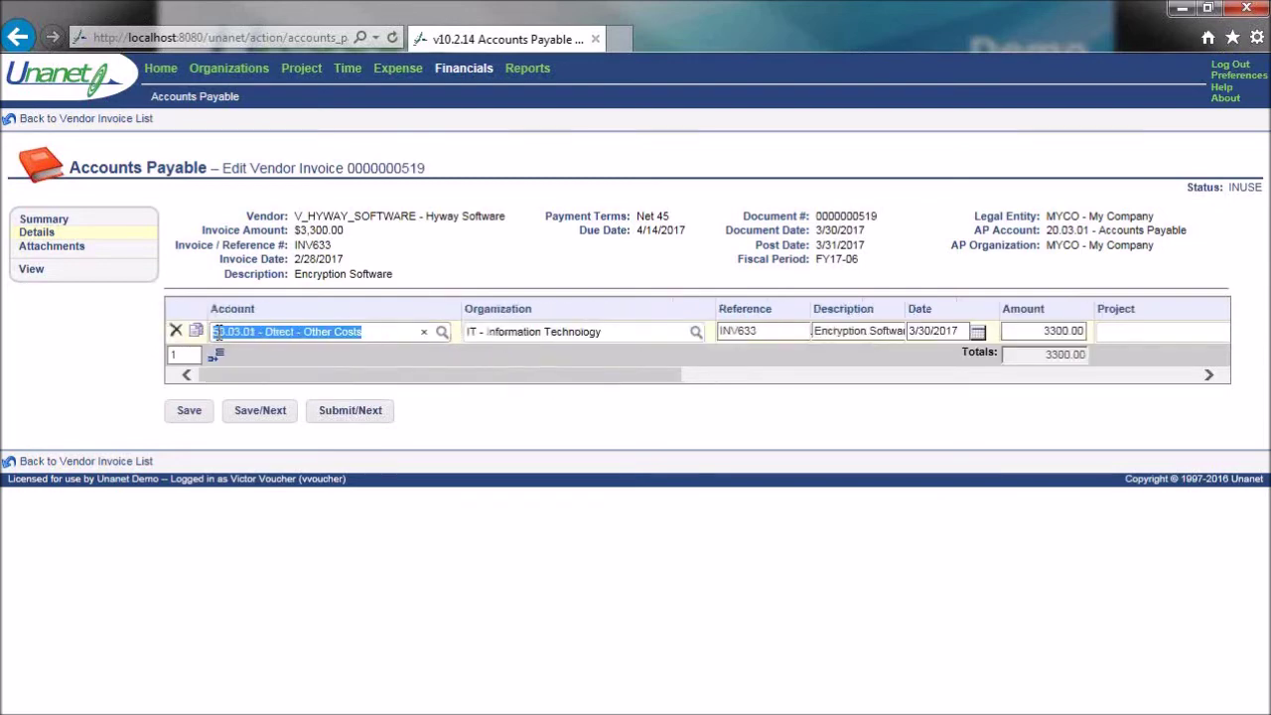
- Assign the invoice line to the Spacestation project
{"action": "left_click_drag", "start_coordinate": [514, 385], "coordinate": [633, 380]}
{"action": "left_click", "coordinate": [703, 333]}
{"action": "type", "text": "spac"}
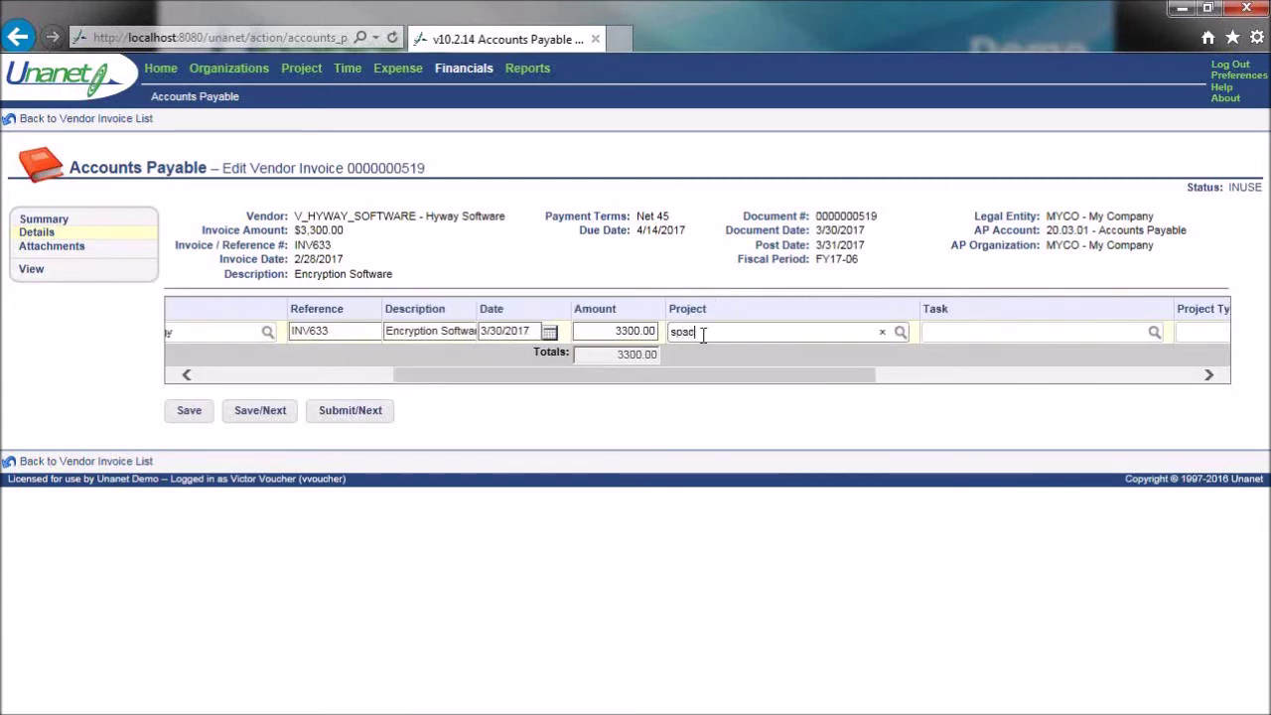
{"action": "left_click", "coordinate": [722, 358]}
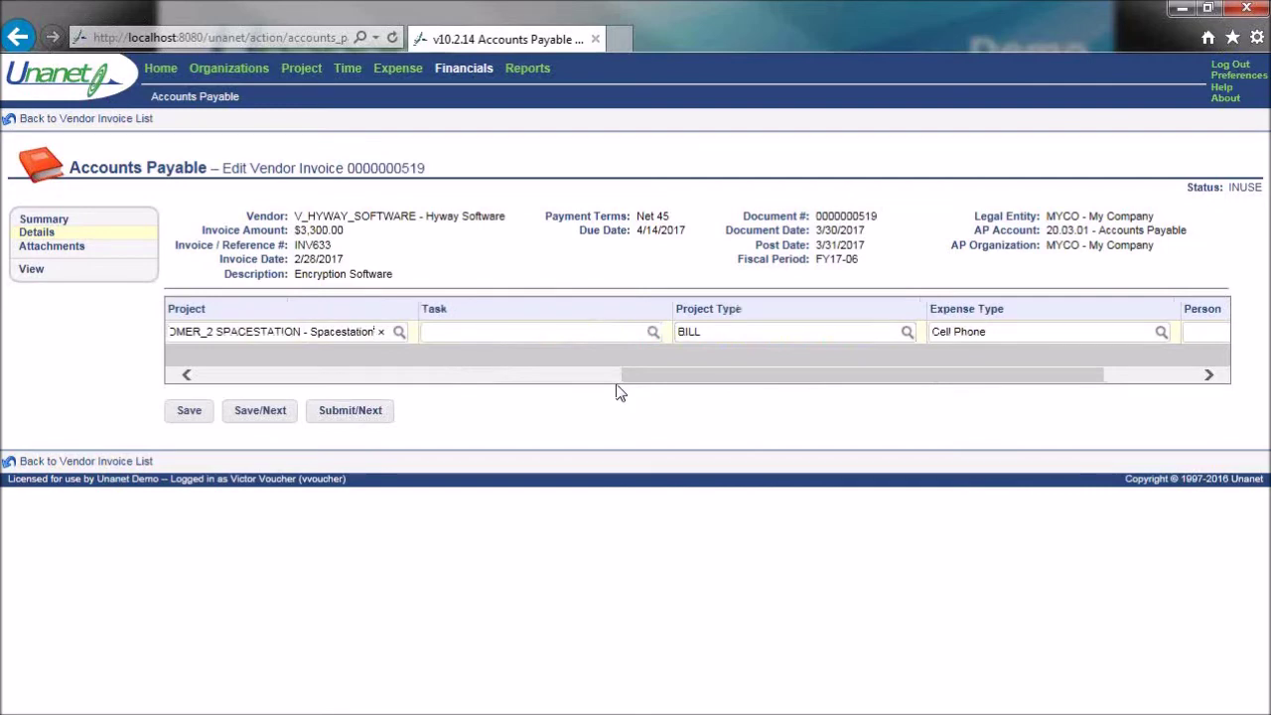
- Set the line's task to 3.2.1. Support, leaving project type BILL and expense type Cell Phone
{"action": "left_click", "coordinate": [505, 335]}
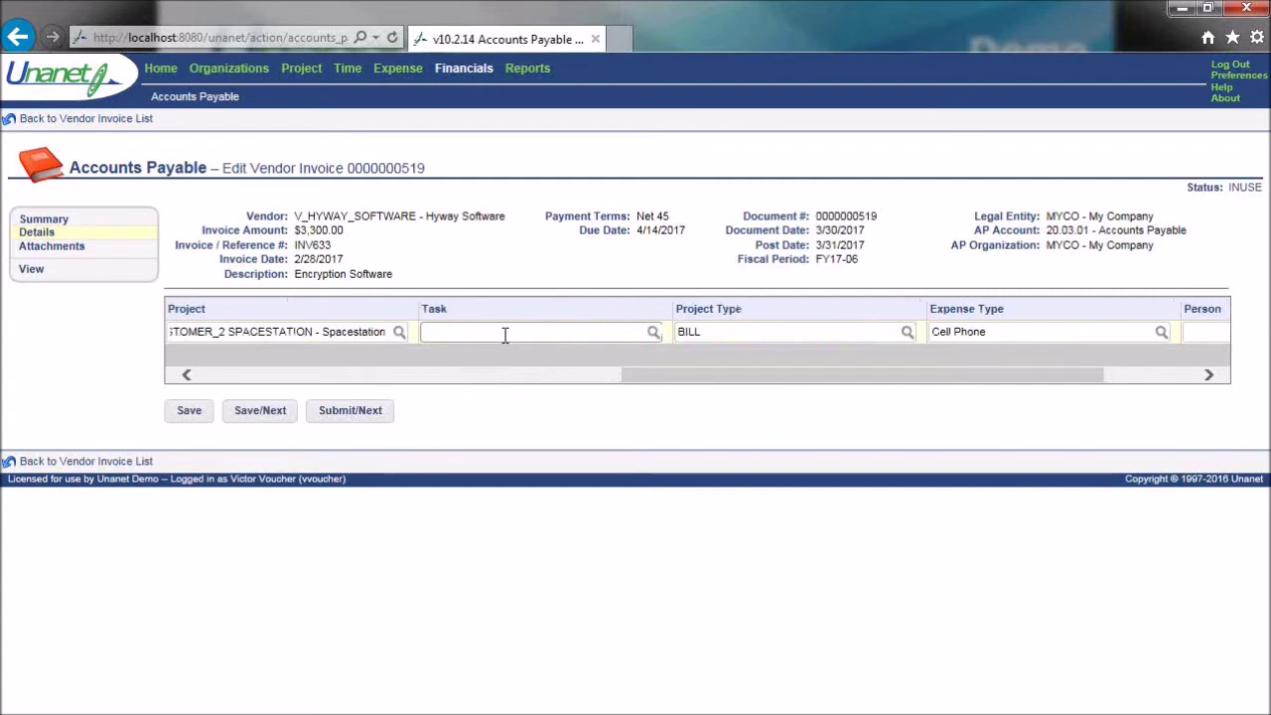
{"action": "type", "text": "%"}
{"action": "left_click_drag", "start_coordinate": [664, 397], "coordinate": [663, 424]}
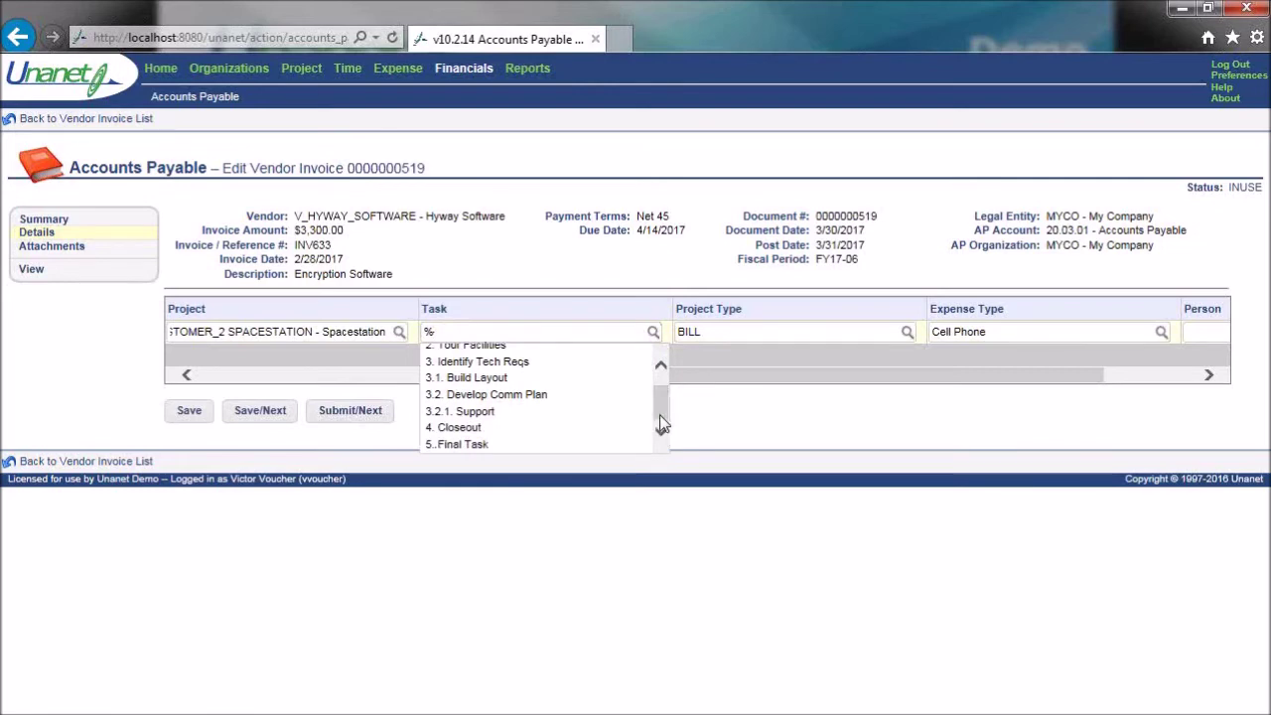
{"action": "left_click", "coordinate": [488, 412]}
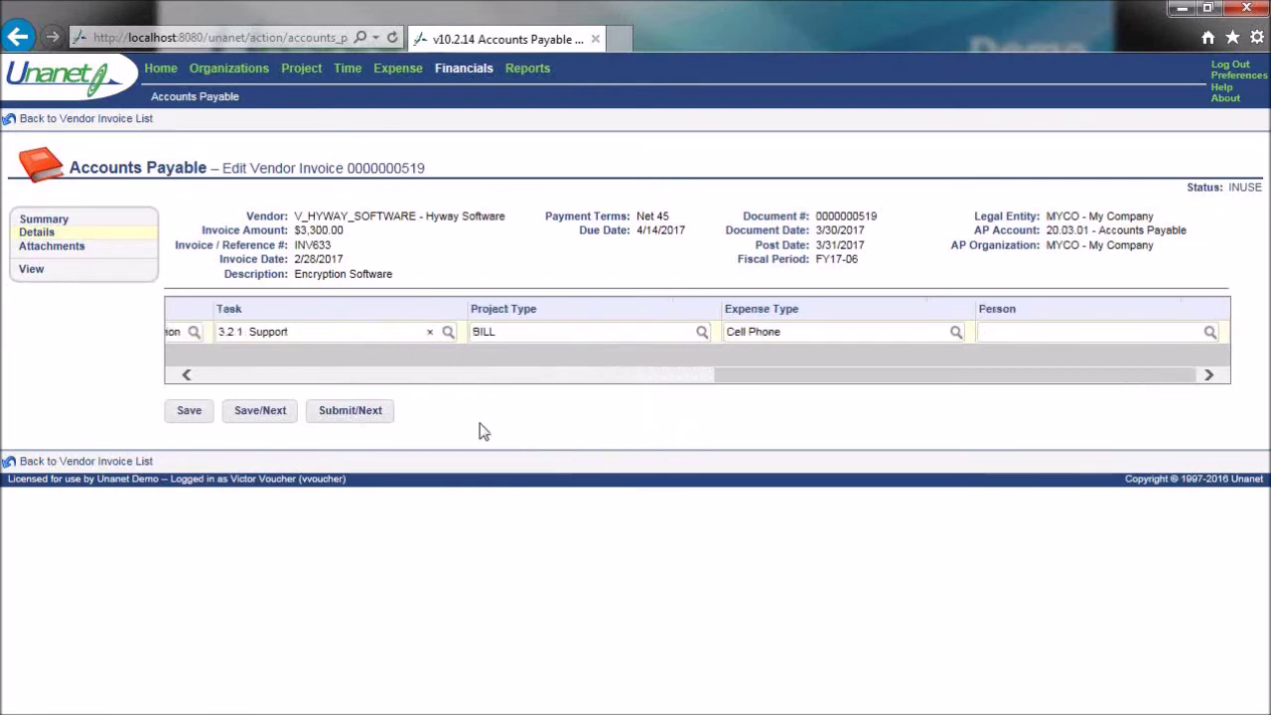
{"action": "left_click", "coordinate": [502, 334]}
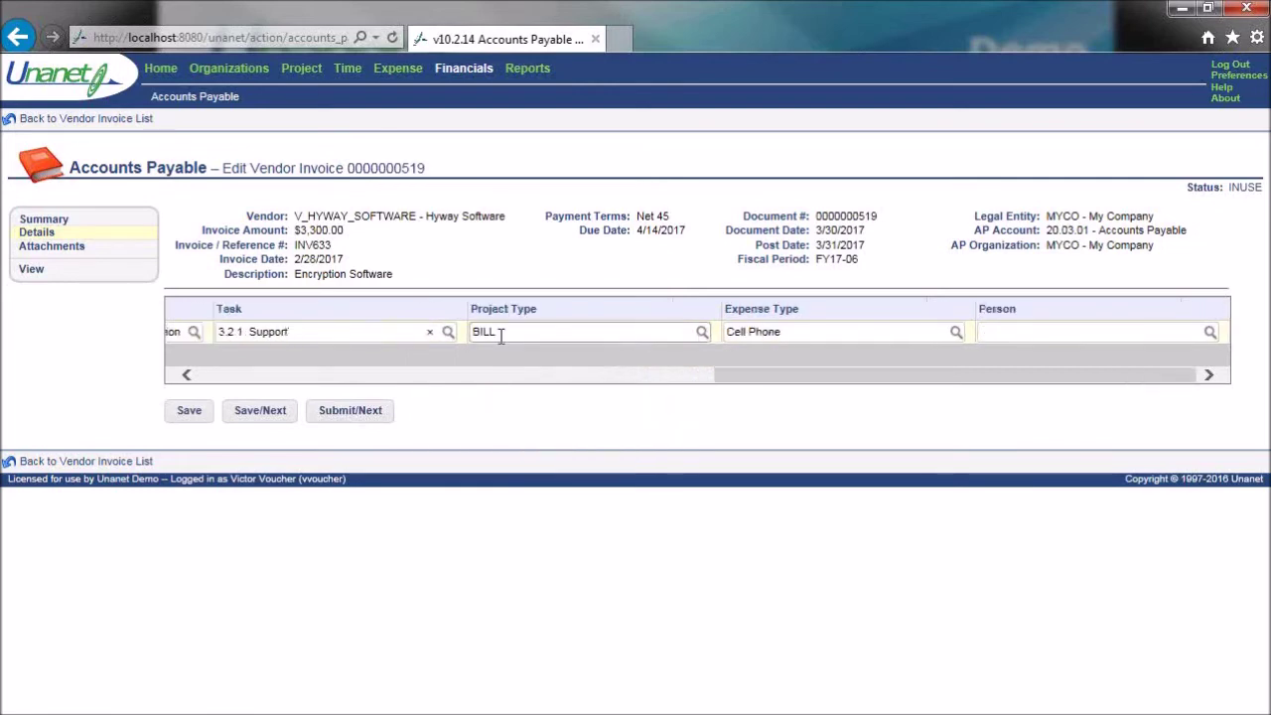
{"action": "left_click_drag", "start_coordinate": [737, 377], "coordinate": [615, 395]}
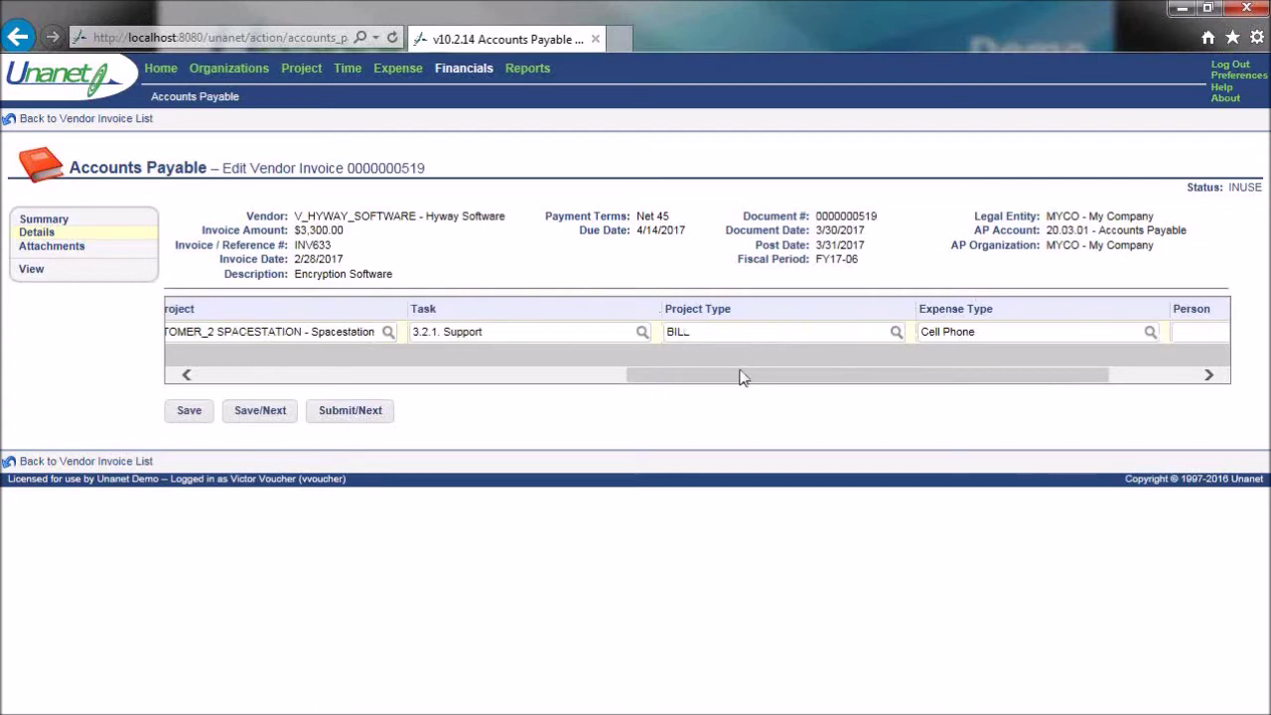
{"action": "left_click_drag", "start_coordinate": [740, 378], "coordinate": [867, 373]}
{"action": "left_click", "coordinate": [924, 331]}
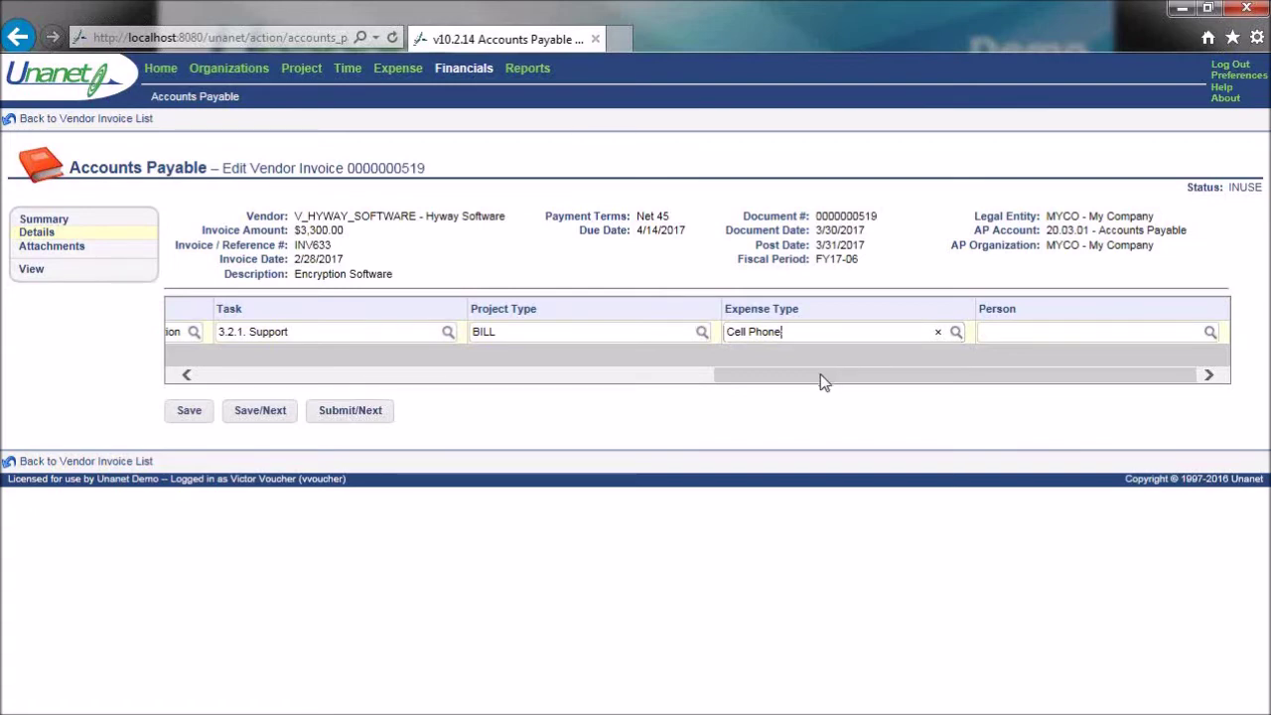
- Change the line's expense type to Software, then submit the Hyway Software invoice INV633
{"action": "left_click_drag", "start_coordinate": [820, 382], "coordinate": [389, 379]}
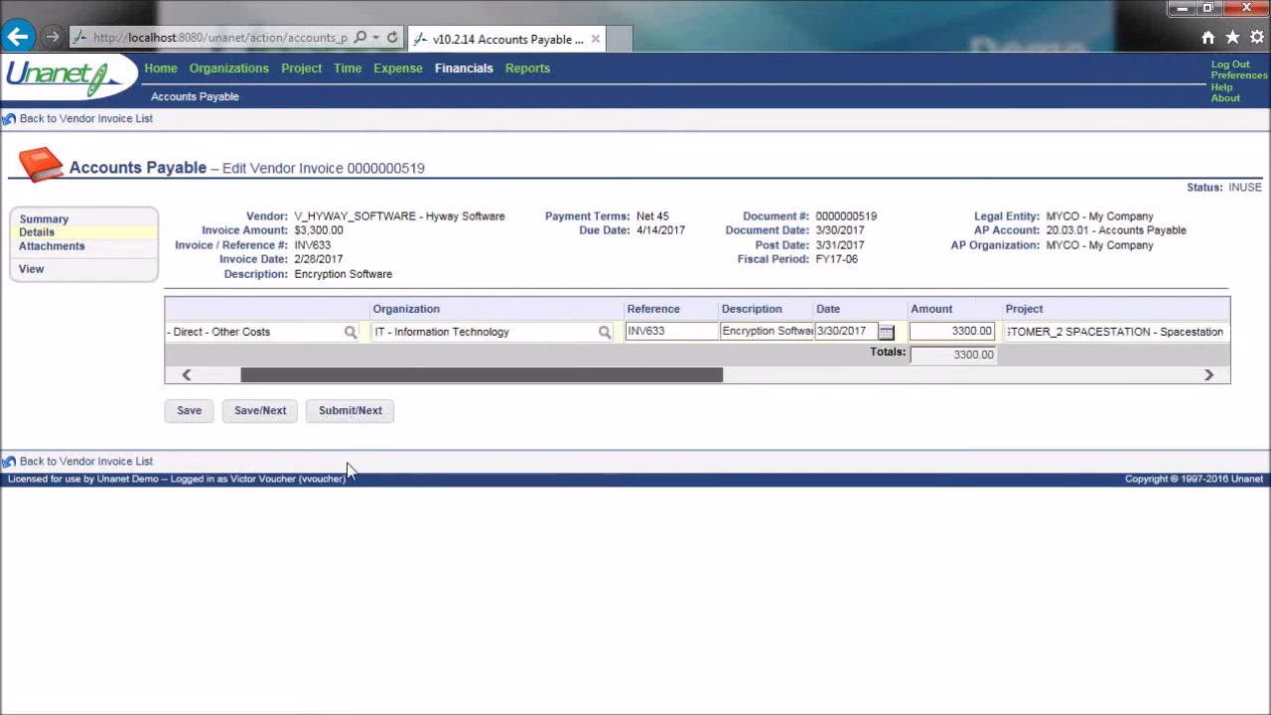
{"action": "left_click_drag", "start_coordinate": [389, 464], "coordinate": [782, 377]}
{"action": "left_click_drag", "start_coordinate": [931, 332], "coordinate": [816, 344]}
{"action": "key", "text": "BackSpace"}
{"action": "type", "text": "%"}
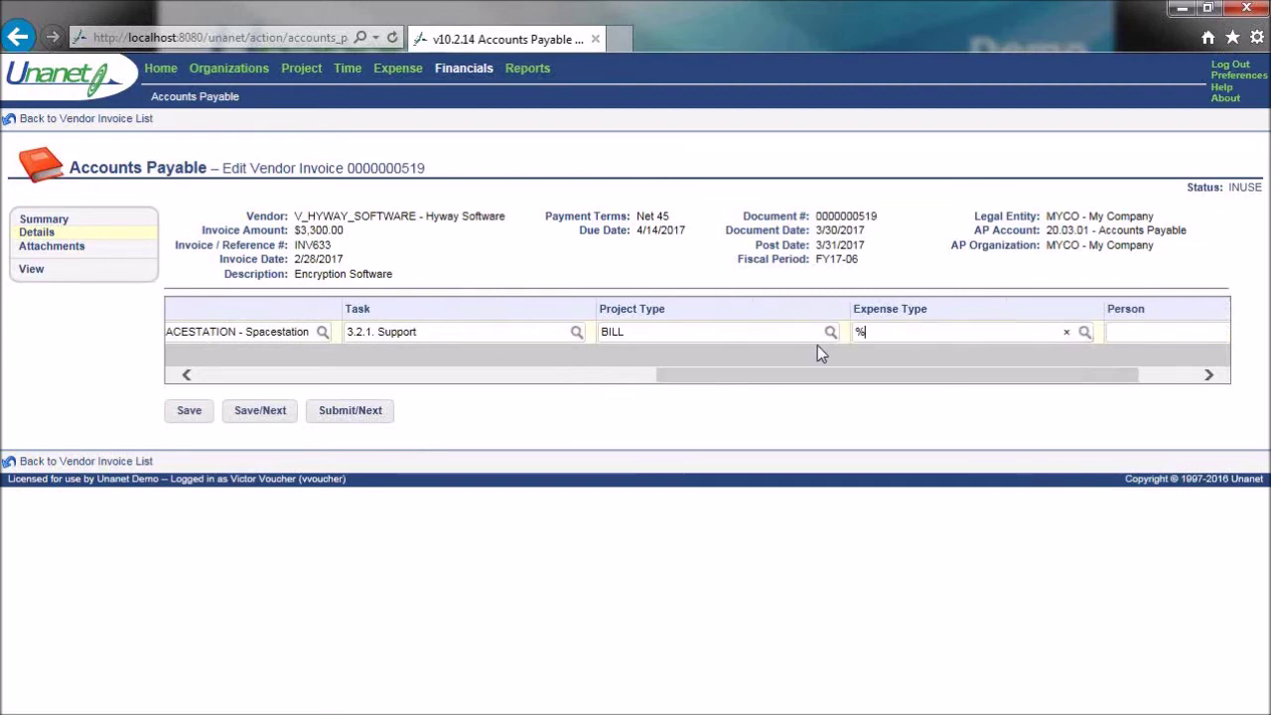
{"action": "left_click_drag", "start_coordinate": [1096, 387], "coordinate": [1093, 417]}
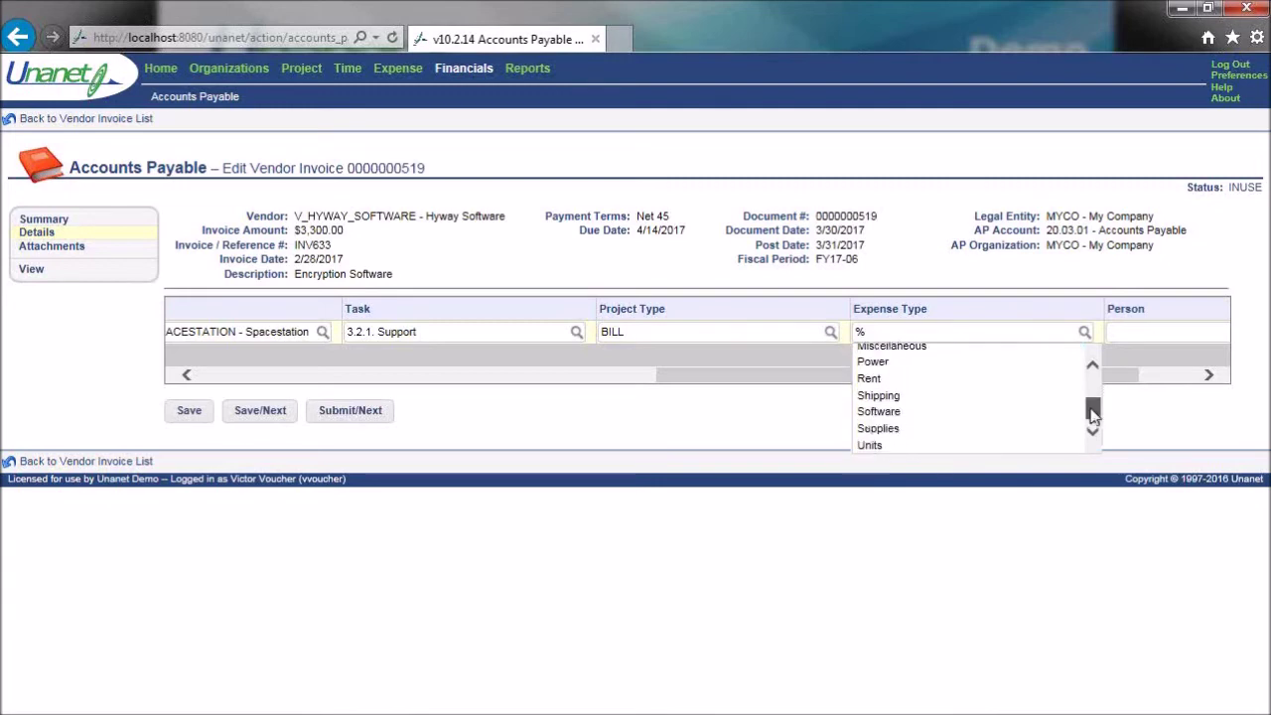
{"action": "left_click", "coordinate": [918, 413]}
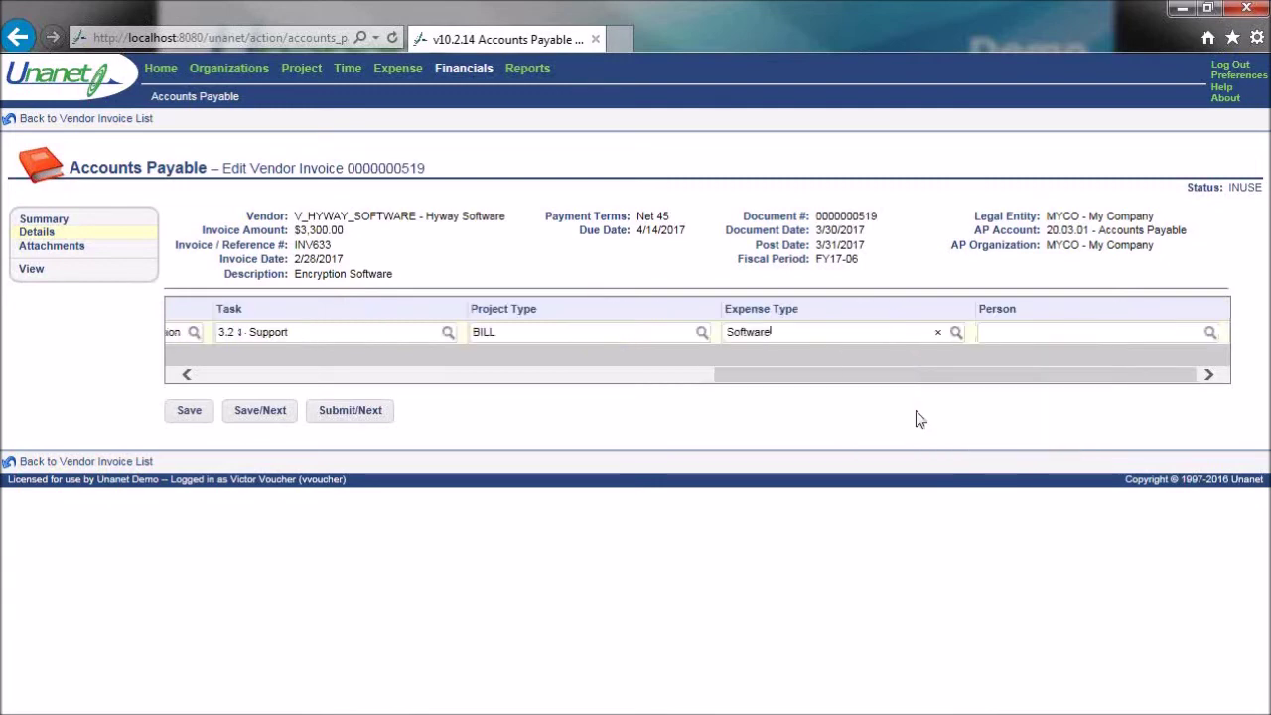
{"action": "left_click_drag", "start_coordinate": [811, 378], "coordinate": [247, 357]}
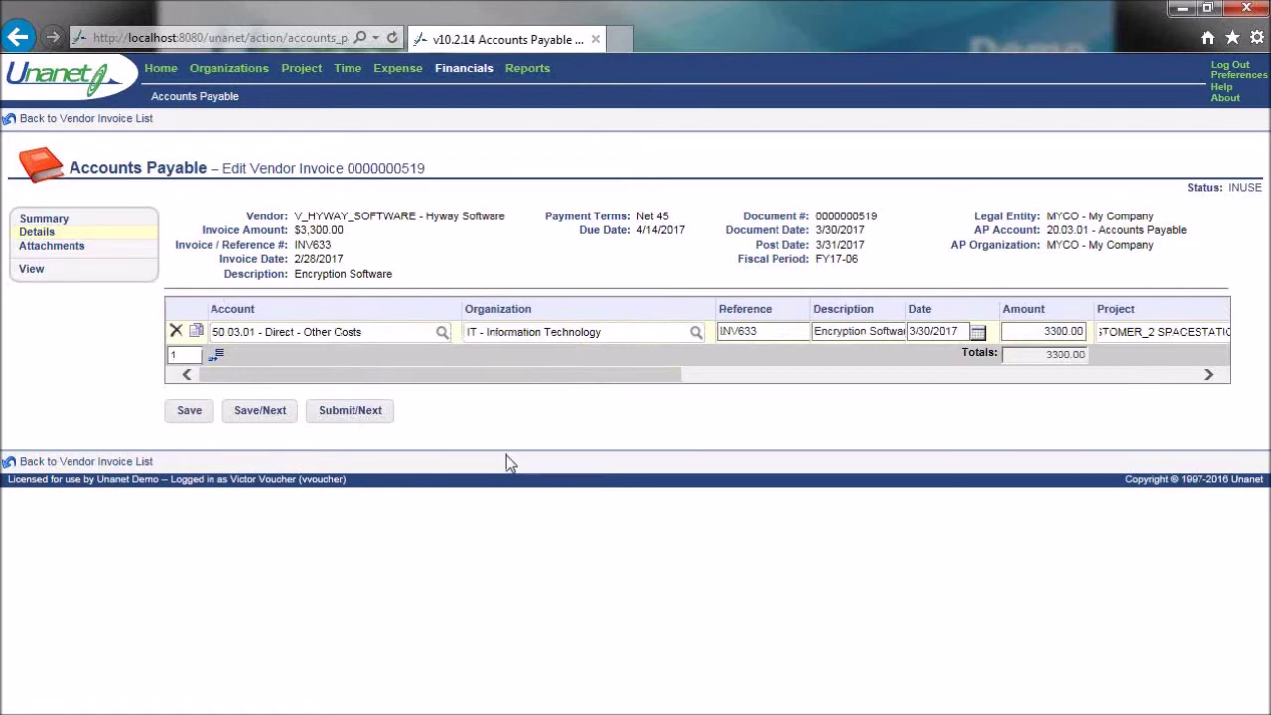
{"action": "left_click", "coordinate": [378, 415]}
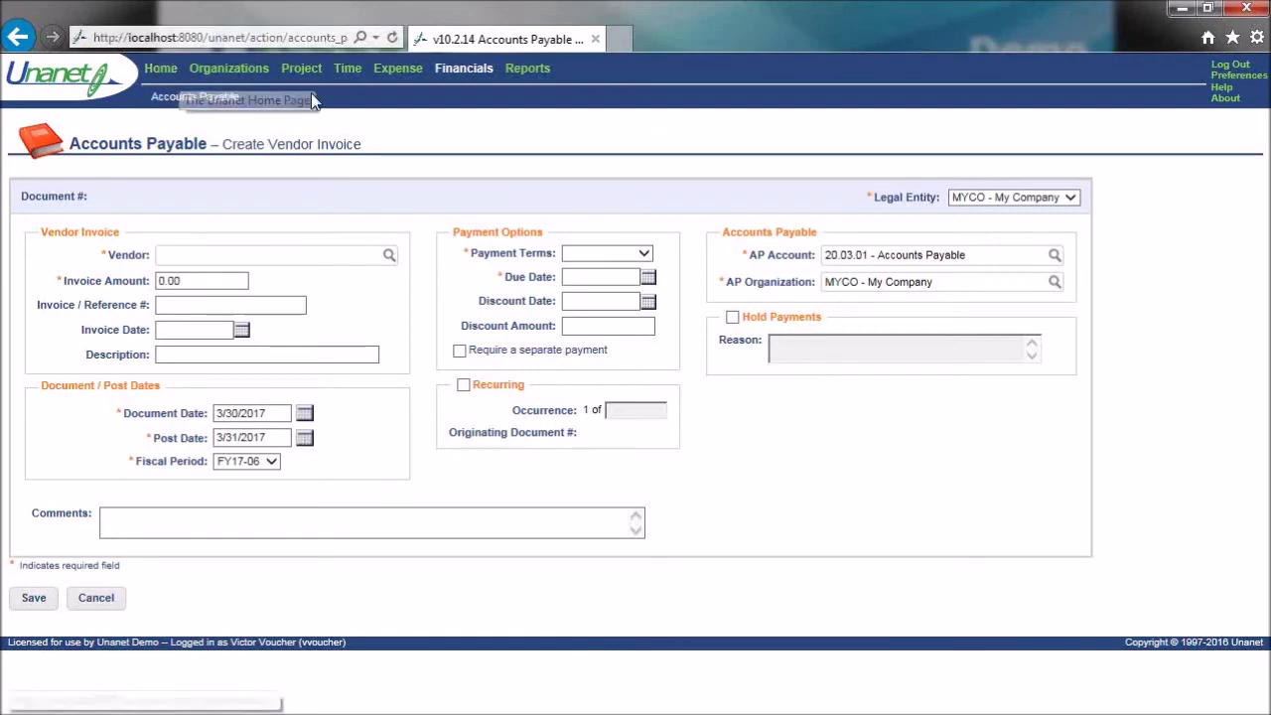
- Go to Financials and open the Accounts Payable Bulk Vendor Payment Creation search
{"action": "left_click", "coordinate": [467, 70]}
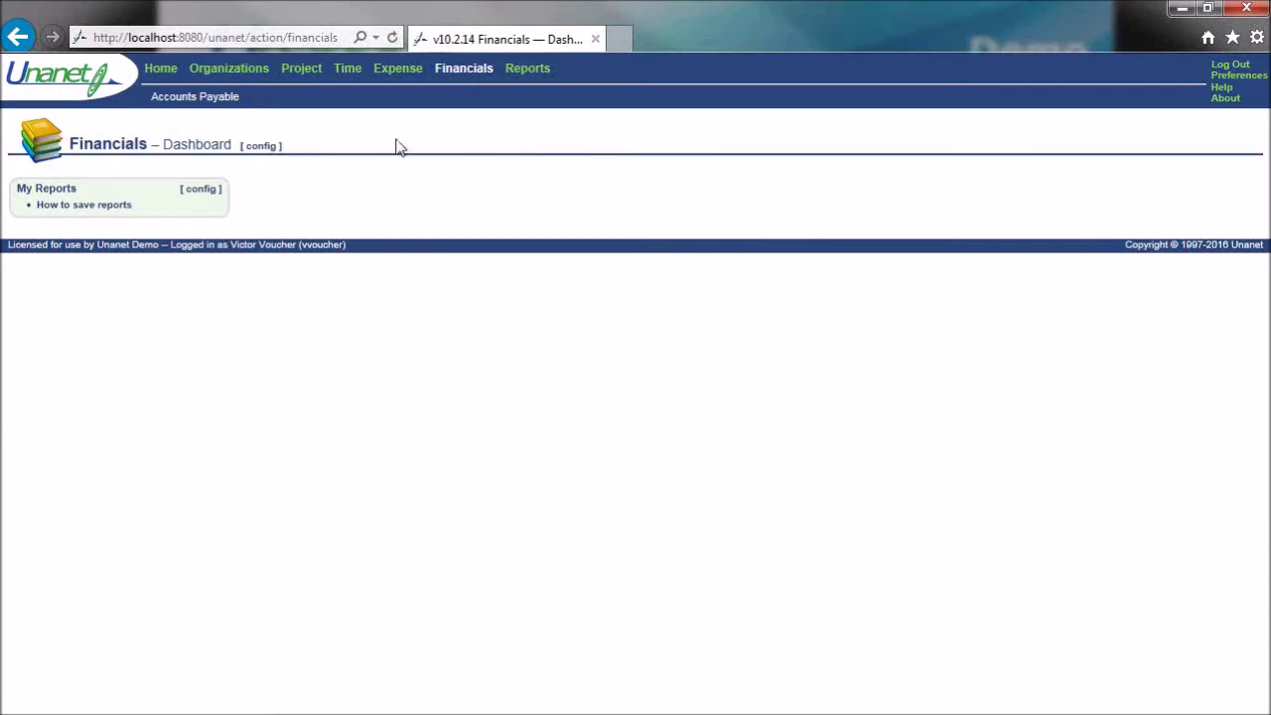
{"action": "mouse_move", "coordinate": [238, 94]}
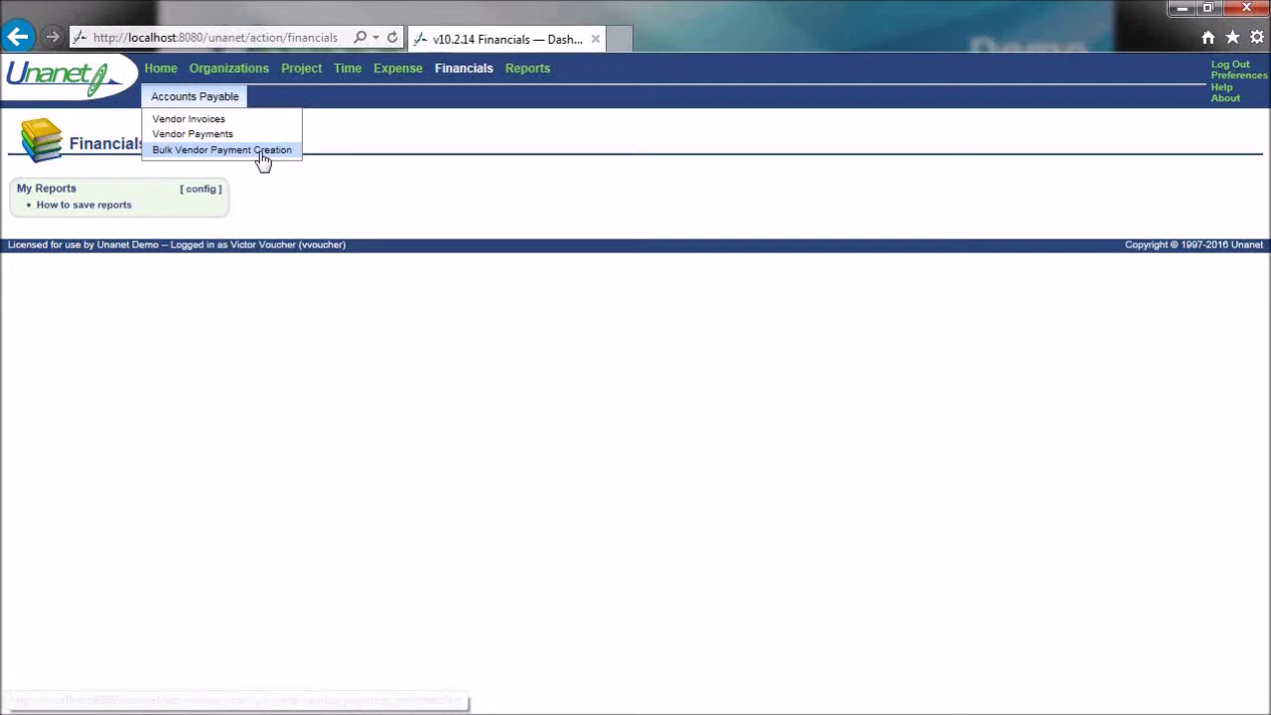
{"action": "left_click", "coordinate": [261, 151]}
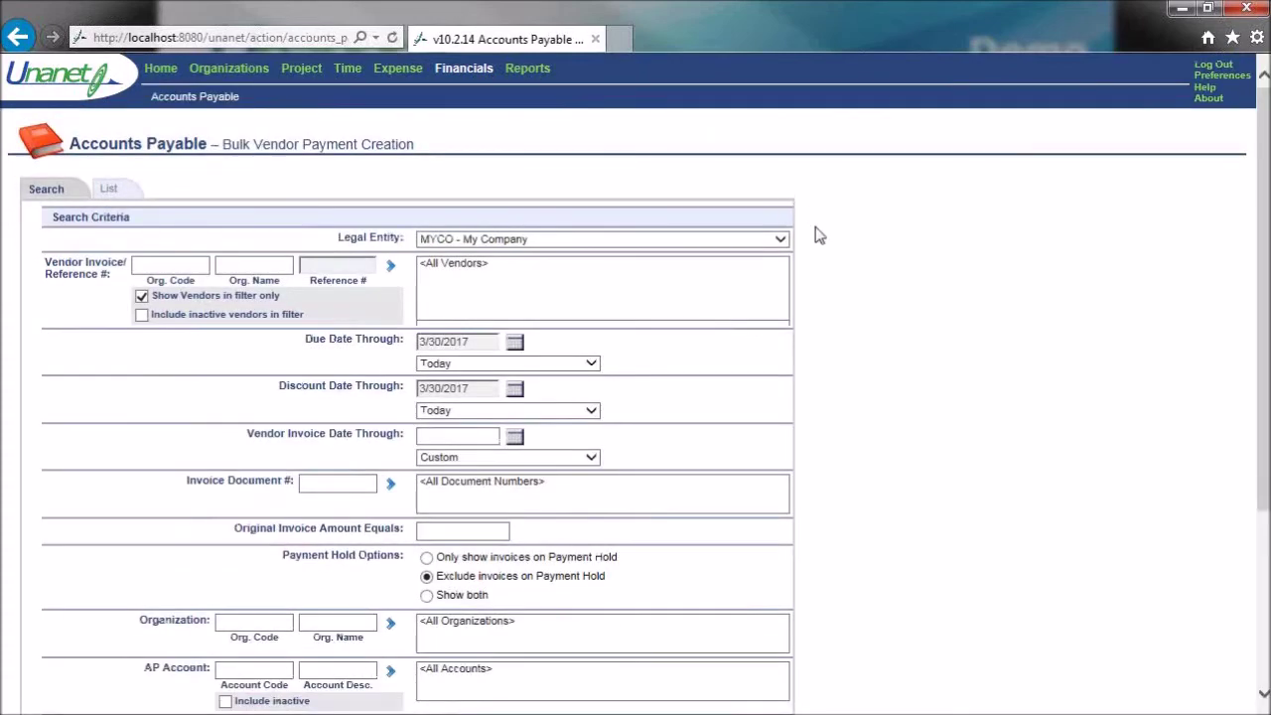
- Set the Due Date Through filter to a custom date of 4/30/2017
{"action": "left_click", "coordinate": [515, 341]}
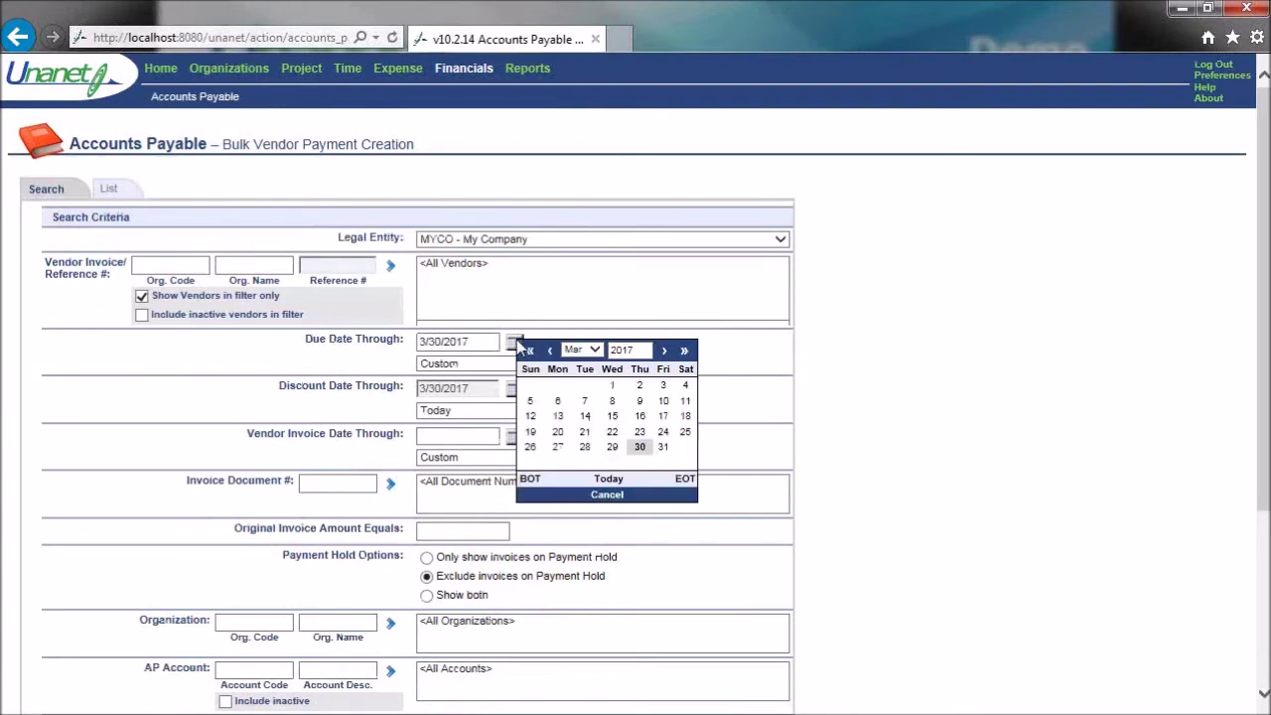
{"action": "left_click", "coordinate": [663, 351]}
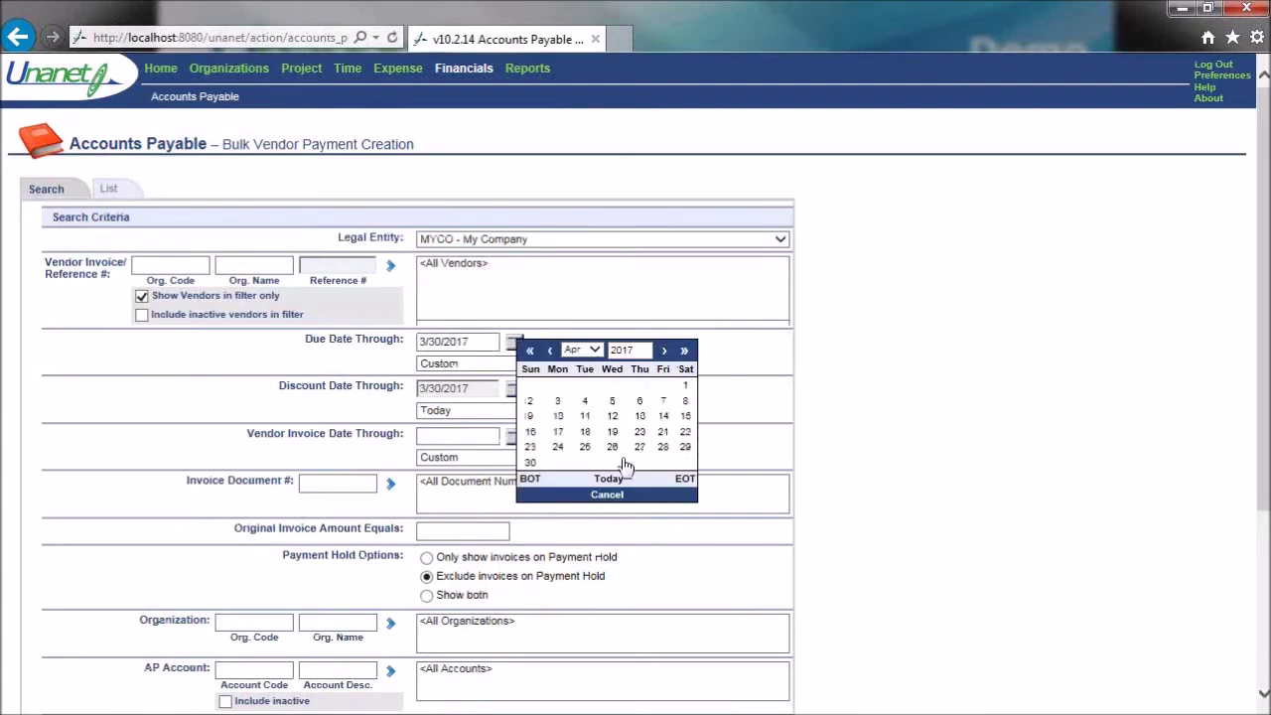
{"action": "left_click", "coordinate": [532, 464]}
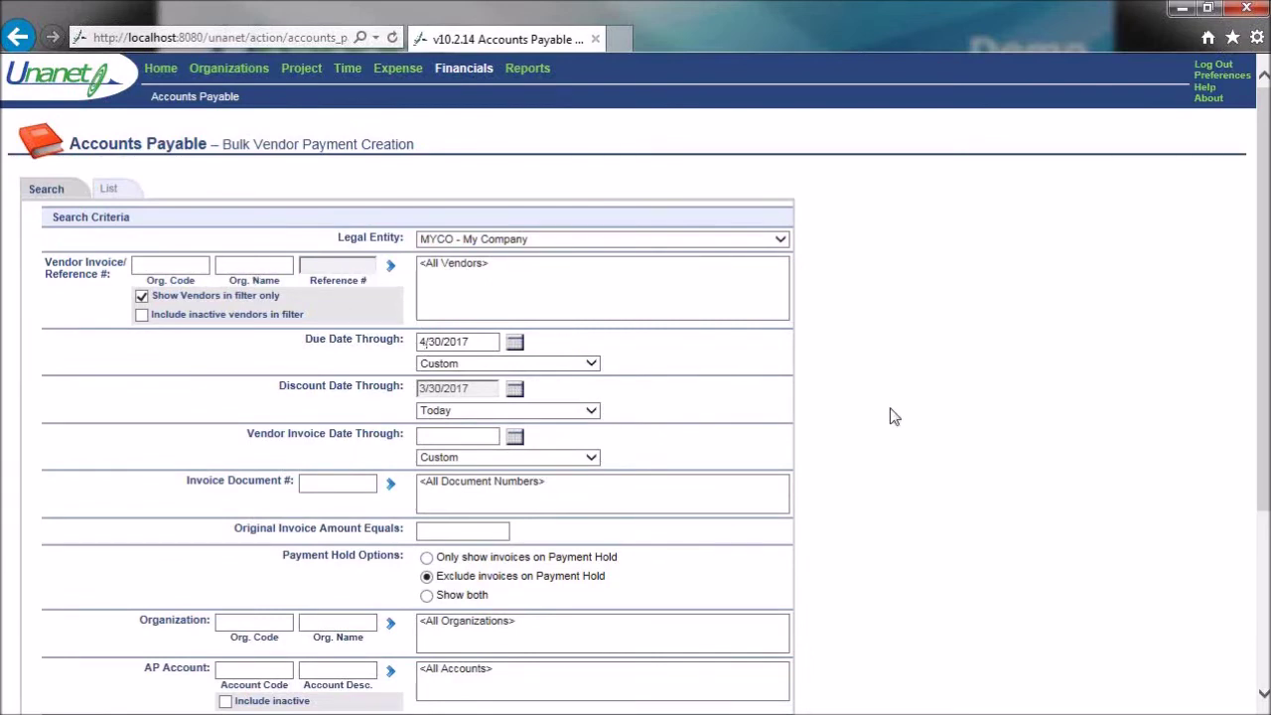
{"action": "scroll", "coordinate": [898, 402], "scroll_direction": "down", "scroll_amount": 3}
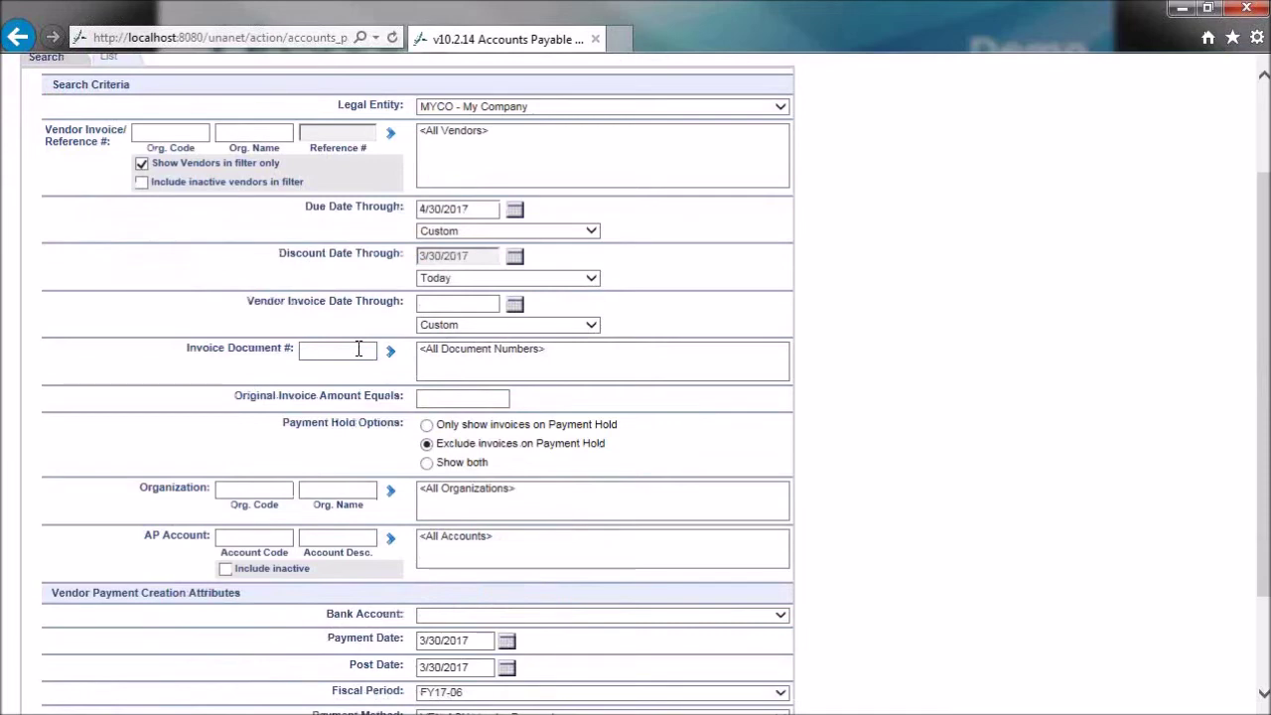
{"action": "left_click", "coordinate": [366, 491]}
{"action": "scroll", "coordinate": [894, 377], "scroll_direction": "down", "scroll_amount": 2}
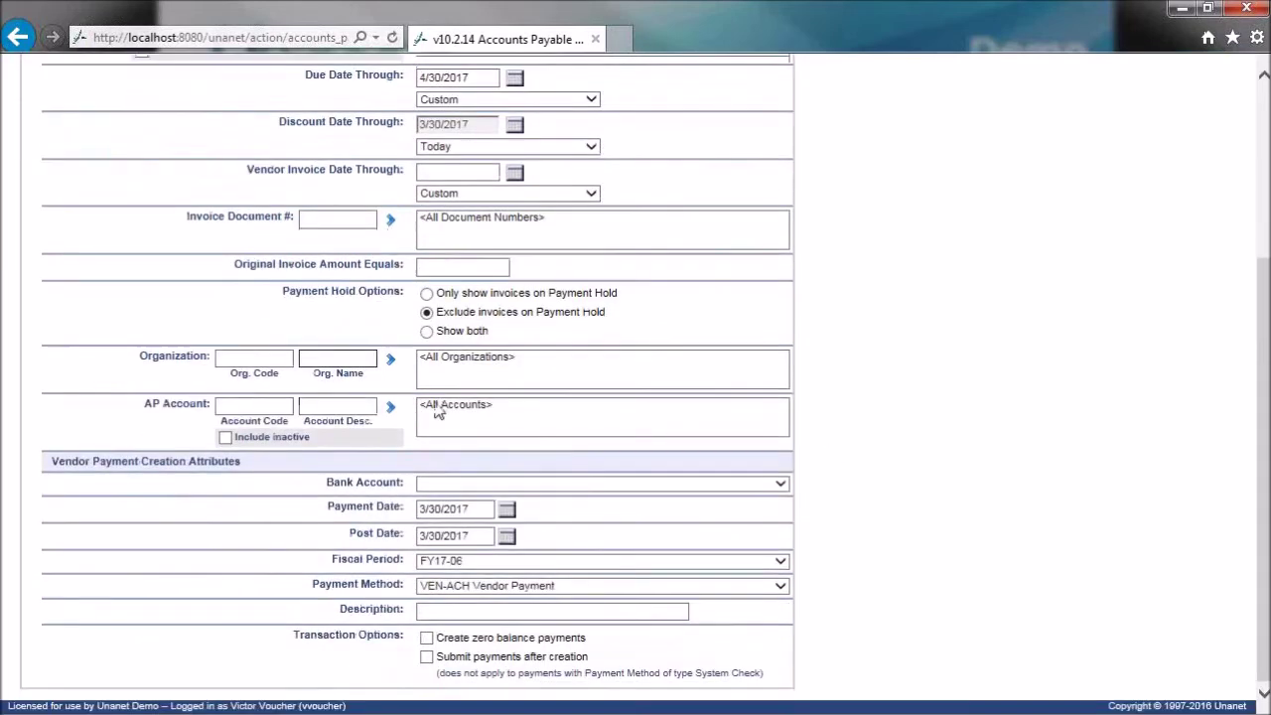
- Choose Operating Account as the bank account and review the post and payment dates
{"action": "left_click", "coordinate": [783, 487]}
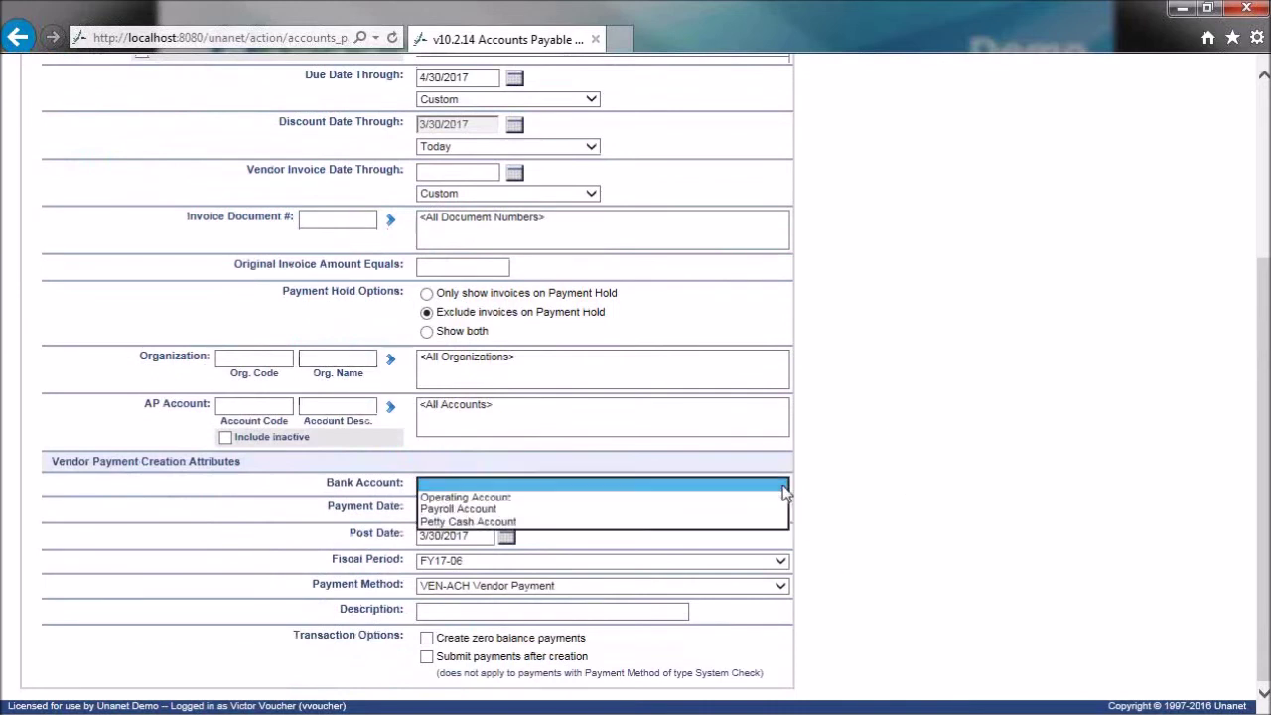
{"action": "left_click", "coordinate": [523, 498]}
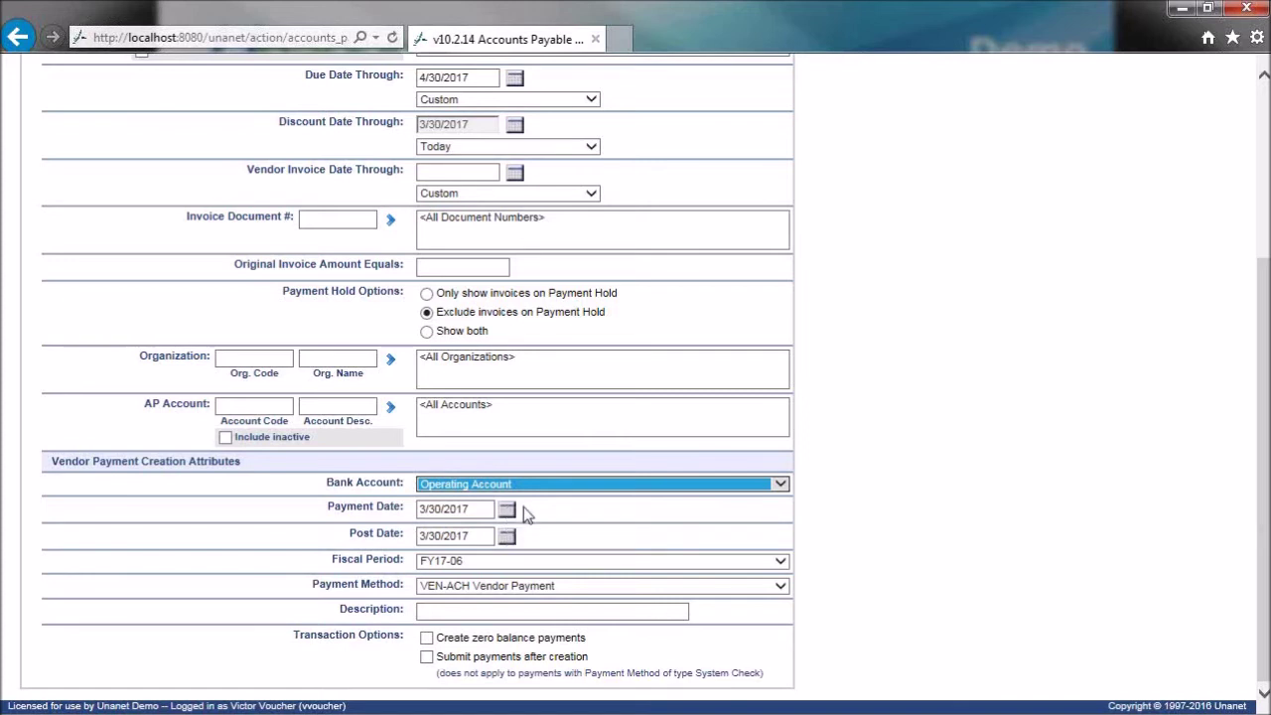
{"action": "left_click", "coordinate": [477, 536]}
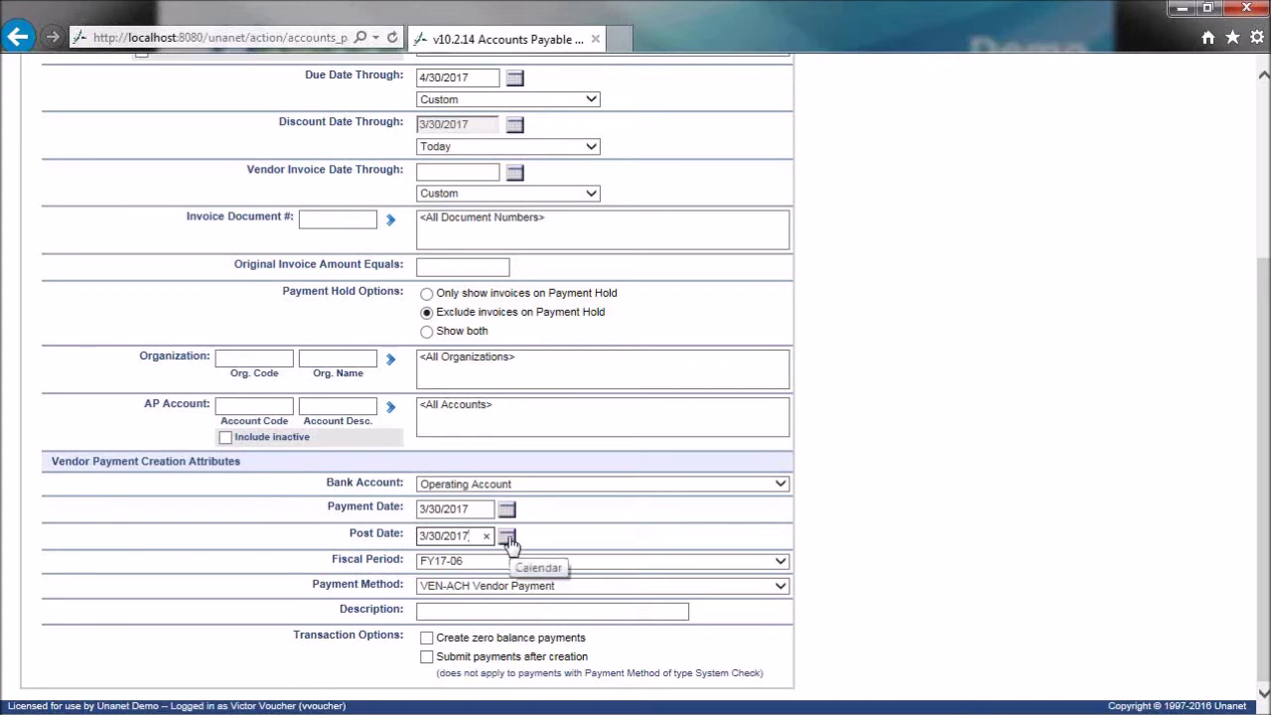
{"action": "left_click", "coordinate": [482, 509]}
{"action": "left_click_drag", "start_coordinate": [487, 511], "coordinate": [409, 511]}
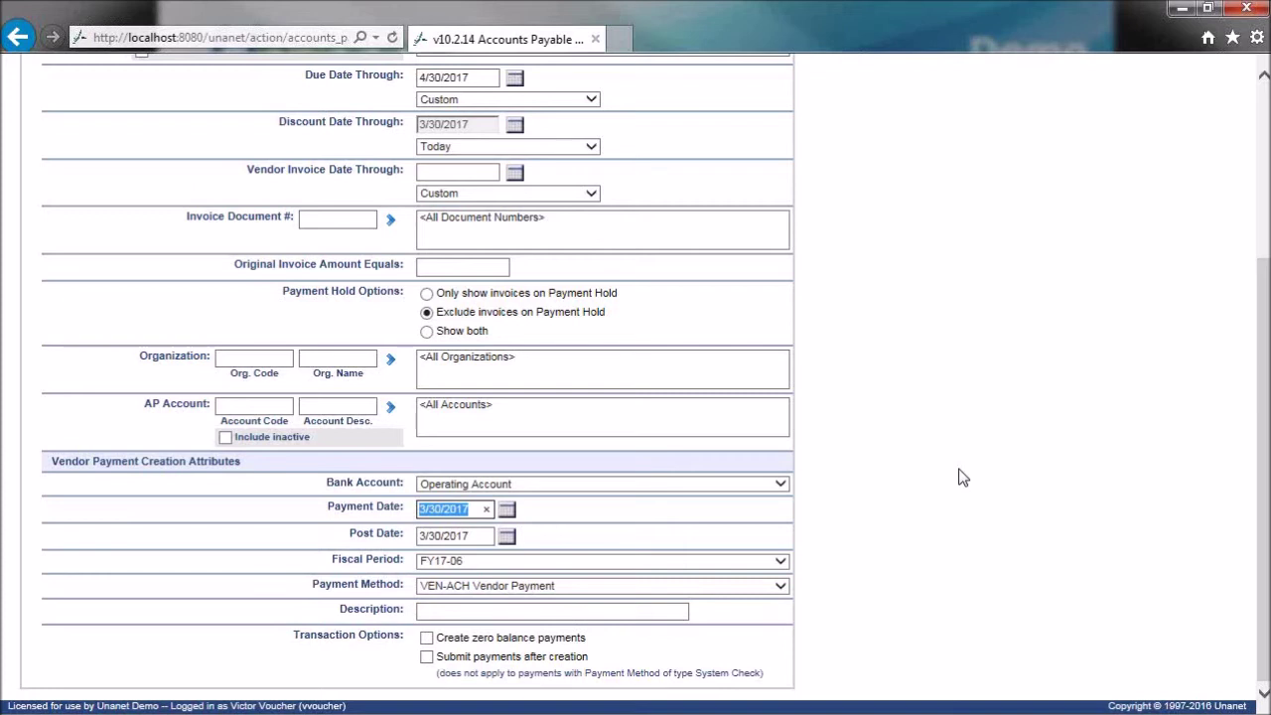
- Set the payment method to VEN-System Check
{"action": "left_click", "coordinate": [780, 588]}
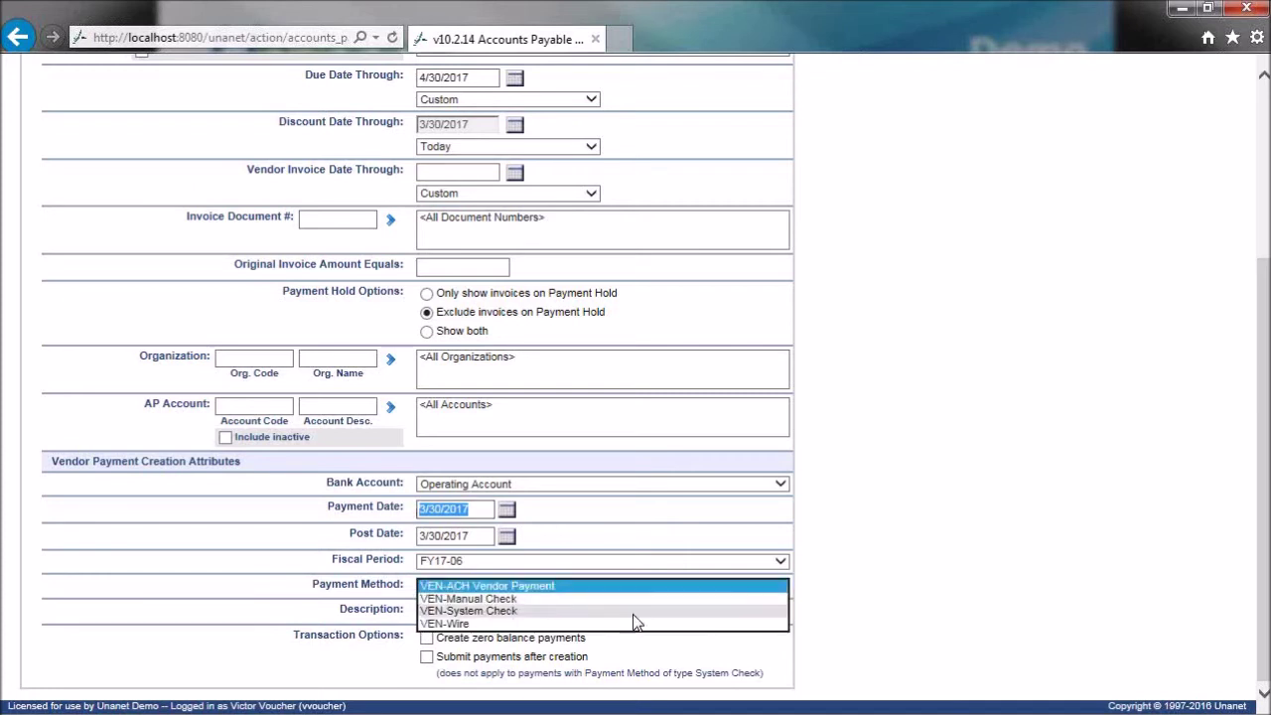
{"action": "left_click", "coordinate": [523, 610]}
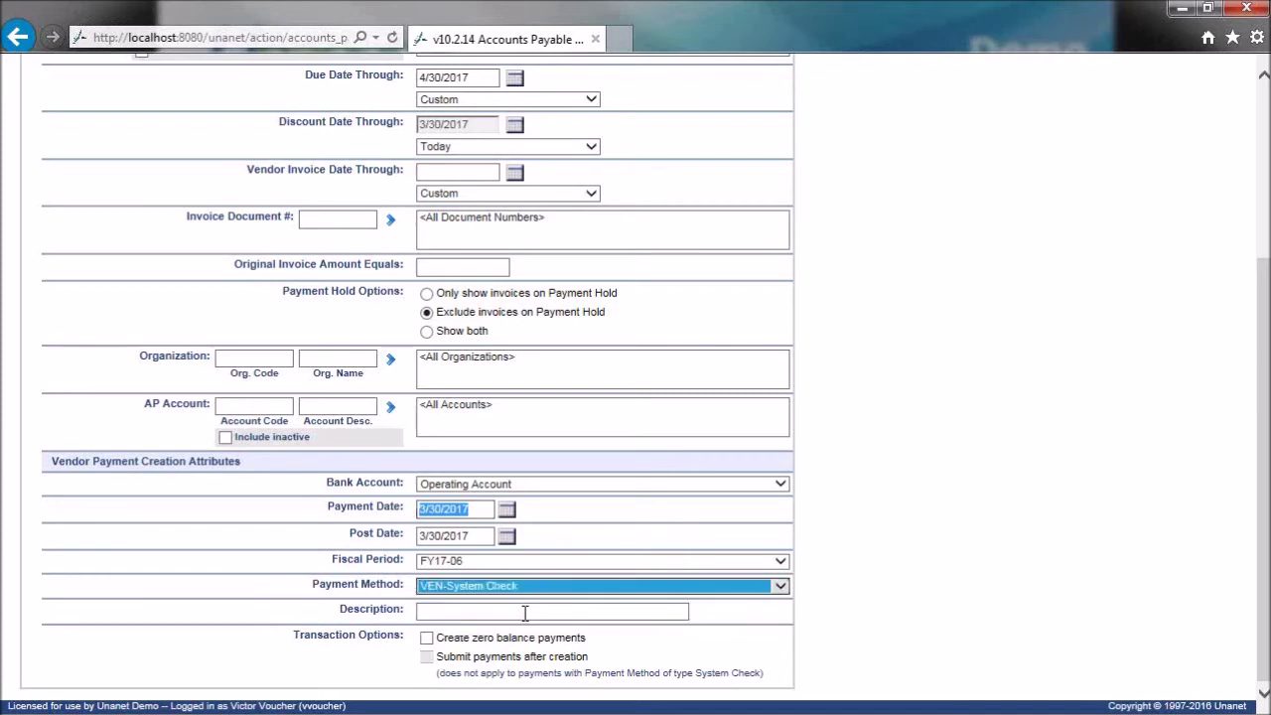
{"action": "left_click", "coordinate": [894, 491]}
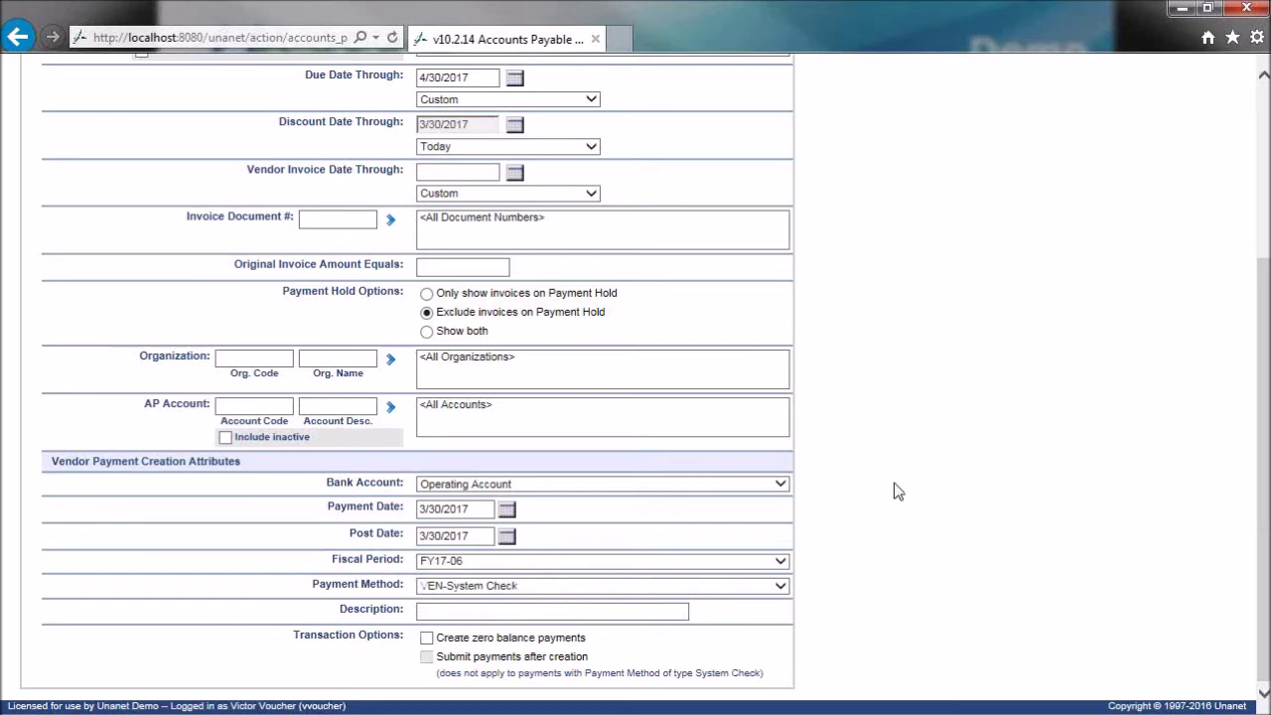
{"action": "scroll", "coordinate": [894, 490], "scroll_direction": "up", "scroll_amount": 3}
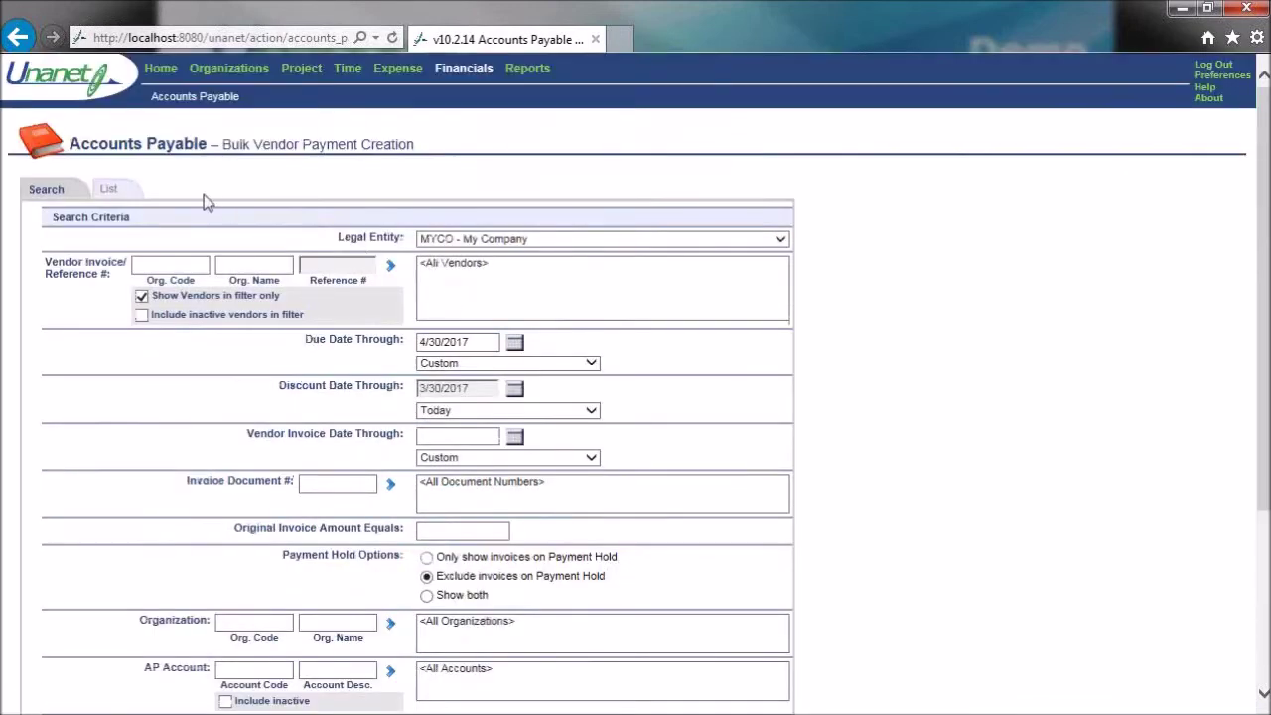
- Create payments for the Dun & Bradstreet ($150), Equipment Distributors ($3,000) and Rent ($7,000) invoices
{"action": "left_click", "coordinate": [111, 190]}
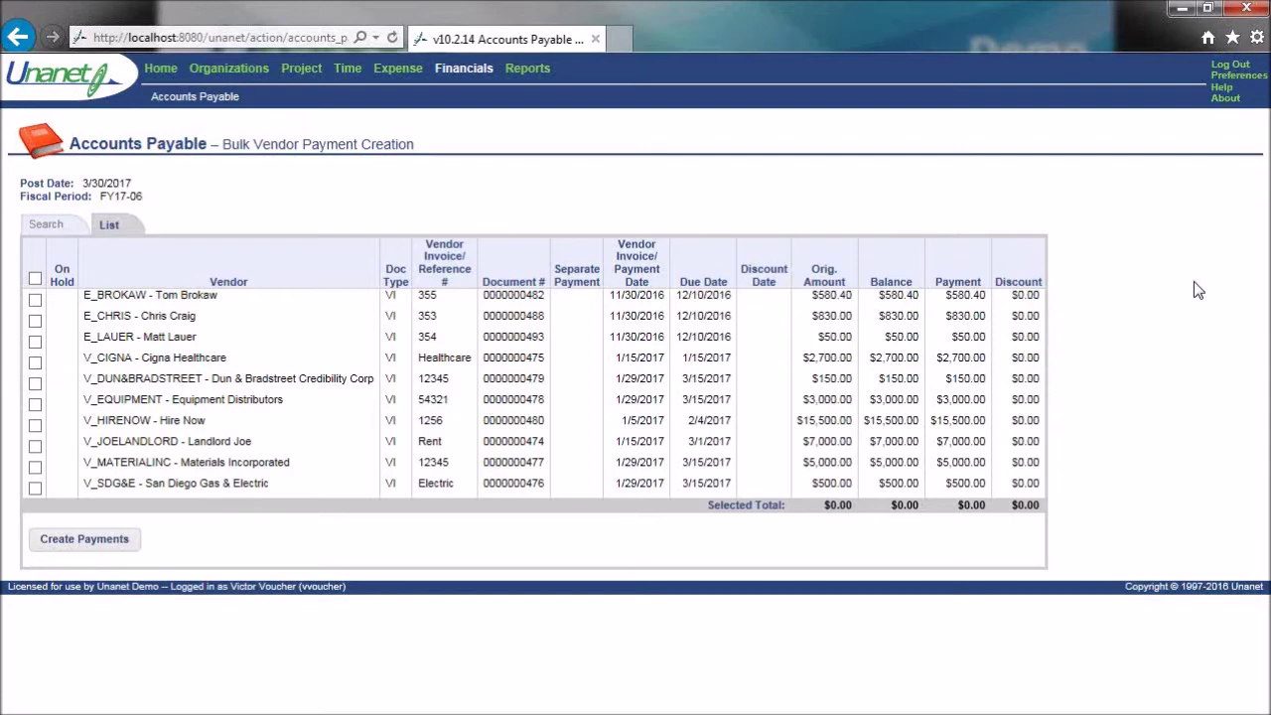
{"action": "left_click", "coordinate": [35, 383]}
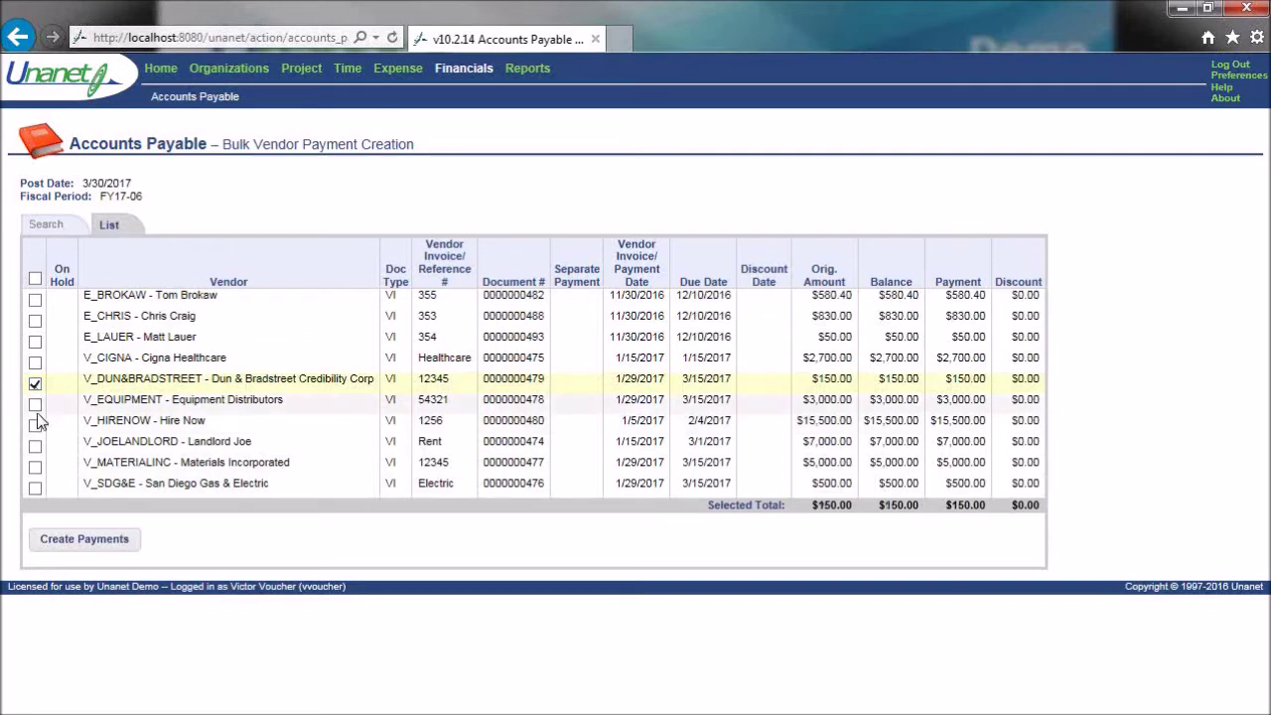
{"action": "left_click", "coordinate": [35, 406]}
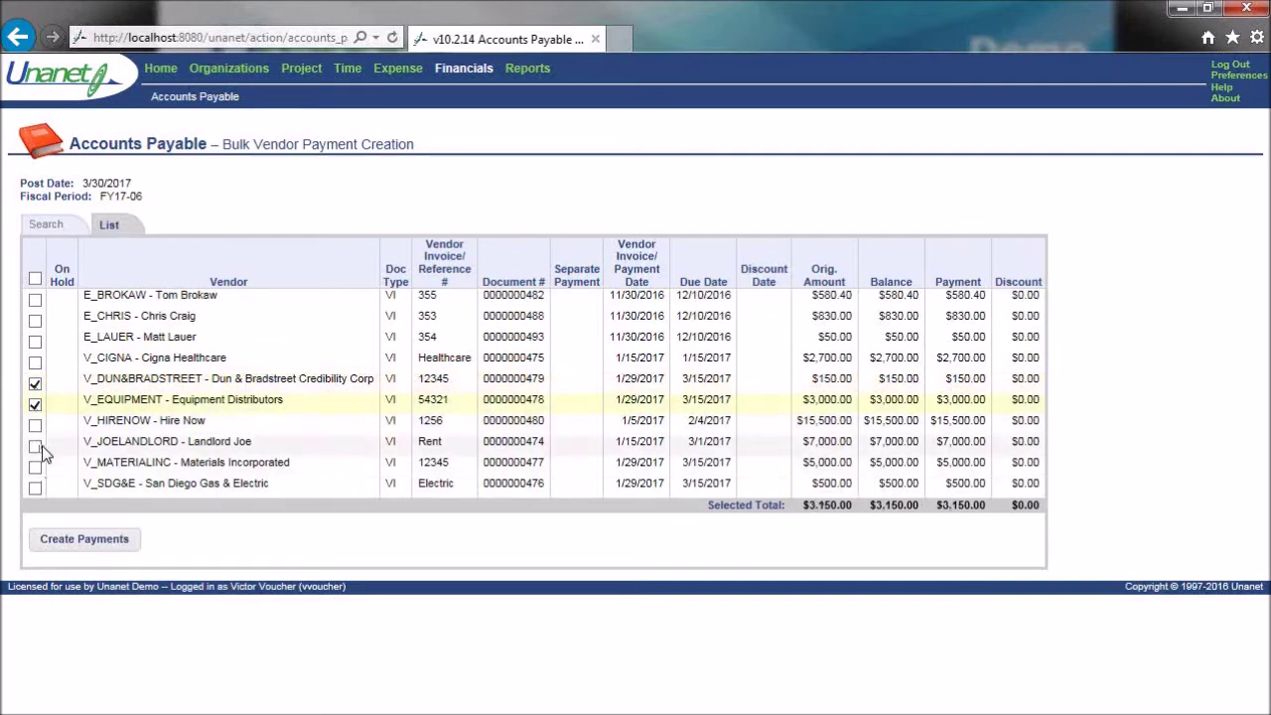
{"action": "left_click", "coordinate": [35, 447]}
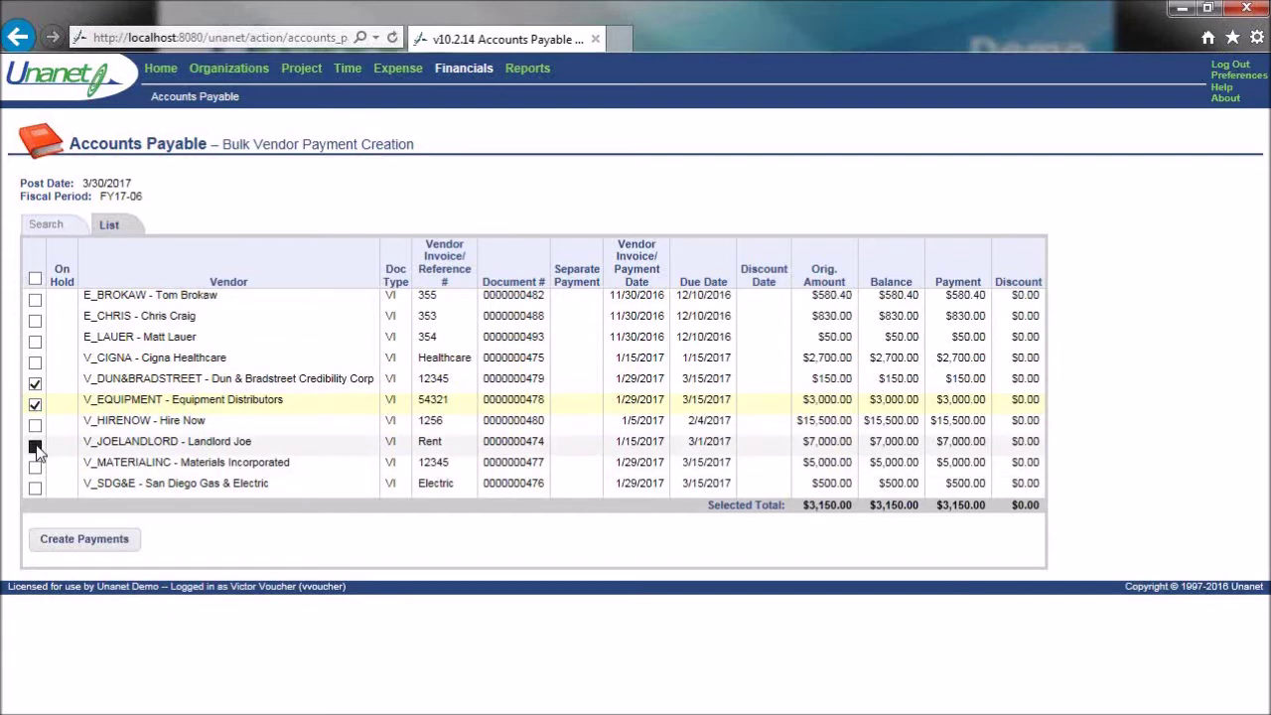
{"action": "left_click", "coordinate": [103, 542]}
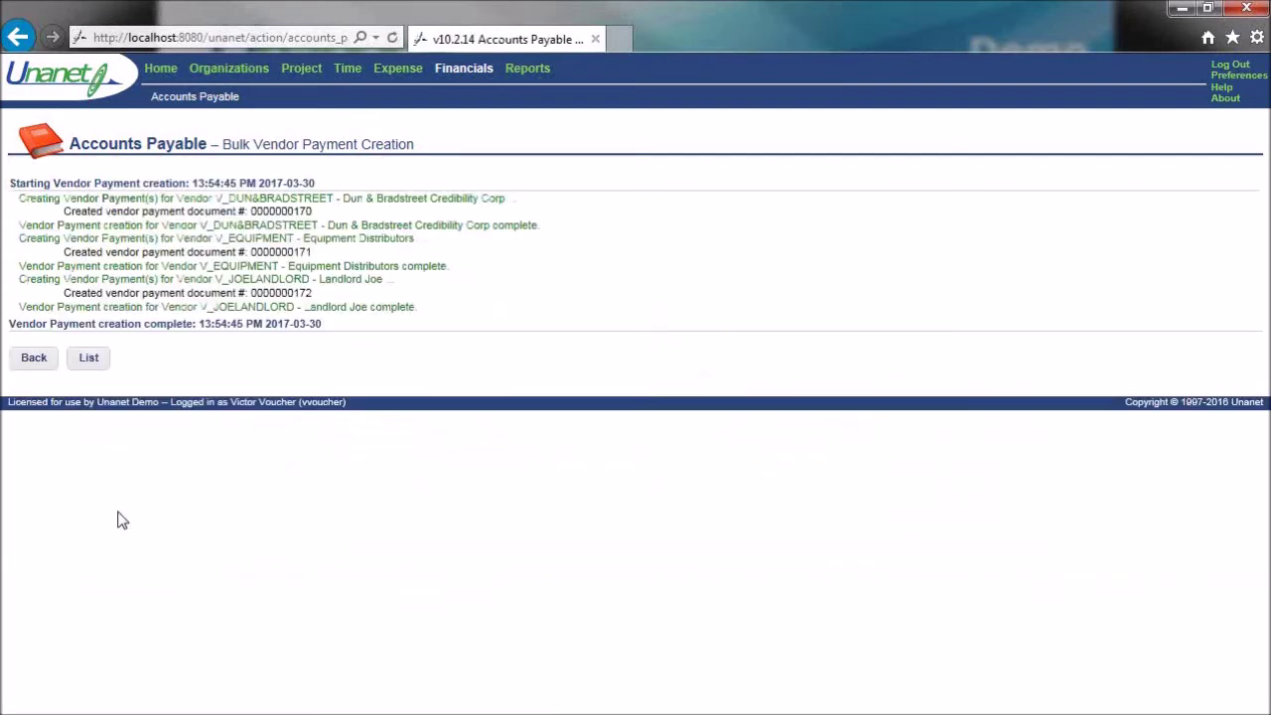
{"action": "left_click", "coordinate": [89, 360]}
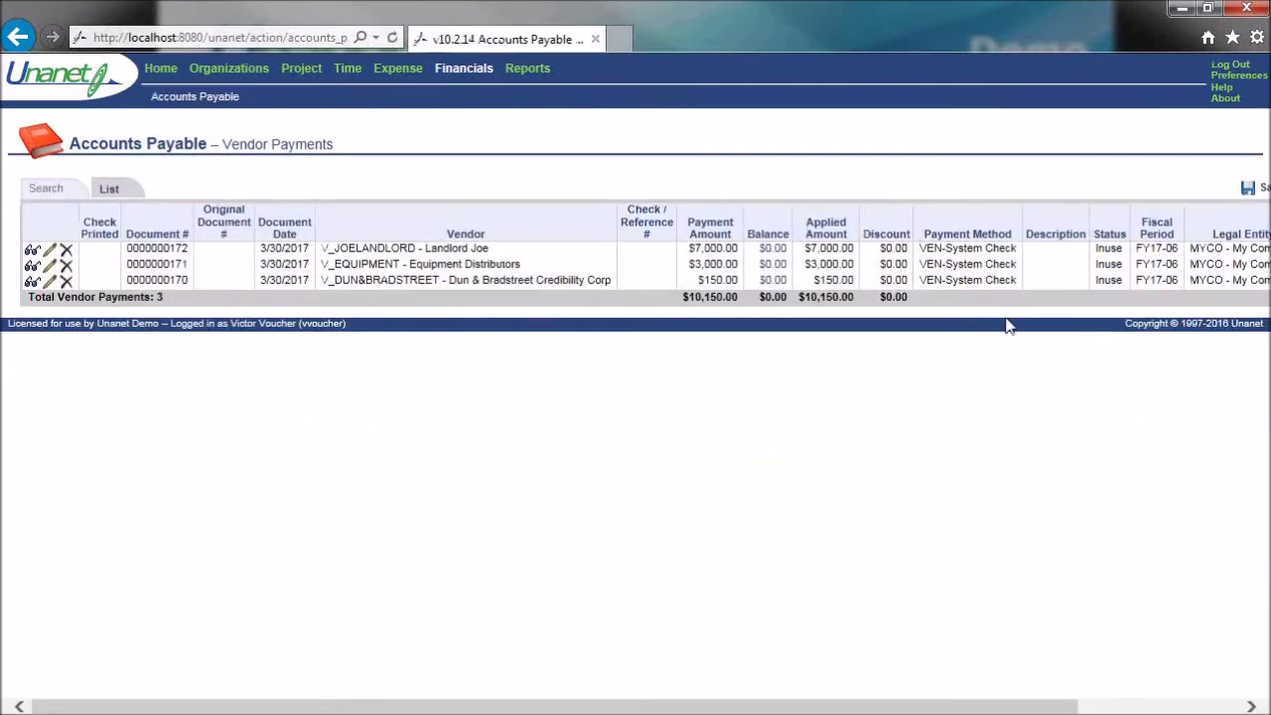
{"action": "left_click_drag", "start_coordinate": [1096, 248], "coordinate": [1124, 250]}
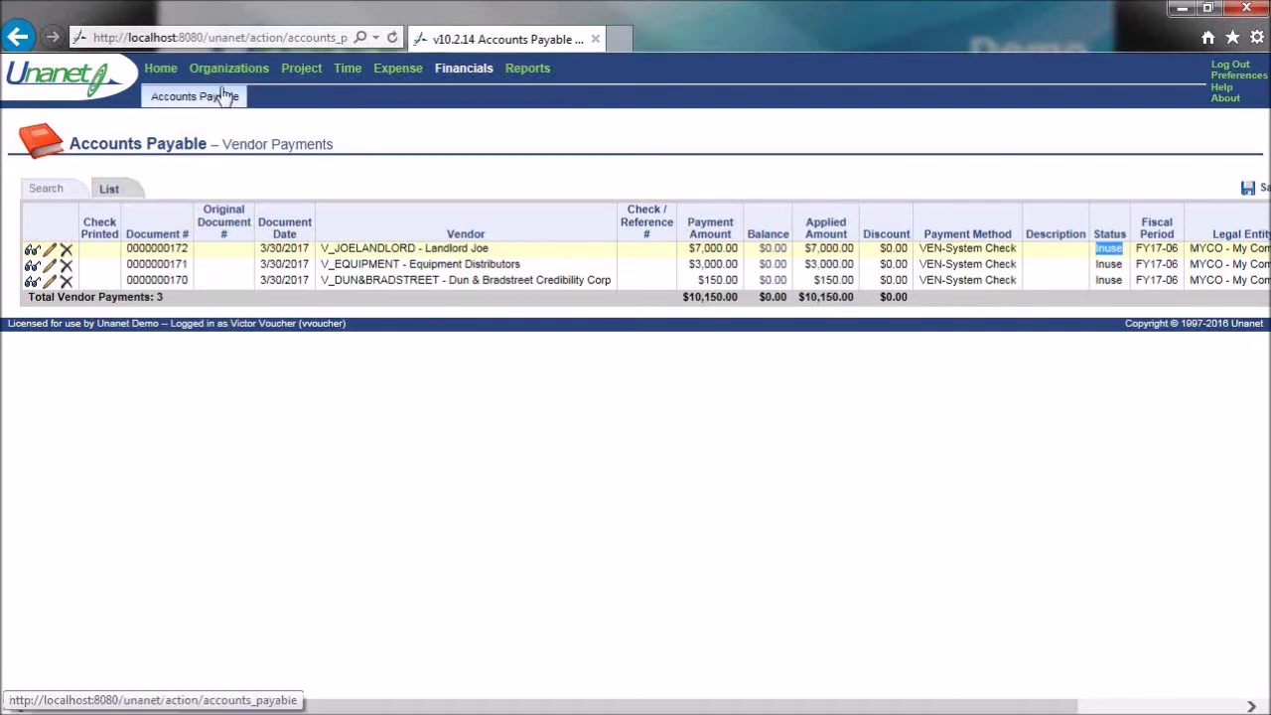
- Start a new bulk vendor payment run with Due Date Through set to 4/30/2017
{"action": "mouse_move", "coordinate": [218, 105]}
{"action": "left_click", "coordinate": [221, 150]}
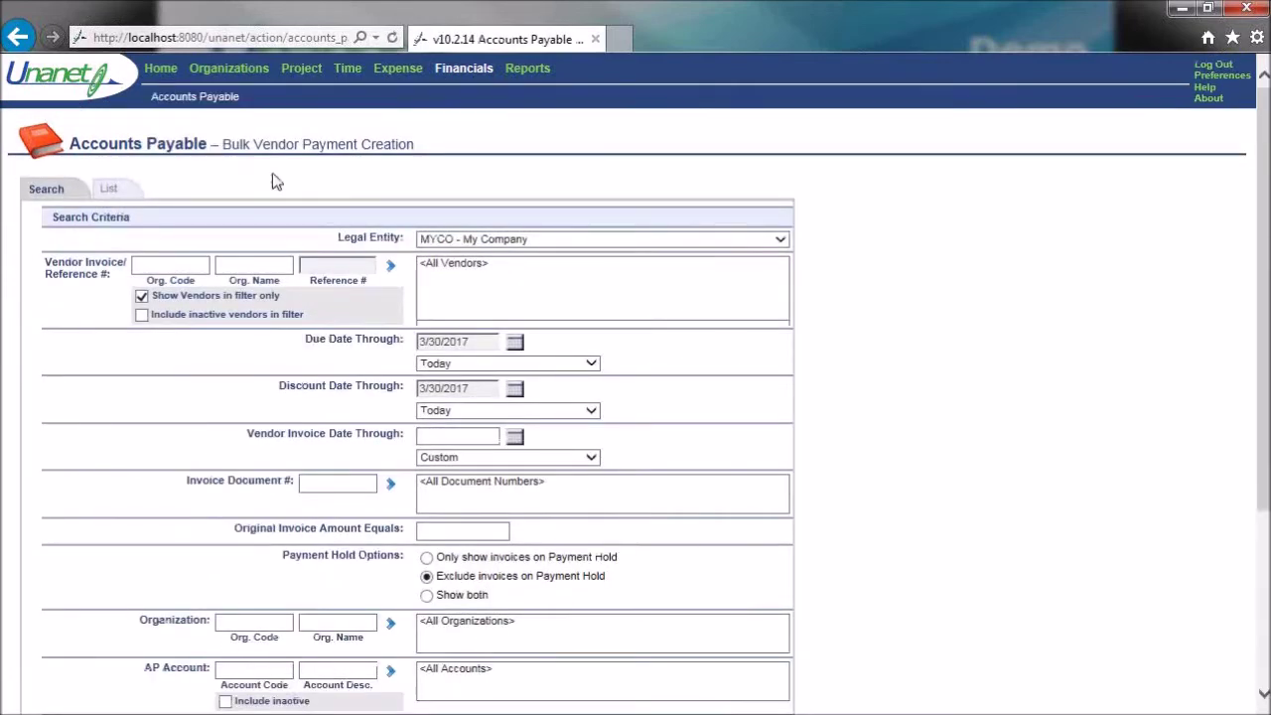
{"action": "left_click", "coordinate": [516, 342]}
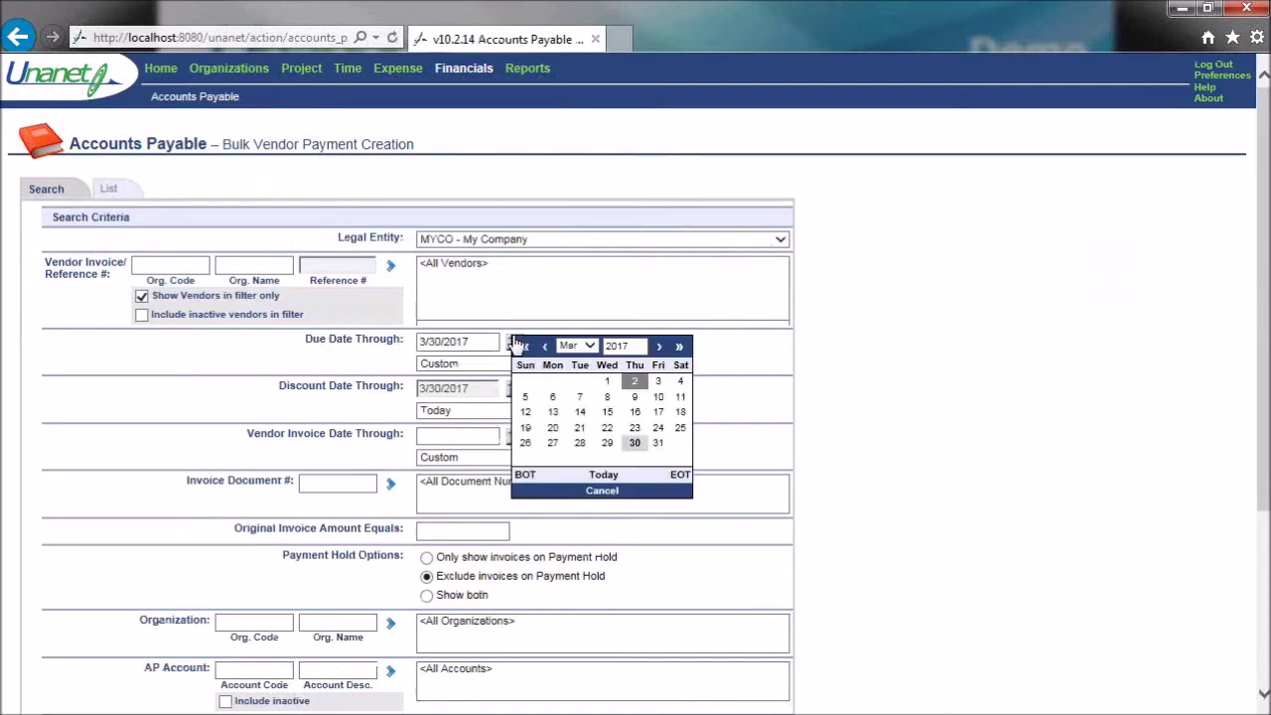
{"action": "left_click", "coordinate": [658, 346]}
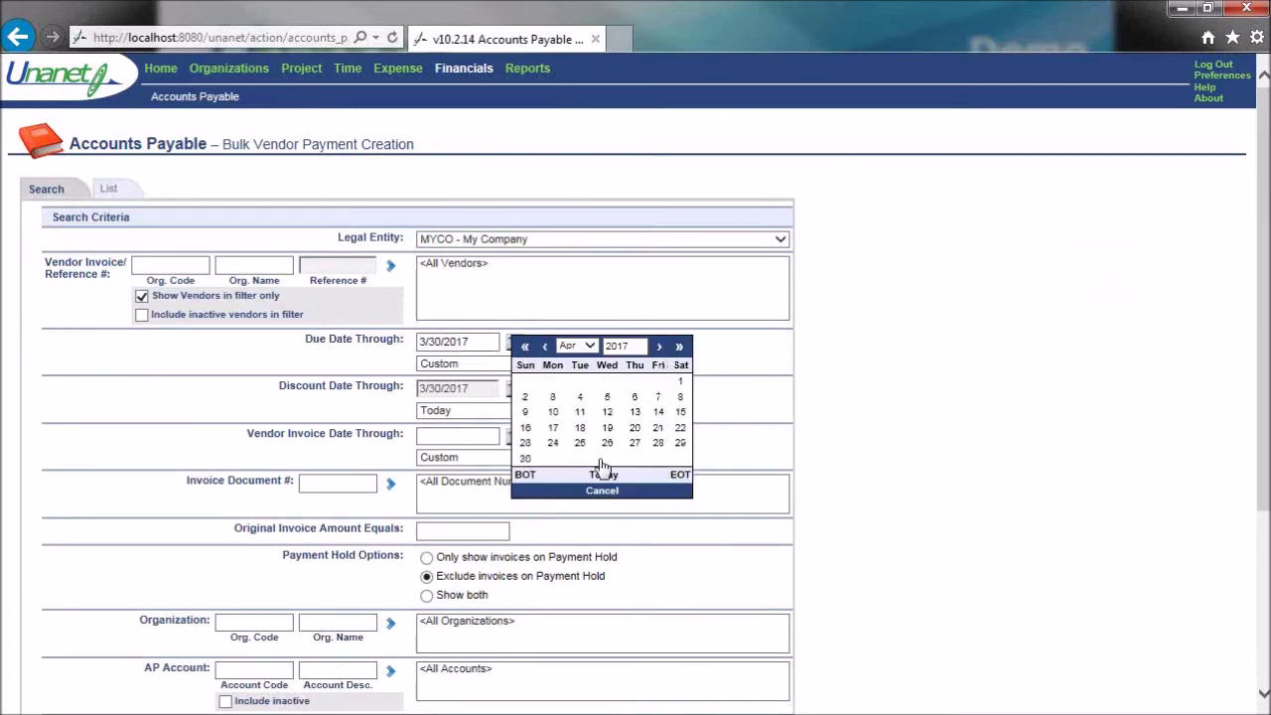
{"action": "left_click", "coordinate": [525, 460]}
{"action": "scroll", "coordinate": [904, 425], "scroll_direction": "down", "scroll_amount": 3}
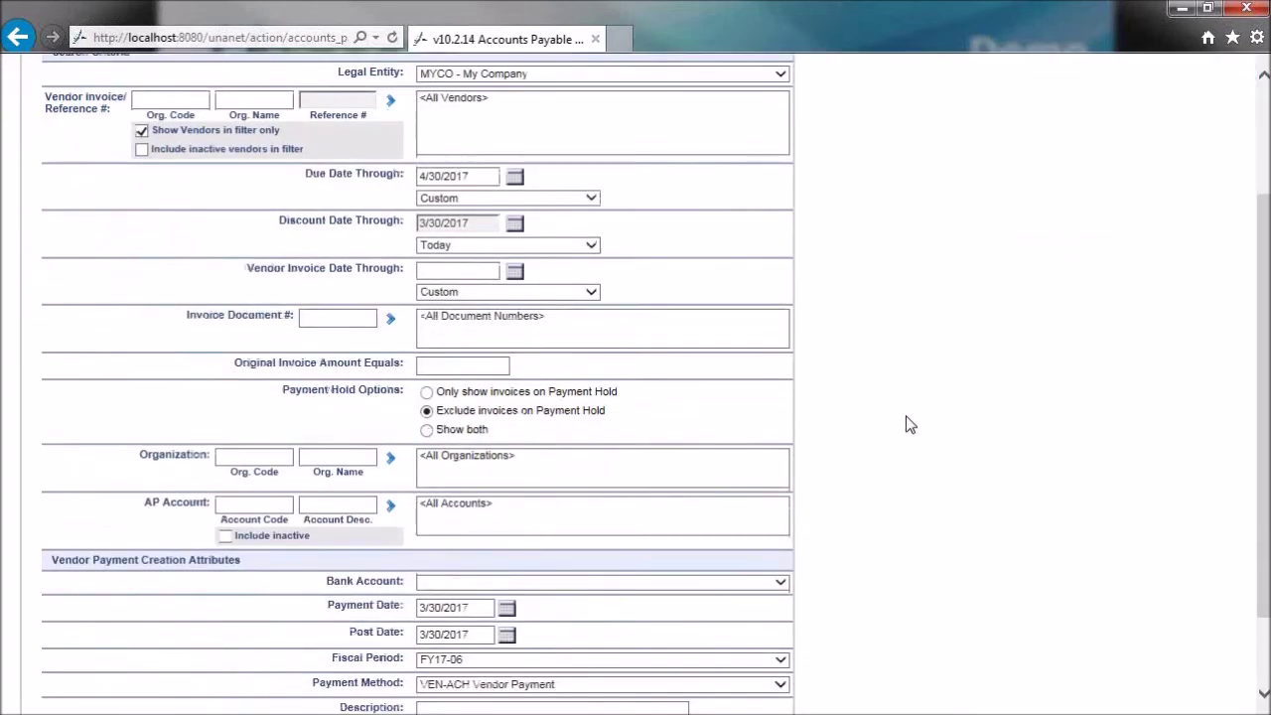
- Pay from Operating Account via VEN-ACH Vendor Payment, submitting payments after creation
{"action": "left_click", "coordinate": [783, 485]}
{"action": "left_click", "coordinate": [726, 503]}
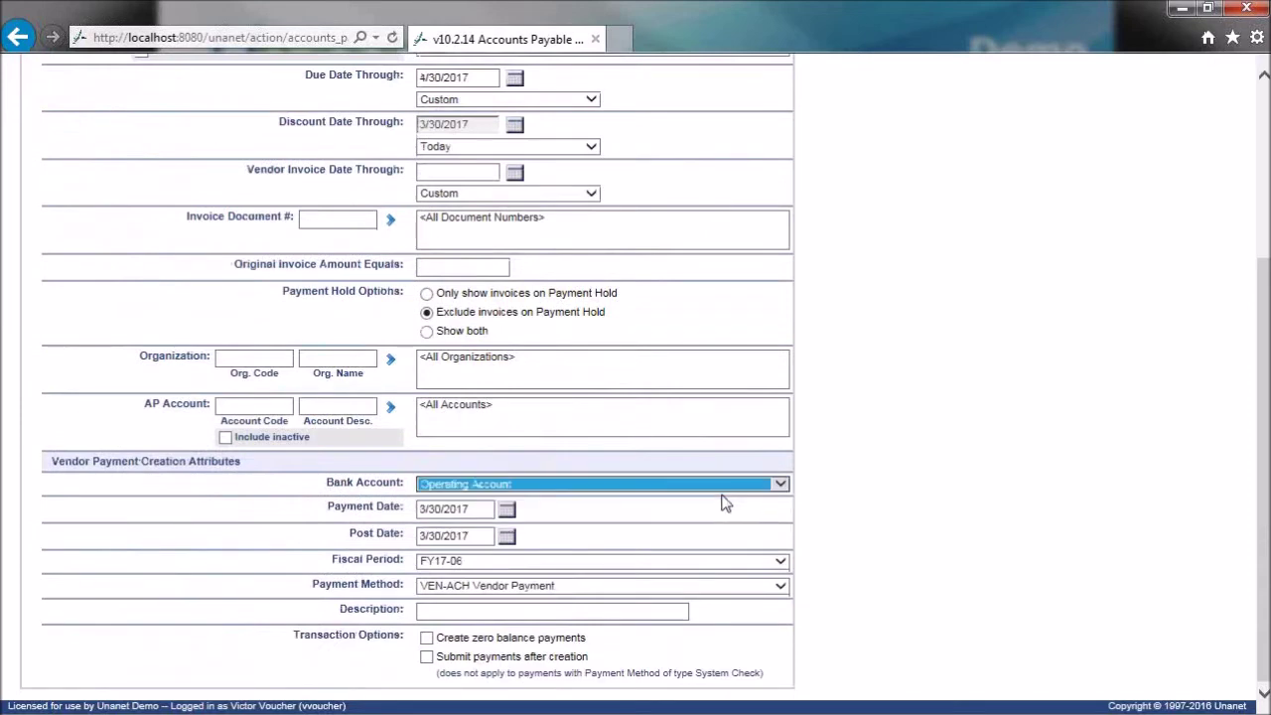
{"action": "left_click", "coordinate": [482, 508]}
{"action": "left_click", "coordinate": [475, 537]}
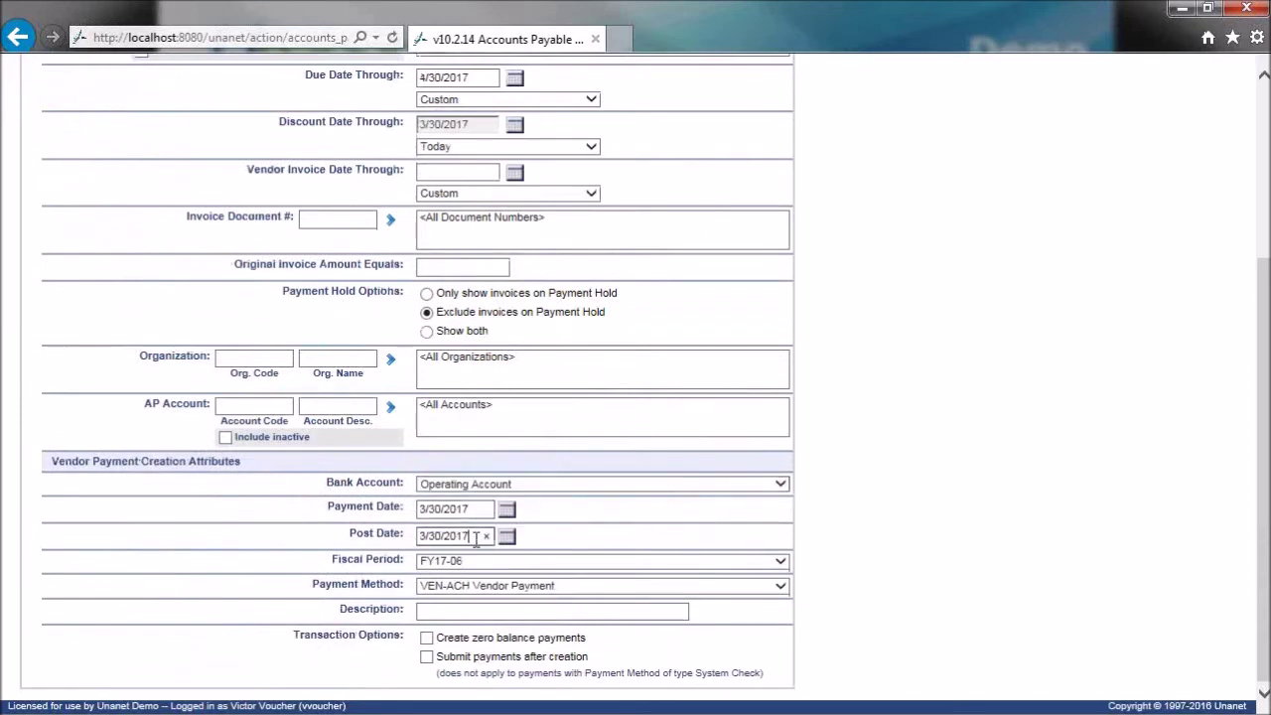
{"action": "left_click", "coordinate": [781, 587]}
{"action": "left_click", "coordinate": [582, 586]}
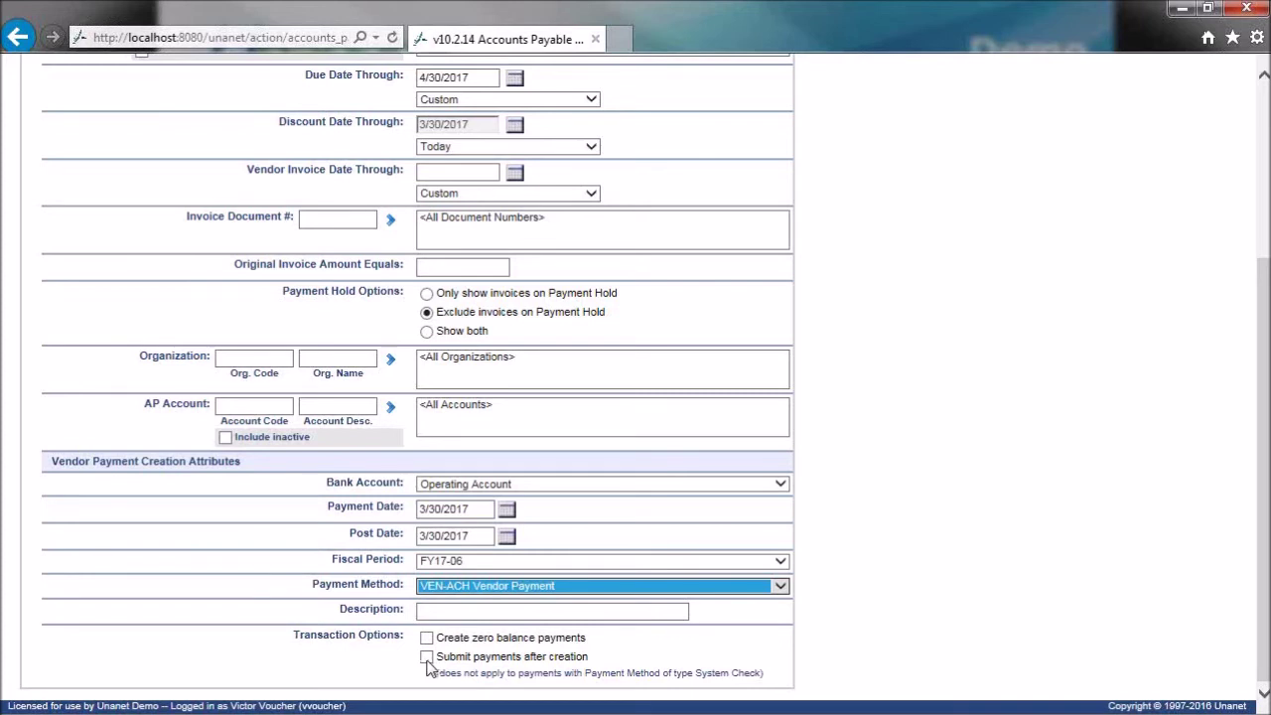
{"action": "left_click", "coordinate": [427, 658]}
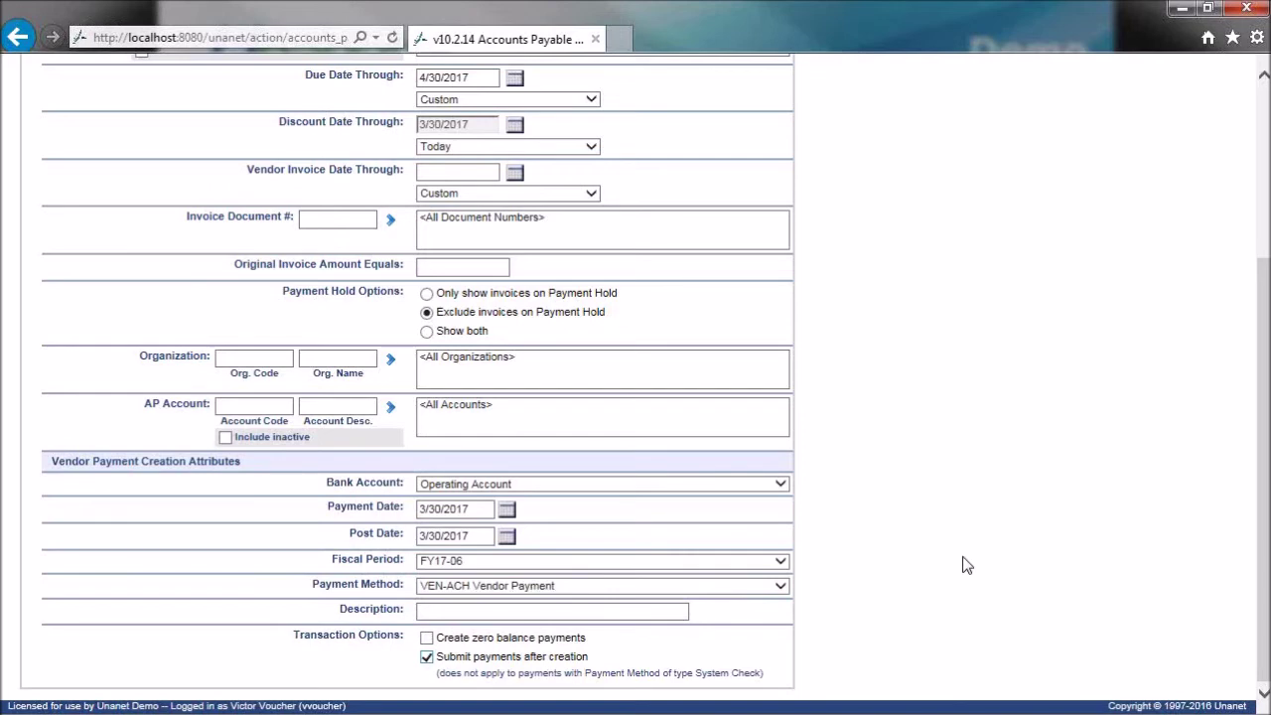
{"action": "left_click_drag", "start_coordinate": [435, 656], "coordinate": [593, 653]}
{"action": "scroll", "coordinate": [965, 490], "scroll_direction": "up", "scroll_amount": 3}
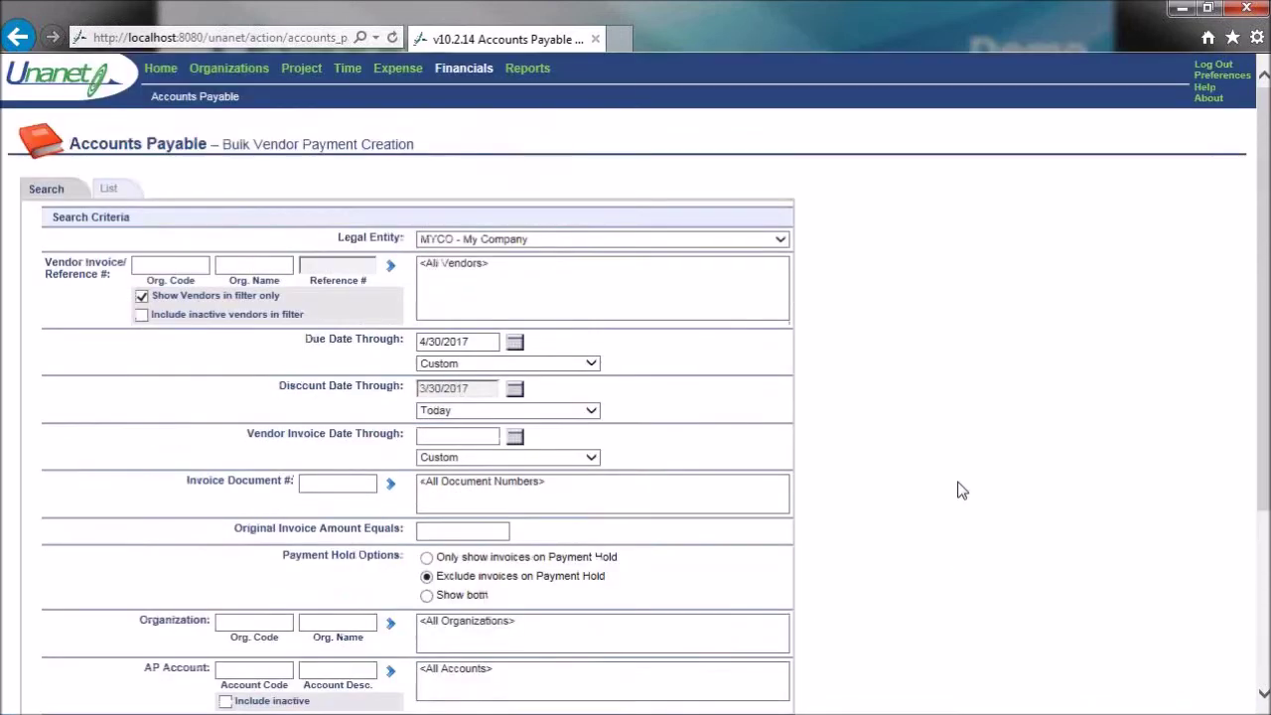
- Select the Hire Now, Materials Incorporated and San Diego Gas & Electric invoices and create their payments
{"action": "left_click", "coordinate": [111, 189]}
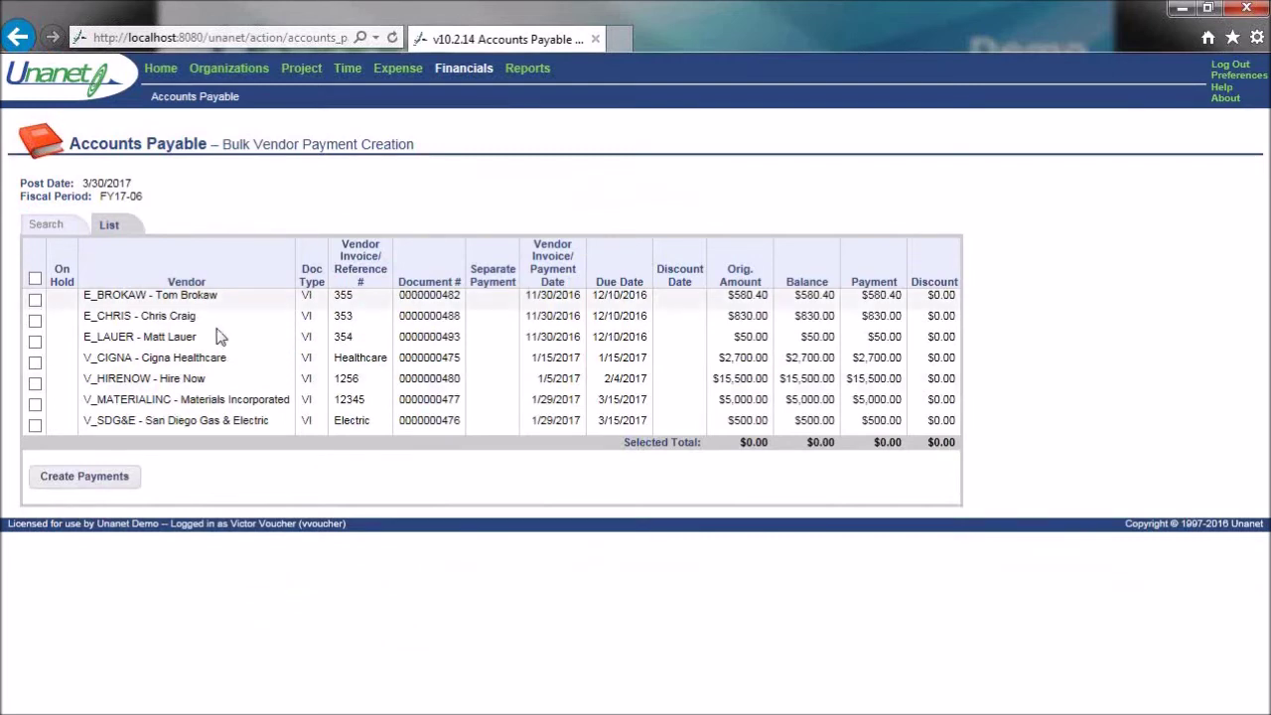
{"action": "left_click", "coordinate": [36, 386]}
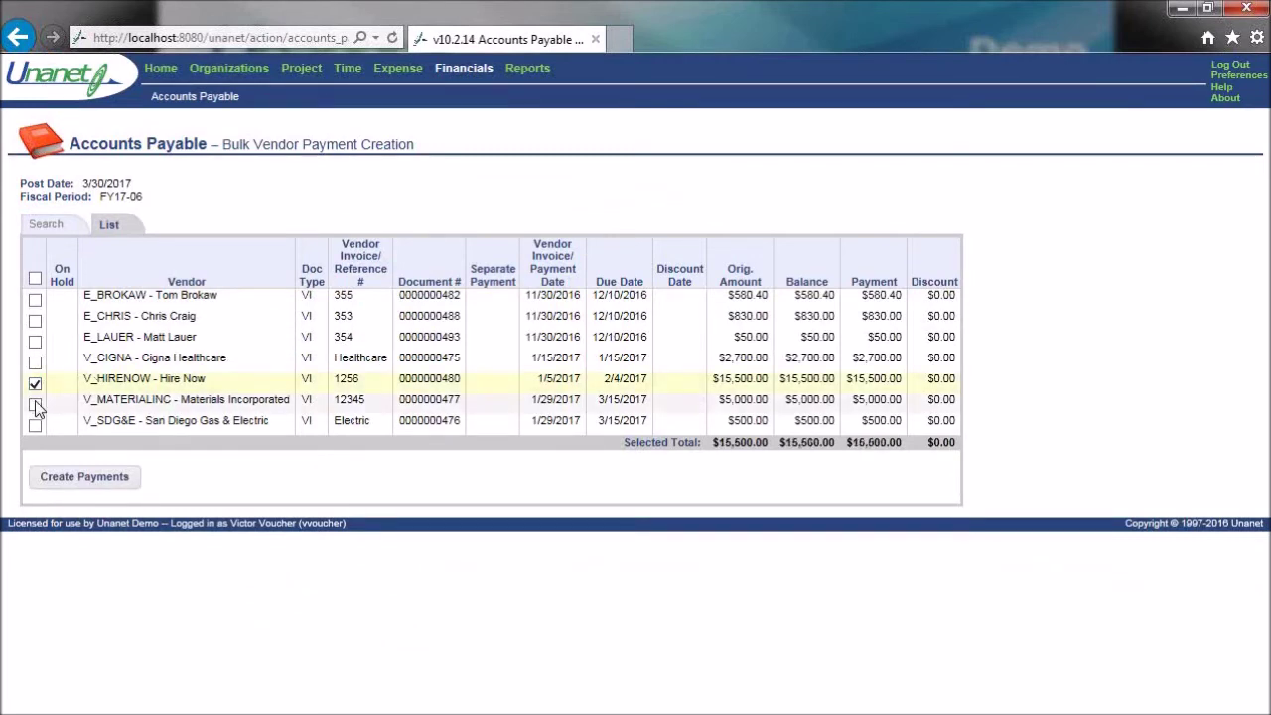
{"action": "left_click", "coordinate": [36, 280]}
{"action": "left_click", "coordinate": [35, 279]}
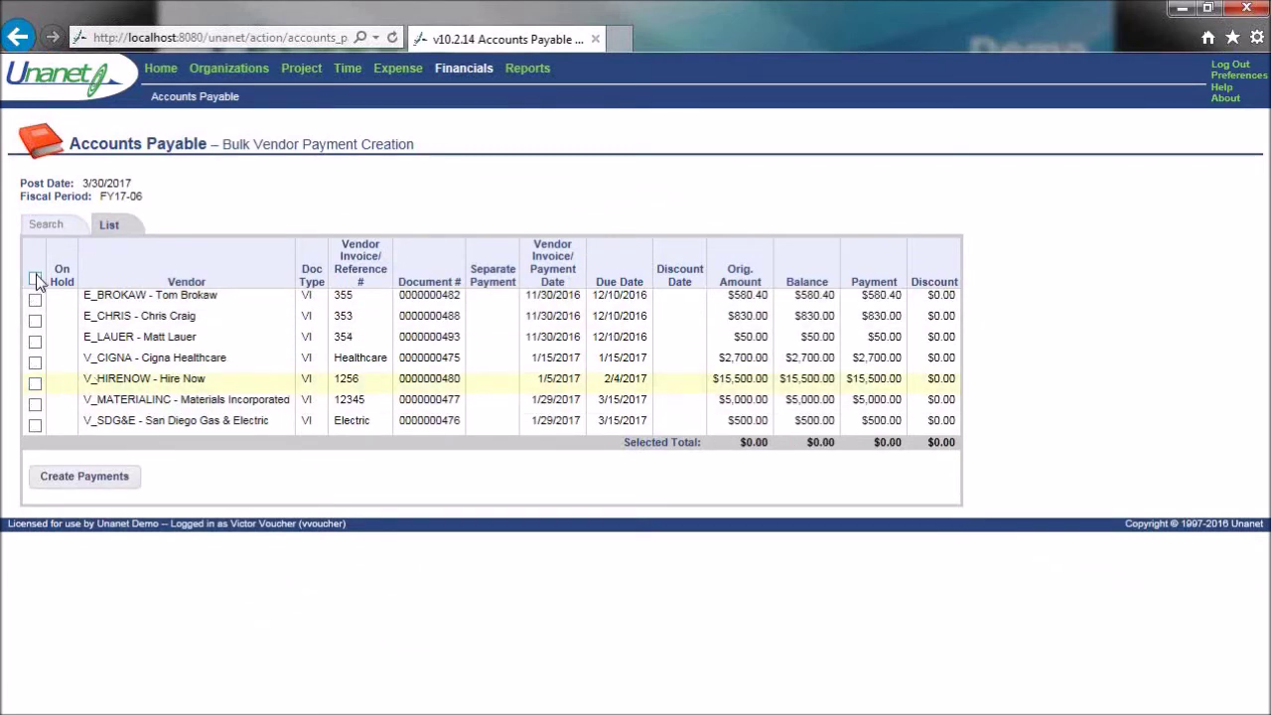
{"action": "left_click", "coordinate": [35, 385]}
{"action": "left_click", "coordinate": [36, 407]}
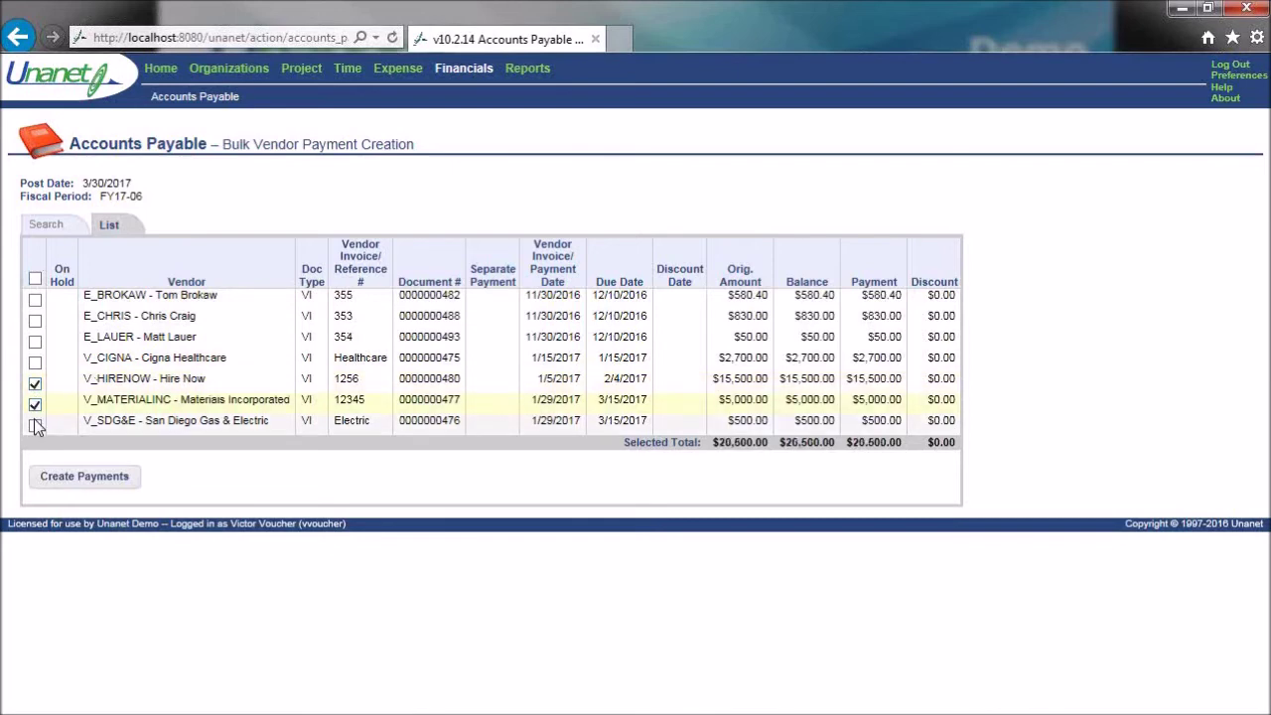
{"action": "left_click", "coordinate": [36, 426]}
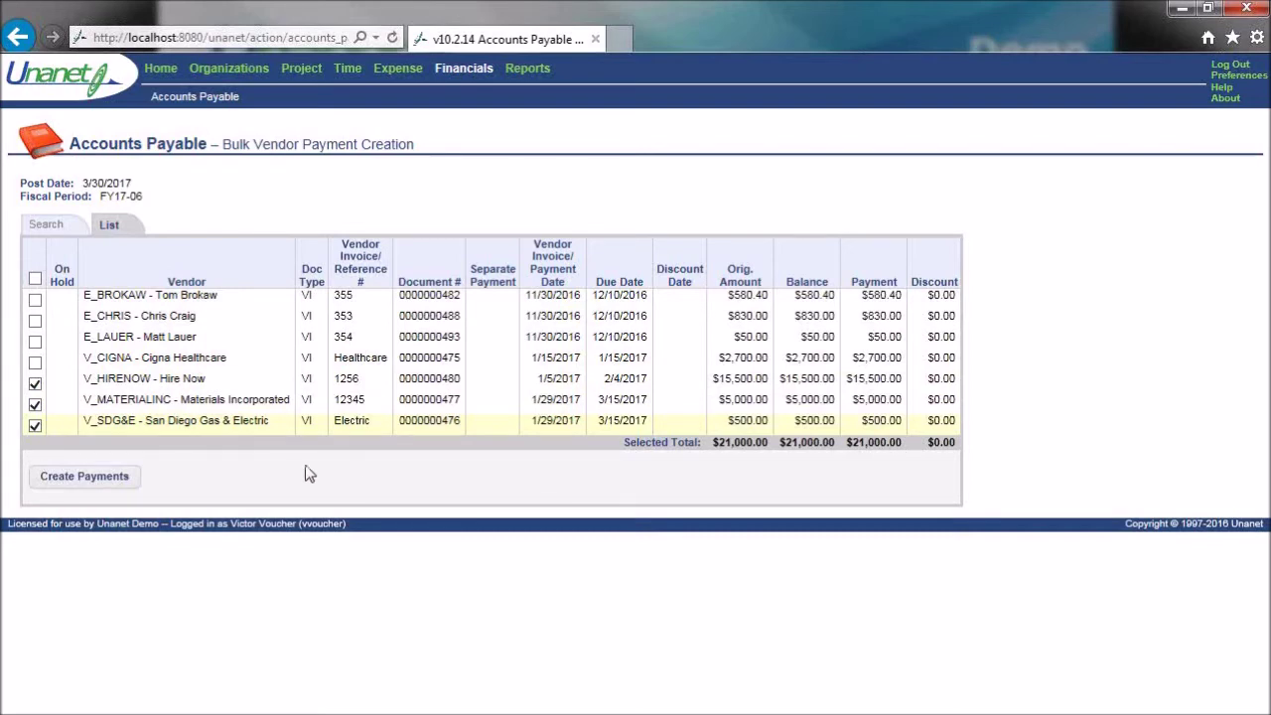
{"action": "left_click", "coordinate": [88, 477]}
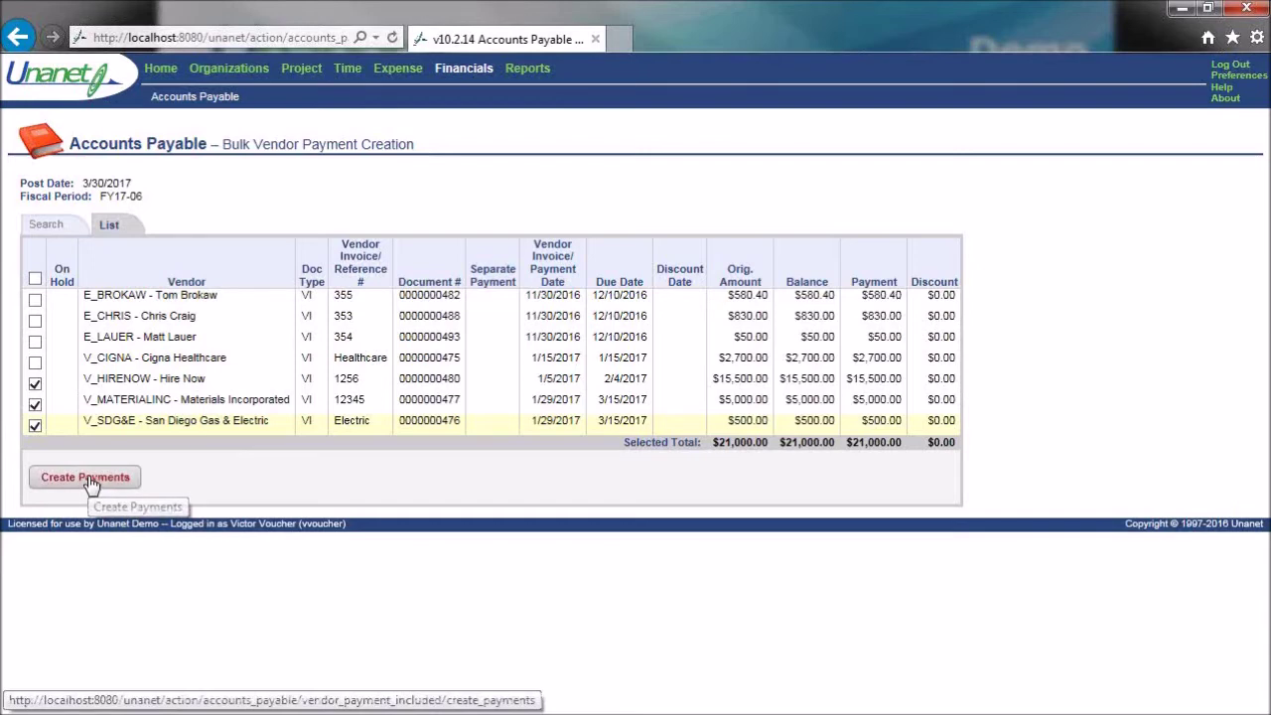
{"action": "left_click", "coordinate": [88, 398]}
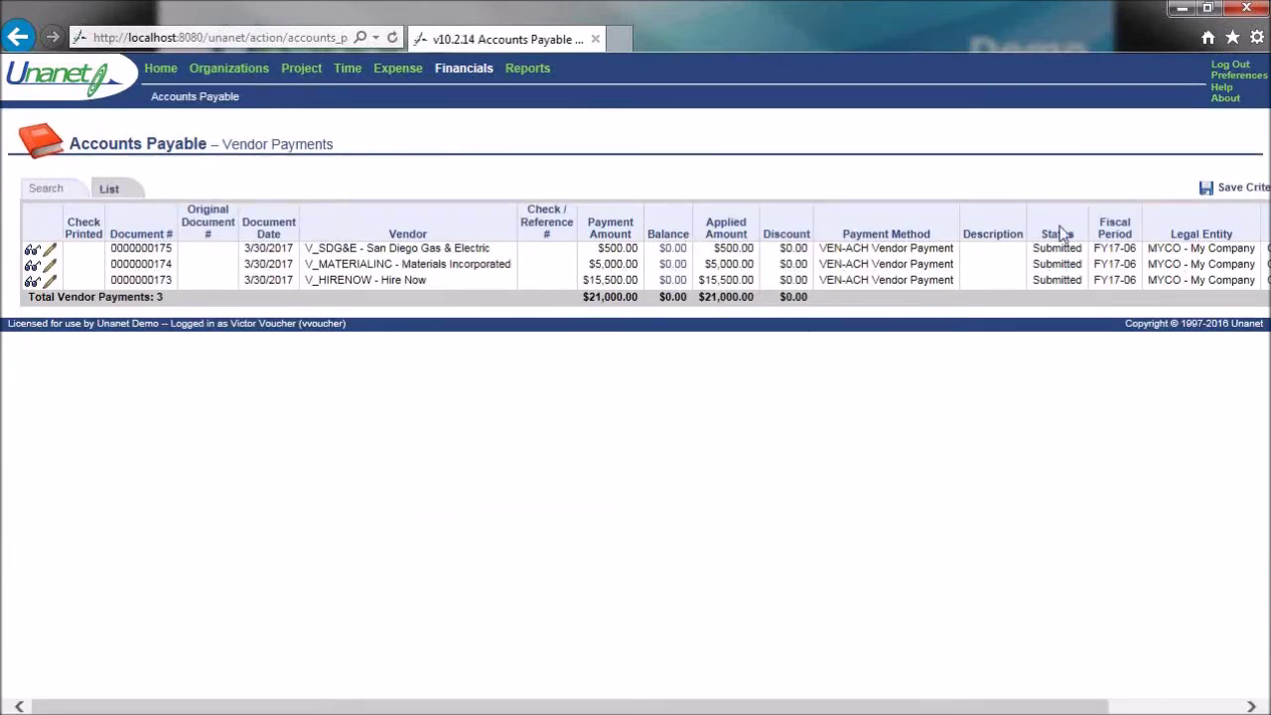
- Confirm the new payments show Submitted status, then log out
{"action": "left_click_drag", "start_coordinate": [1034, 249], "coordinate": [1088, 251]}
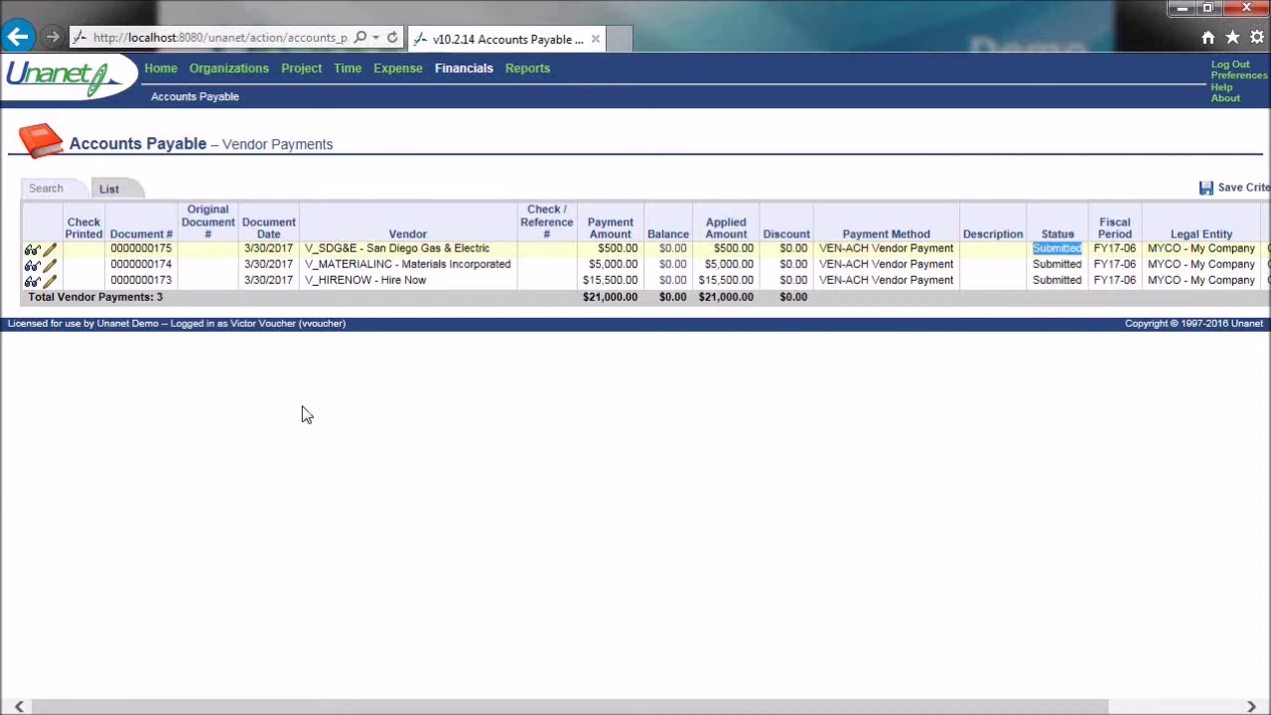
{"action": "left_click", "coordinate": [1035, 258]}
{"action": "left_click", "coordinate": [1229, 63]}
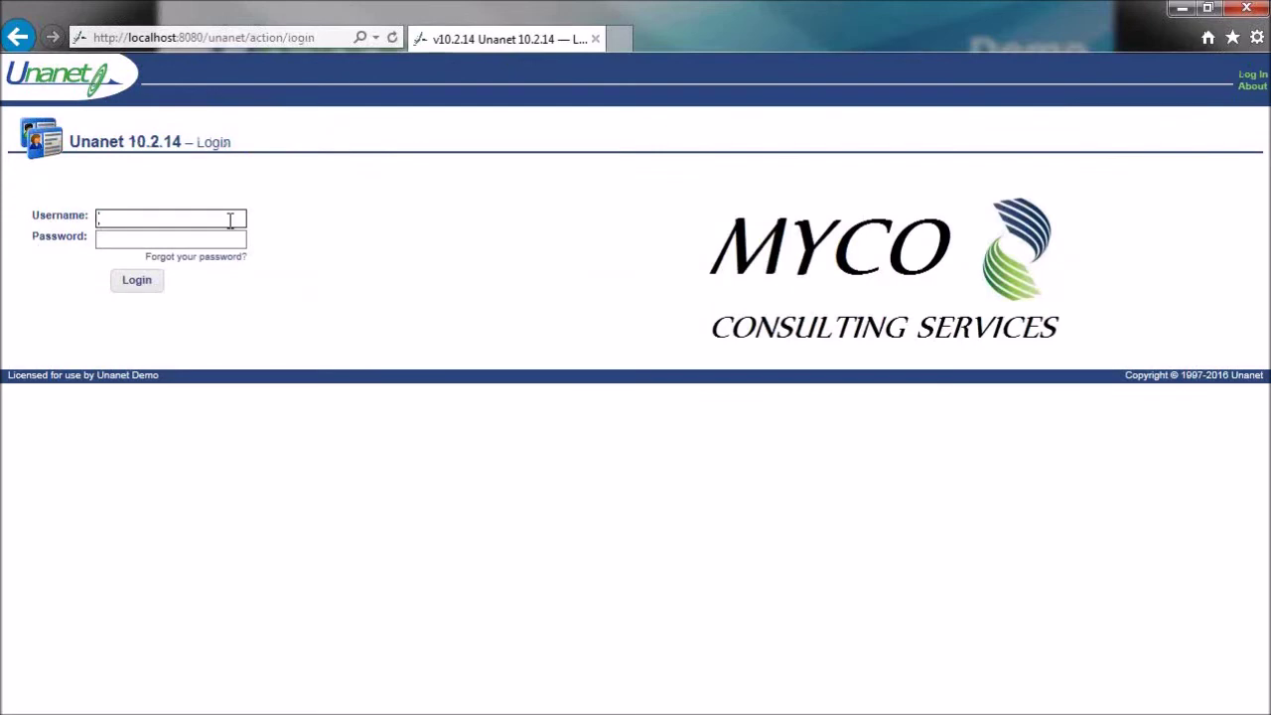
- Sign in as the supervisor with the account password, declining to save it
{"action": "key", "text": "Tab"}
{"action": "type", "text": "welcom"}
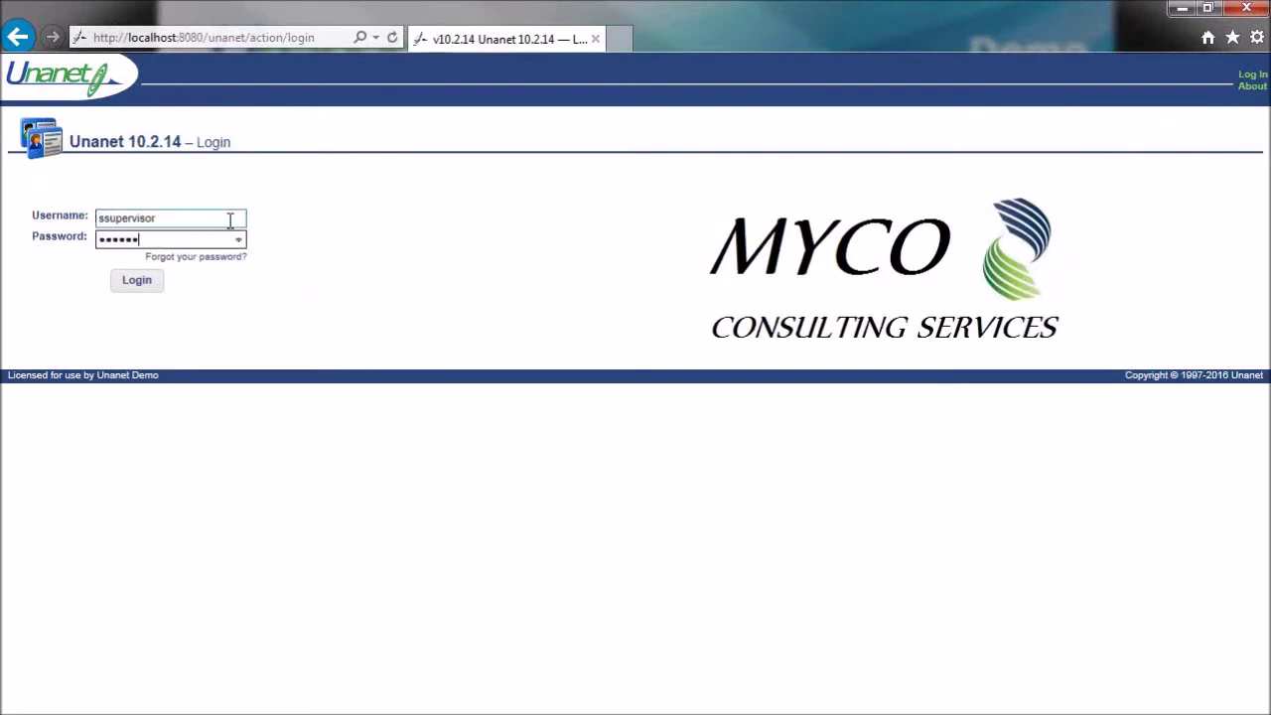
{"action": "type", "text": "e"}
{"action": "key", "text": "Return"}
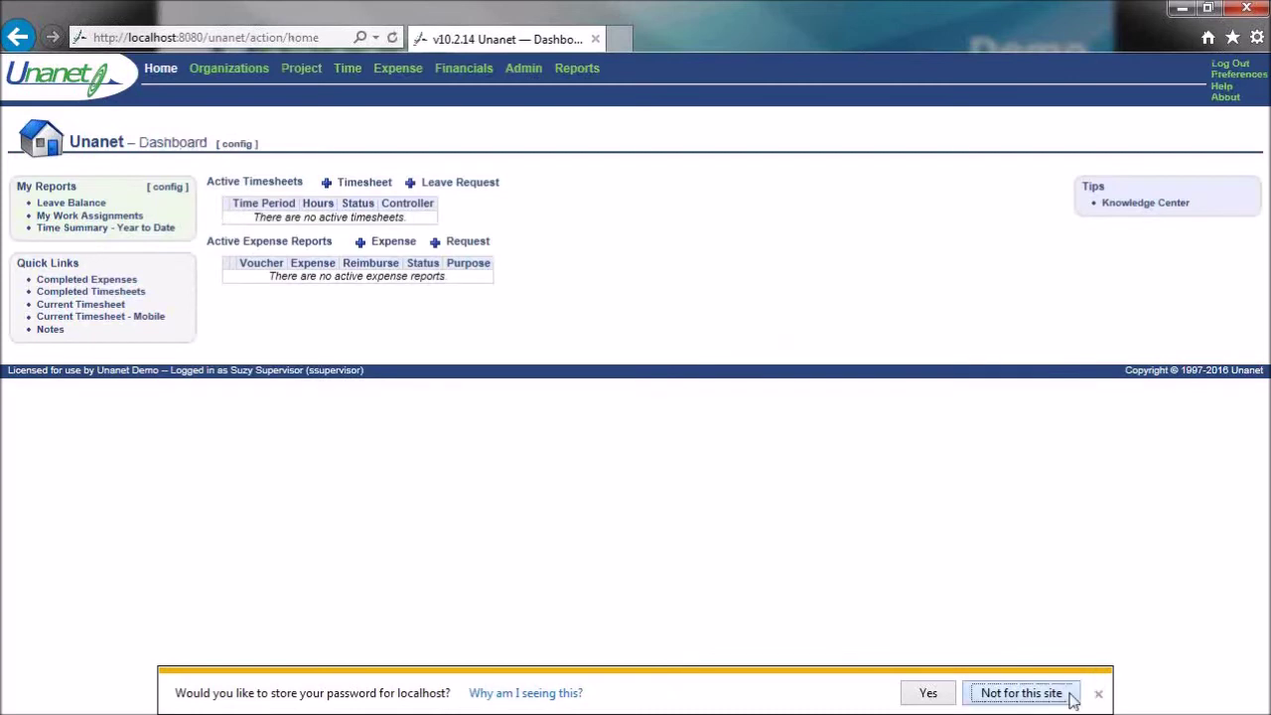
{"action": "left_click", "coordinate": [1071, 698]}
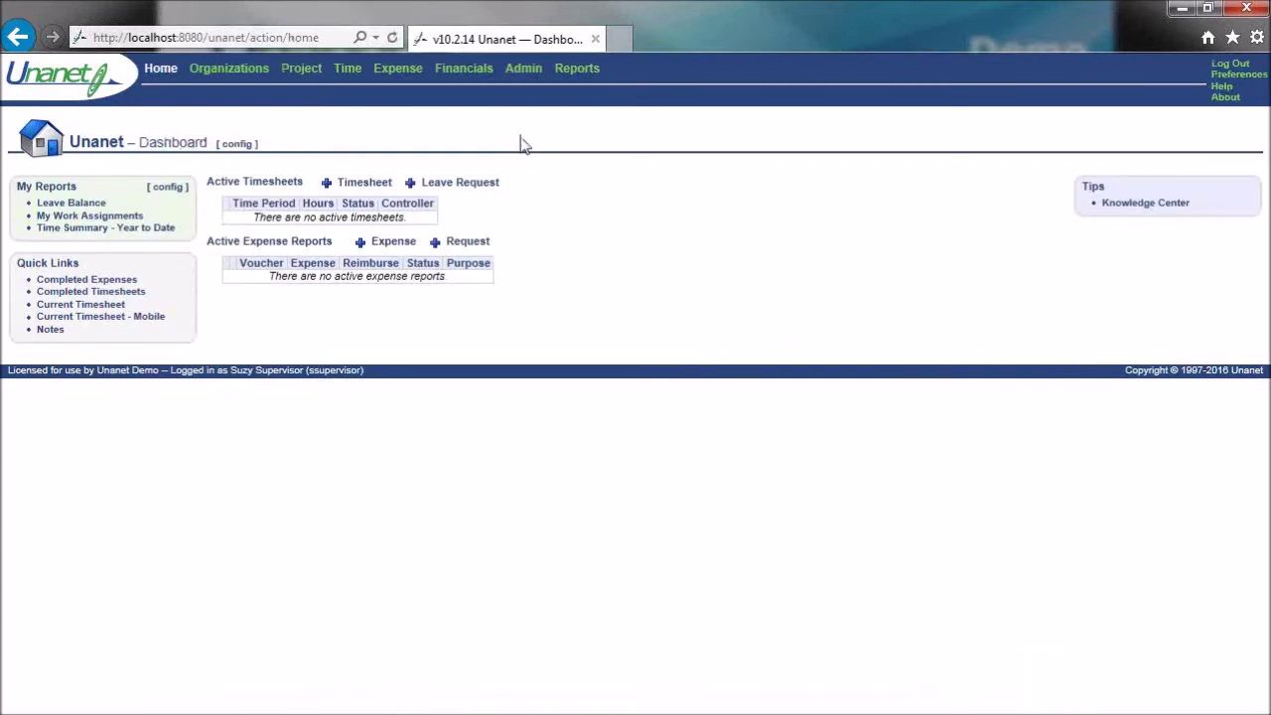
- Visit Admin > Setup, then switch to the Financials dashboard
{"action": "left_click", "coordinate": [523, 69]}
{"action": "left_click", "coordinate": [178, 98]}
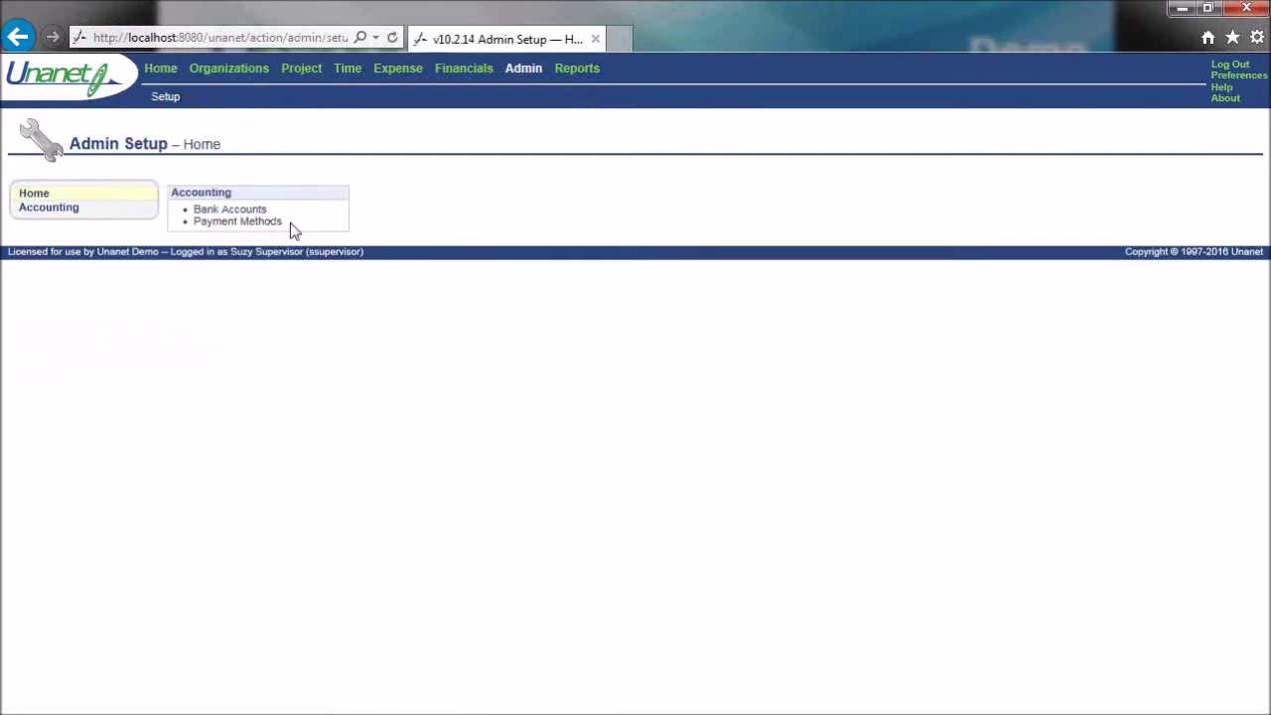
{"action": "left_click", "coordinate": [464, 78]}
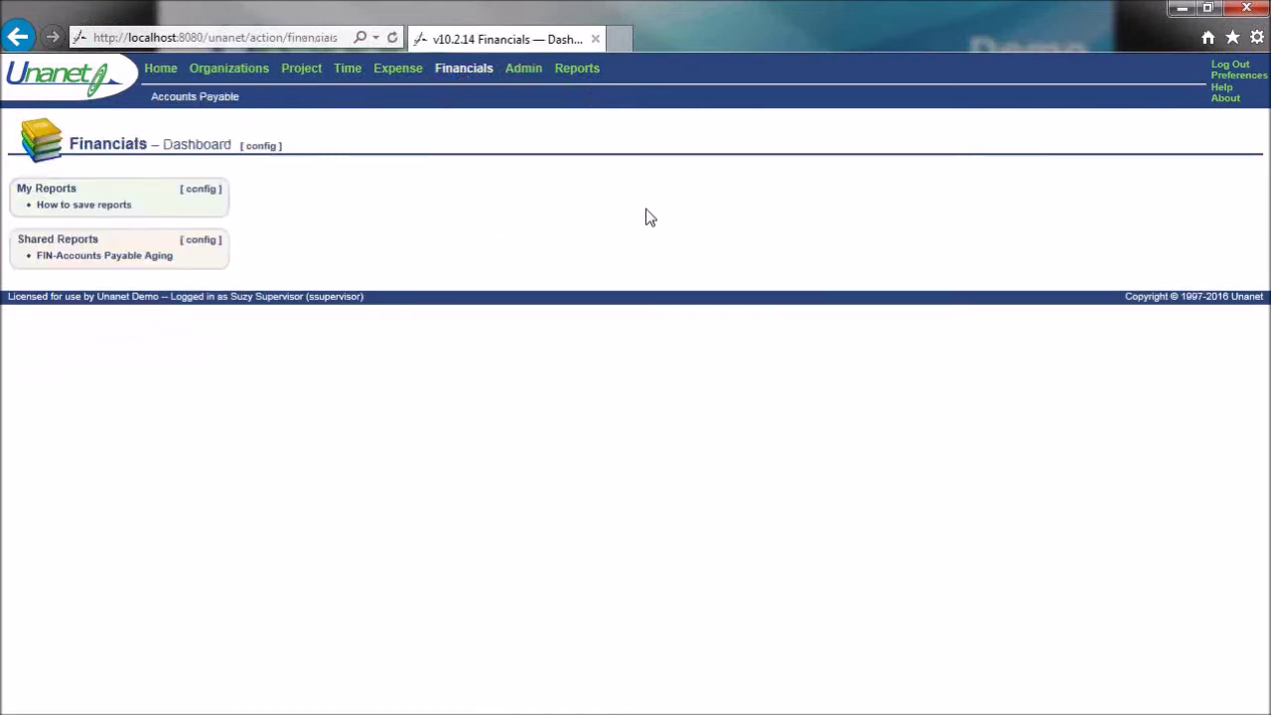
{"action": "mouse_move", "coordinate": [233, 105]}
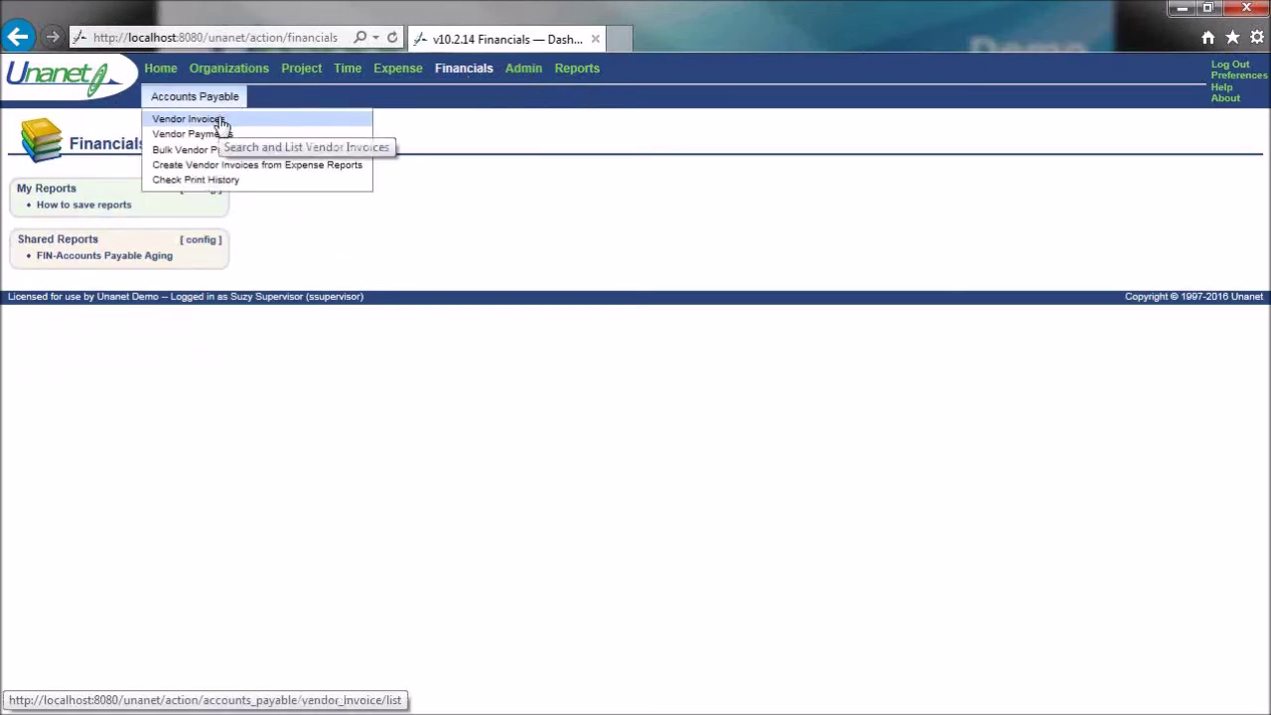
- Open Vendor Invoices search with Document Date BOT to EOT and only Submitted status checked
{"action": "left_click", "coordinate": [220, 121]}
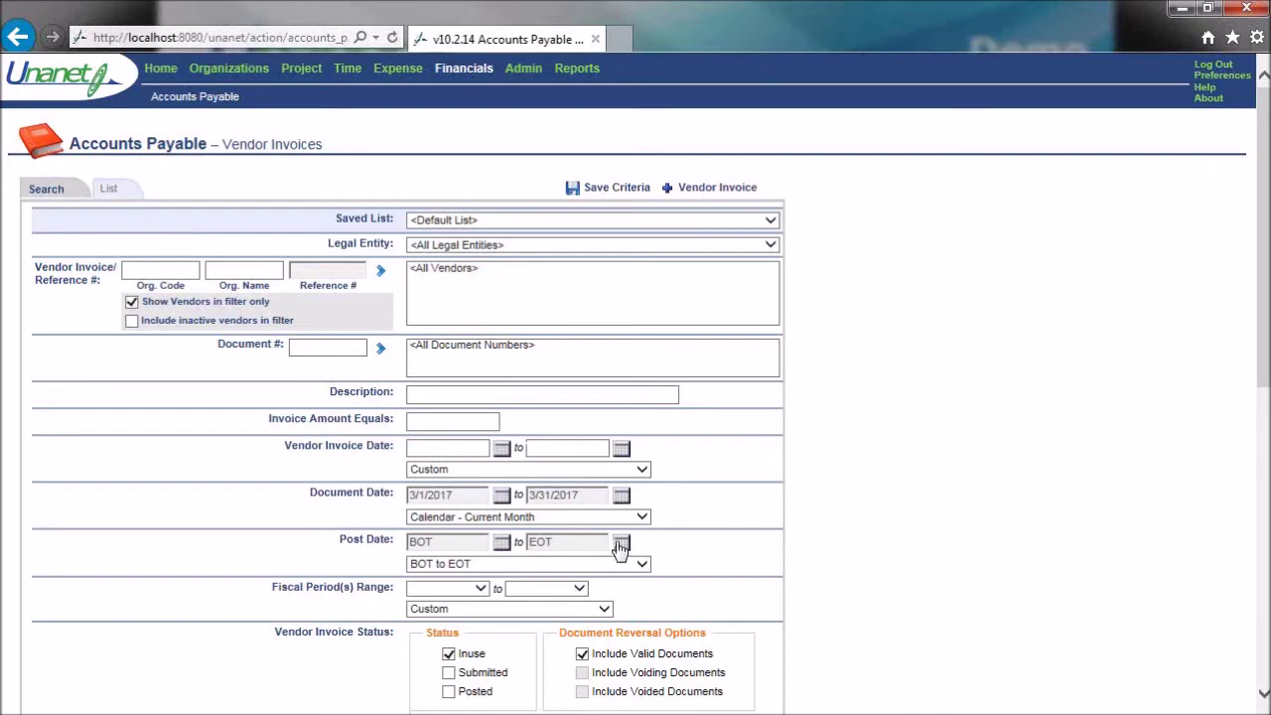
{"action": "left_click", "coordinate": [643, 517]}
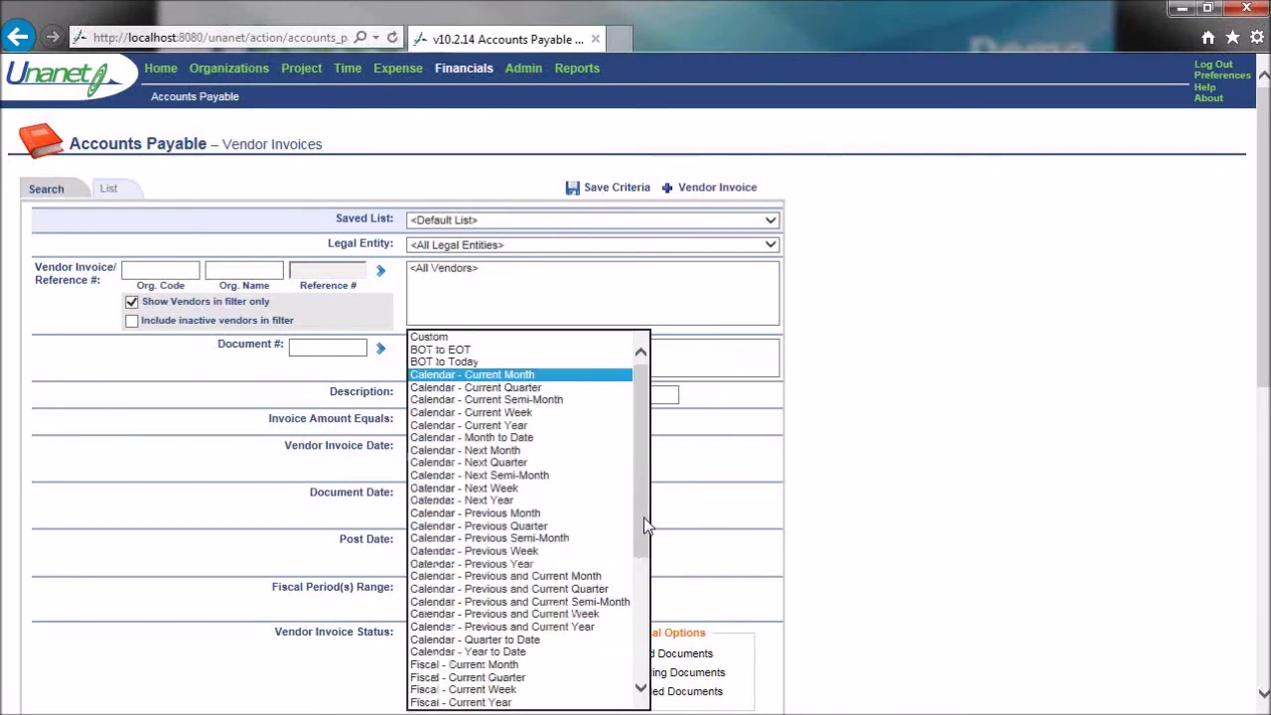
{"action": "left_click", "coordinate": [474, 351]}
{"action": "left_click", "coordinate": [448, 654]}
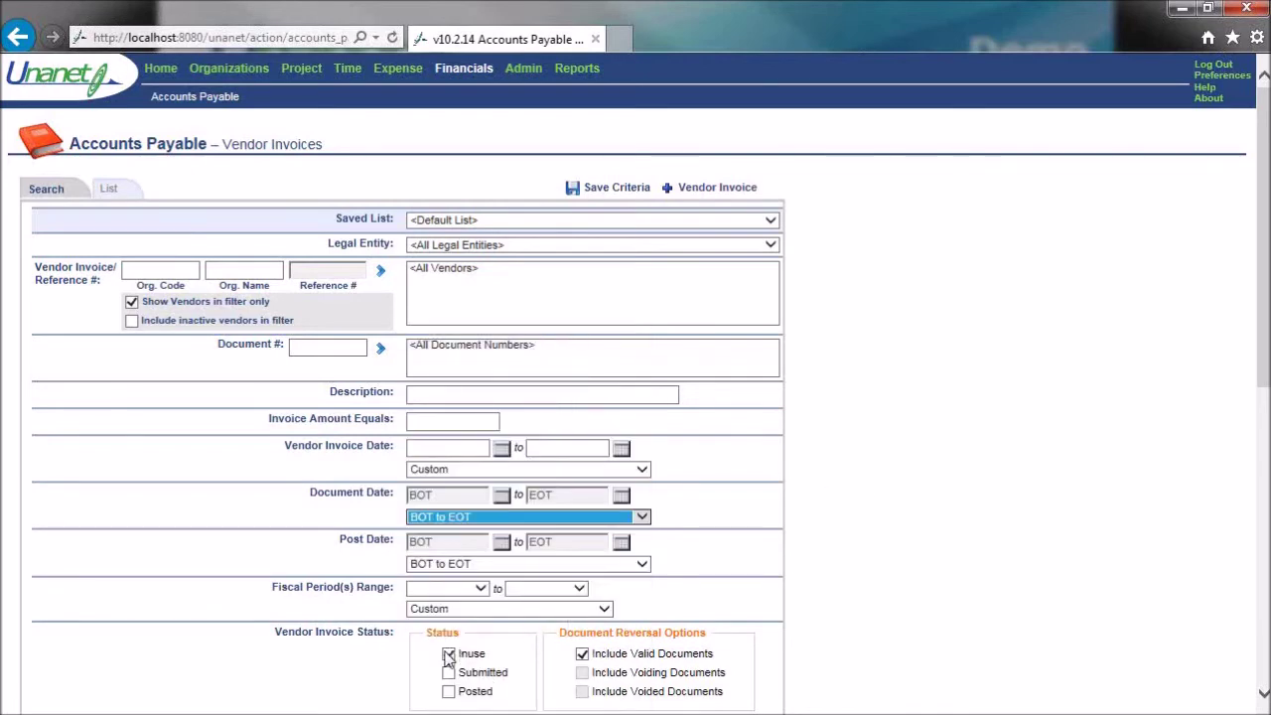
{"action": "left_click", "coordinate": [449, 654]}
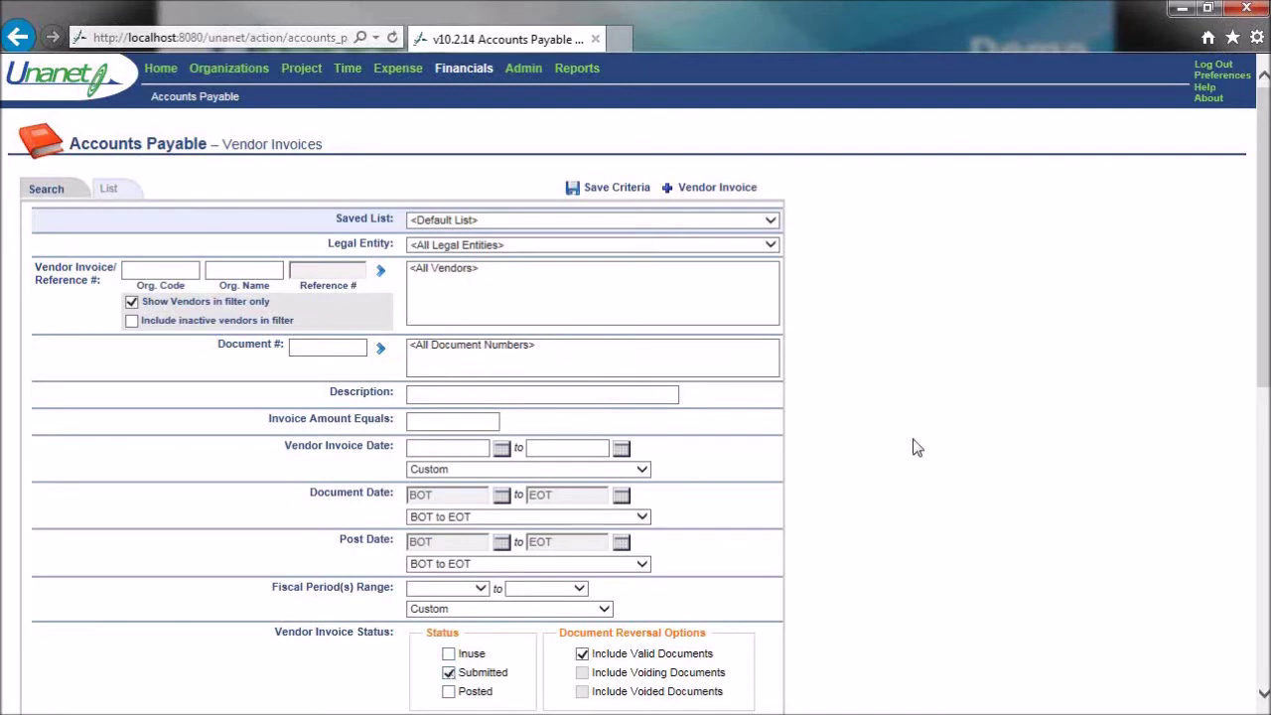
{"action": "scroll", "coordinate": [916, 448], "scroll_direction": "down", "scroll_amount": 3}
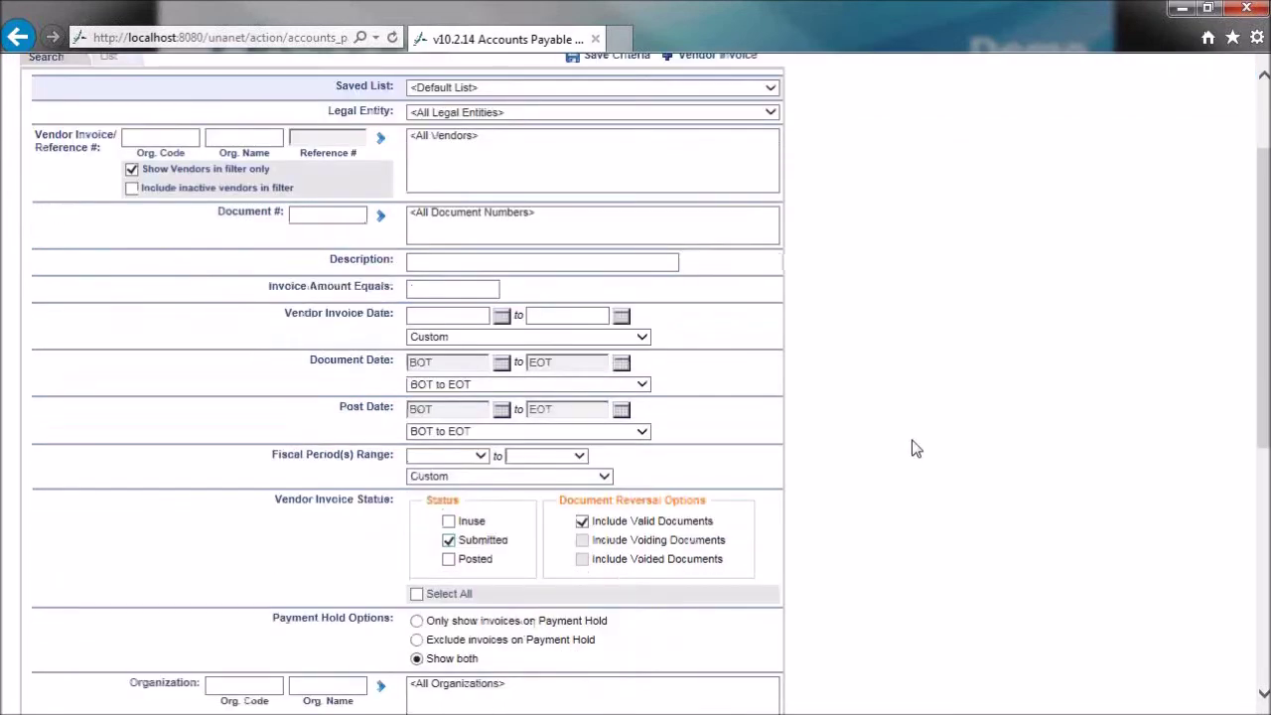
{"action": "scroll", "coordinate": [915, 448], "scroll_direction": "up", "scroll_amount": 3}
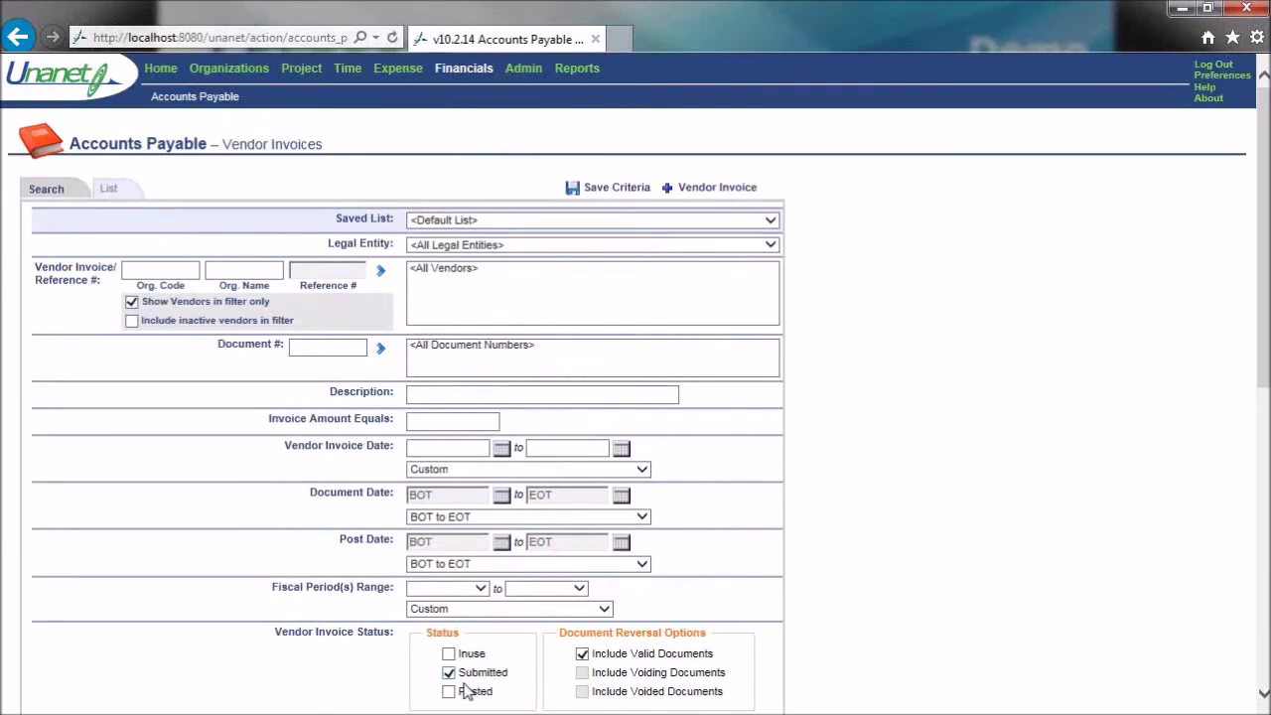
{"action": "scroll", "coordinate": [873, 556], "scroll_direction": "down", "scroll_amount": 5}
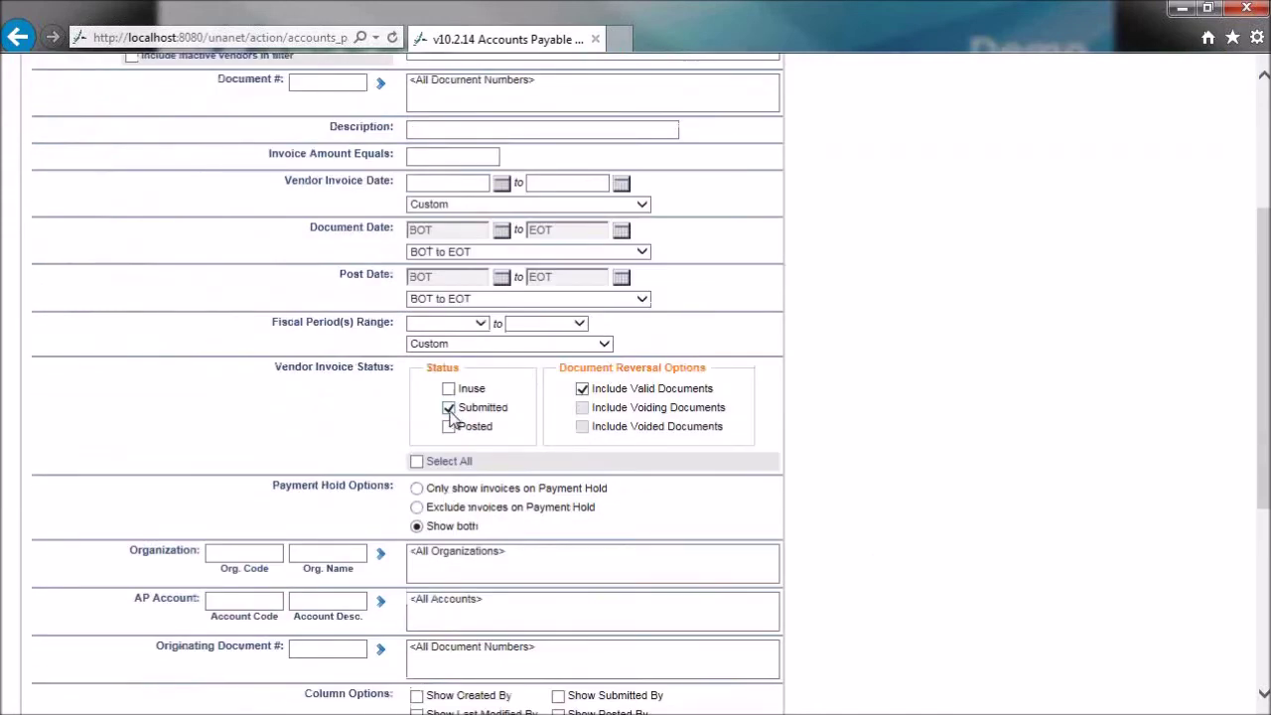
{"action": "scroll", "coordinate": [824, 370], "scroll_direction": "up", "scroll_amount": 5}
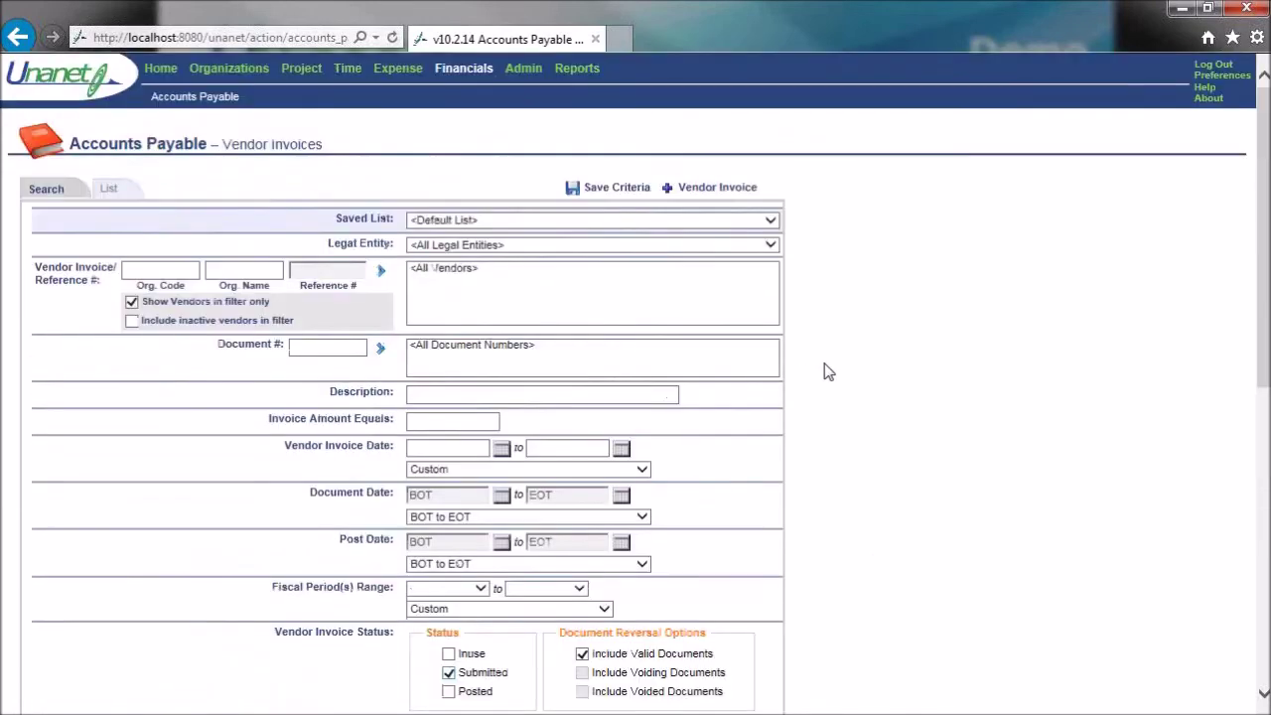
- Save the criteria as 'AP VI - Ready to Post' on the Home and Accounts Payable lists
{"action": "left_click", "coordinate": [626, 194]}
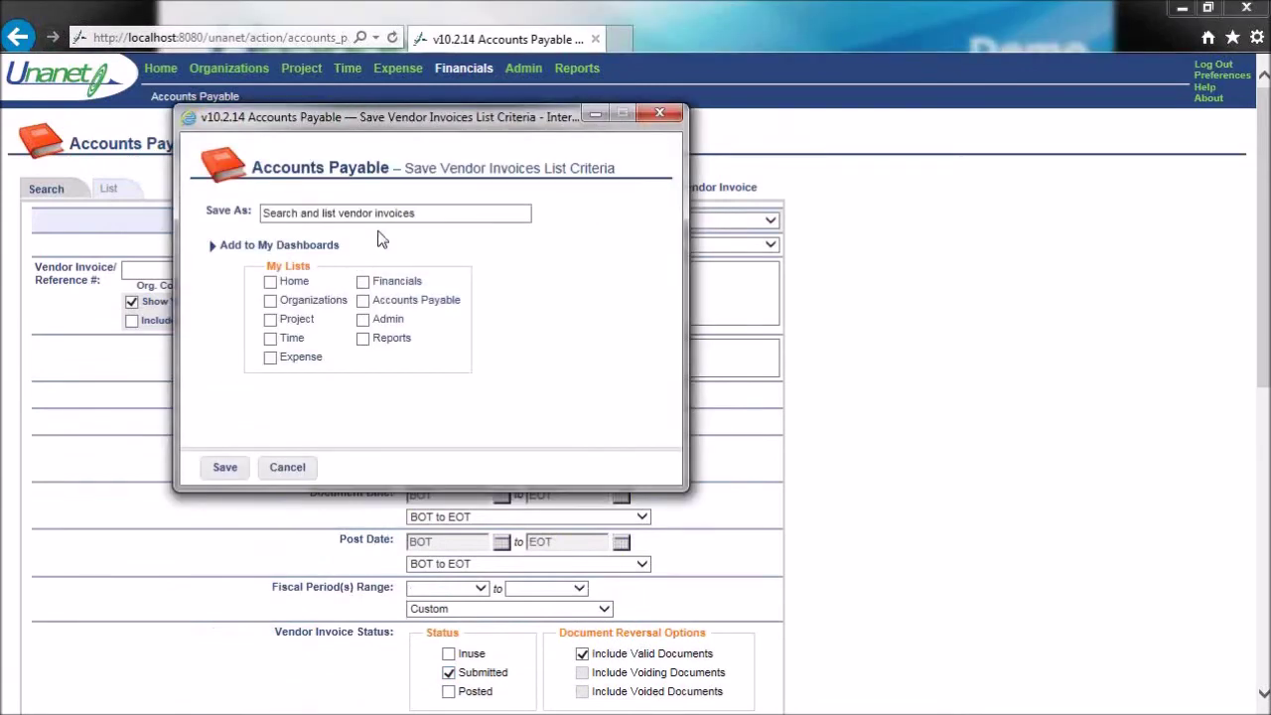
{"action": "type", "text": "AP VI - Ready to Post"}
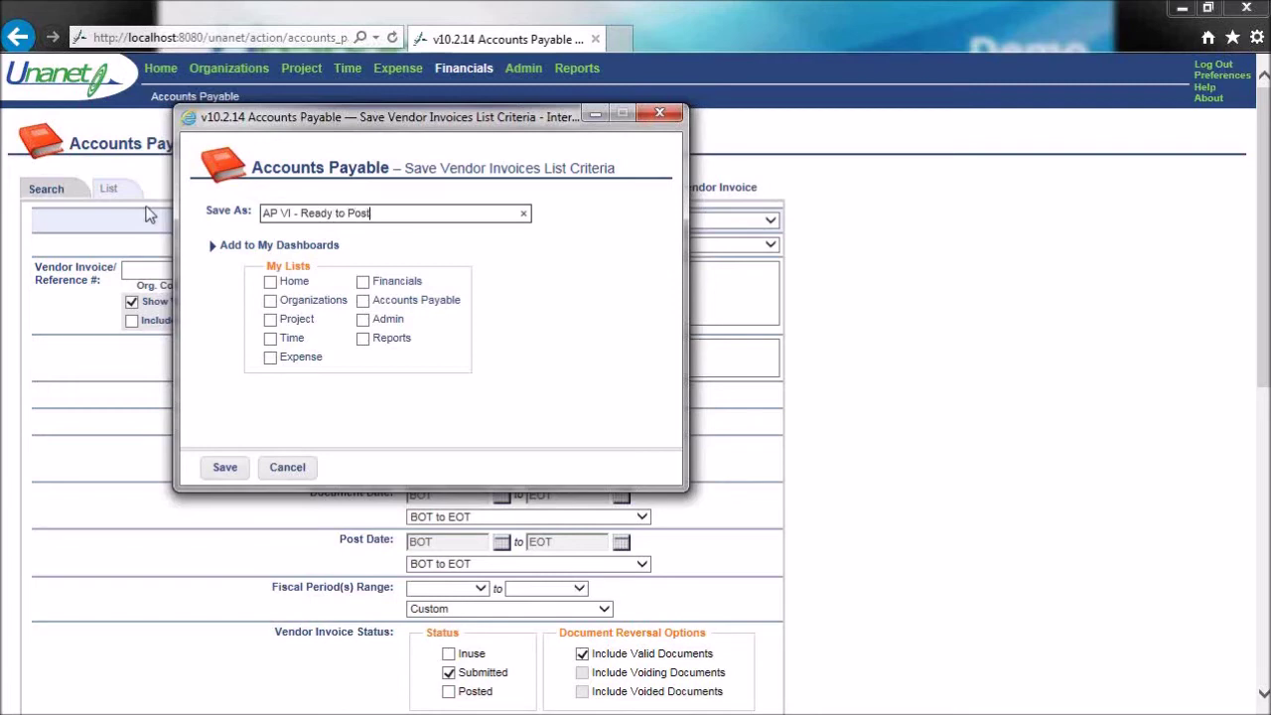
{"action": "left_click", "coordinate": [270, 282]}
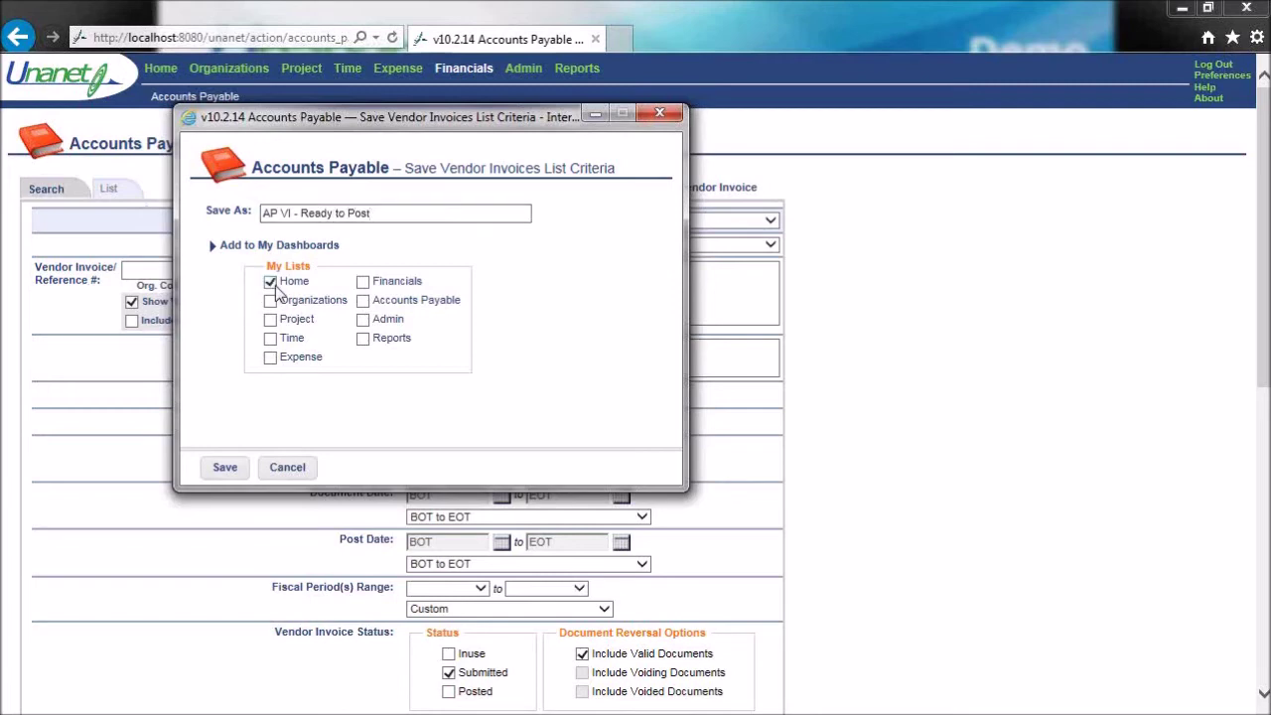
{"action": "left_click", "coordinate": [363, 300]}
{"action": "left_click", "coordinate": [226, 470]}
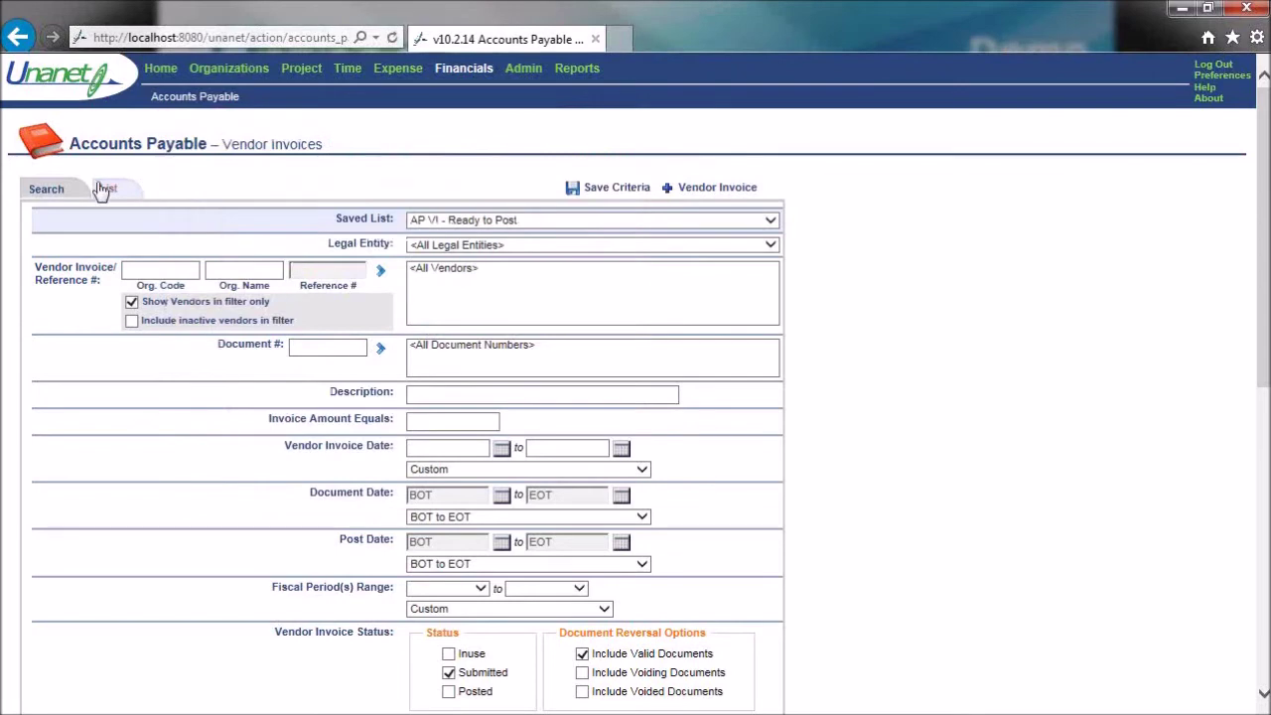
{"action": "left_click", "coordinate": [159, 68]}
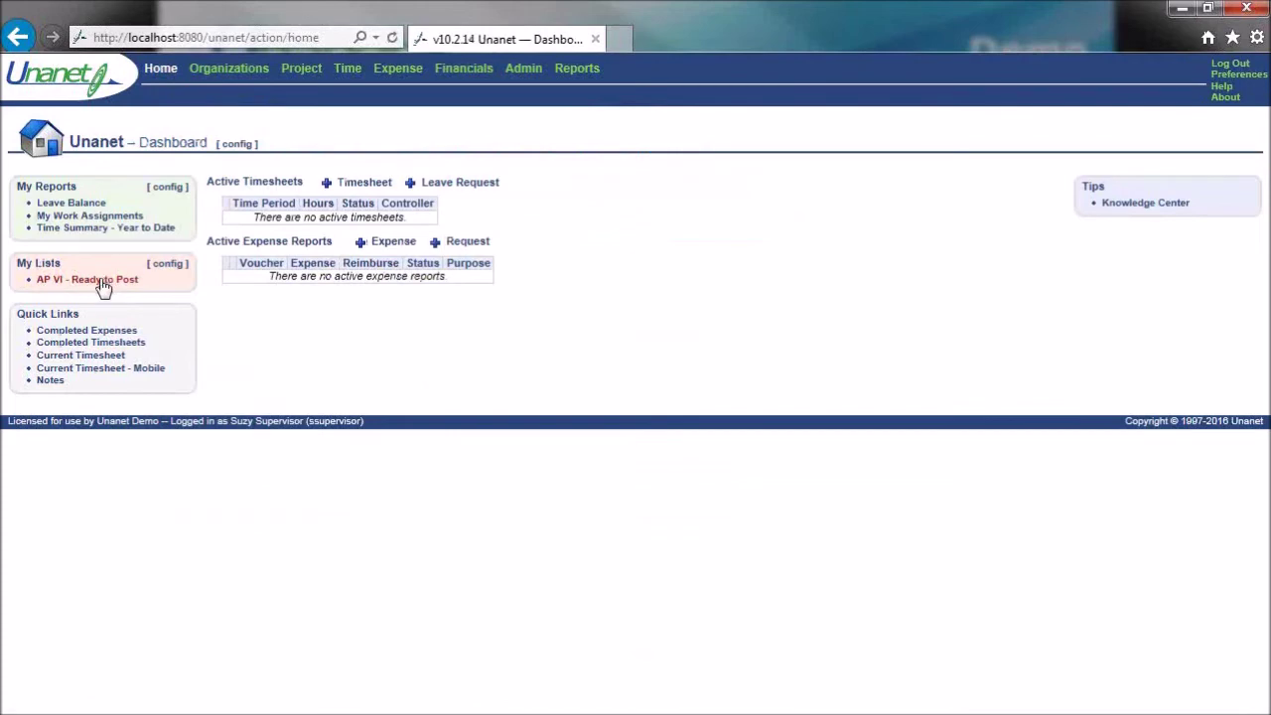
{"action": "left_click", "coordinate": [462, 68]}
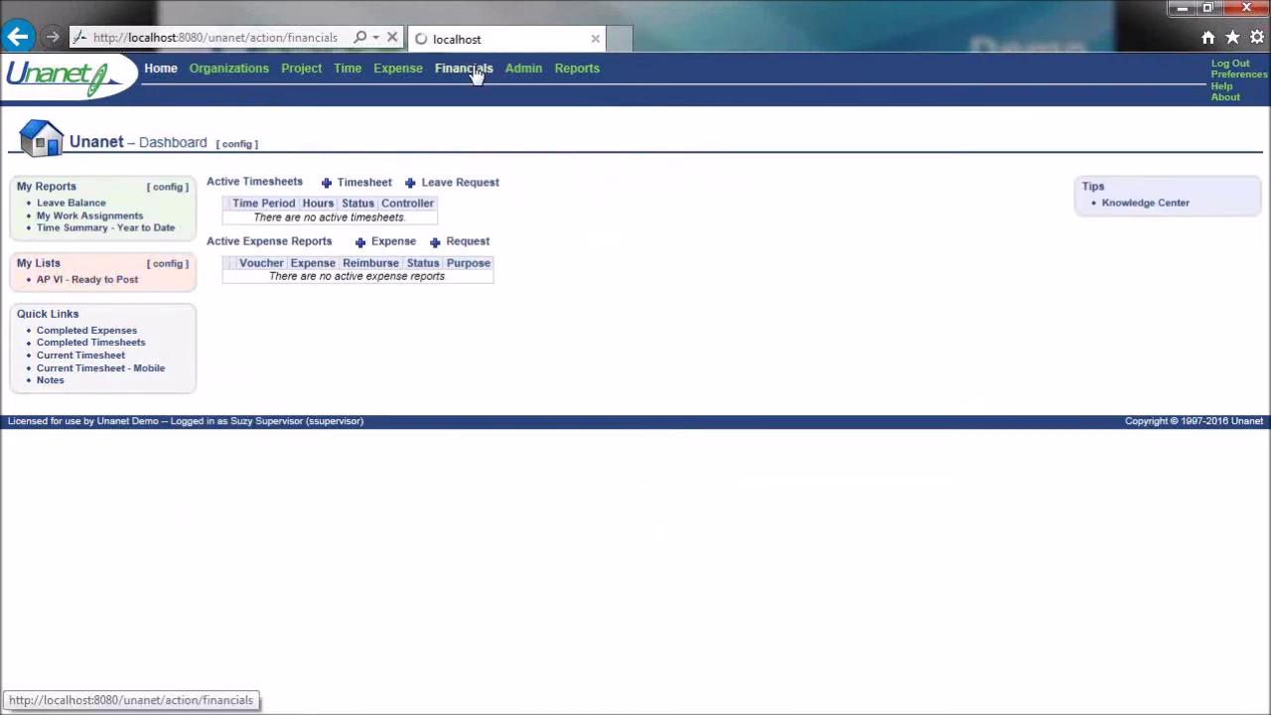
{"action": "left_click", "coordinate": [104, 255]}
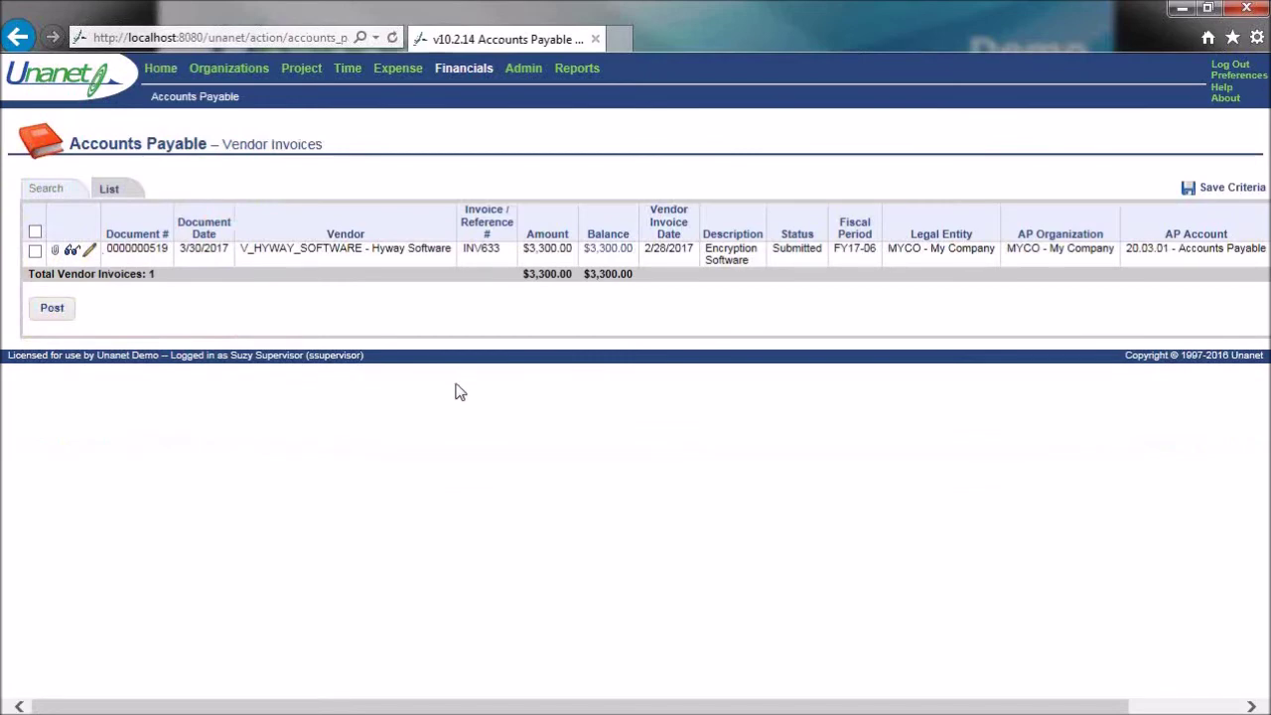
{"action": "left_click", "coordinate": [72, 254]}
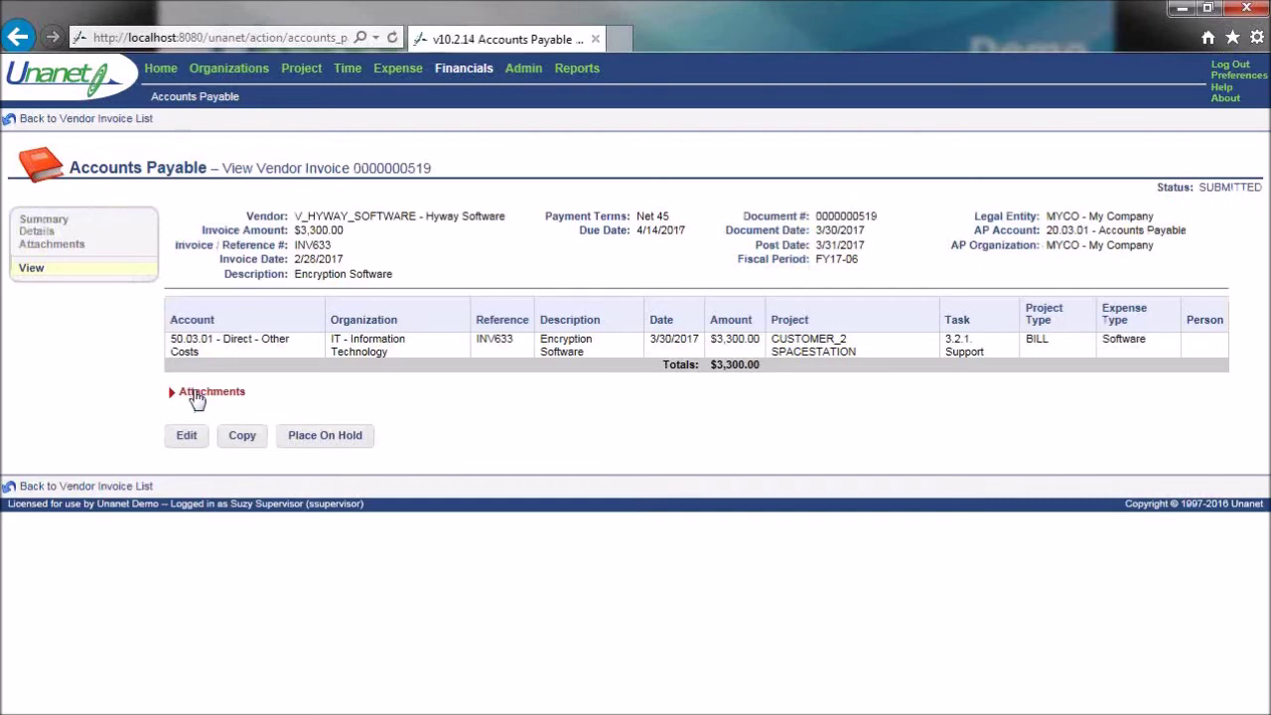
- Review the attached Hyway Software invoice PDF, then close it
{"action": "left_click", "coordinate": [197, 396]}
{"action": "left_click", "coordinate": [199, 431]}
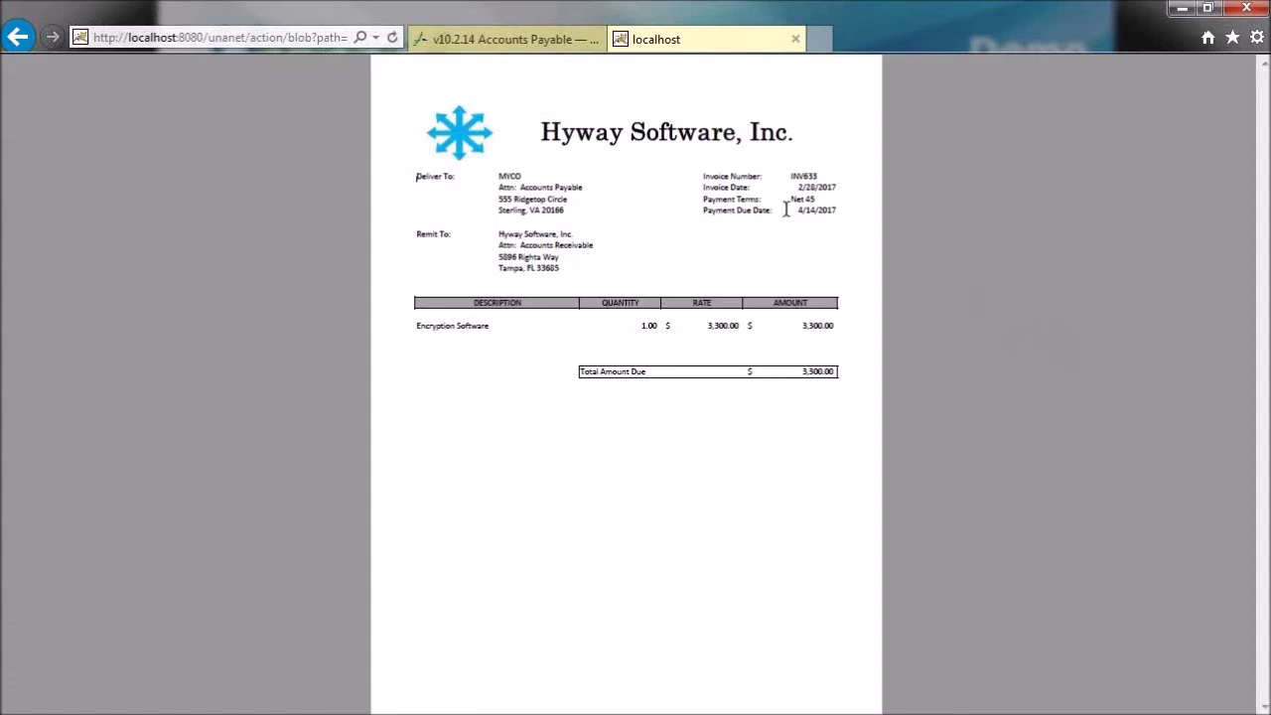
{"action": "left_click", "coordinate": [795, 40]}
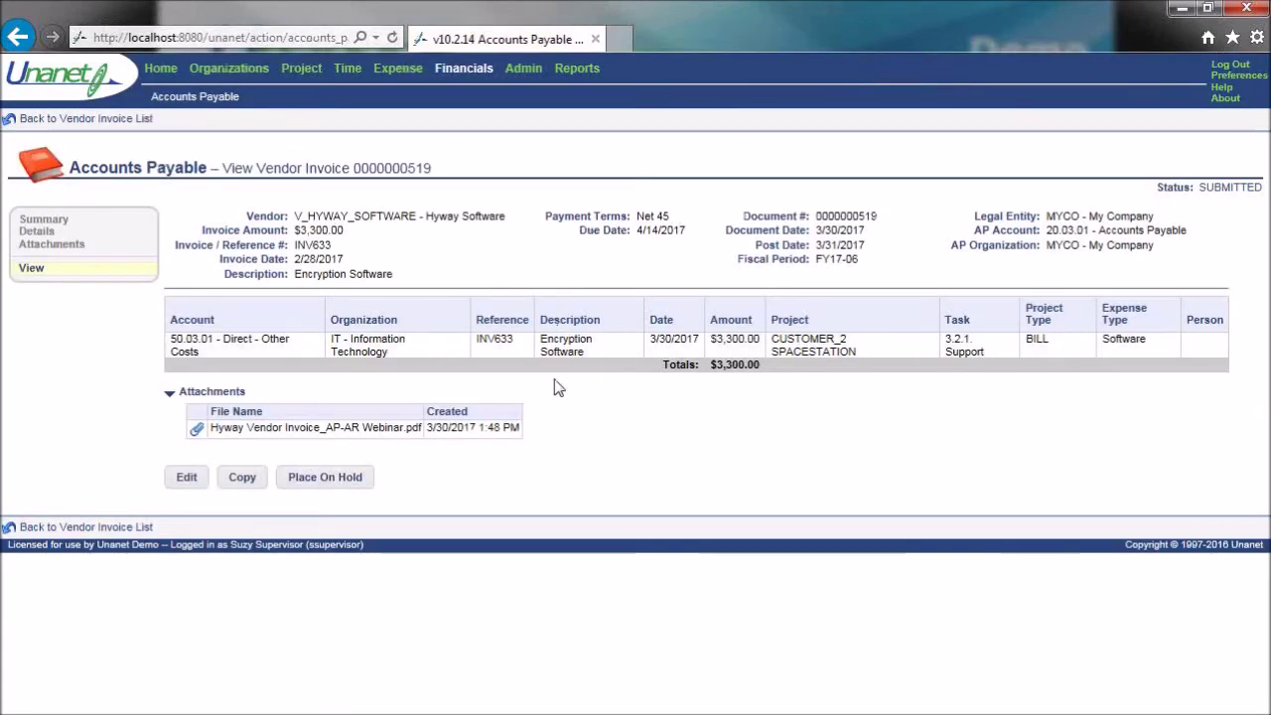
- Back in the Vendor Invoices list, check all invoices and open Reports in a new tab
{"action": "left_click", "coordinate": [147, 120]}
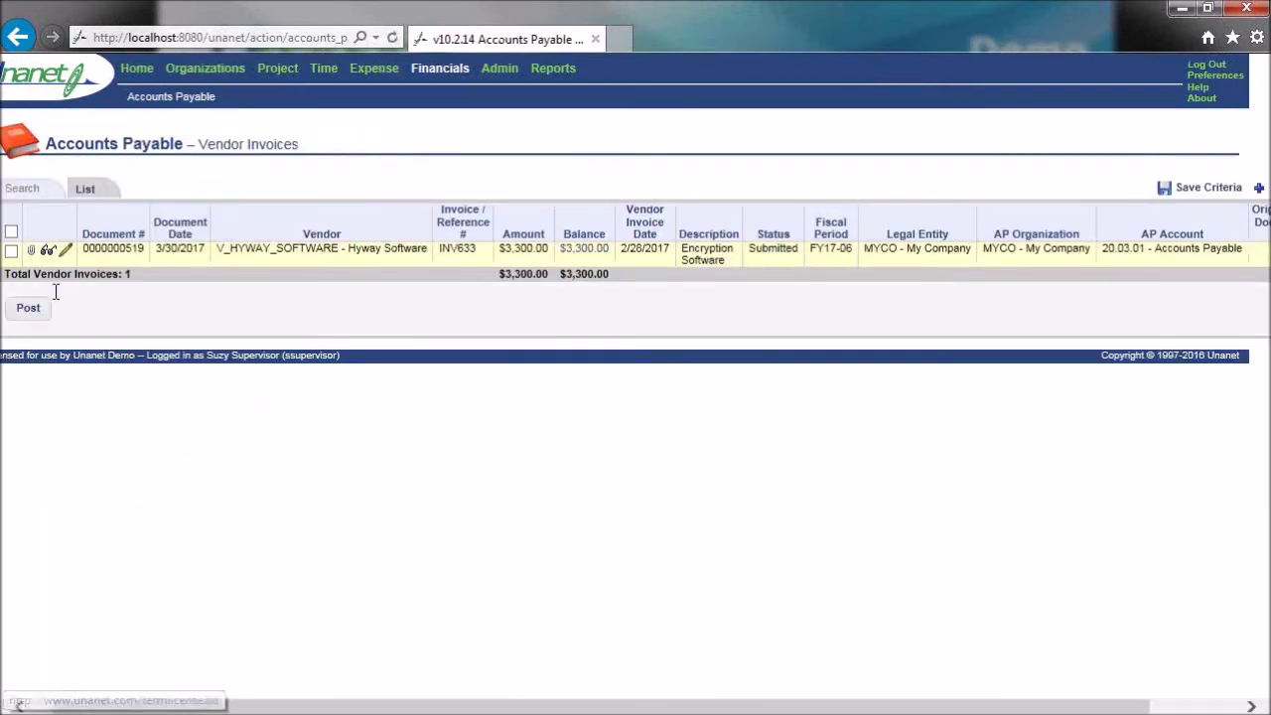
{"action": "left_click", "coordinate": [11, 233]}
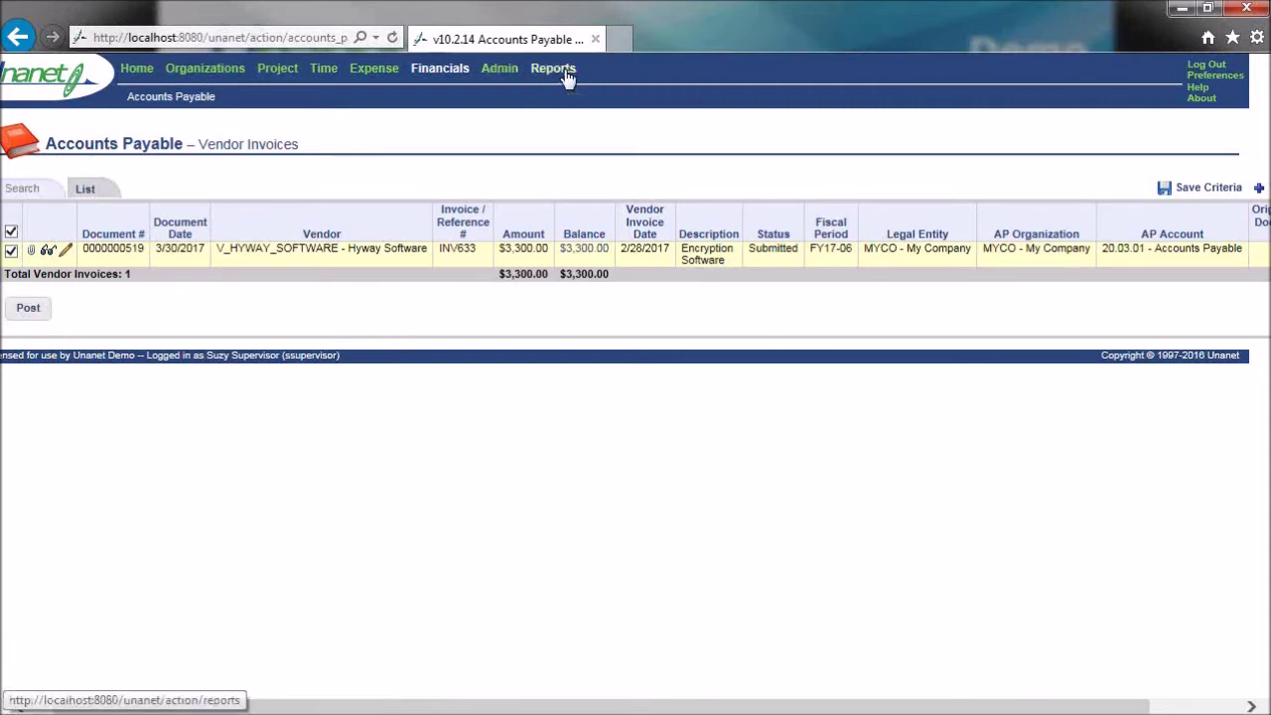
{"action": "left_click_drag", "start_coordinate": [626, 37], "coordinate": [625, 37]}
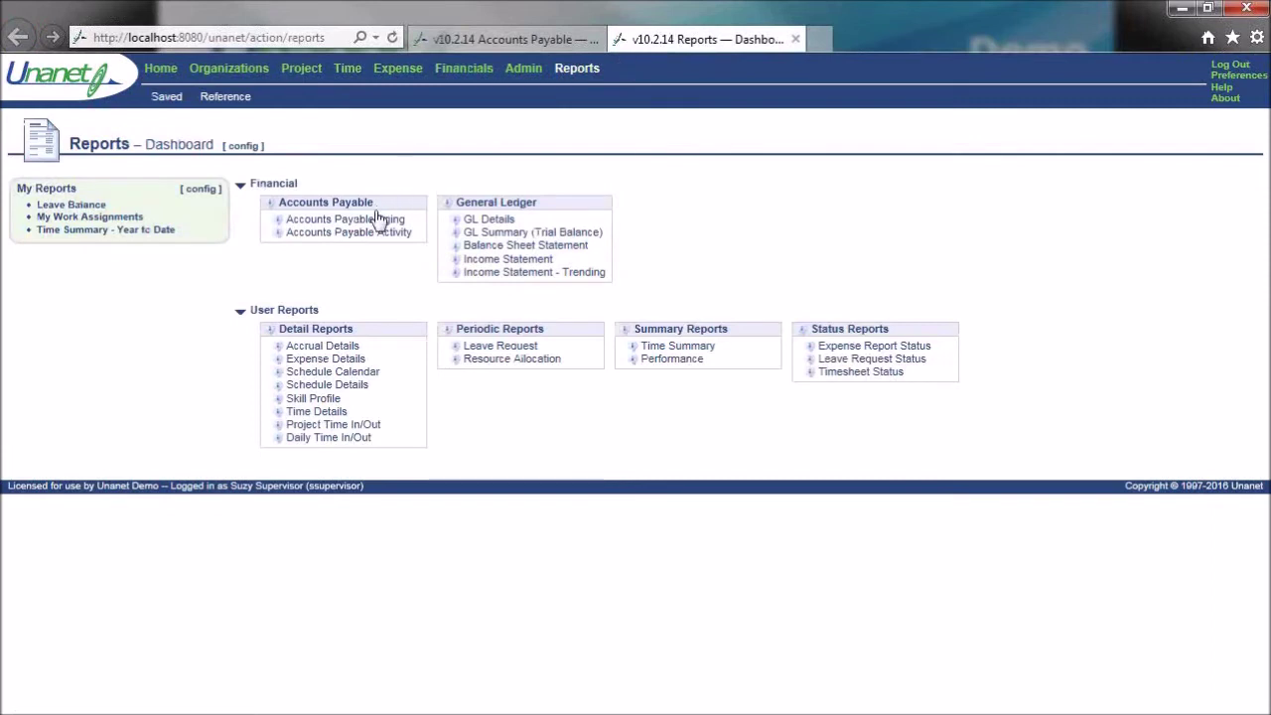
- Run the Accounts Payable Aging report
{"action": "left_click", "coordinate": [370, 221]}
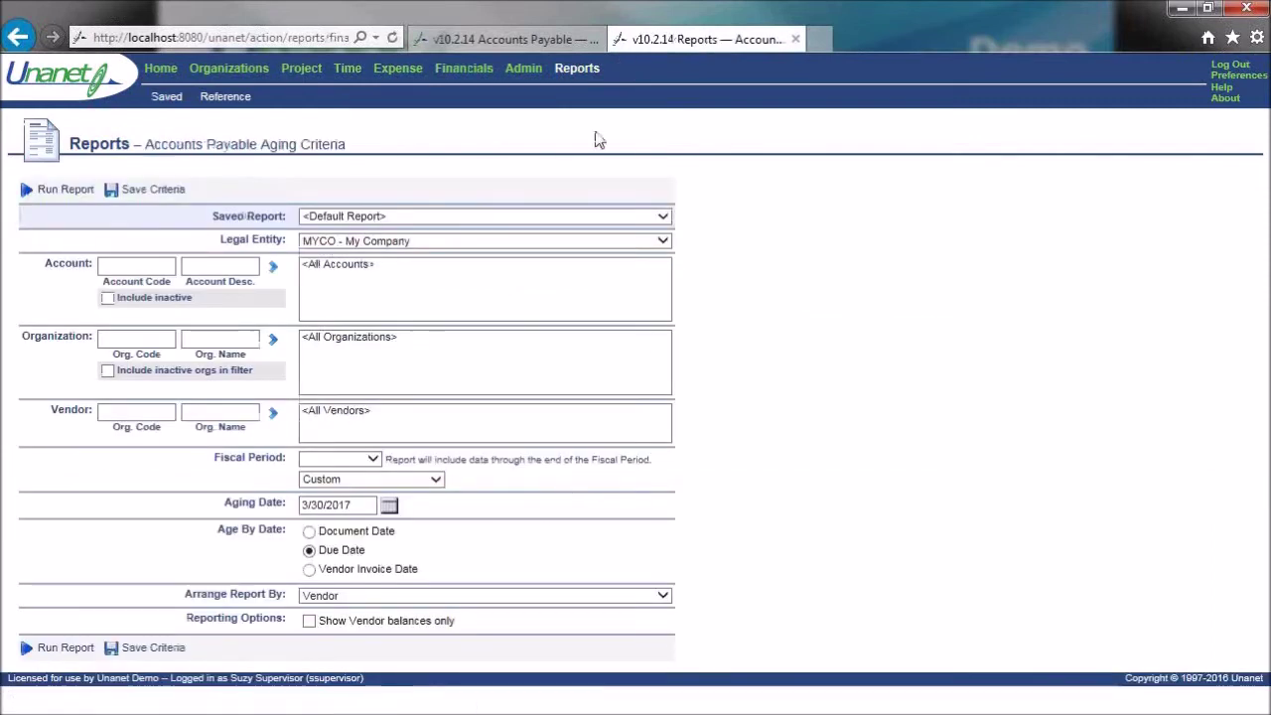
{"action": "left_click", "coordinate": [576, 72]}
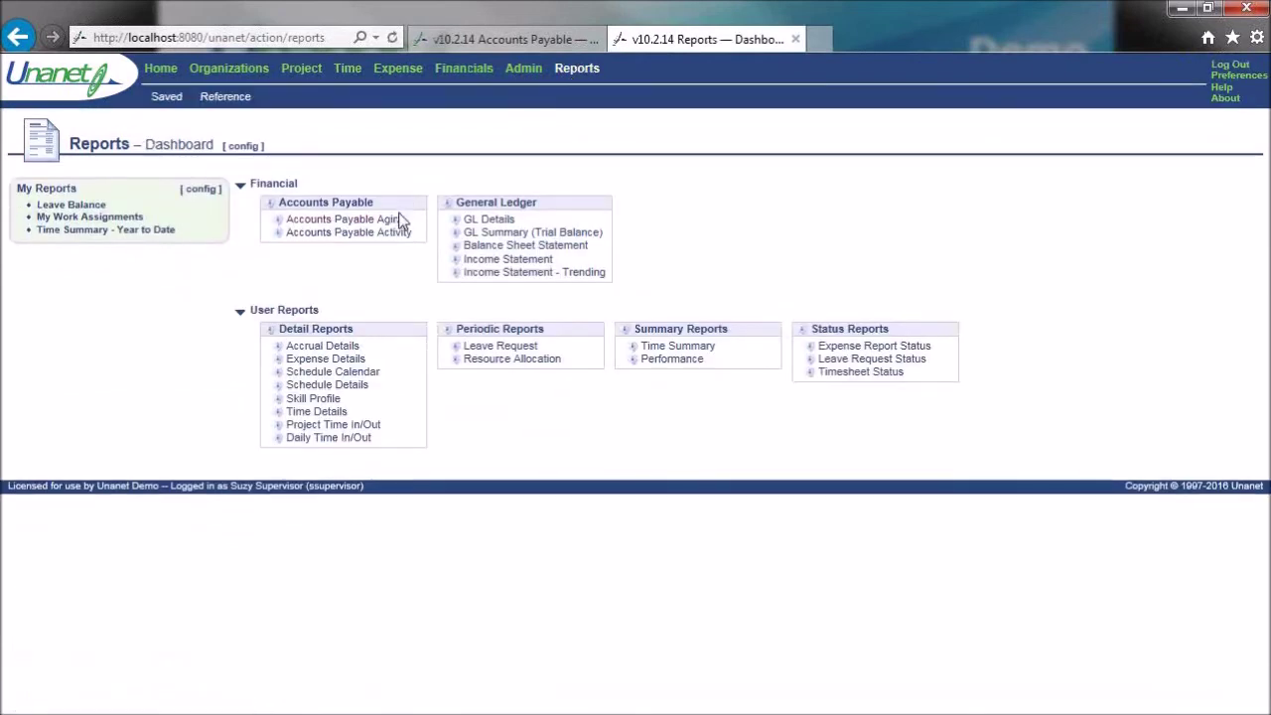
{"action": "left_click", "coordinate": [397, 224]}
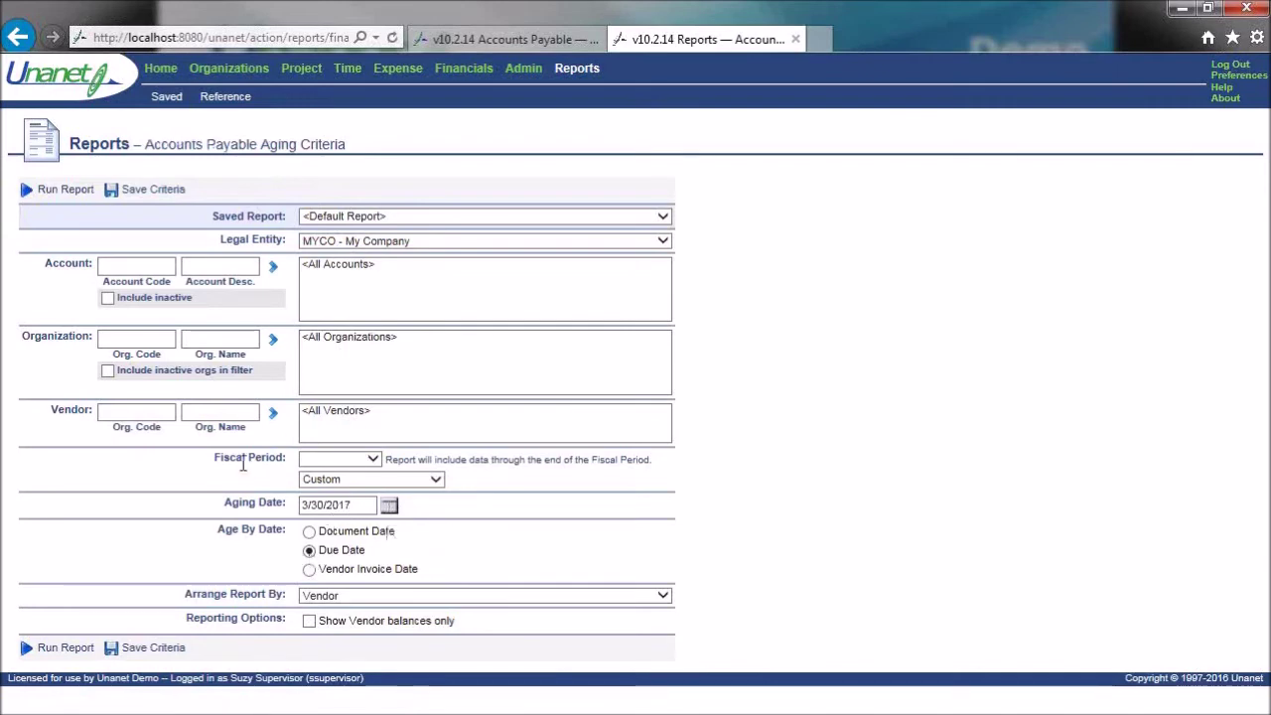
{"action": "left_click", "coordinate": [74, 193]}
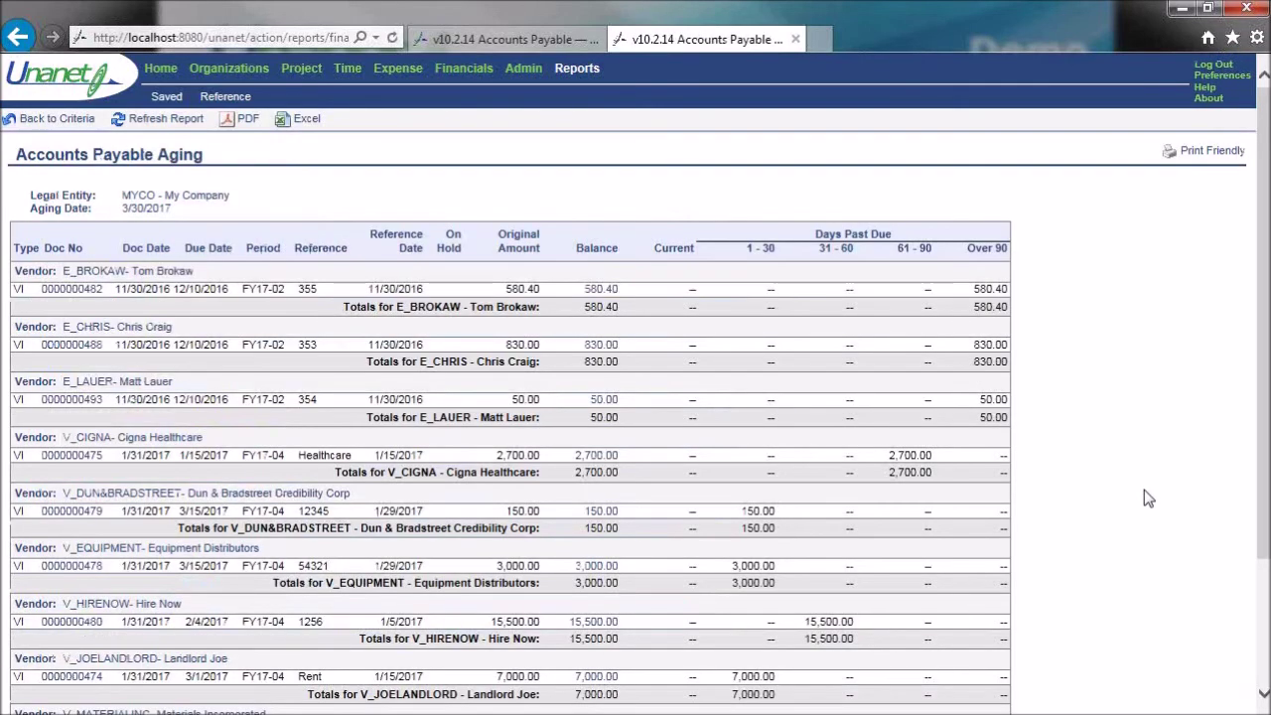
- Note the 35,310.40 report total and return to the Vendor Invoices tab
{"action": "scroll", "coordinate": [1144, 490], "scroll_direction": "down", "scroll_amount": 3}
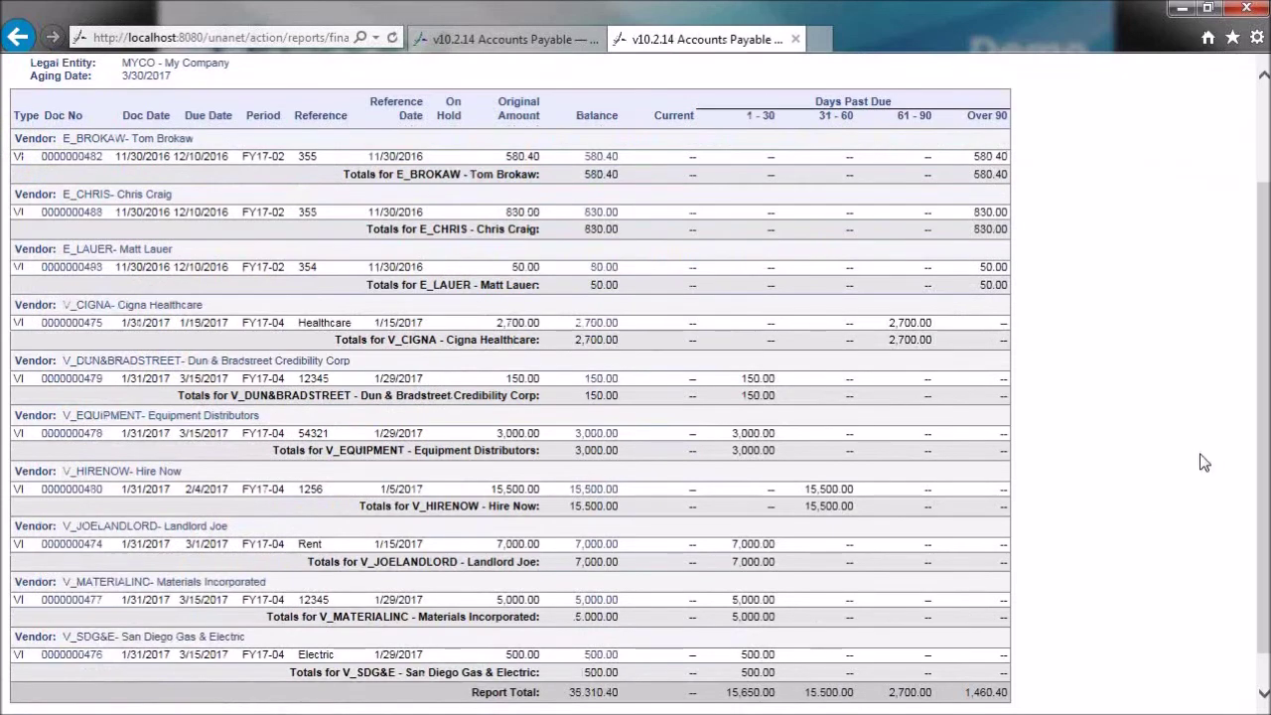
{"action": "scroll", "coordinate": [636, 685], "scroll_direction": "down", "scroll_amount": 1}
{"action": "left_click_drag", "start_coordinate": [566, 655], "coordinate": [619, 657]}
{"action": "left_click", "coordinate": [1119, 430]}
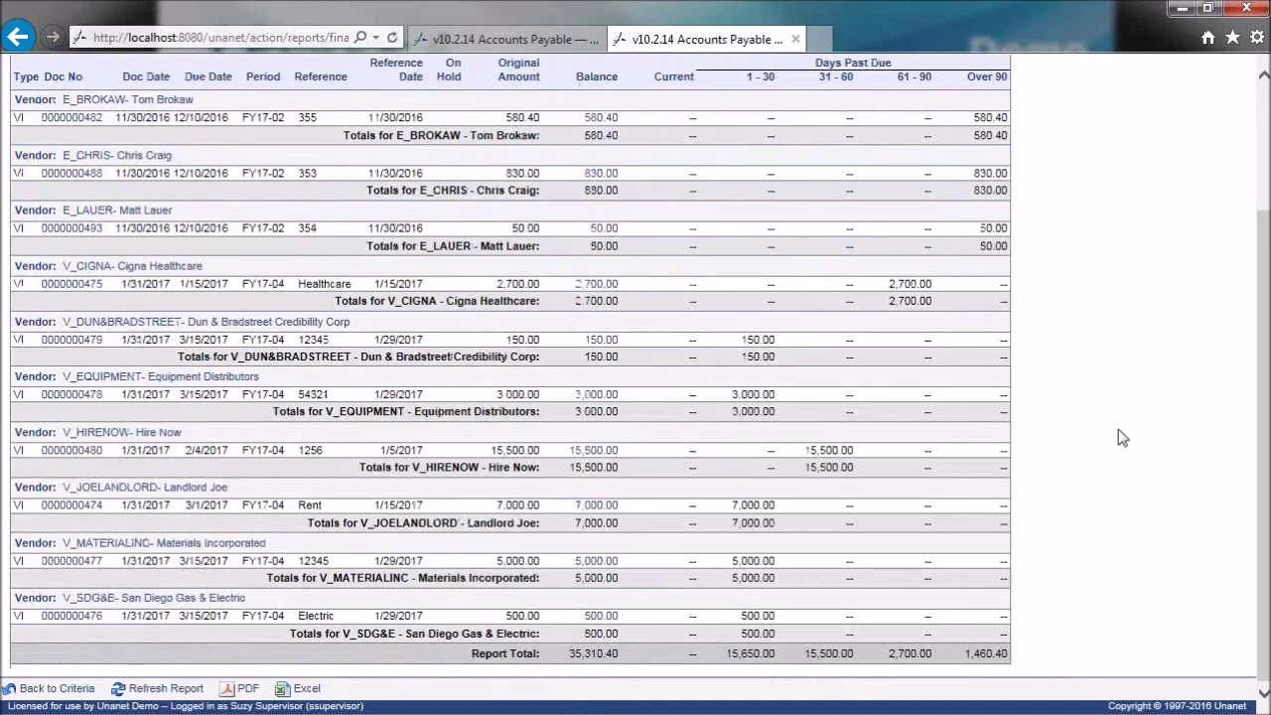
{"action": "scroll", "coordinate": [1118, 429], "scroll_direction": "up", "scroll_amount": 4}
{"action": "left_click", "coordinate": [520, 43]}
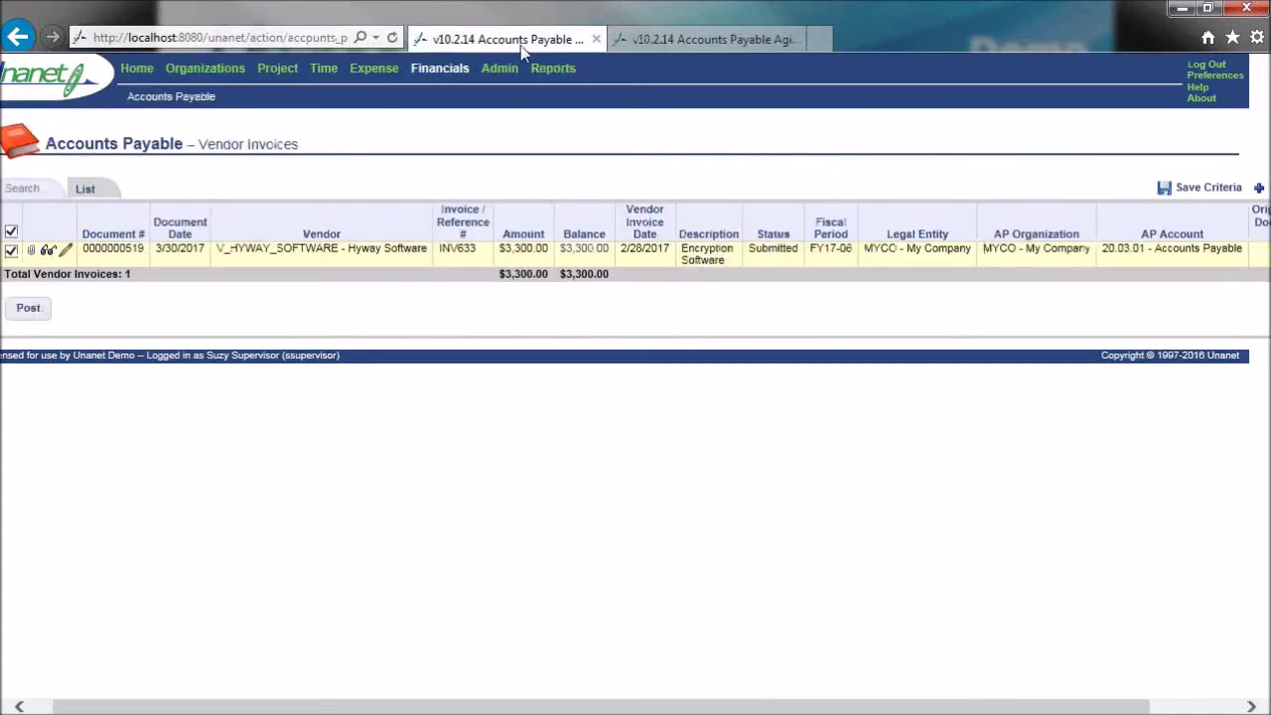
{"action": "left_click", "coordinate": [30, 309]}
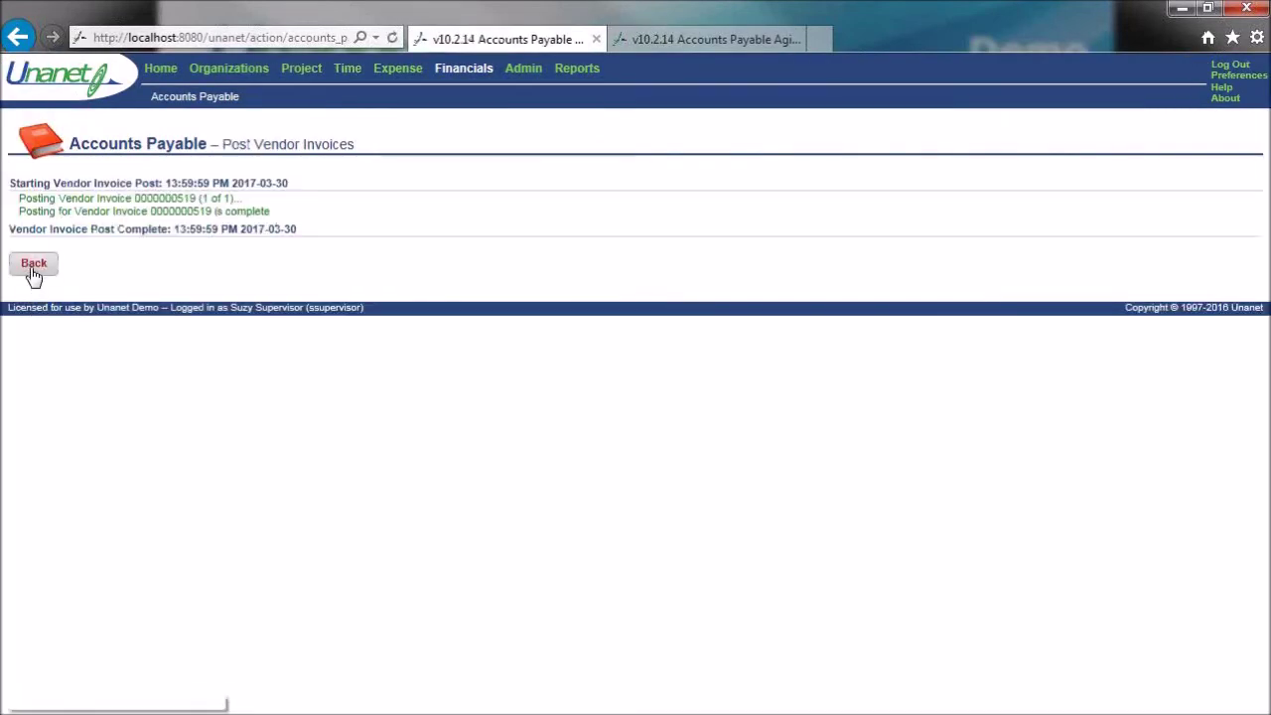
{"action": "left_click", "coordinate": [35, 265]}
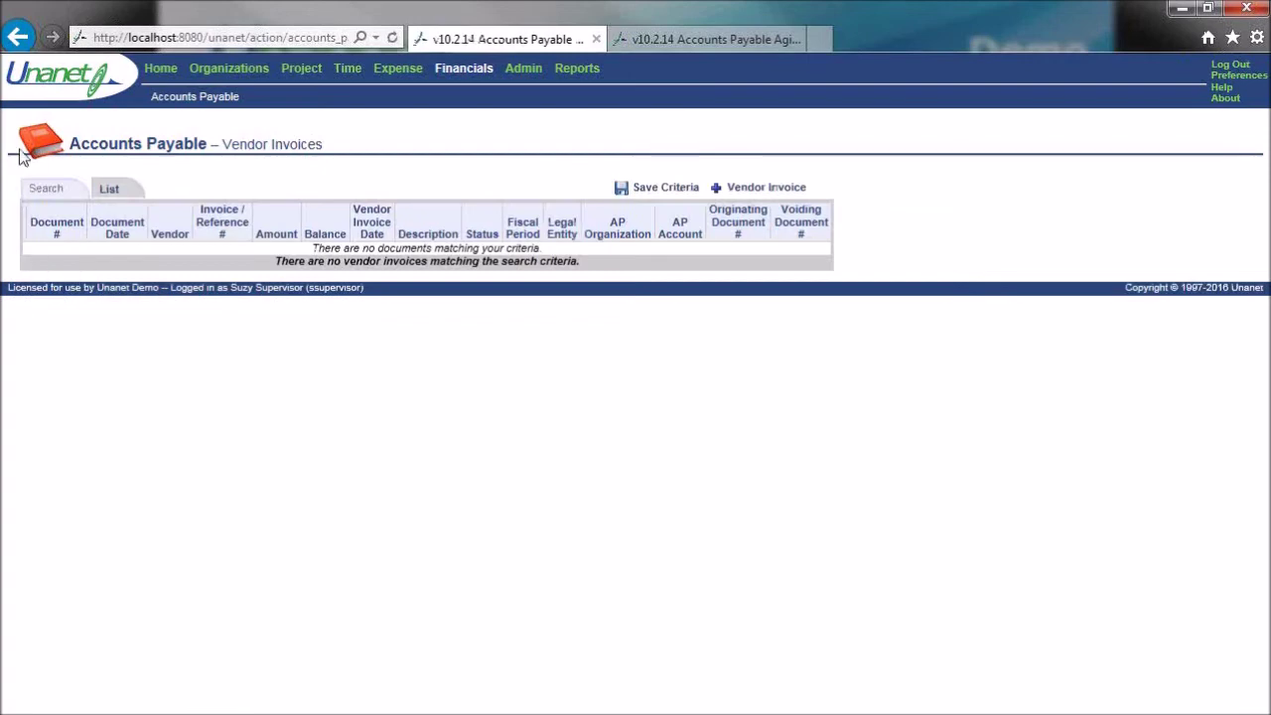
{"action": "left_click", "coordinate": [45, 189]}
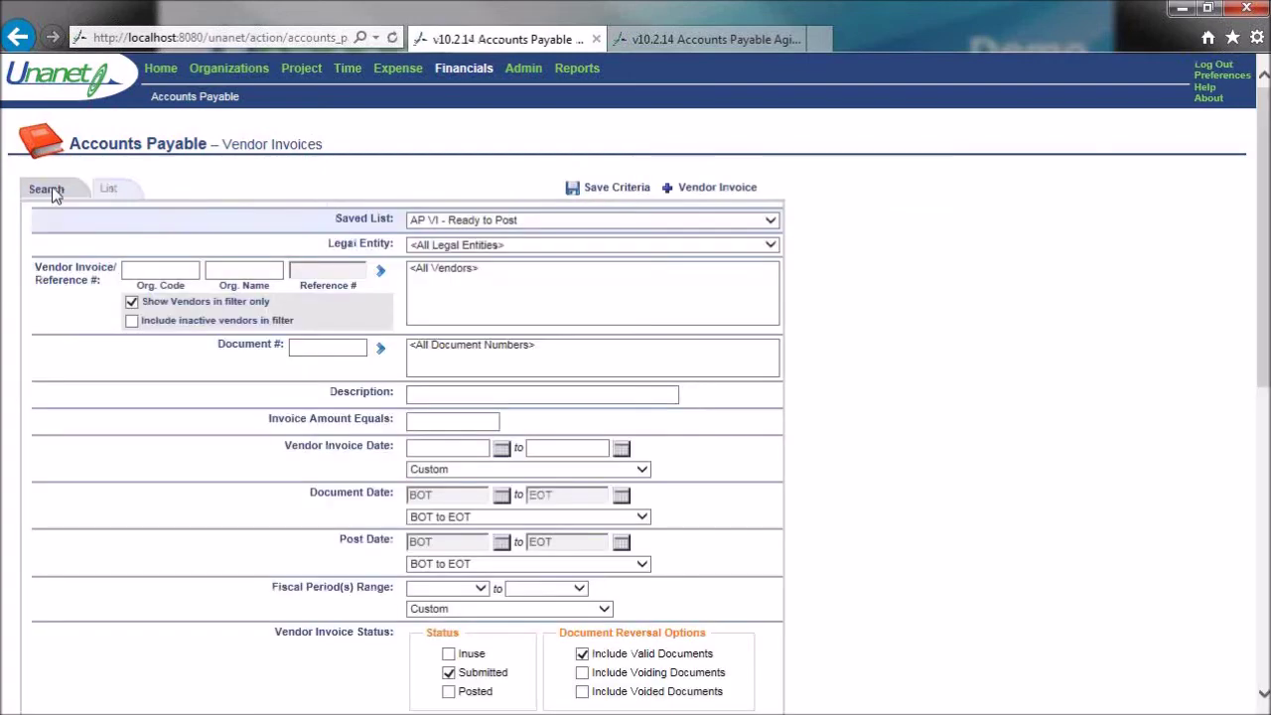
{"action": "left_click", "coordinate": [449, 693]}
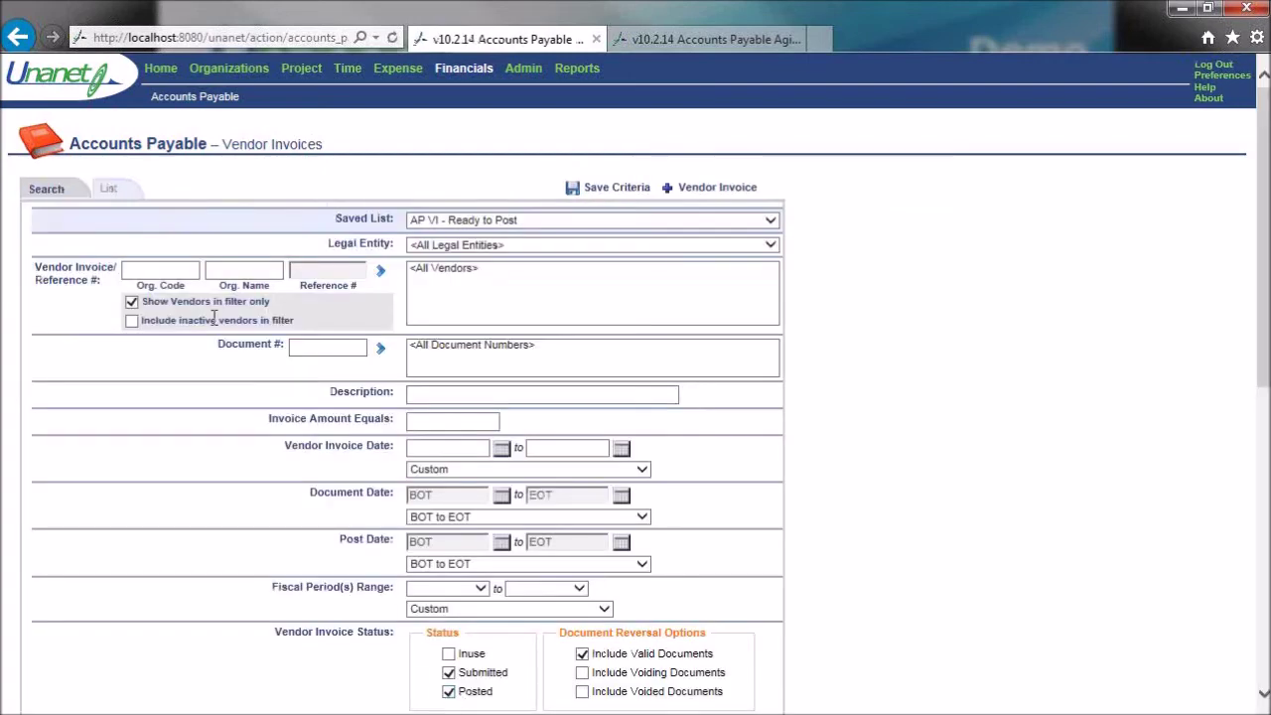
{"action": "left_click", "coordinate": [116, 195]}
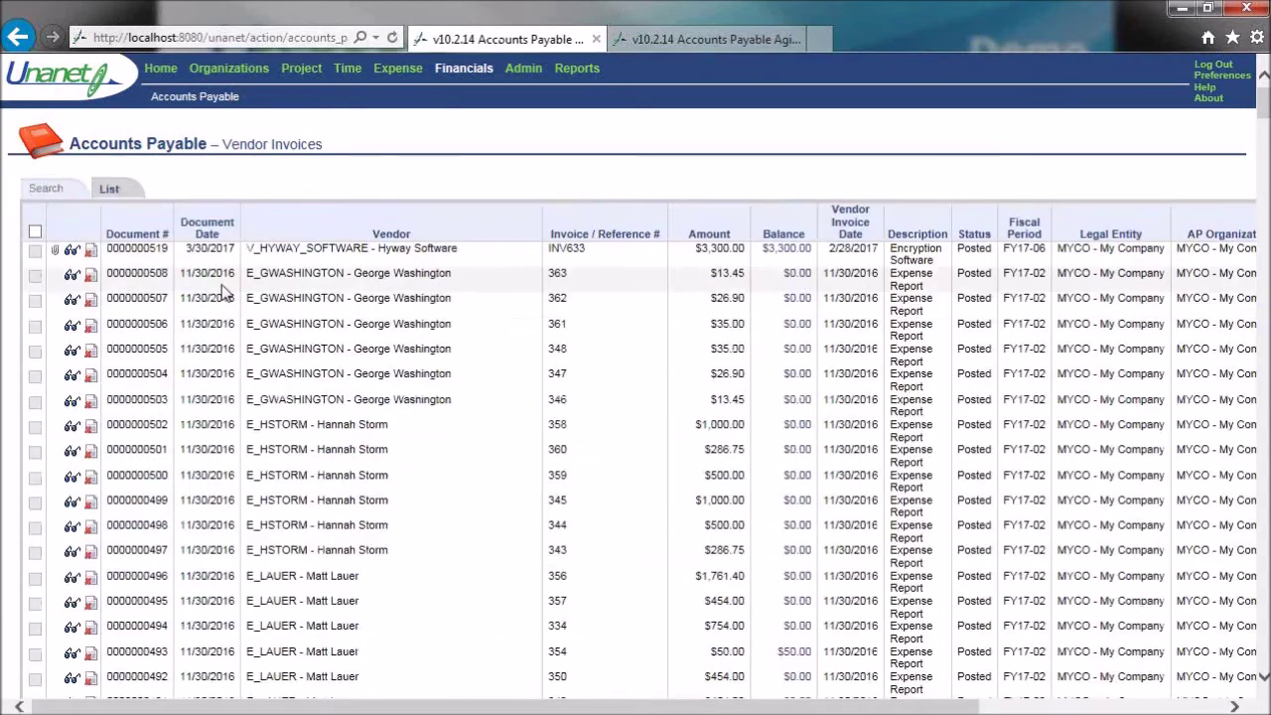
- Confirm the Hyway Software invoice shows Posted, then refresh the Accounts Payable Aging report
{"action": "scroll", "coordinate": [224, 292], "scroll_direction": "down", "scroll_amount": 3}
{"action": "scroll", "coordinate": [263, 263], "scroll_direction": "up", "scroll_amount": 3}
{"action": "left_click_drag", "start_coordinate": [248, 250], "coordinate": [462, 243]}
{"action": "left_click", "coordinate": [454, 253]}
{"action": "left_click", "coordinate": [671, 40]}
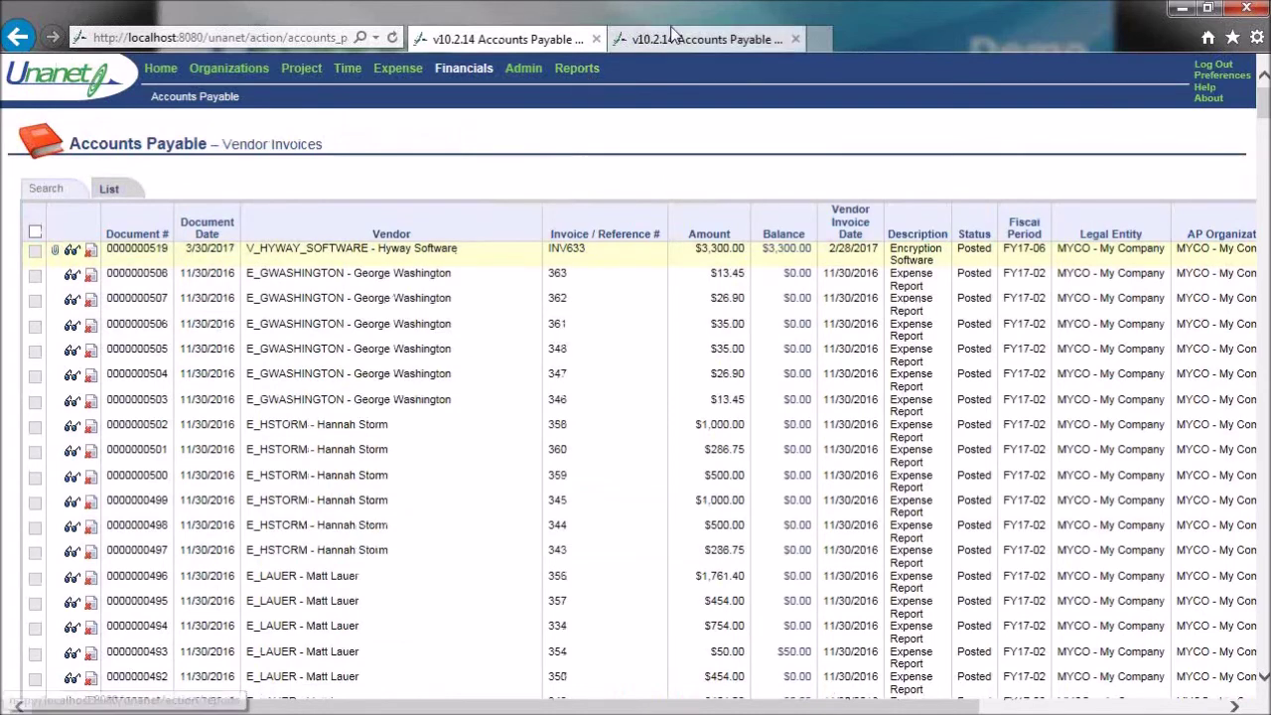
{"action": "left_click", "coordinate": [161, 121]}
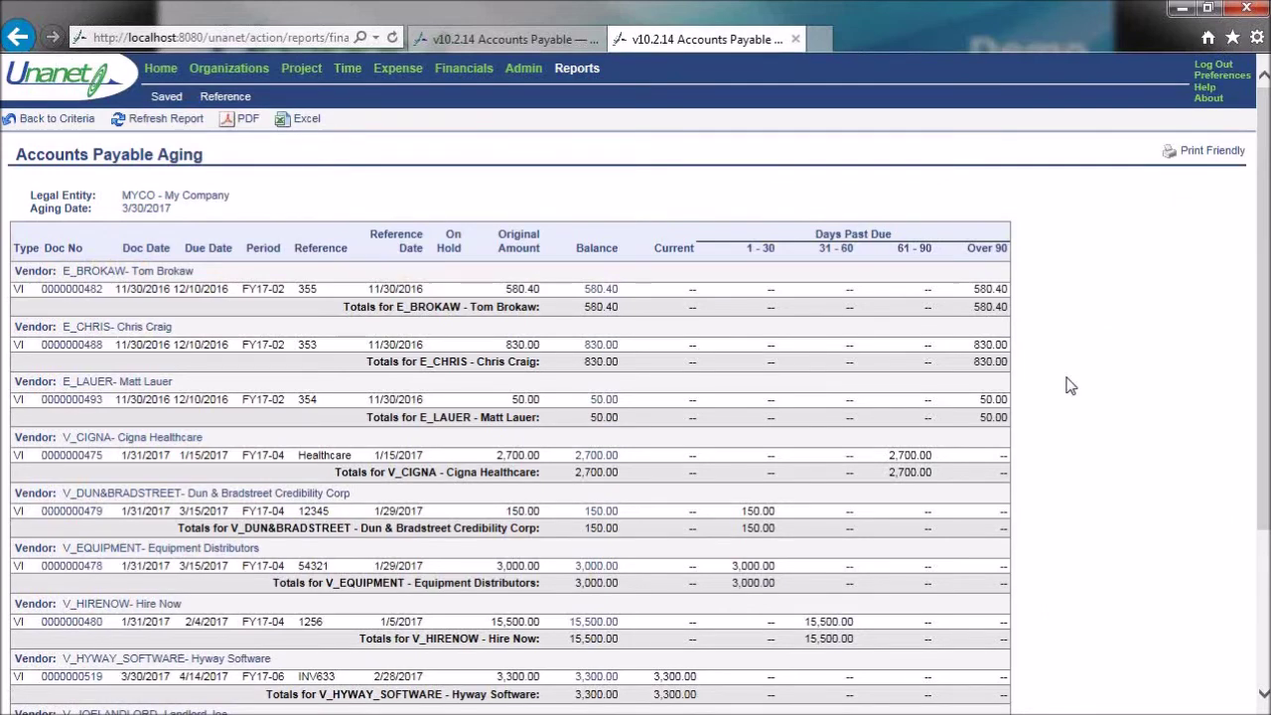
- Check the Hyway invoice row dated 3/30/2017 and the new 38,610.40 report total
{"action": "scroll", "coordinate": [1083, 388], "scroll_direction": "down", "scroll_amount": 5}
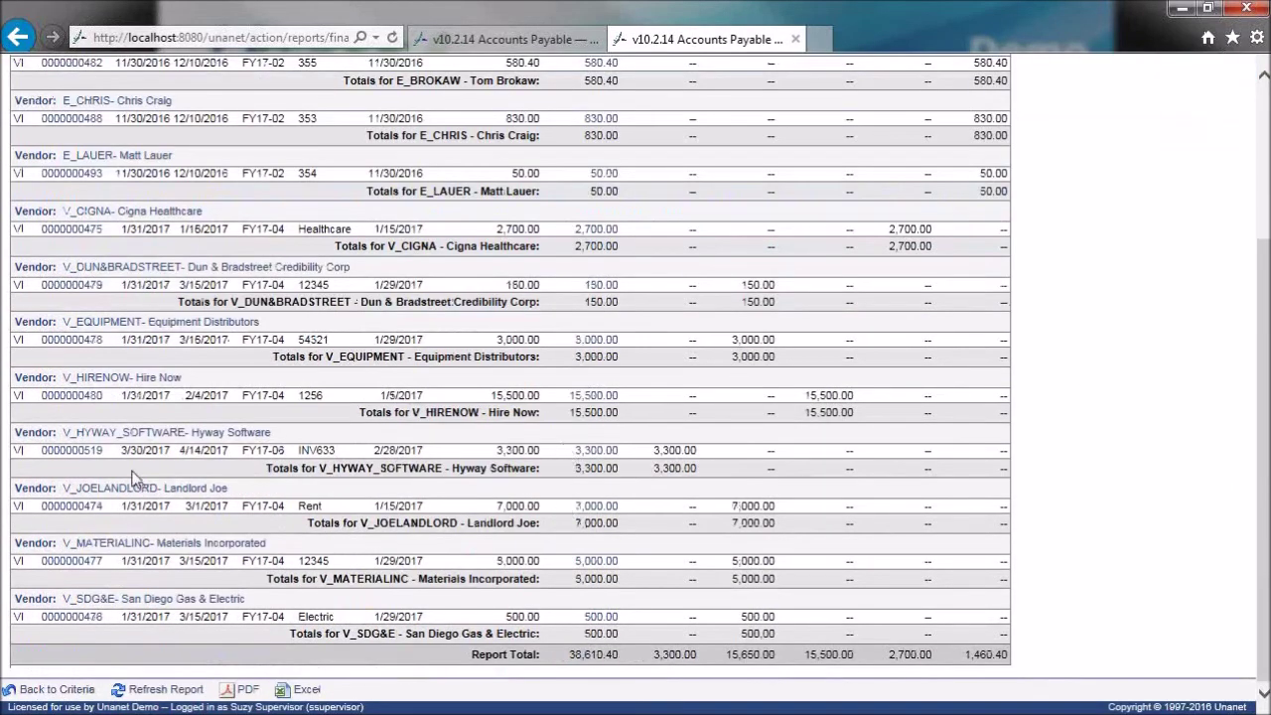
{"action": "left_click_drag", "start_coordinate": [121, 450], "coordinate": [161, 455]}
{"action": "left_click_drag", "start_coordinate": [567, 655], "coordinate": [604, 656]}
{"action": "left_click", "coordinate": [1137, 326]}
{"action": "scroll", "coordinate": [1137, 326], "scroll_direction": "up", "scroll_amount": 3}
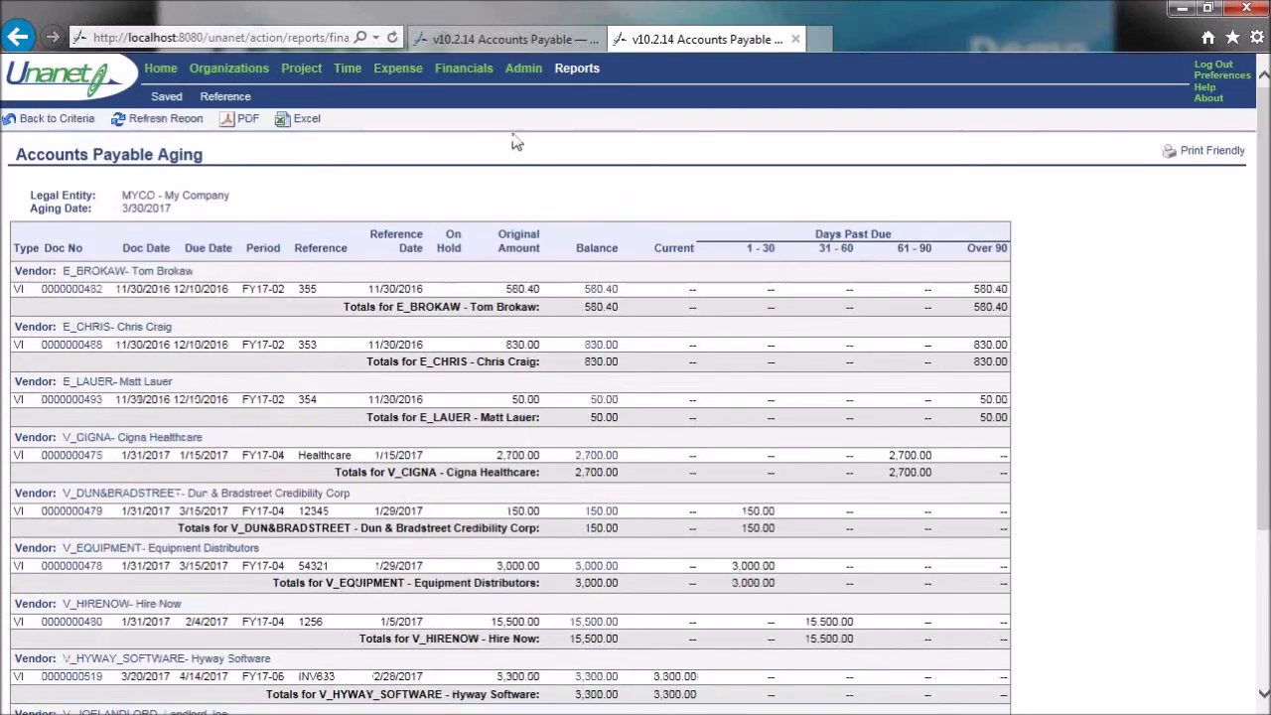
- List Vendor Payments with Document Date BOT to EOT, including Submitted payments
{"action": "left_click", "coordinate": [463, 69]}
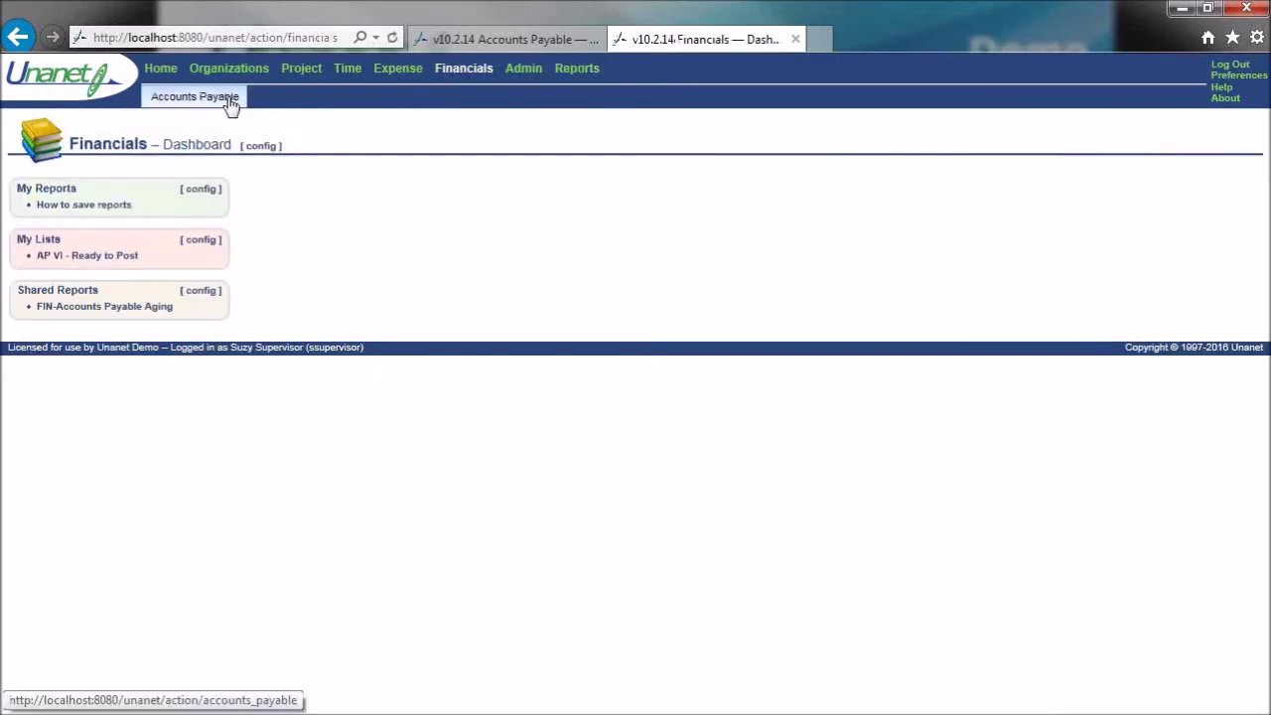
{"action": "mouse_move", "coordinate": [230, 99]}
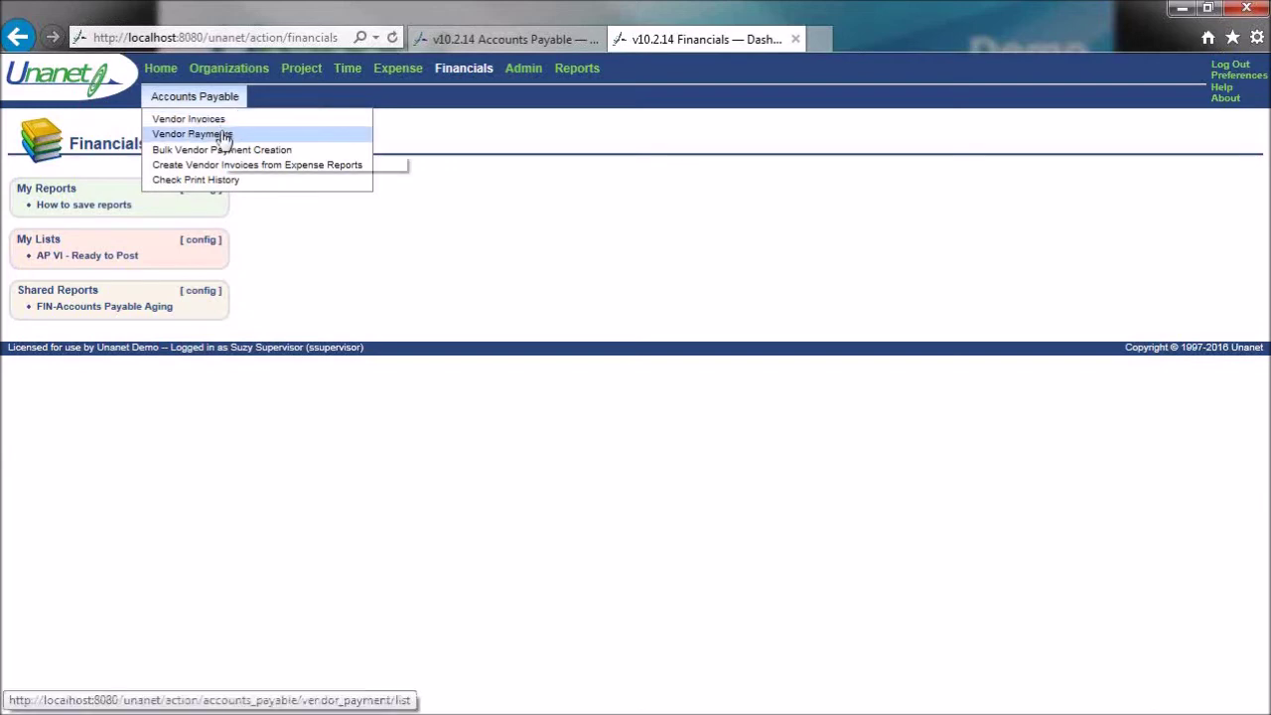
{"action": "left_click", "coordinate": [224, 137]}
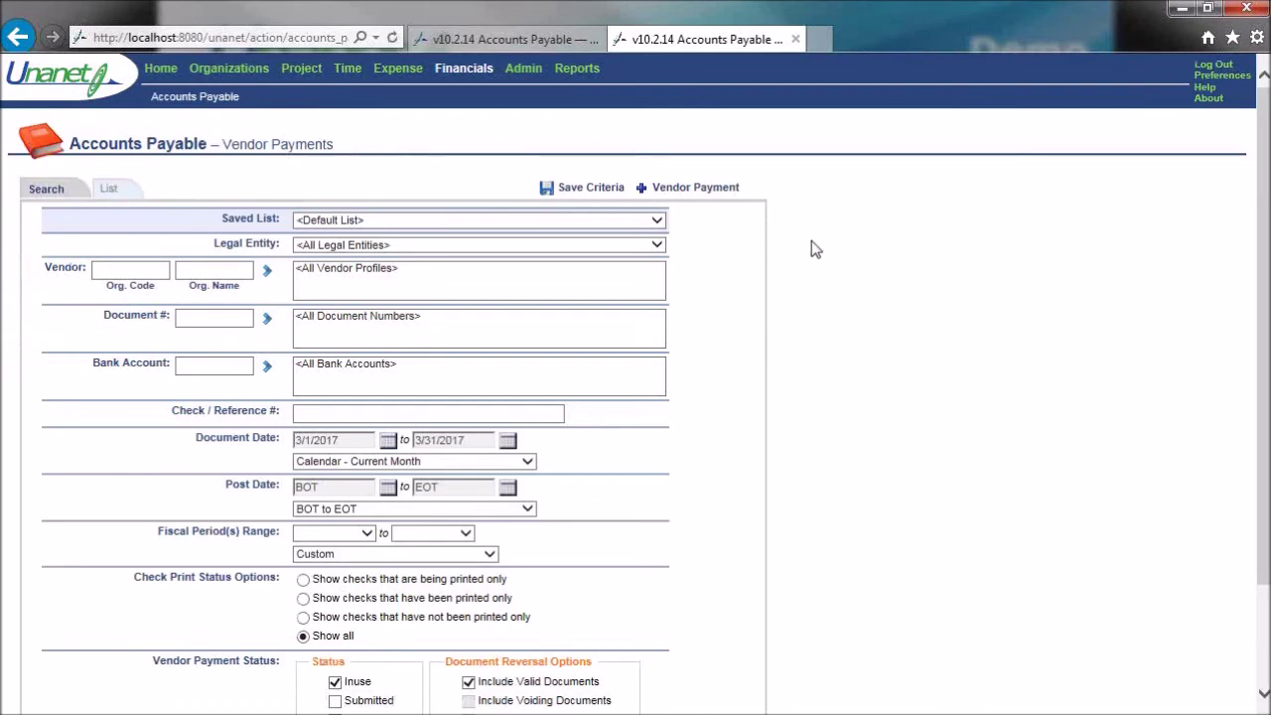
{"action": "left_click", "coordinate": [529, 463]}
{"action": "left_click", "coordinate": [343, 350]}
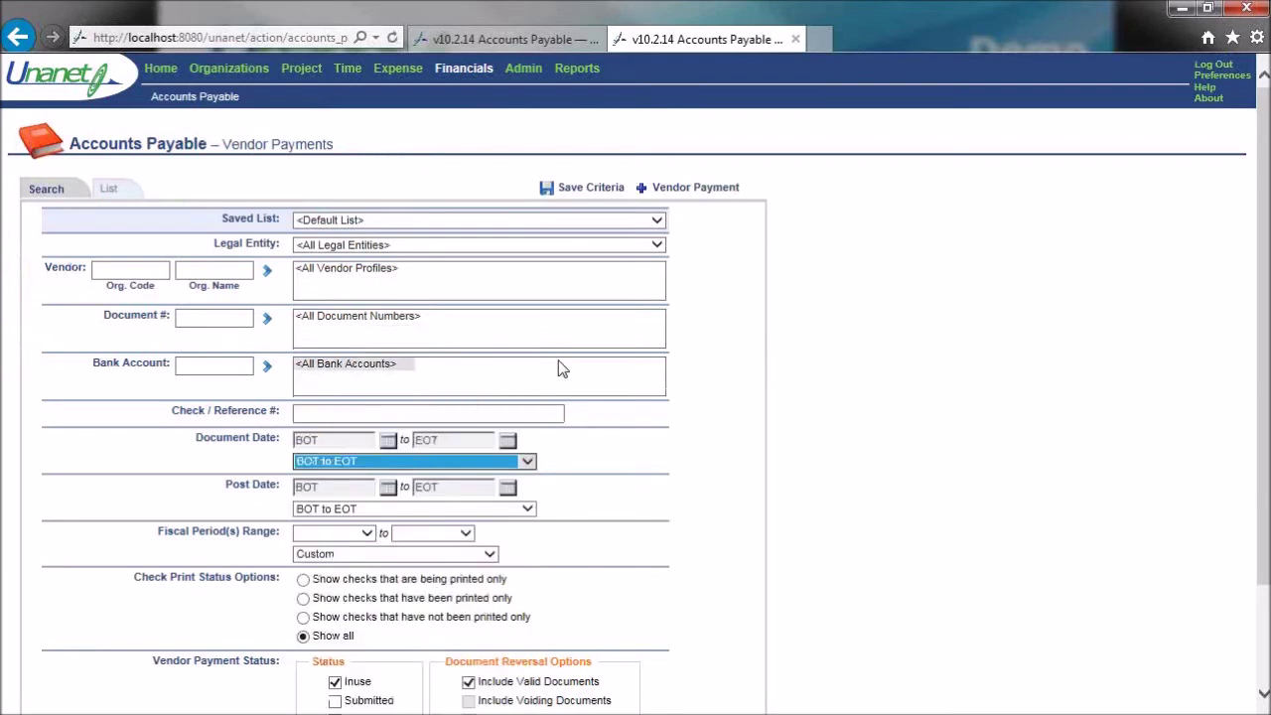
{"action": "scroll", "coordinate": [944, 428], "scroll_direction": "down", "scroll_amount": 3}
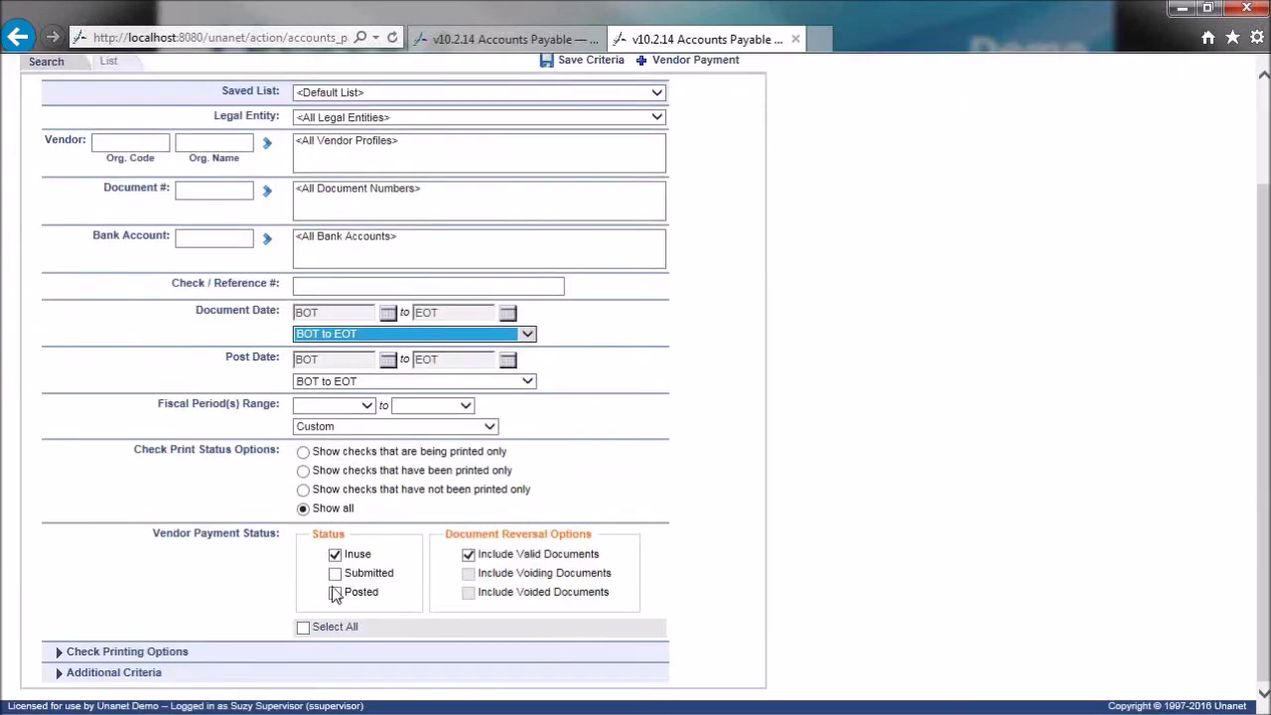
{"action": "left_click", "coordinate": [335, 574]}
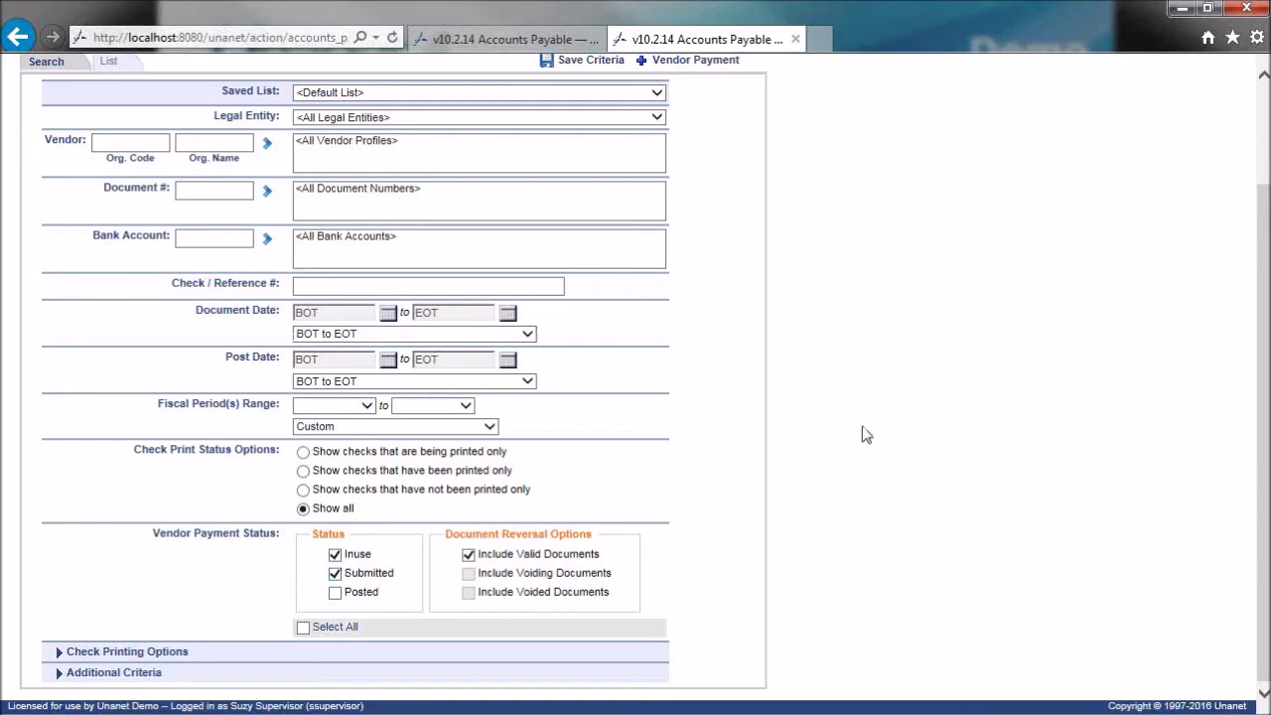
{"action": "scroll", "coordinate": [862, 434], "scroll_direction": "up", "scroll_amount": 3}
{"action": "left_click", "coordinate": [112, 192]}
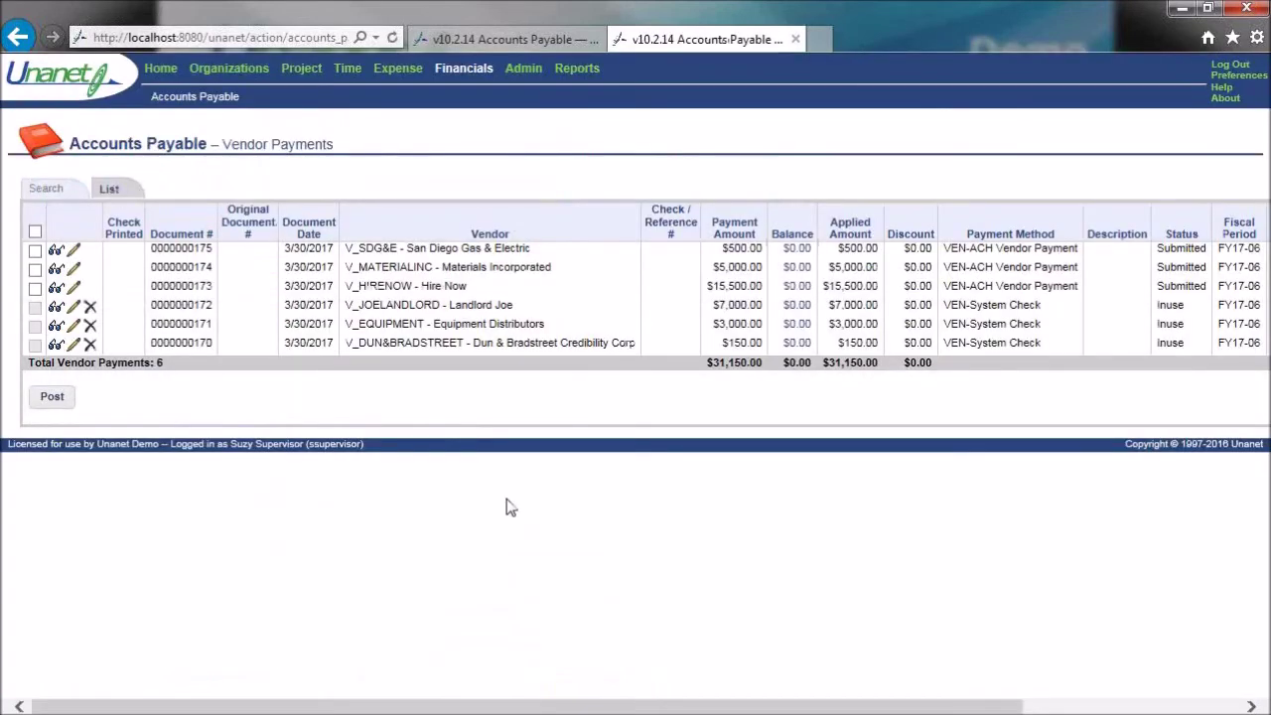
{"action": "left_click_drag", "start_coordinate": [946, 310], "coordinate": [1048, 365]}
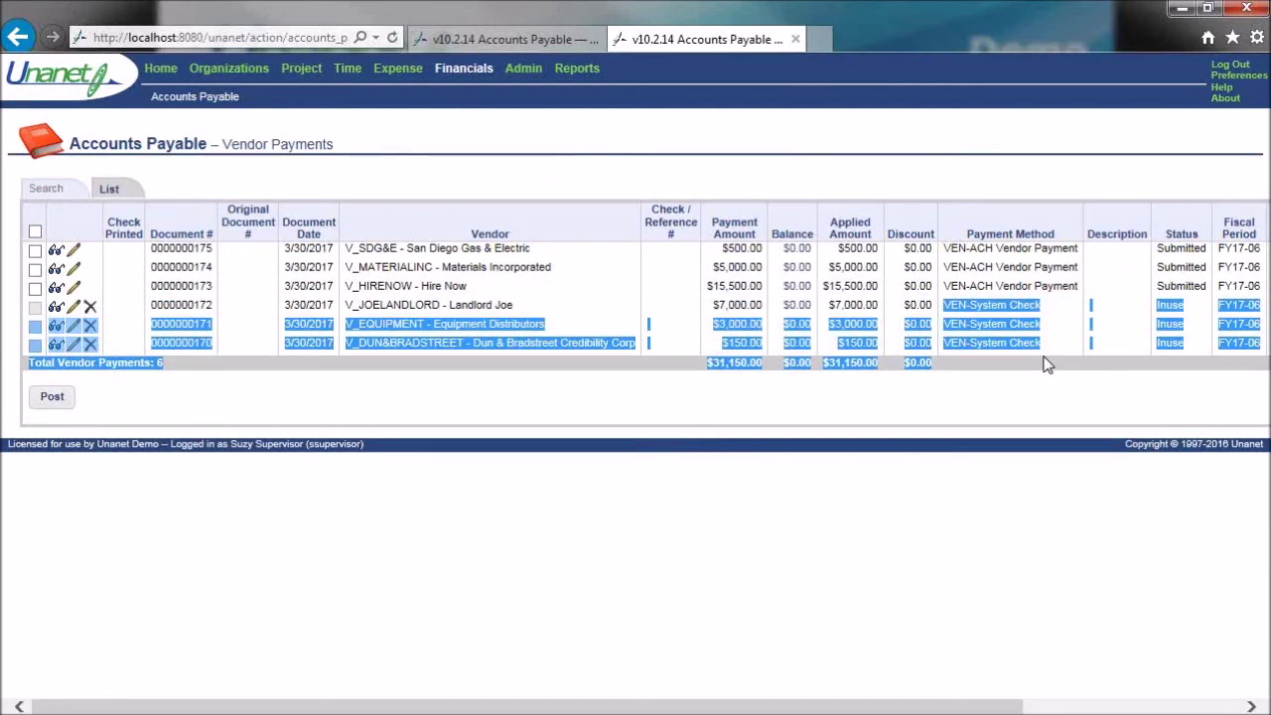
{"action": "left_click", "coordinate": [1155, 350]}
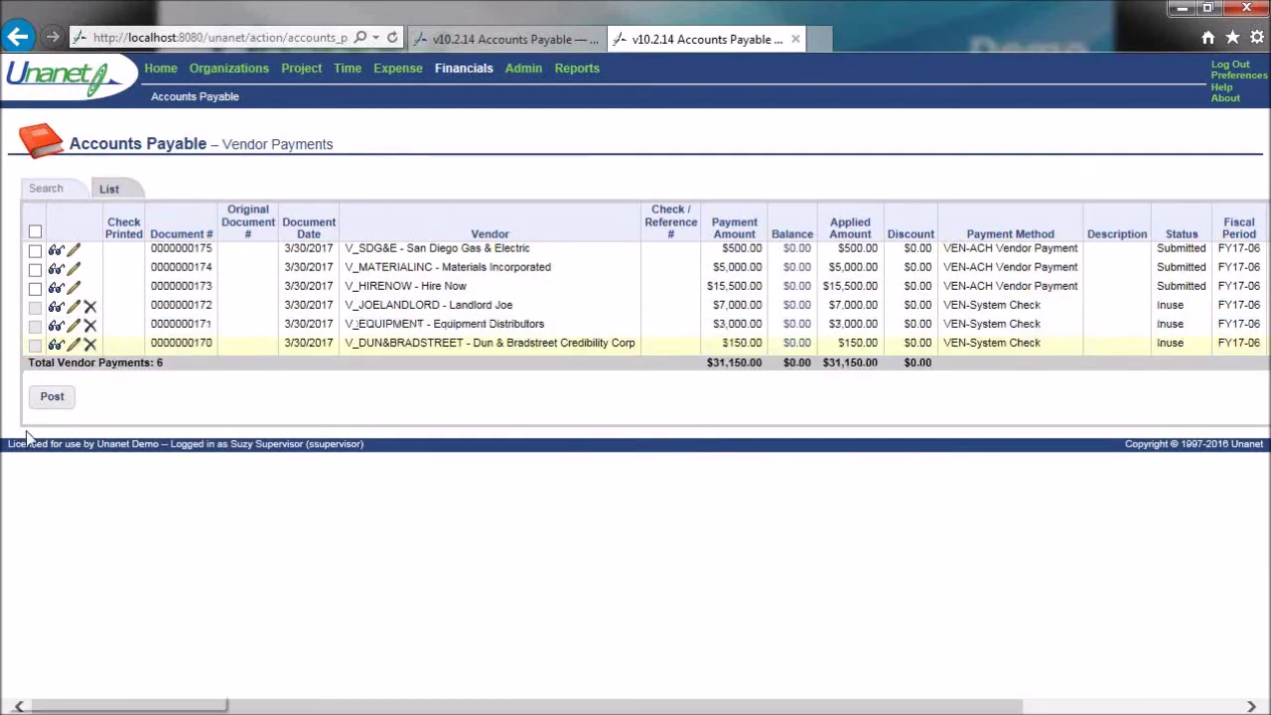
{"action": "left_click", "coordinate": [35, 350]}
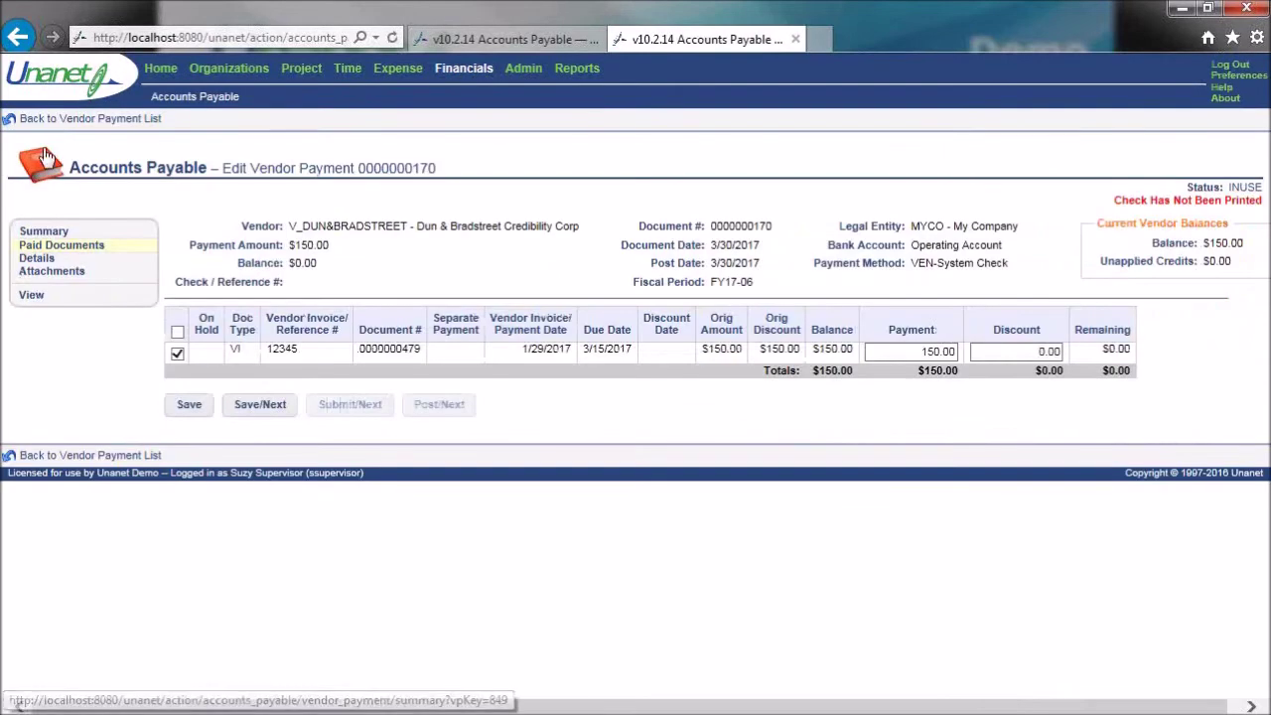
{"action": "left_click", "coordinate": [44, 119]}
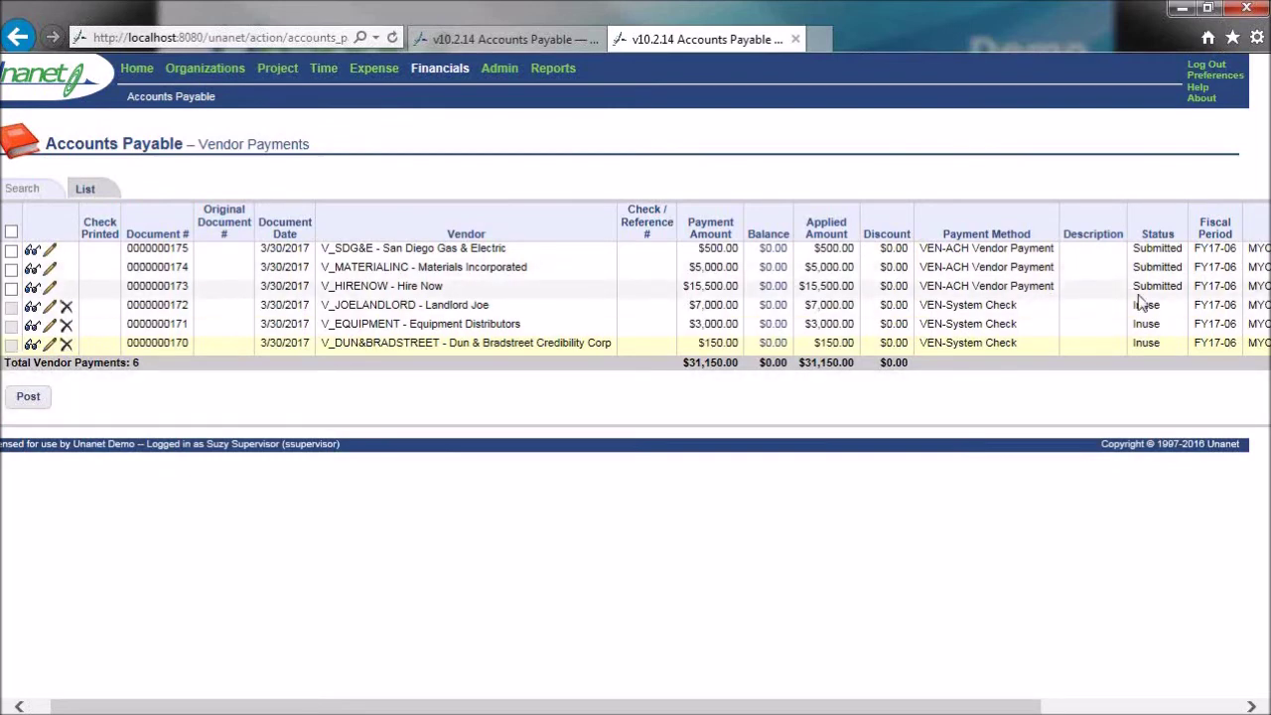
{"action": "left_click", "coordinate": [11, 232]}
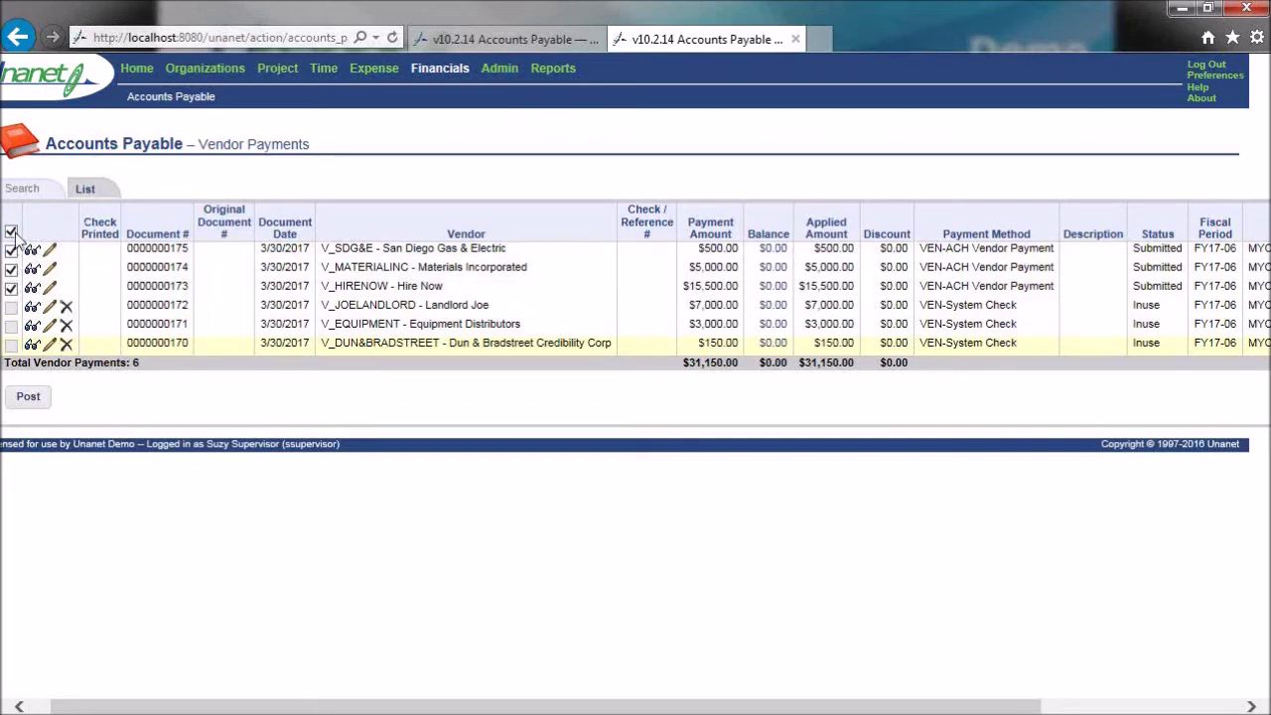
{"action": "left_click", "coordinate": [30, 399]}
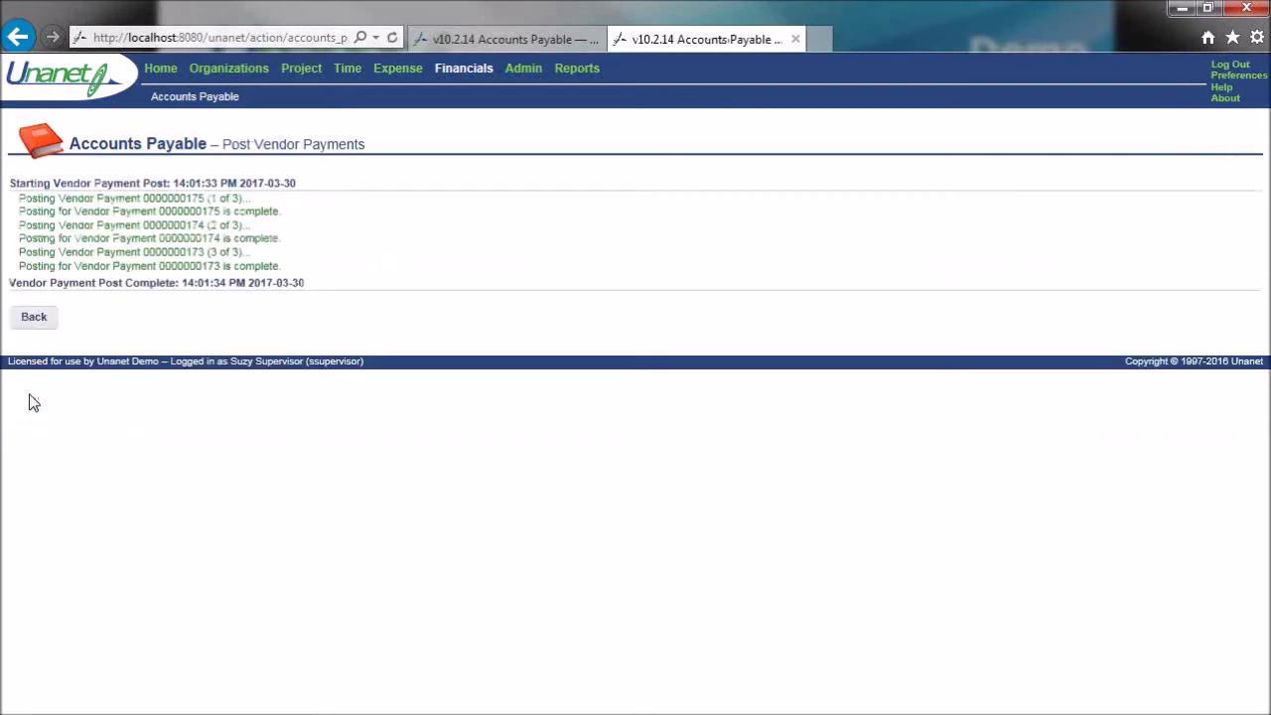
{"action": "left_click", "coordinate": [45, 318]}
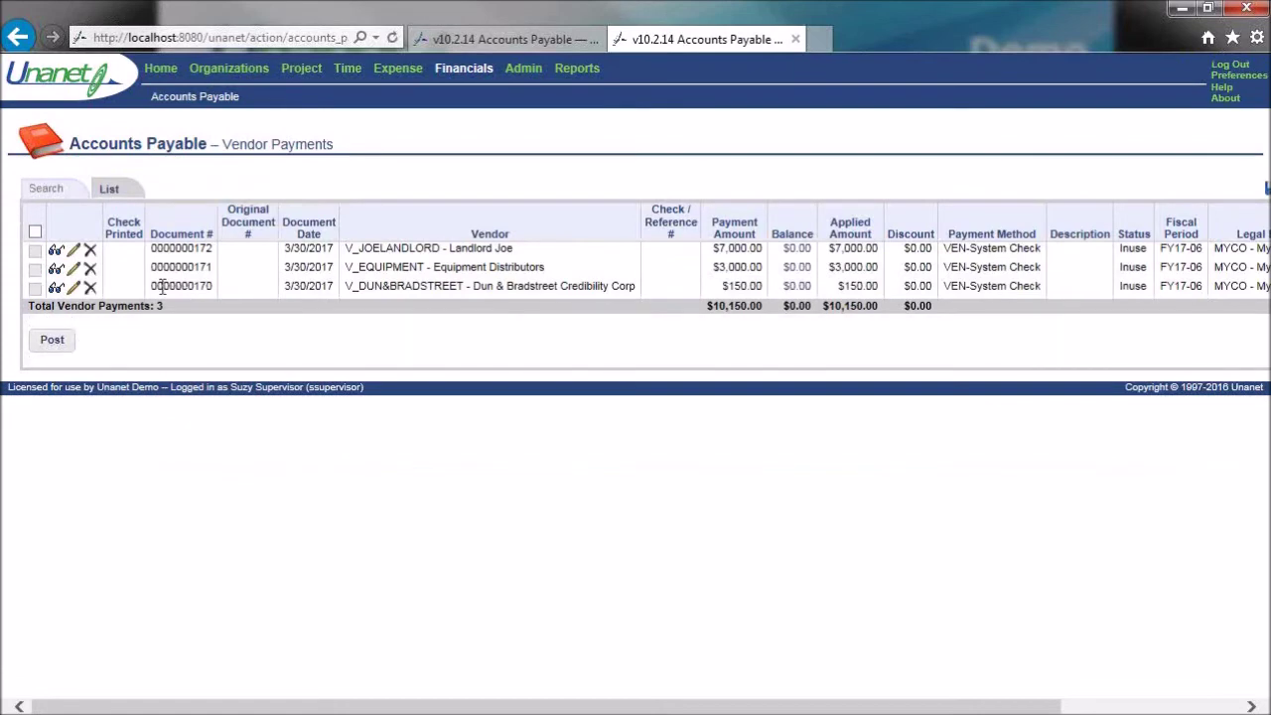
{"action": "left_click", "coordinate": [57, 193]}
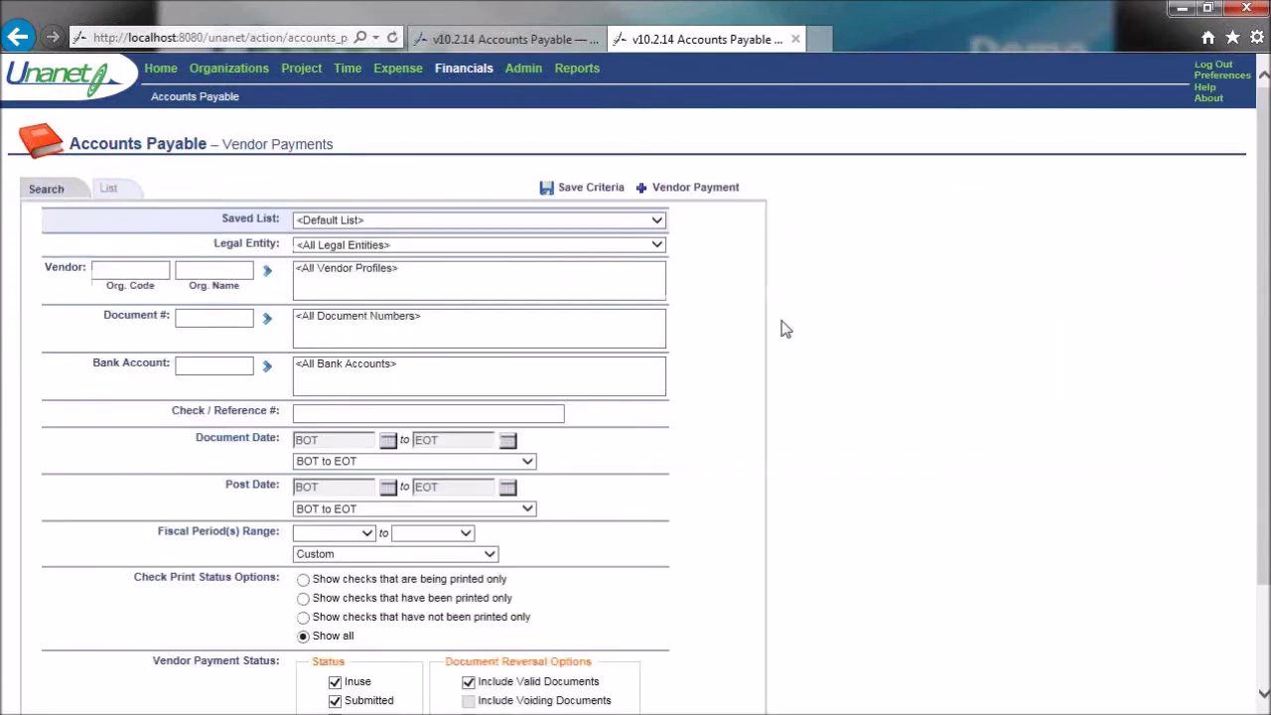
- Exclude Submitted payments from the vendor payment search
{"action": "scroll", "coordinate": [915, 380], "scroll_direction": "down", "scroll_amount": 3}
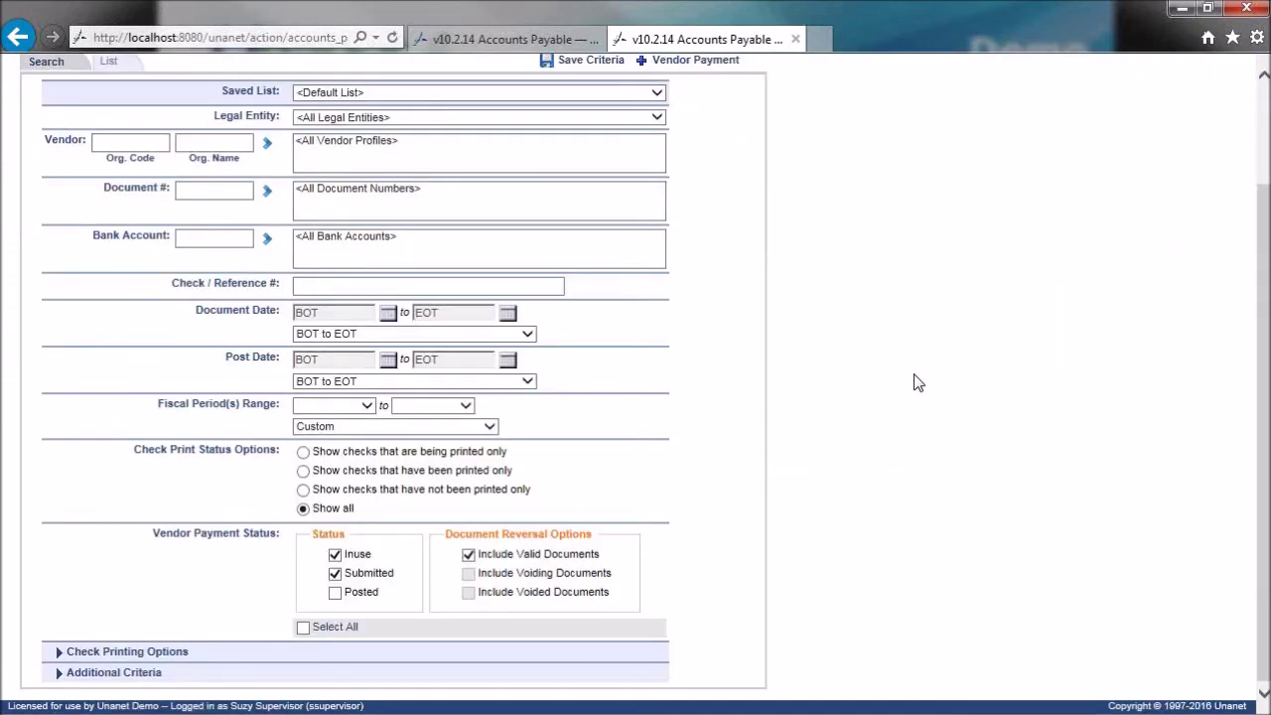
{"action": "left_click", "coordinate": [335, 574]}
{"action": "scroll", "coordinate": [854, 369], "scroll_direction": "up", "scroll_amount": 3}
- Enable Print Checks from Operating Account starting at check 57, and list the three in-use payments
{"action": "scroll", "coordinate": [899, 457], "scroll_direction": "down", "scroll_amount": 3}
{"action": "left_click", "coordinate": [62, 652]}
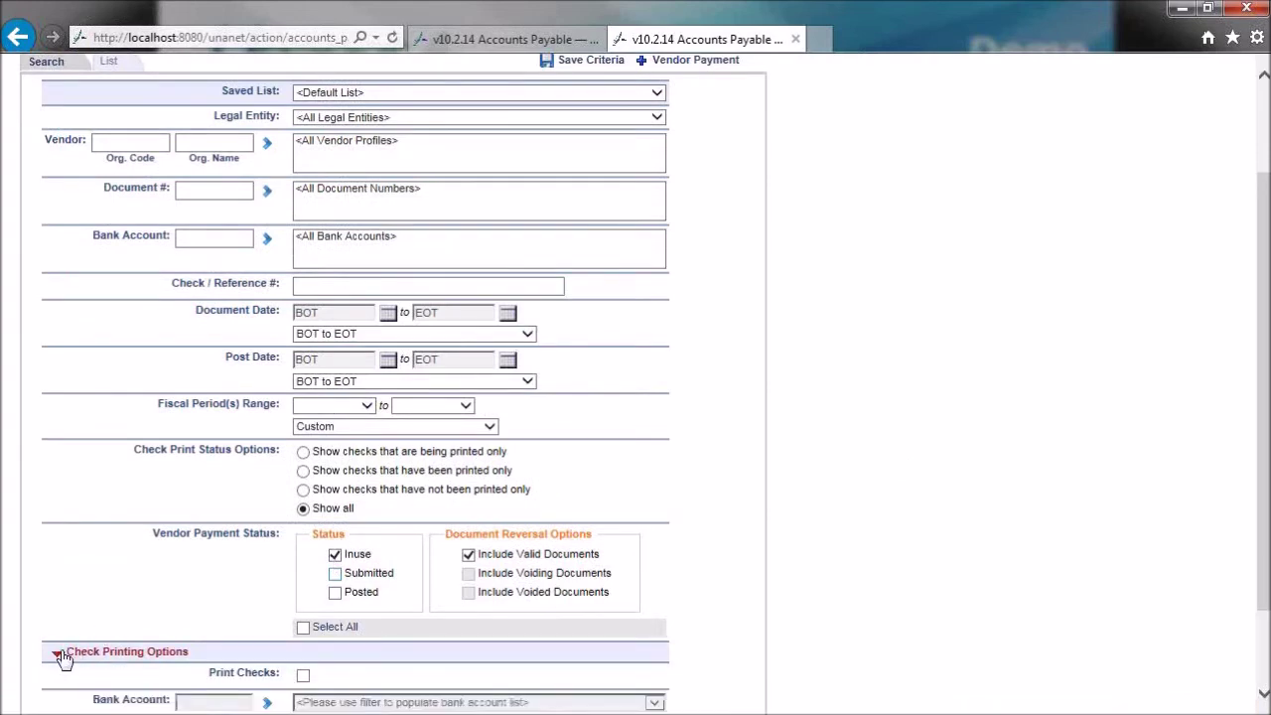
{"action": "scroll", "coordinate": [840, 524], "scroll_direction": "down", "scroll_amount": 3}
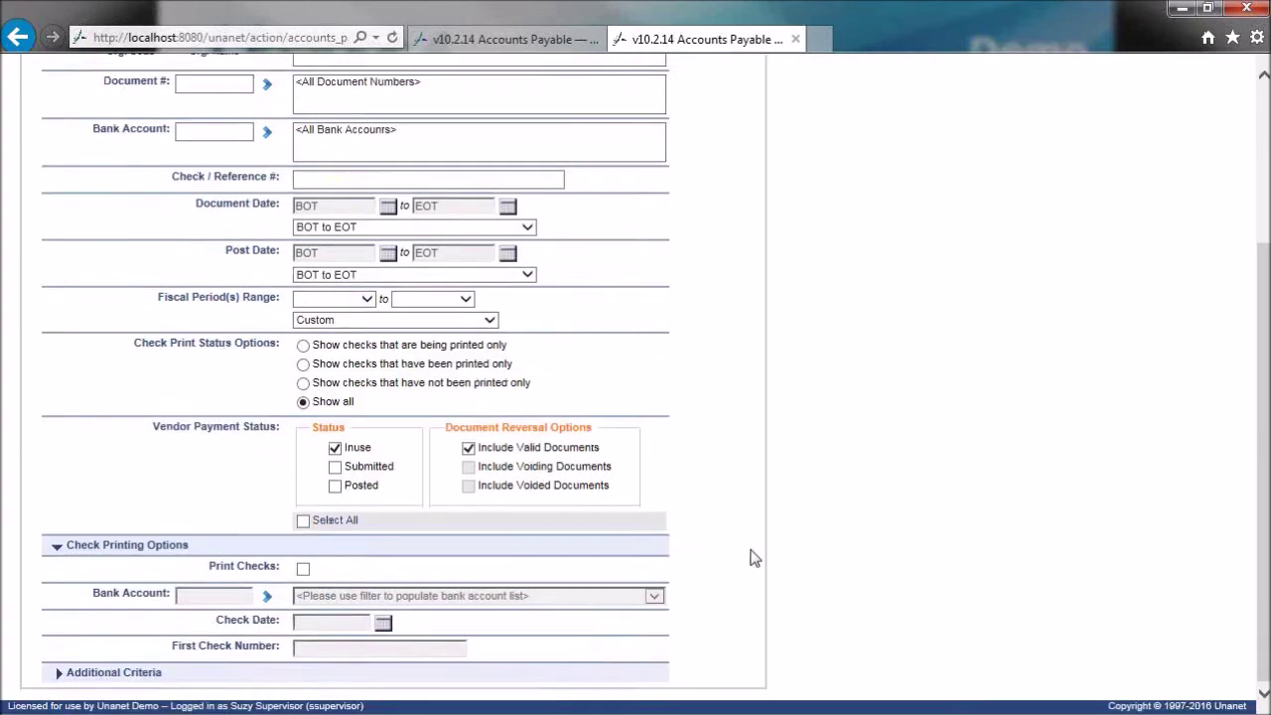
{"action": "left_click", "coordinate": [303, 569]}
{"action": "left_click", "coordinate": [228, 596]}
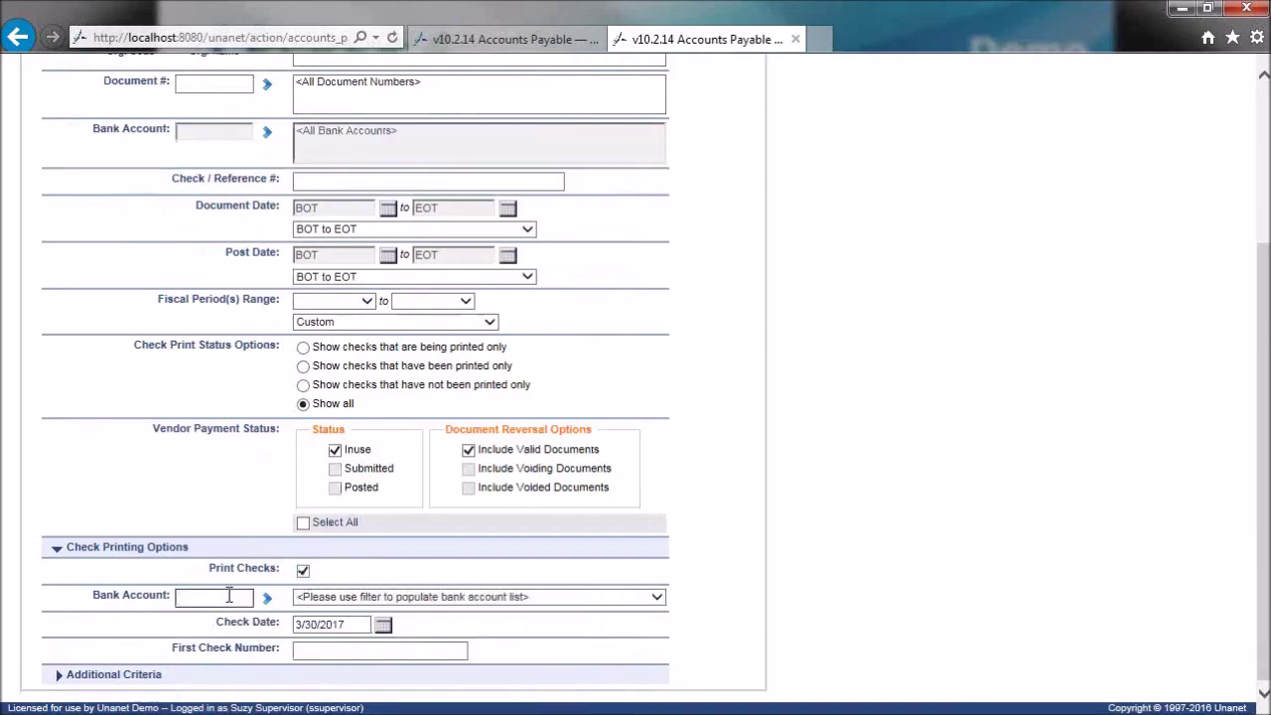
{"action": "left_click", "coordinate": [266, 597]}
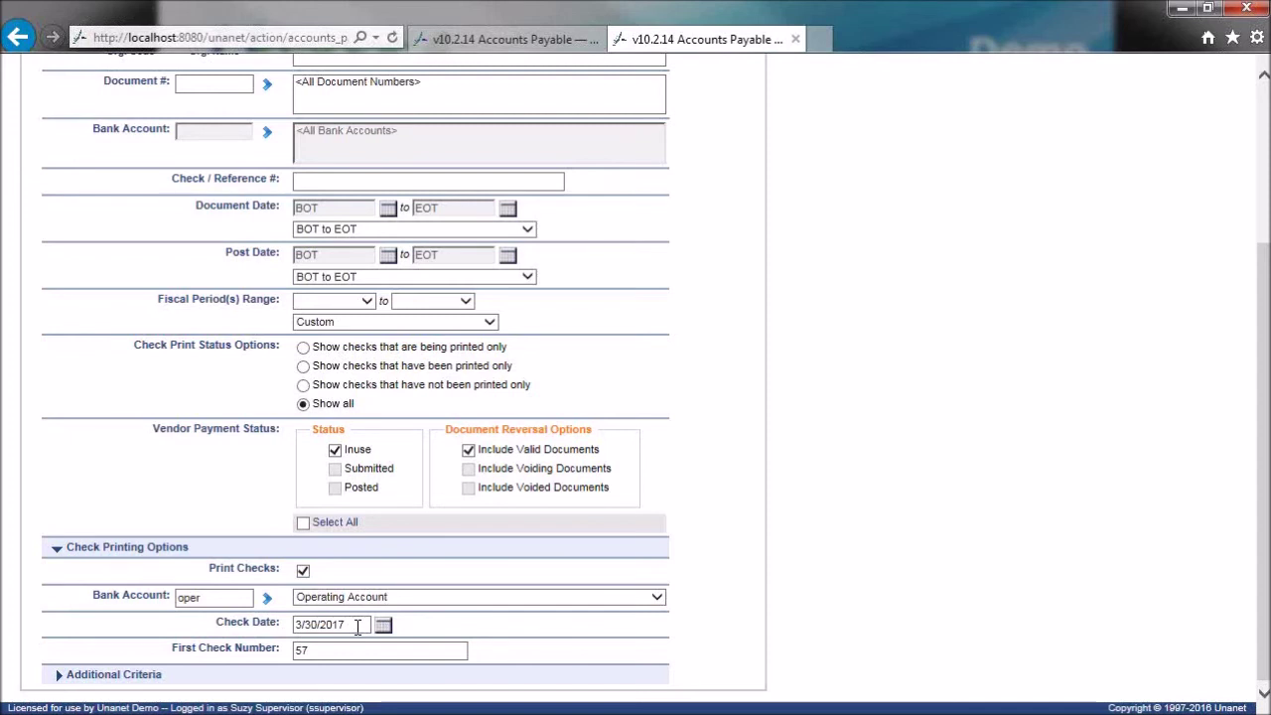
{"action": "left_click", "coordinate": [328, 651]}
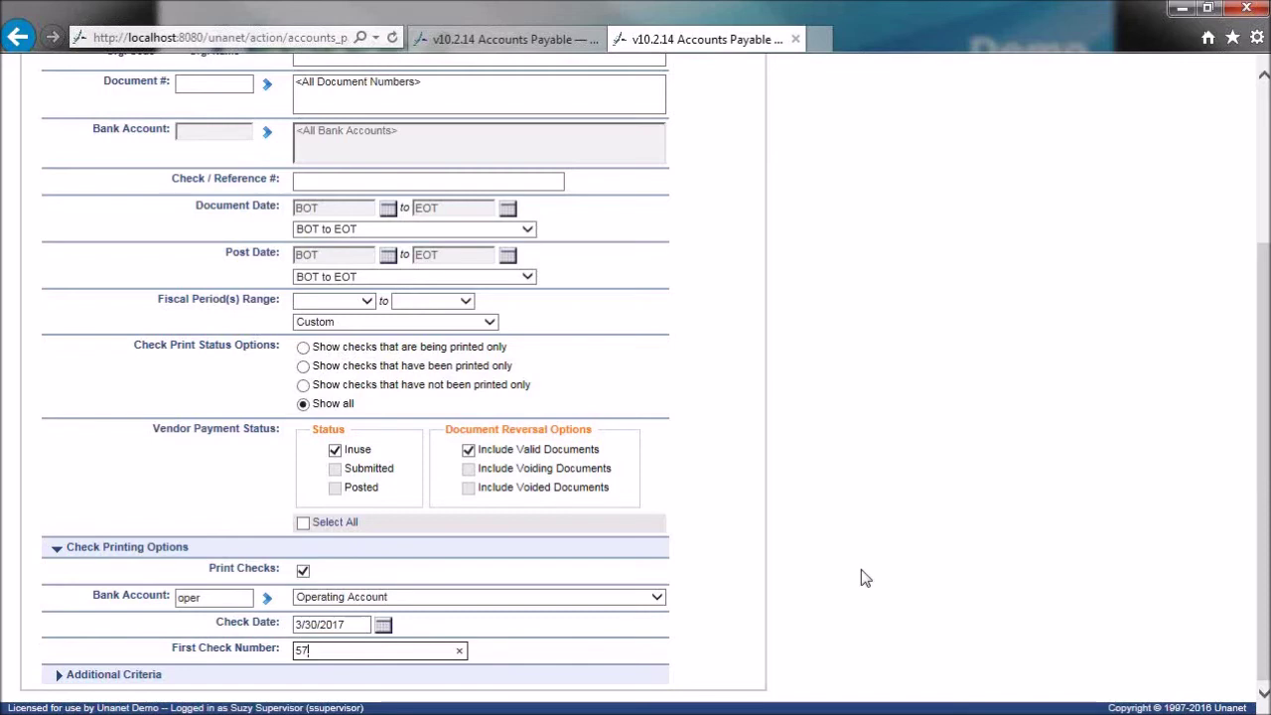
{"action": "scroll", "coordinate": [861, 576], "scroll_direction": "up", "scroll_amount": 5}
{"action": "left_click", "coordinate": [109, 190]}
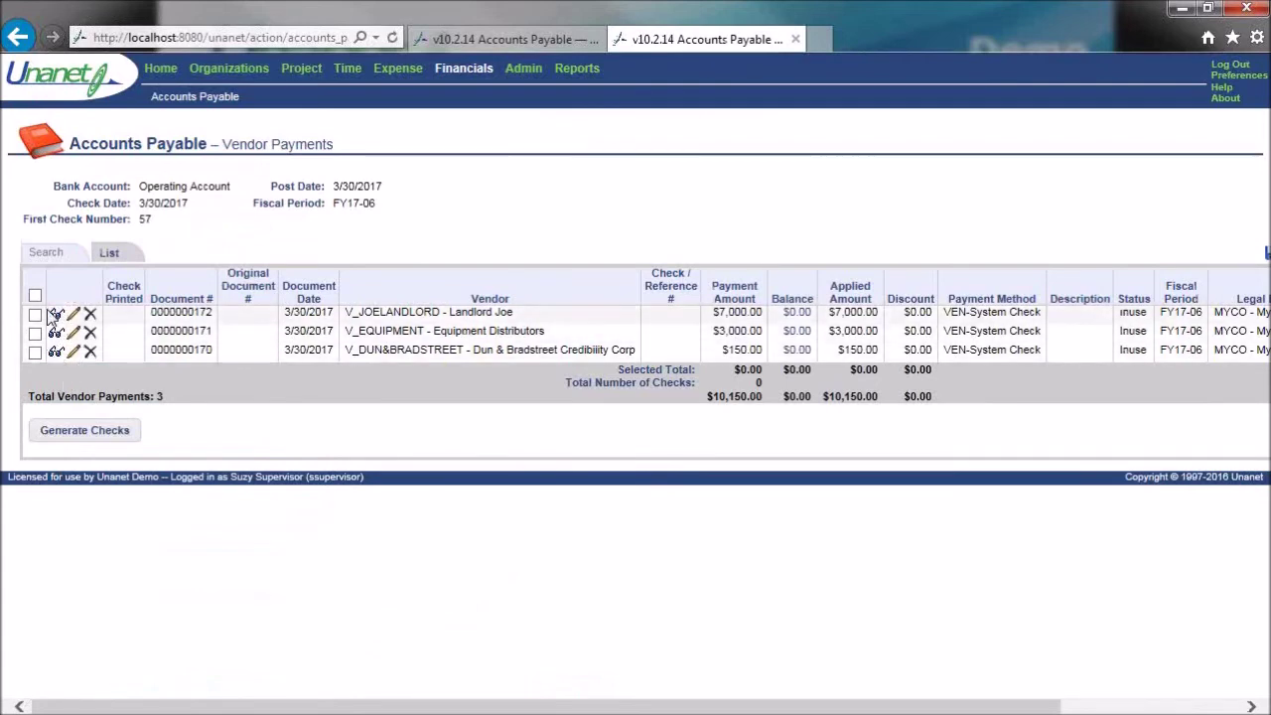
- Generate checks 57–59 for all three payments ($10,150.00) and download the checks PDF
{"action": "left_click", "coordinate": [35, 295]}
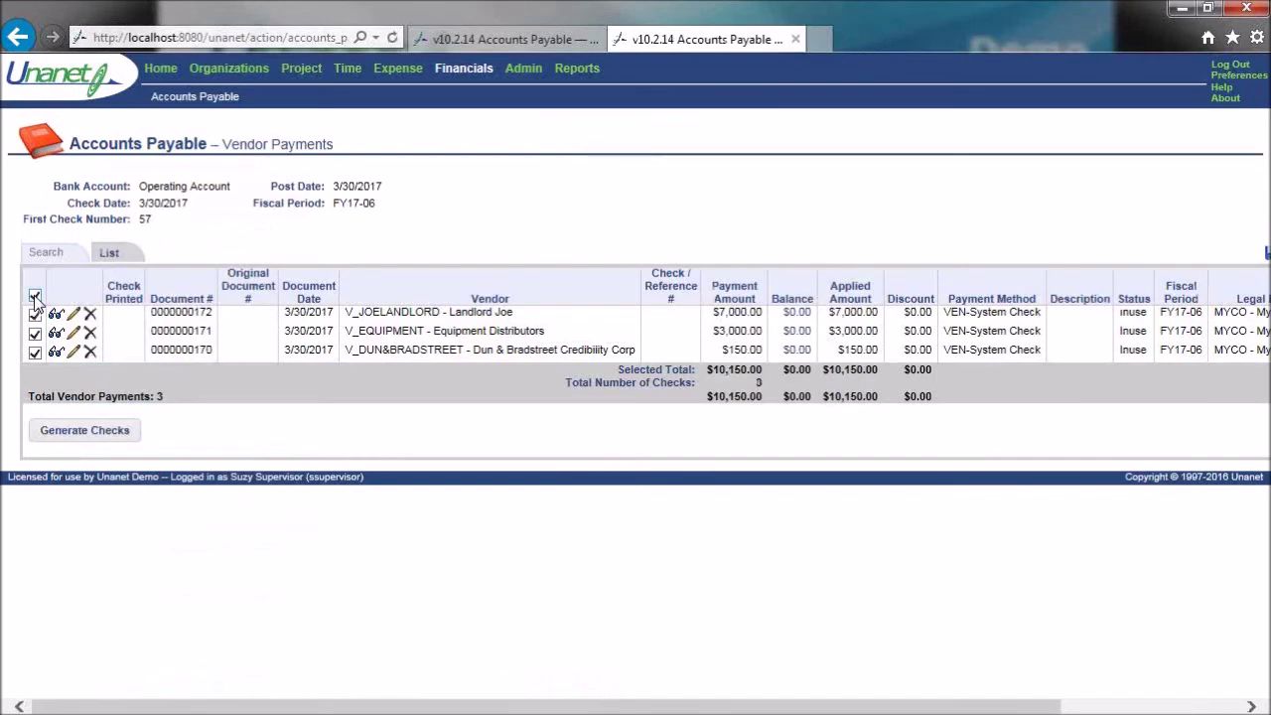
{"action": "left_click", "coordinate": [101, 432]}
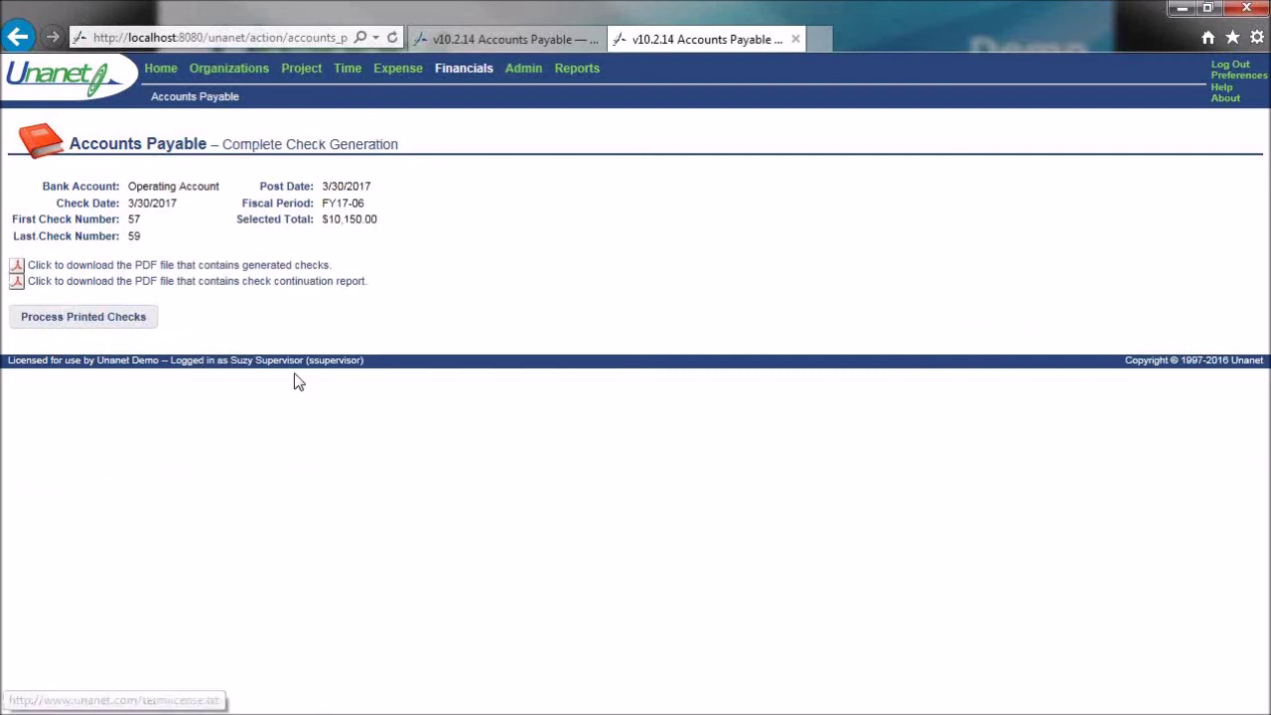
{"action": "left_click", "coordinate": [219, 266]}
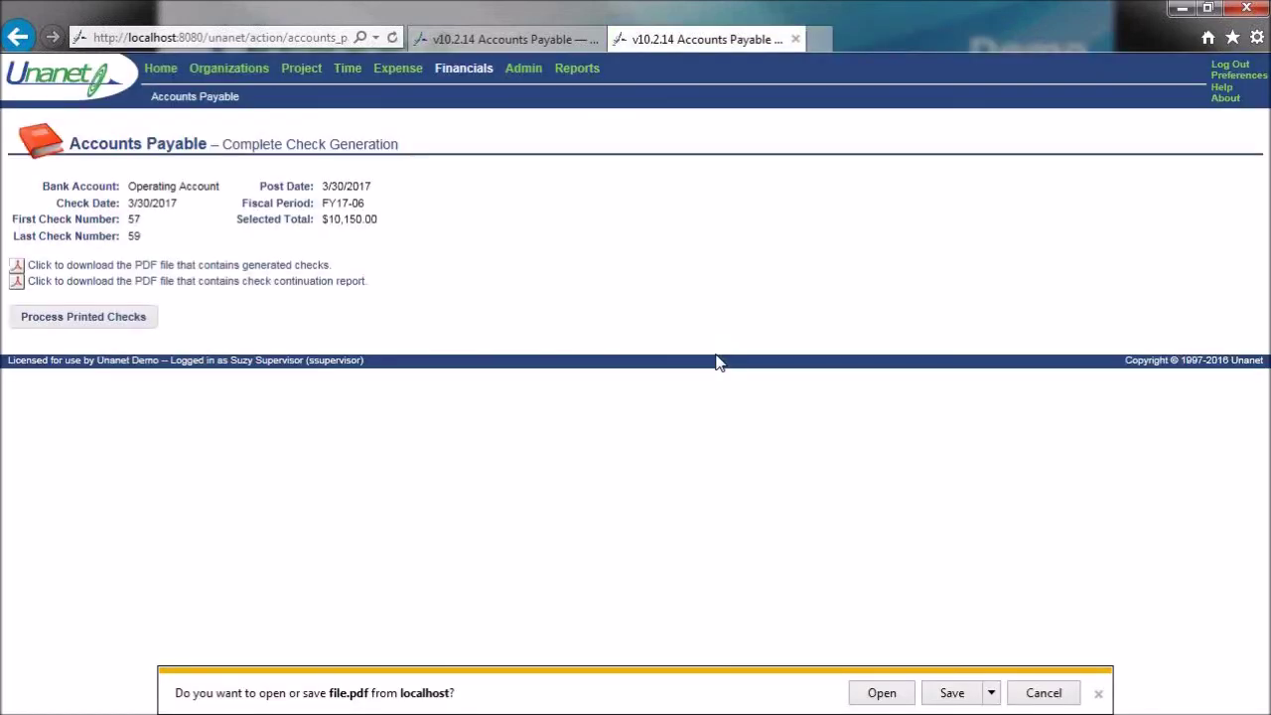
- Open file.pdf in Acrobat Reader at 75%, review checks 57–59, and close it
{"action": "left_click", "coordinate": [880, 693]}
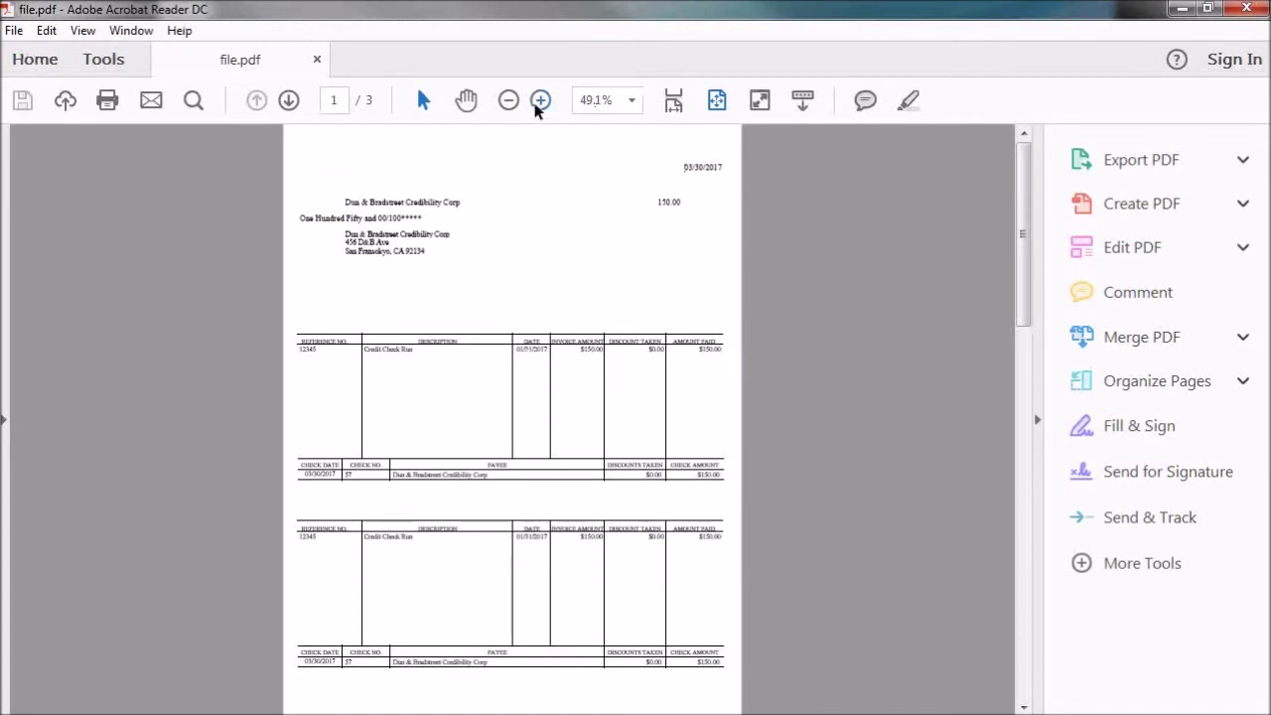
{"action": "left_click", "coordinate": [541, 100]}
{"action": "left_click", "coordinate": [540, 101]}
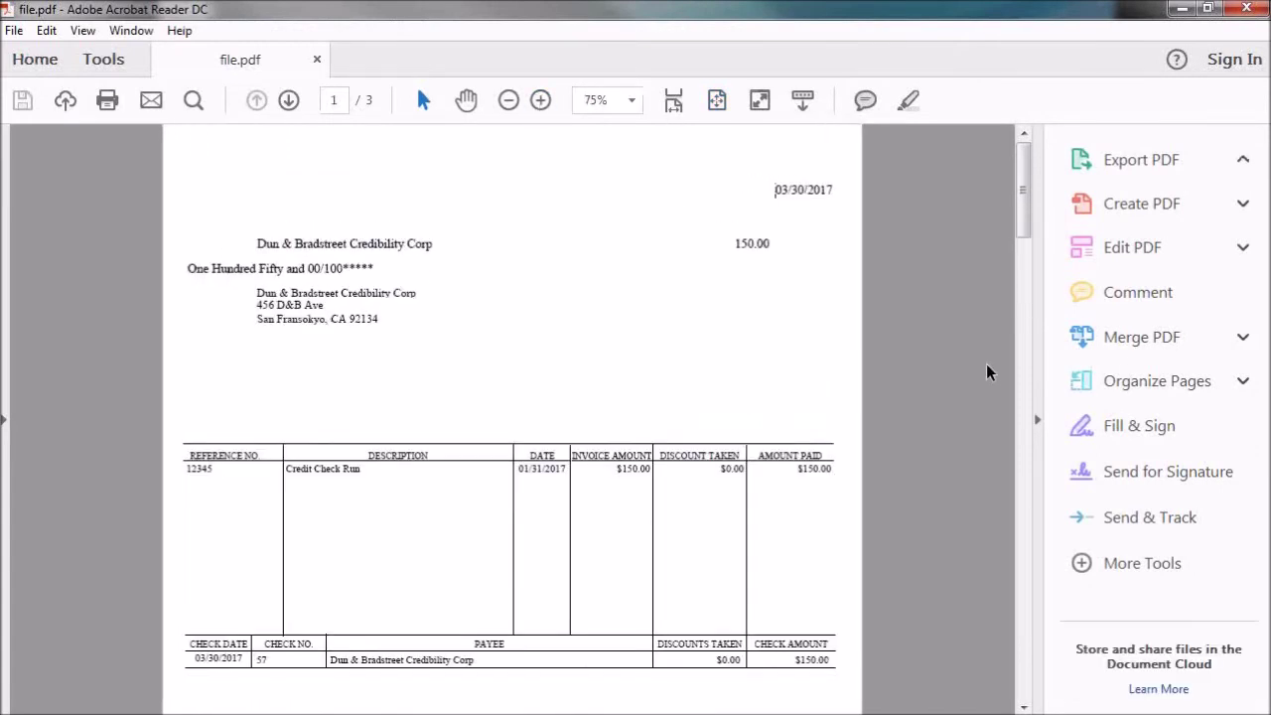
{"action": "scroll", "coordinate": [987, 372], "scroll_direction": "down", "scroll_amount": 4}
{"action": "scroll", "coordinate": [987, 372], "scroll_direction": "down", "scroll_amount": 6}
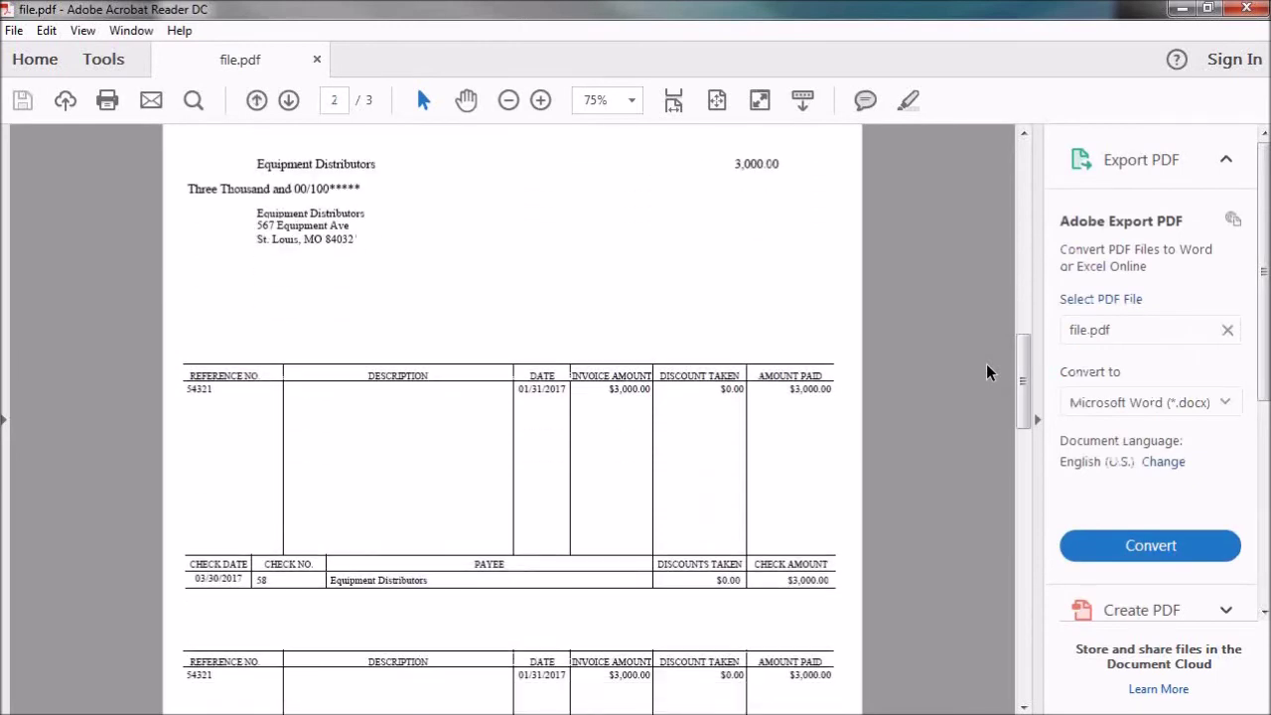
{"action": "scroll", "coordinate": [987, 372], "scroll_direction": "down", "scroll_amount": 10}
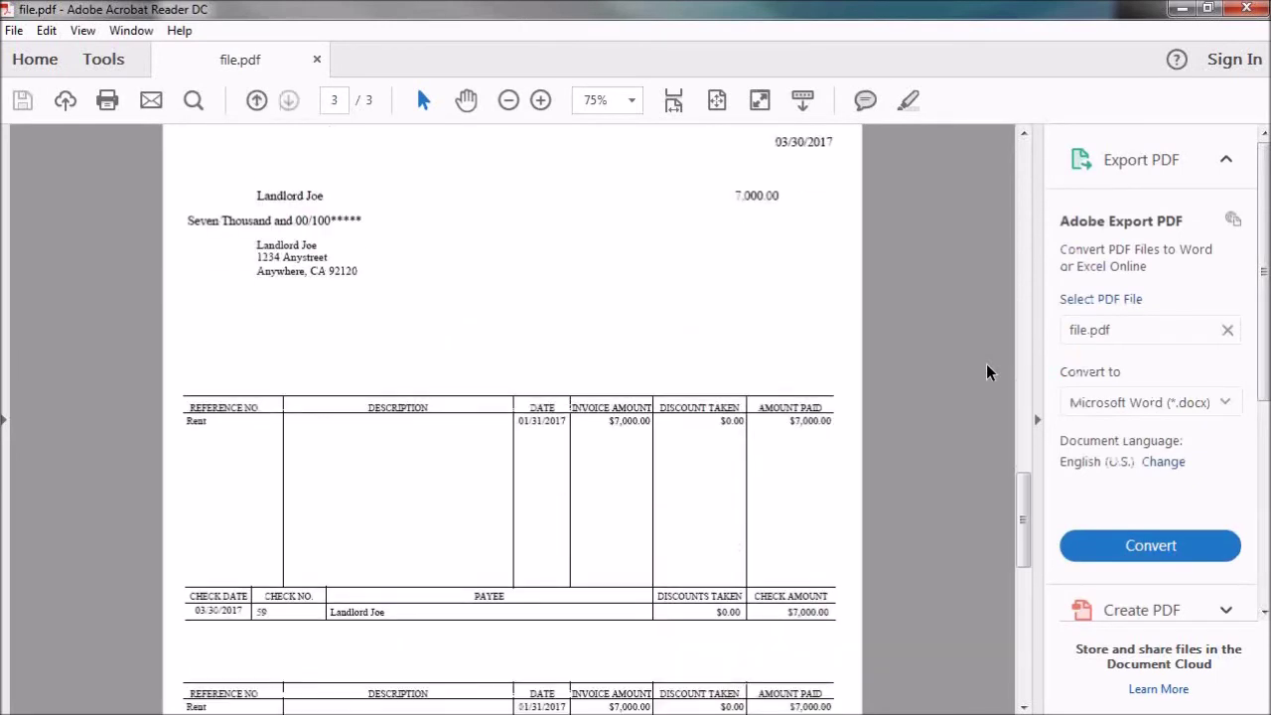
{"action": "scroll", "coordinate": [987, 372], "scroll_direction": "down", "scroll_amount": 5}
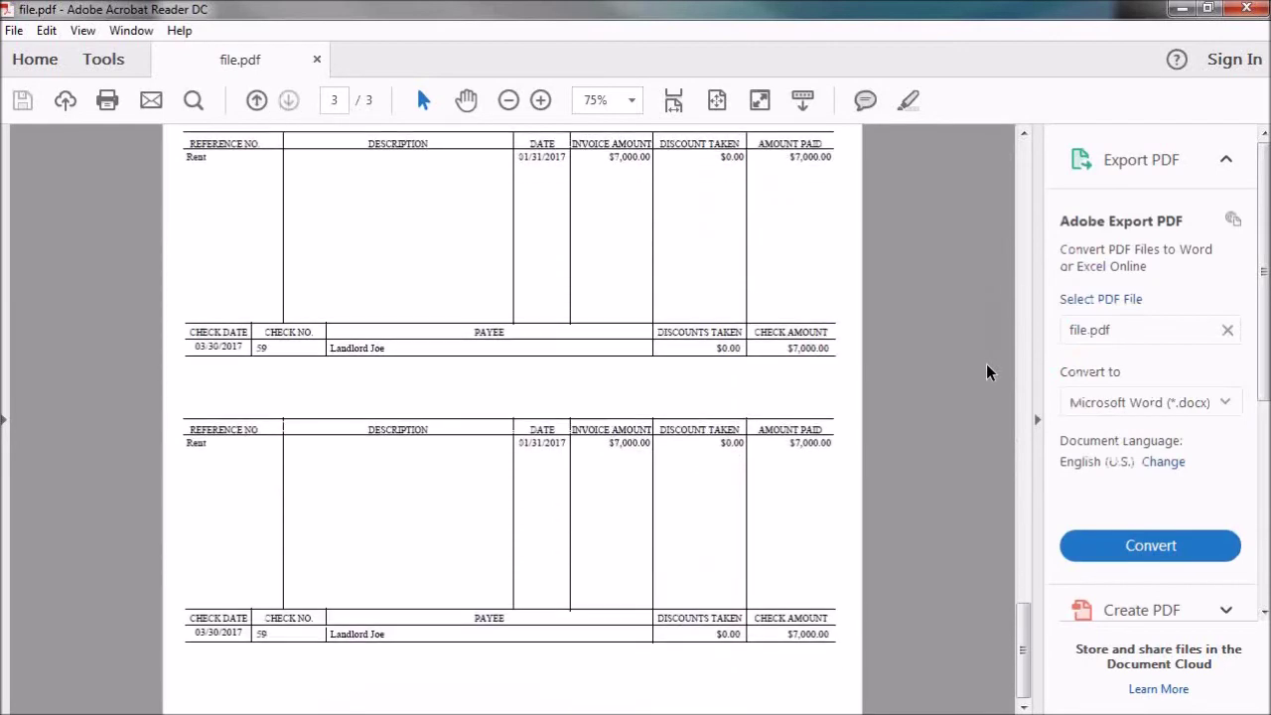
{"action": "left_click", "coordinate": [1245, 9]}
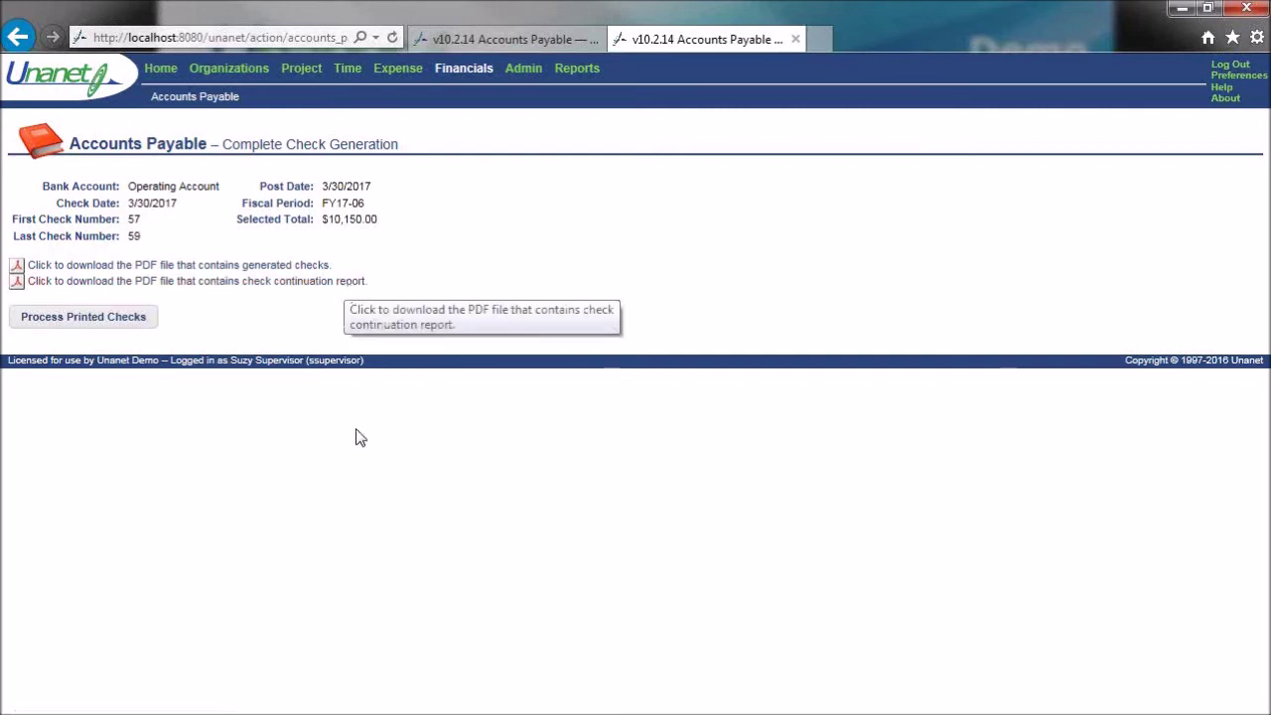
- Mark checks 57–59 as all printed correctly, complete check generation, and return to the Vendor Invoices tab
{"action": "left_click", "coordinate": [127, 318]}
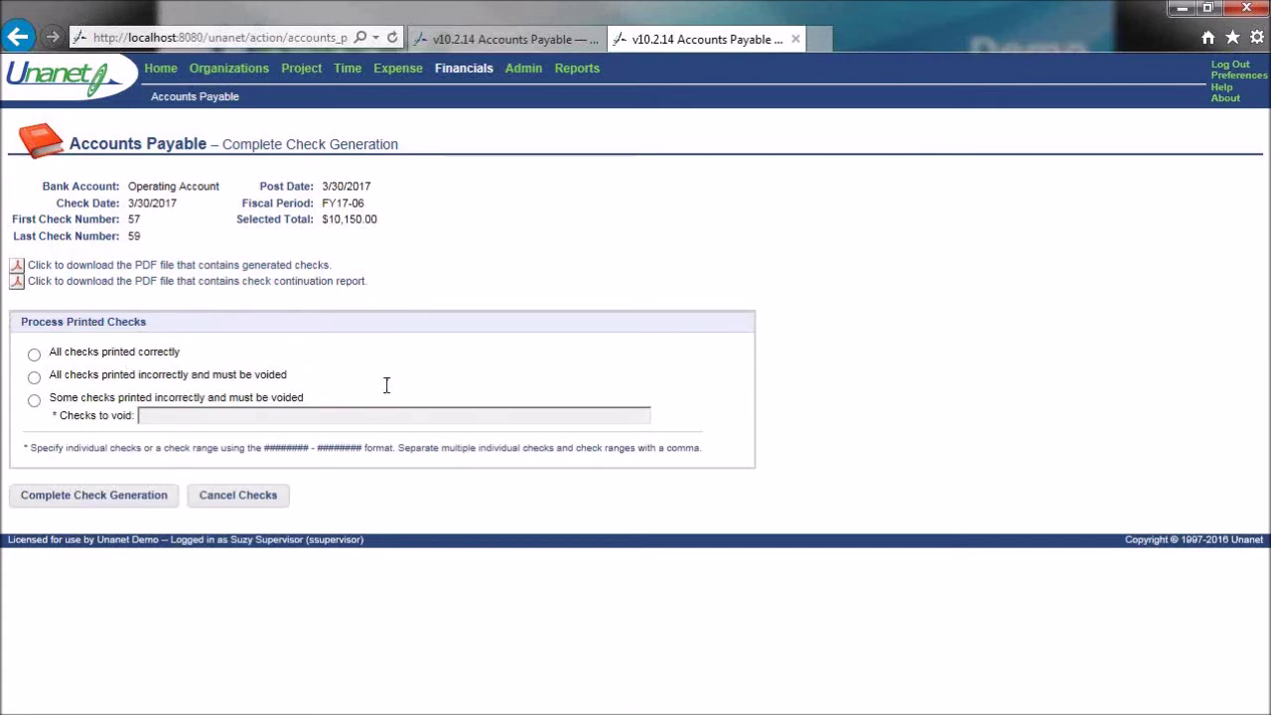
{"action": "left_click", "coordinate": [34, 400]}
{"action": "left_click", "coordinate": [195, 418]}
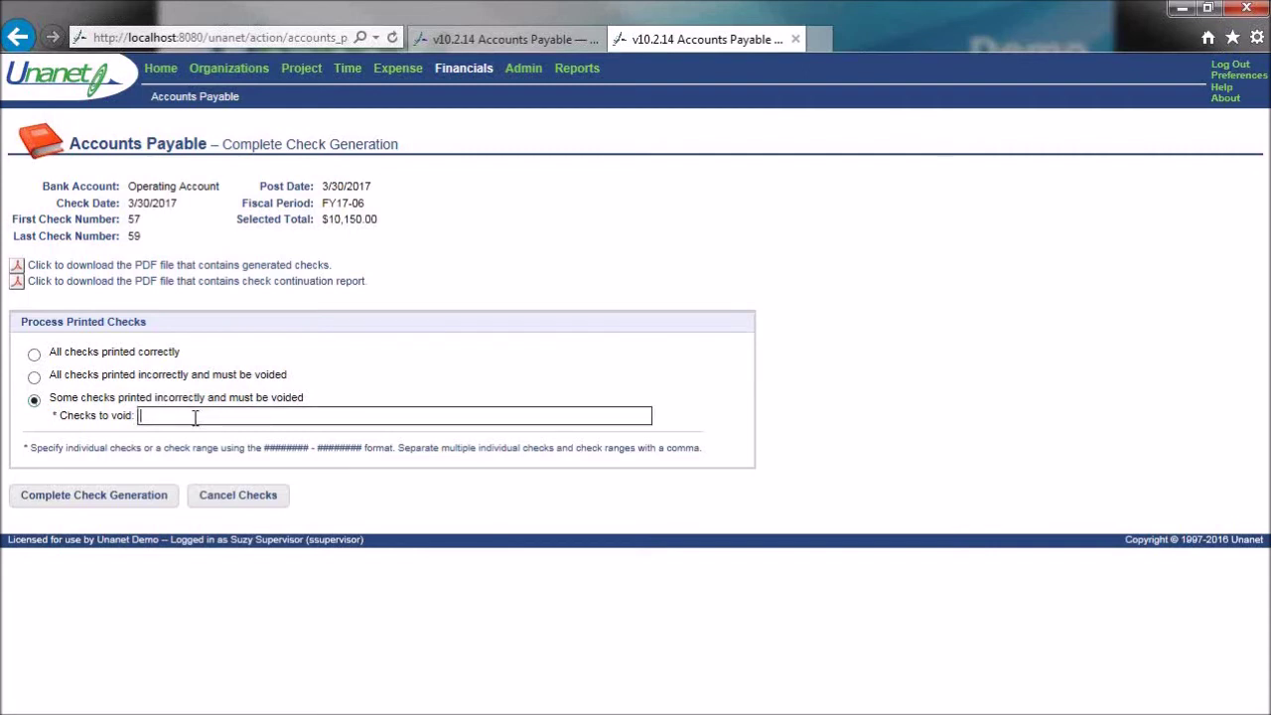
{"action": "left_click", "coordinate": [35, 378]}
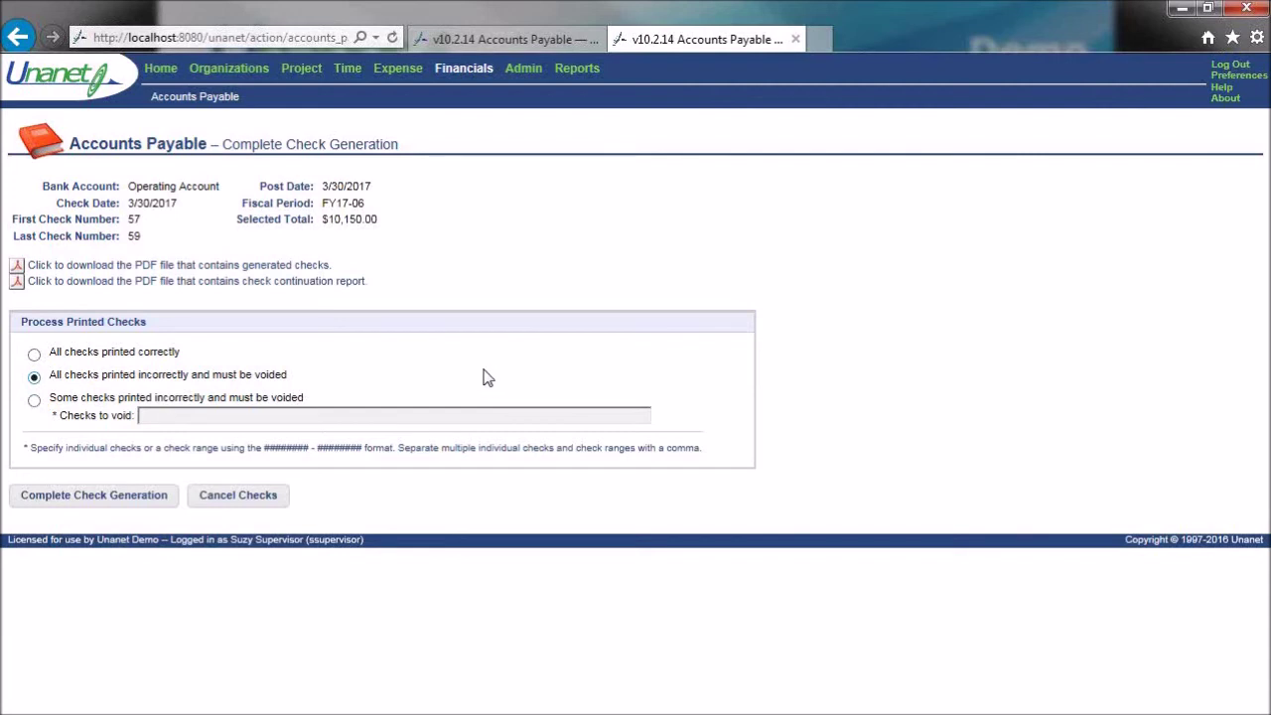
{"action": "left_click", "coordinate": [34, 357]}
{"action": "left_click_drag", "start_coordinate": [51, 352], "coordinate": [194, 370]}
{"action": "left_click", "coordinate": [240, 361]}
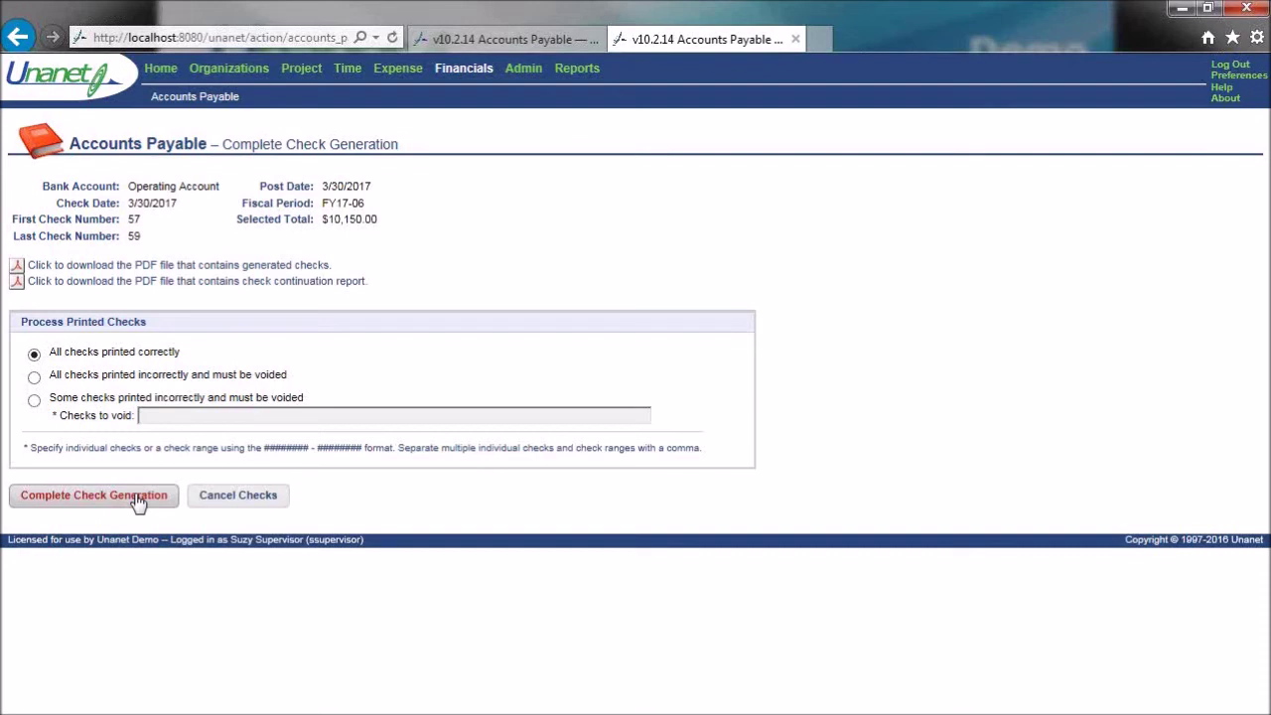
{"action": "left_click", "coordinate": [138, 500]}
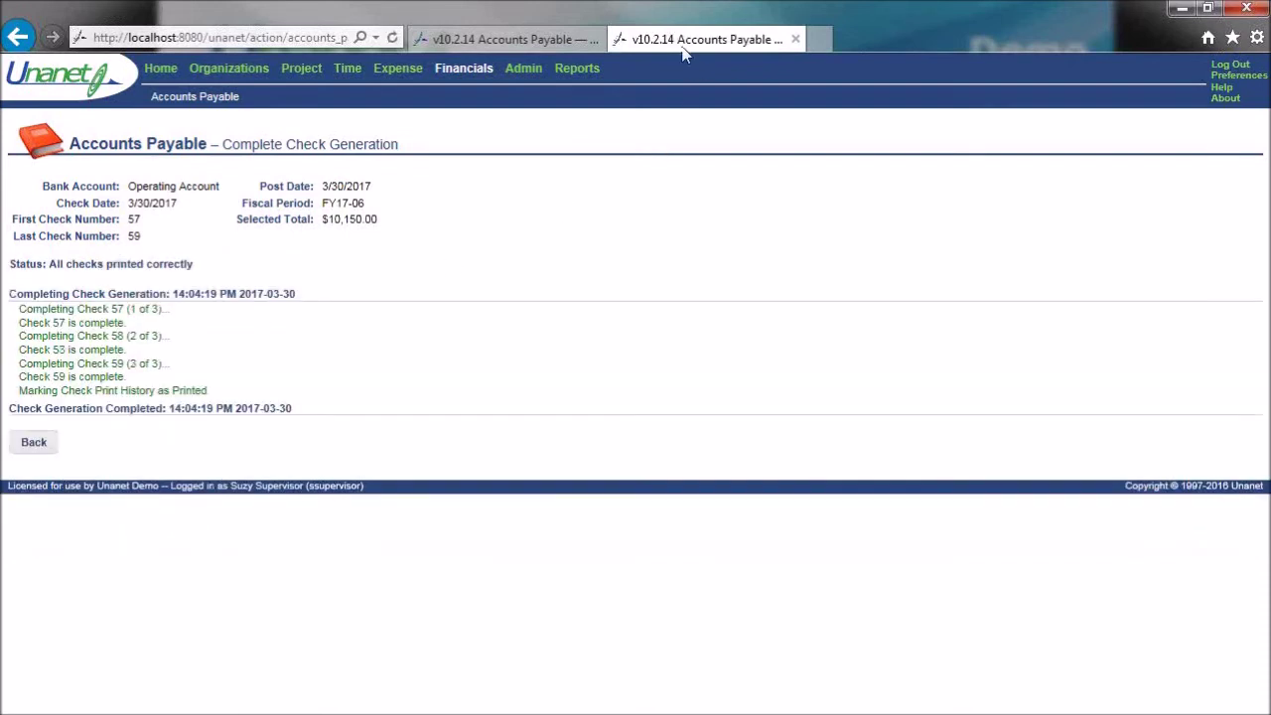
{"action": "left_click", "coordinate": [545, 45]}
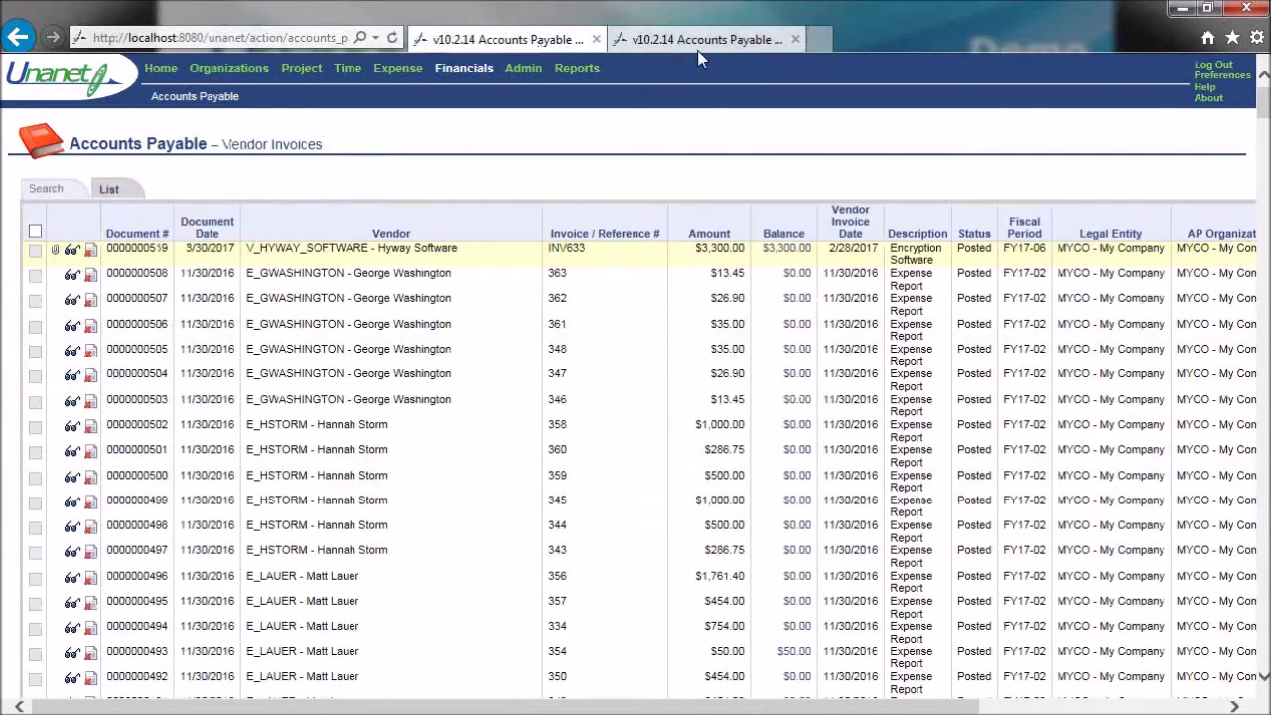
- Run the Accounts Payable Aging report as of 3/30/2017, showing a total of 7,460.40
{"action": "left_click", "coordinate": [621, 39]}
{"action": "left_click", "coordinate": [536, 41]}
{"action": "left_click", "coordinate": [580, 69]}
{"action": "left_click", "coordinate": [360, 221]}
{"action": "left_click", "coordinate": [71, 190]}
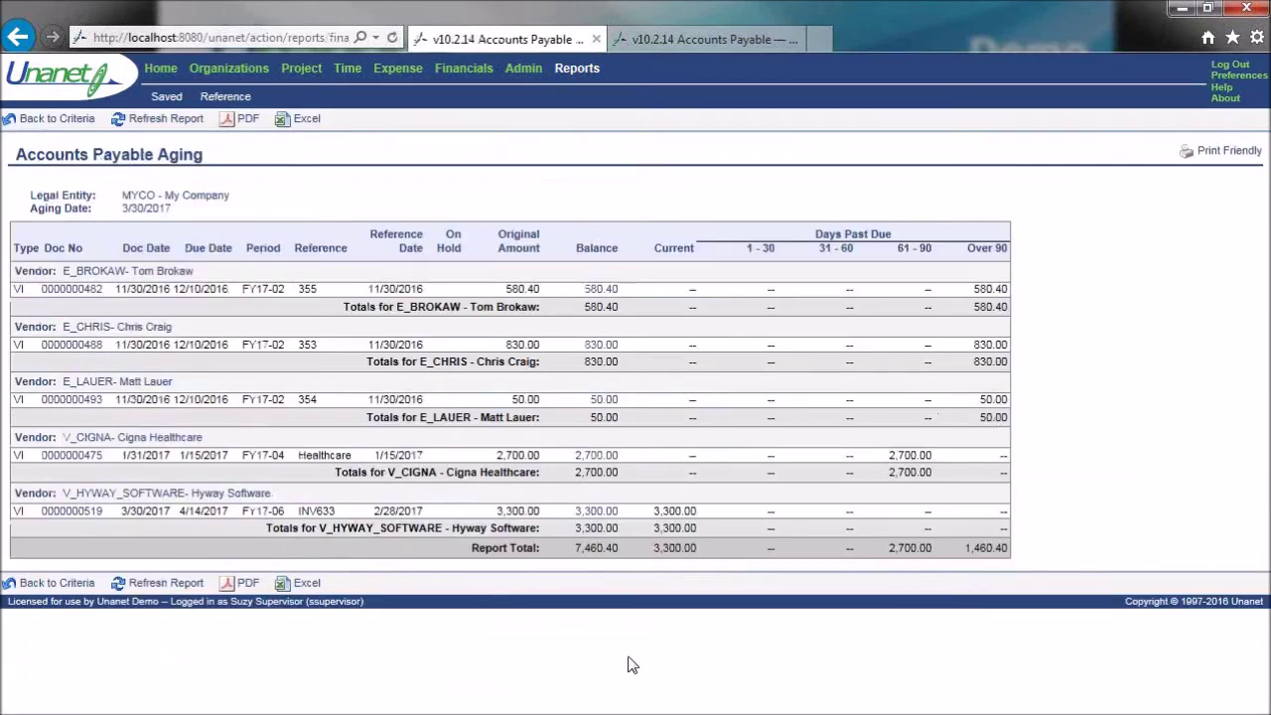
{"action": "left_click_drag", "start_coordinate": [570, 555], "coordinate": [591, 554]}
- Check the user's assigned roles in Preferences, then go back to the Financials dashboard
{"action": "left_click", "coordinate": [466, 70]}
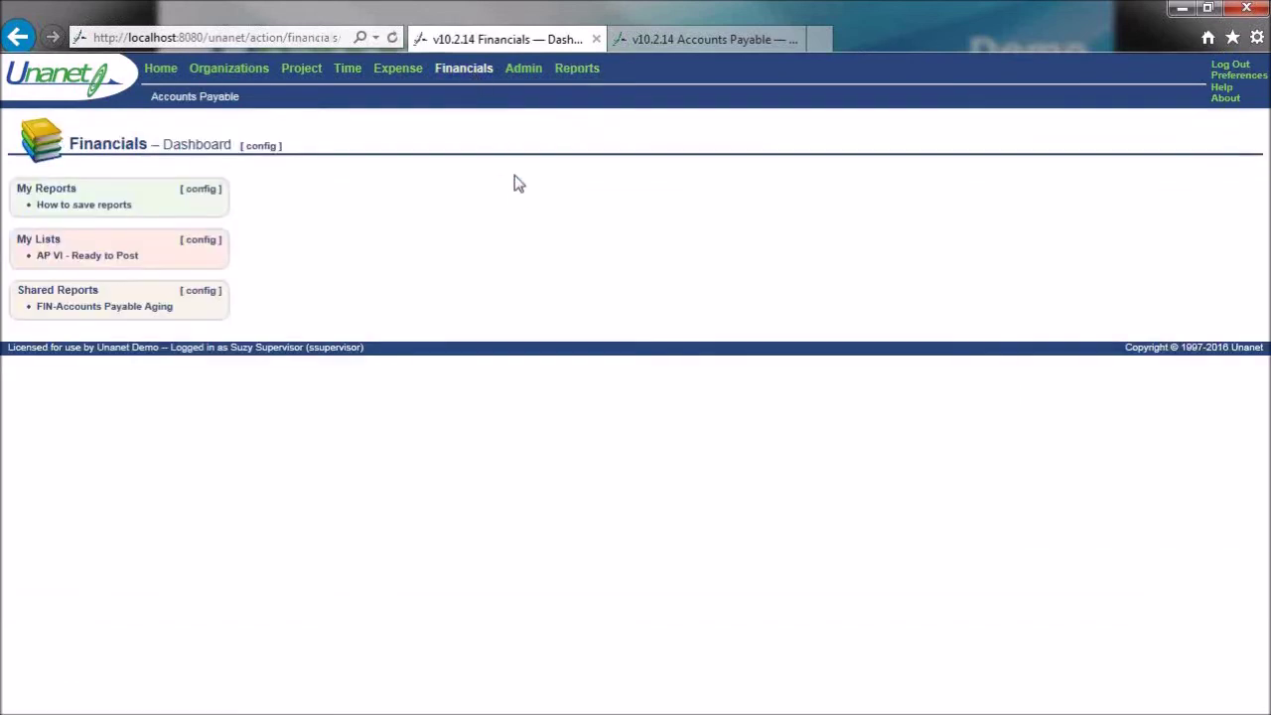
{"action": "left_click", "coordinate": [1237, 77]}
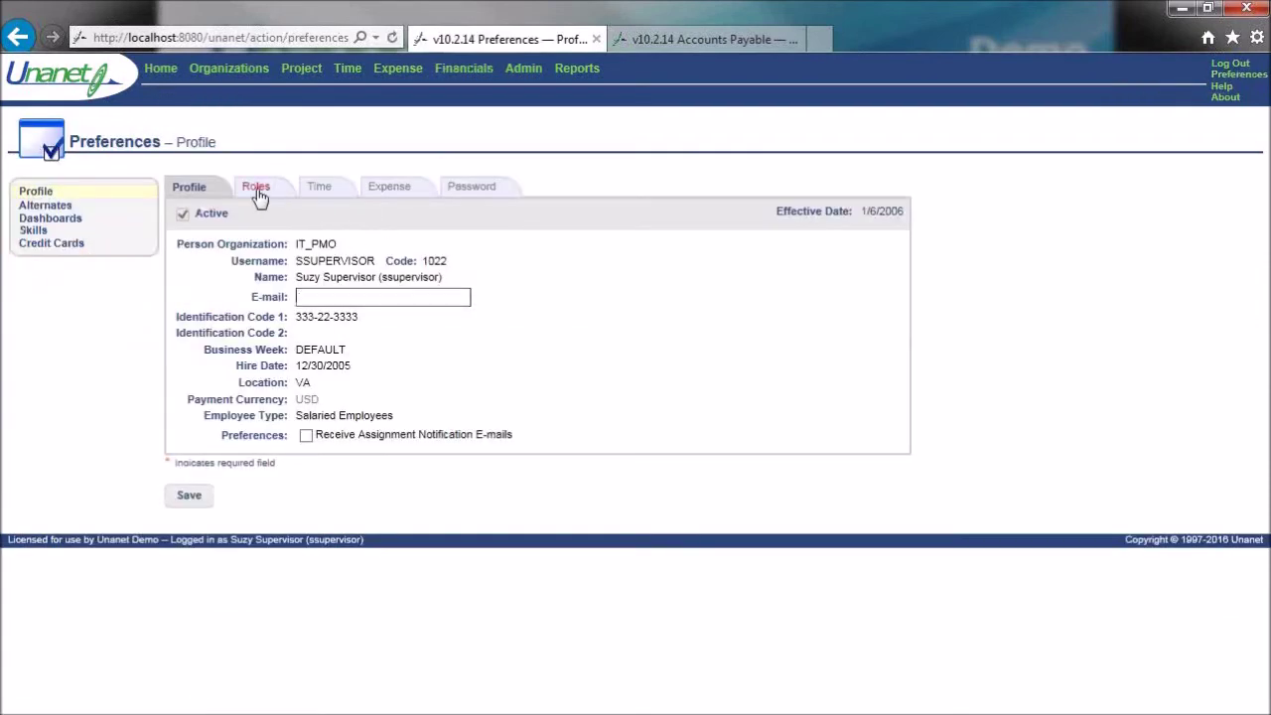
{"action": "left_click", "coordinate": [256, 188]}
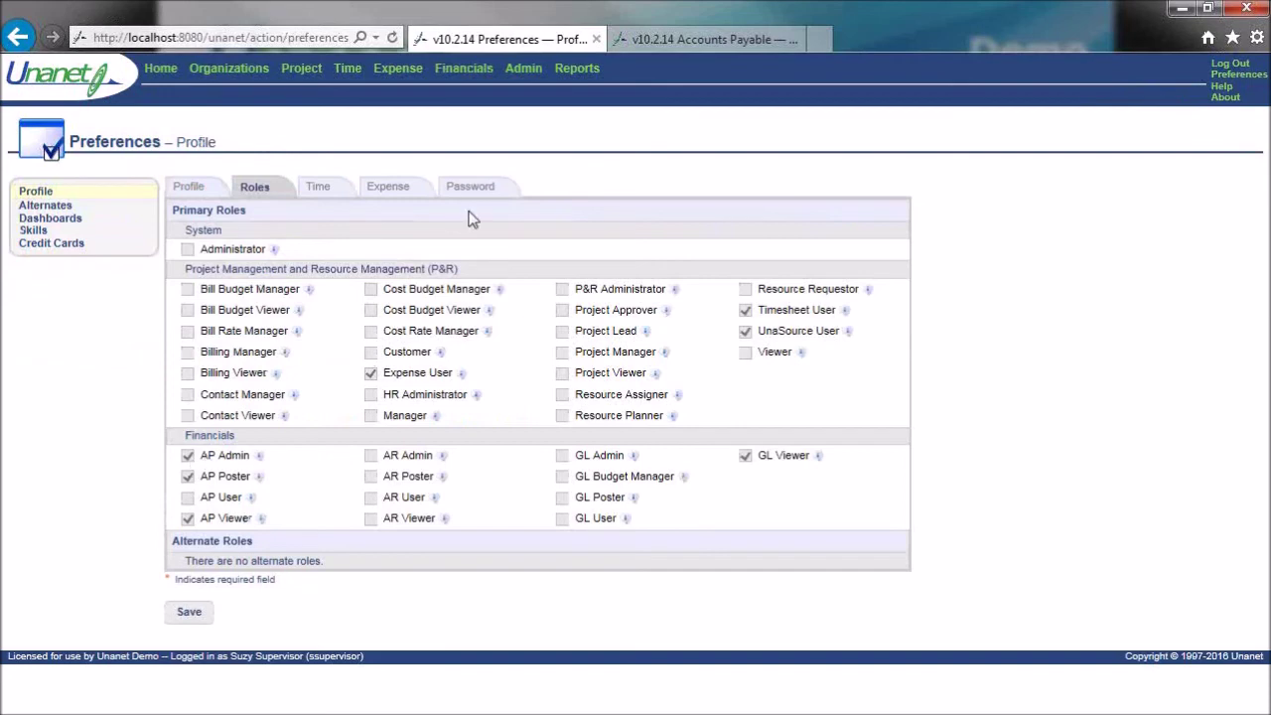
{"action": "left_click", "coordinate": [479, 72]}
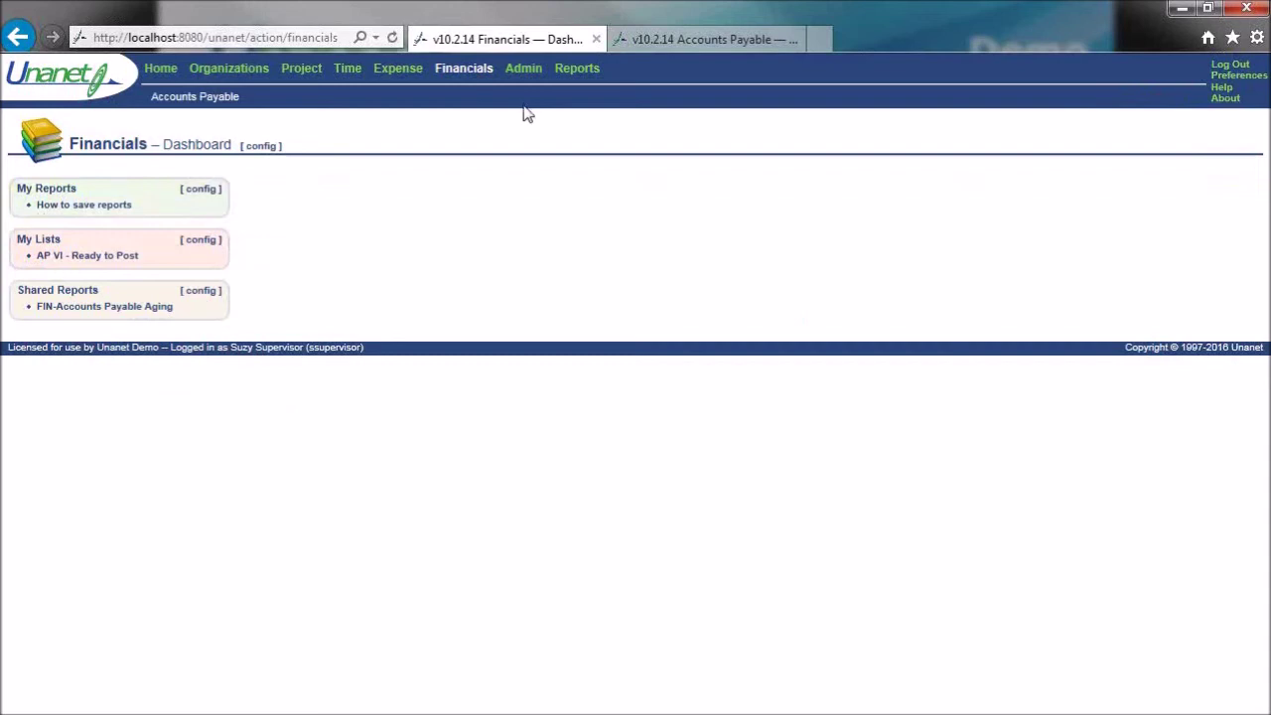
- List expense reports completed BOT to EOT for vendor invoice creation, posting on 3/31/2017
{"action": "mouse_move", "coordinate": [228, 103]}
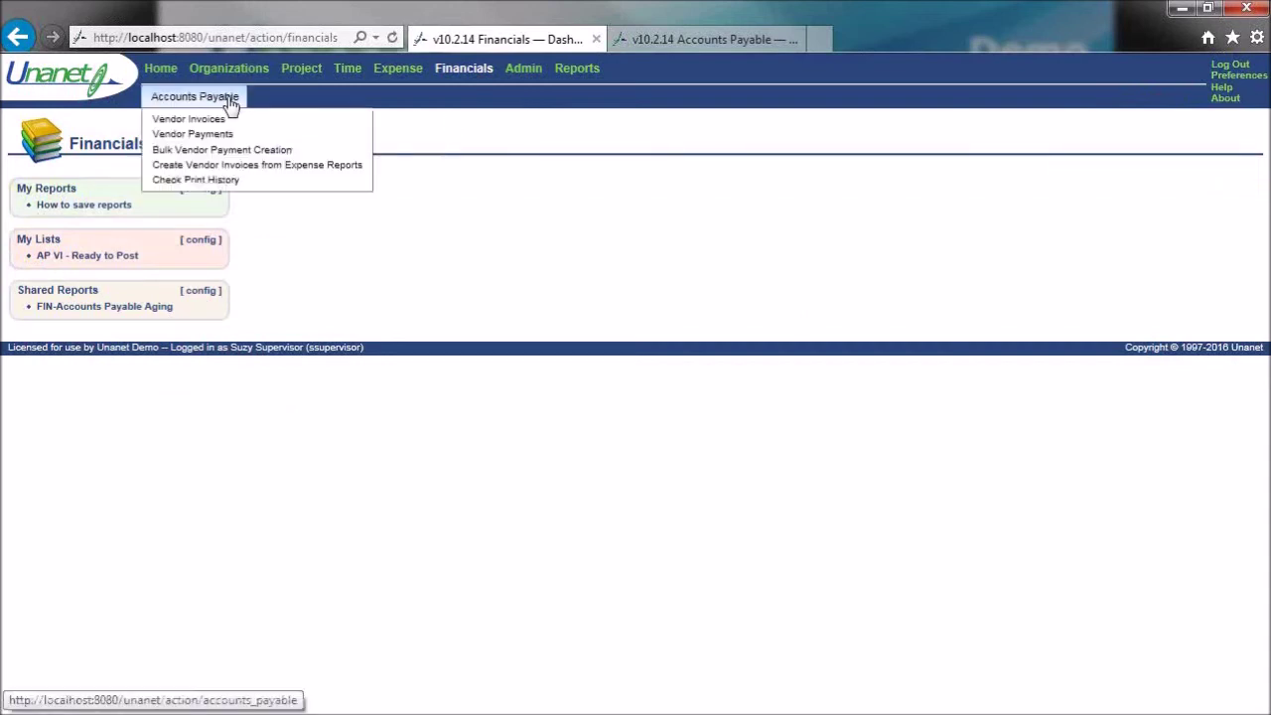
{"action": "left_click", "coordinate": [262, 171]}
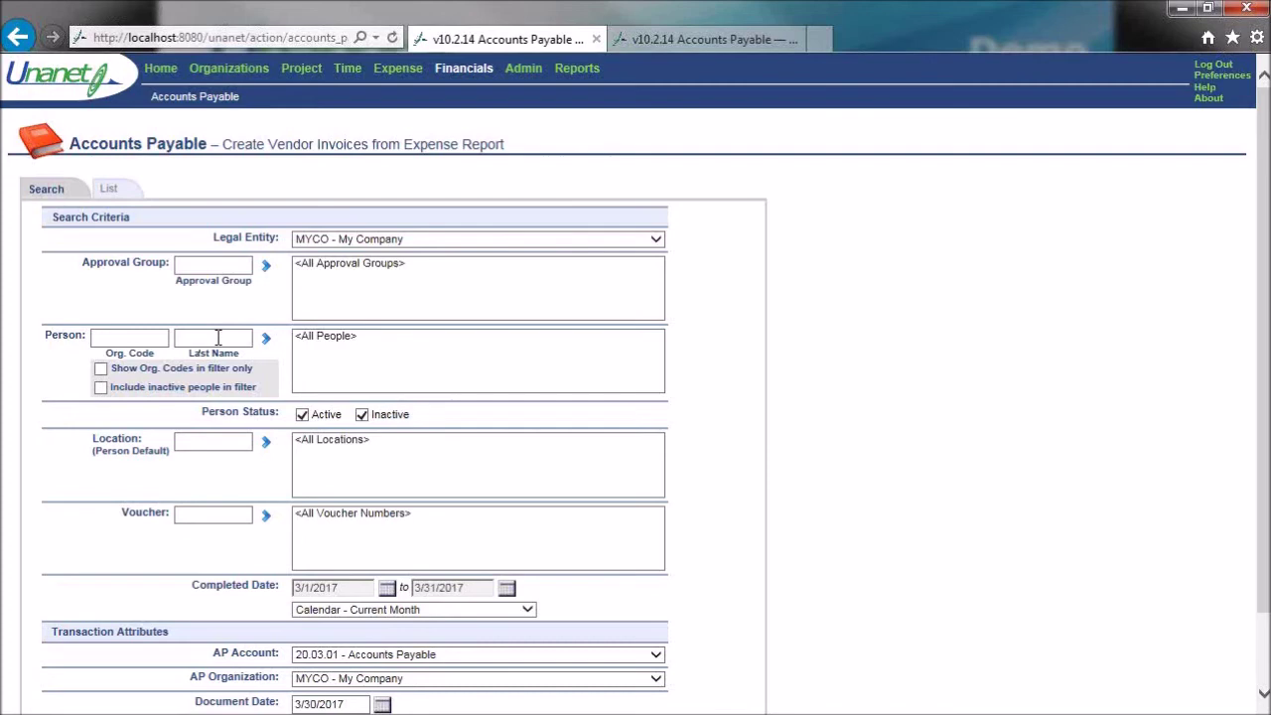
{"action": "left_click", "coordinate": [527, 608]}
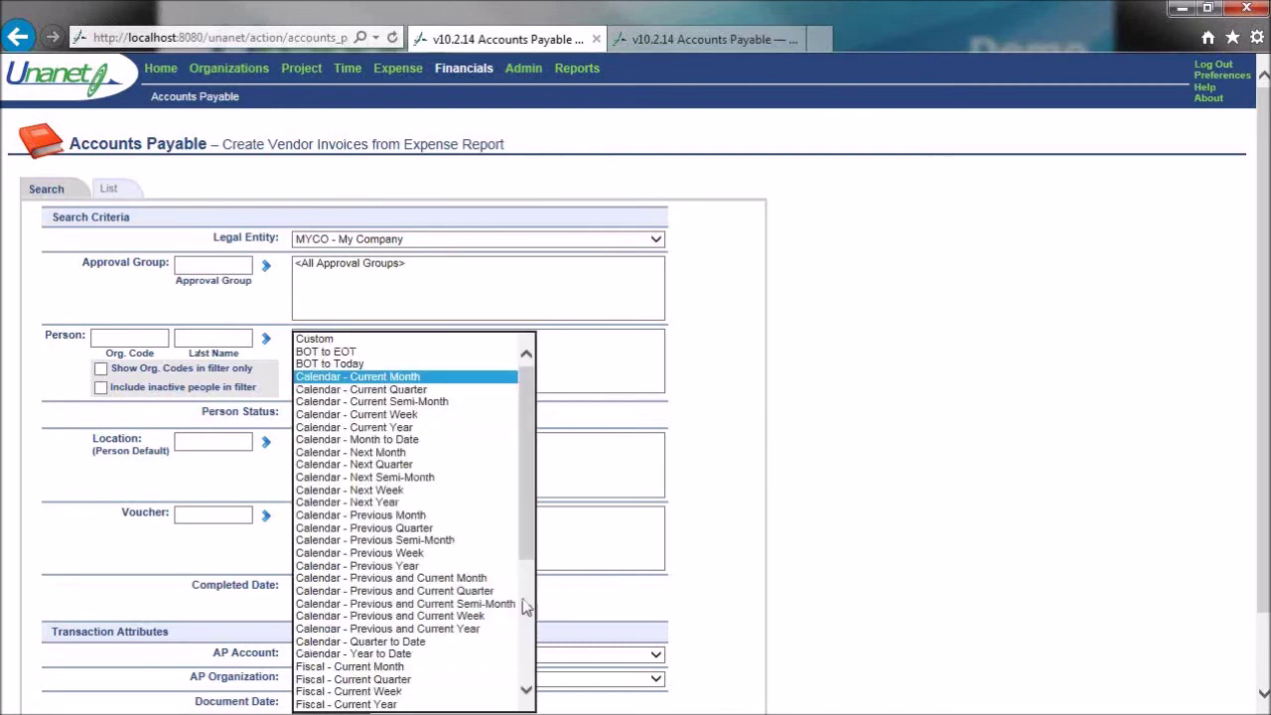
{"action": "left_click", "coordinate": [328, 352]}
{"action": "scroll", "coordinate": [924, 449], "scroll_direction": "down", "scroll_amount": 1}
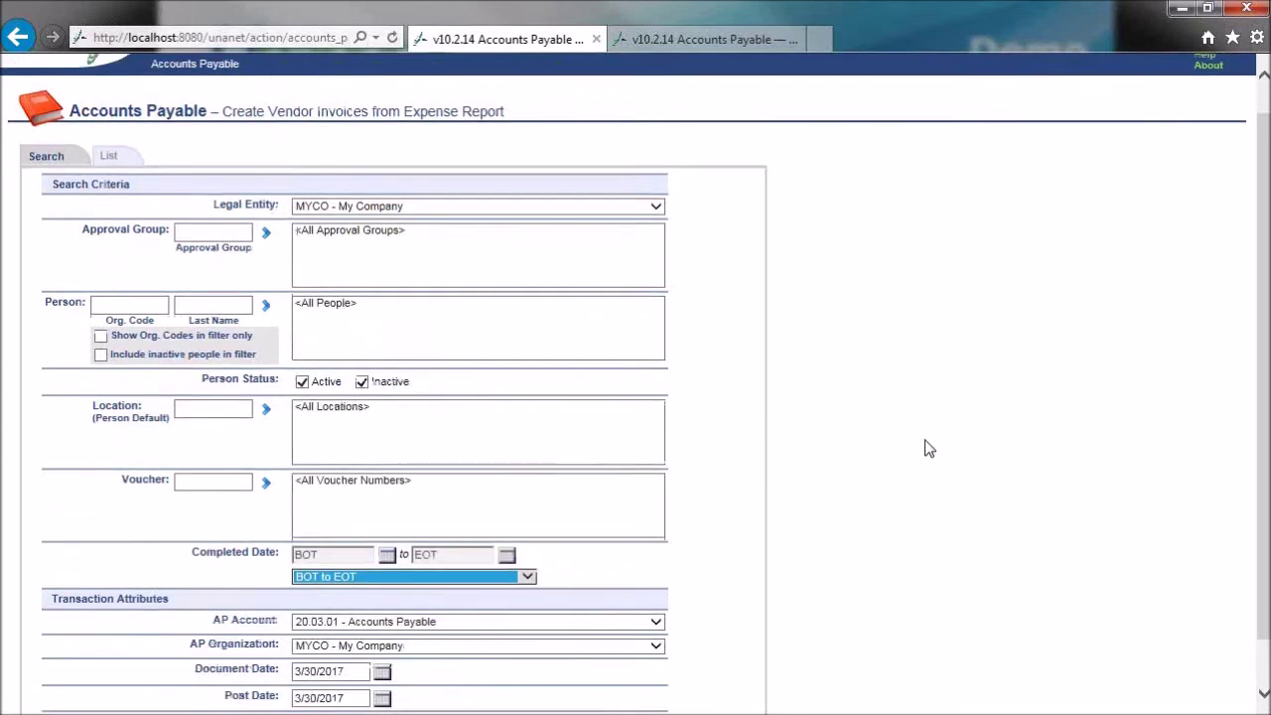
{"action": "scroll", "coordinate": [925, 449], "scroll_direction": "down", "scroll_amount": 2}
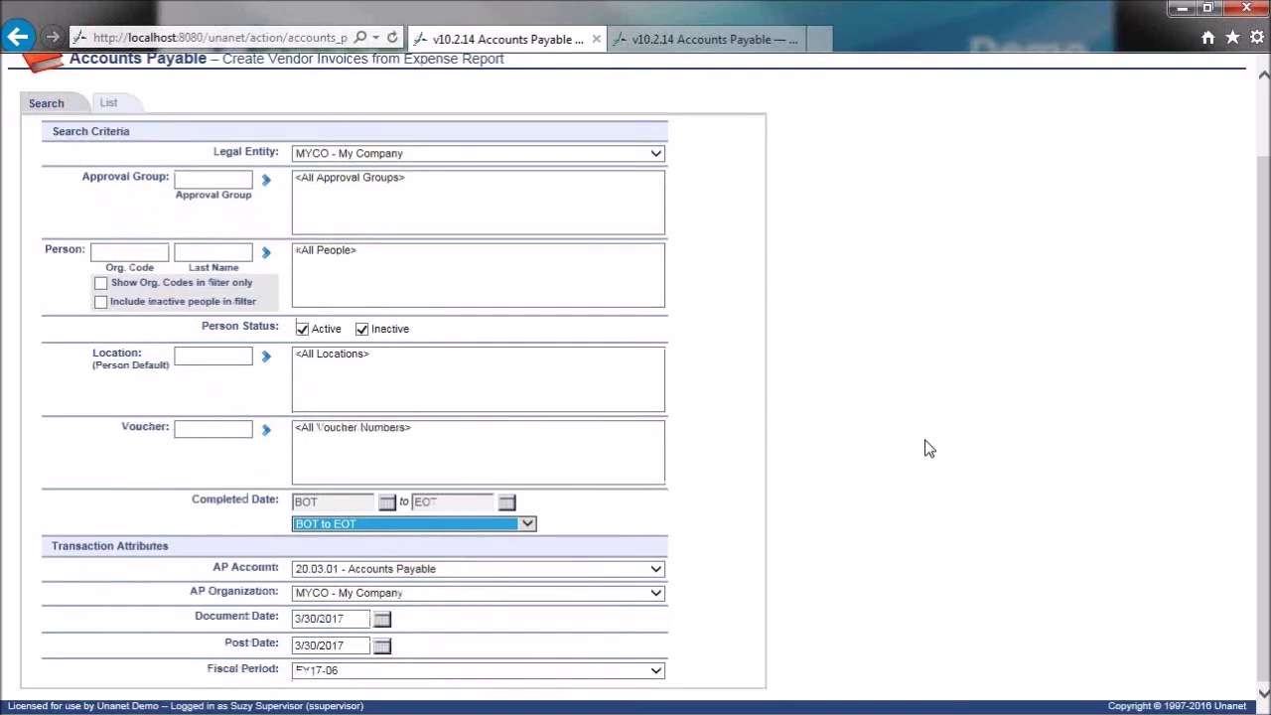
{"action": "left_click", "coordinate": [382, 647]}
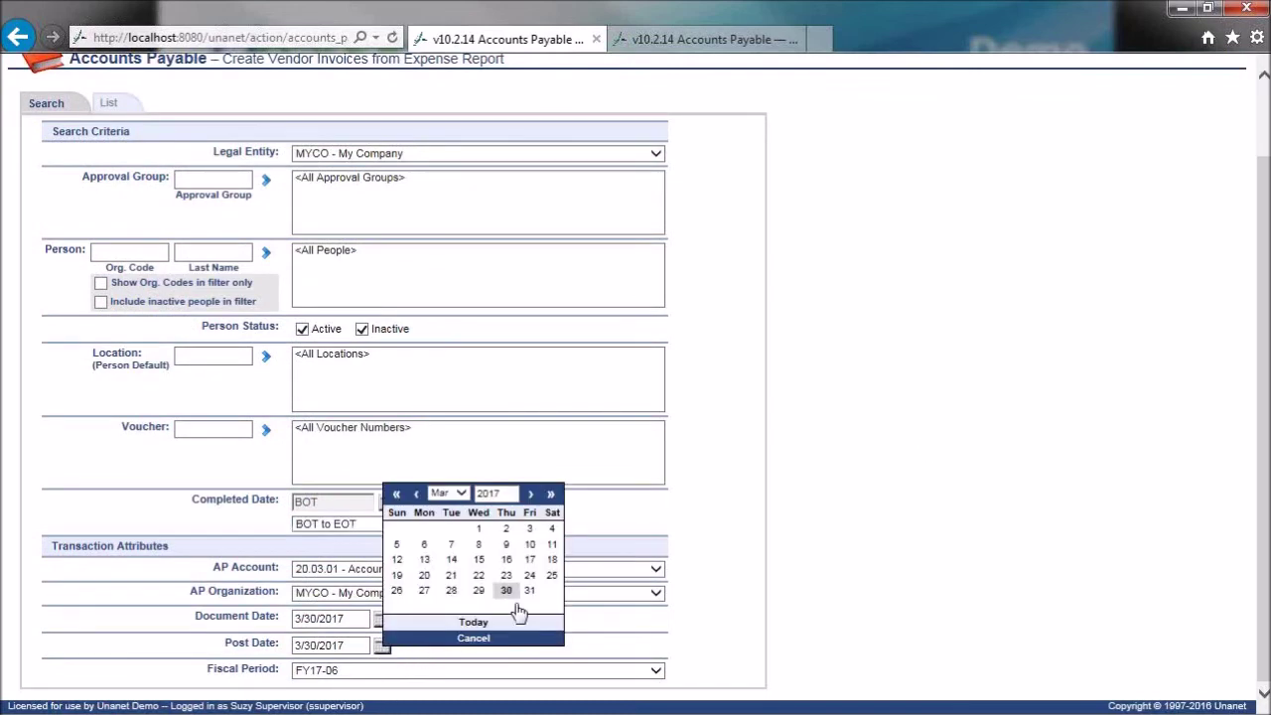
{"action": "left_click", "coordinate": [526, 594]}
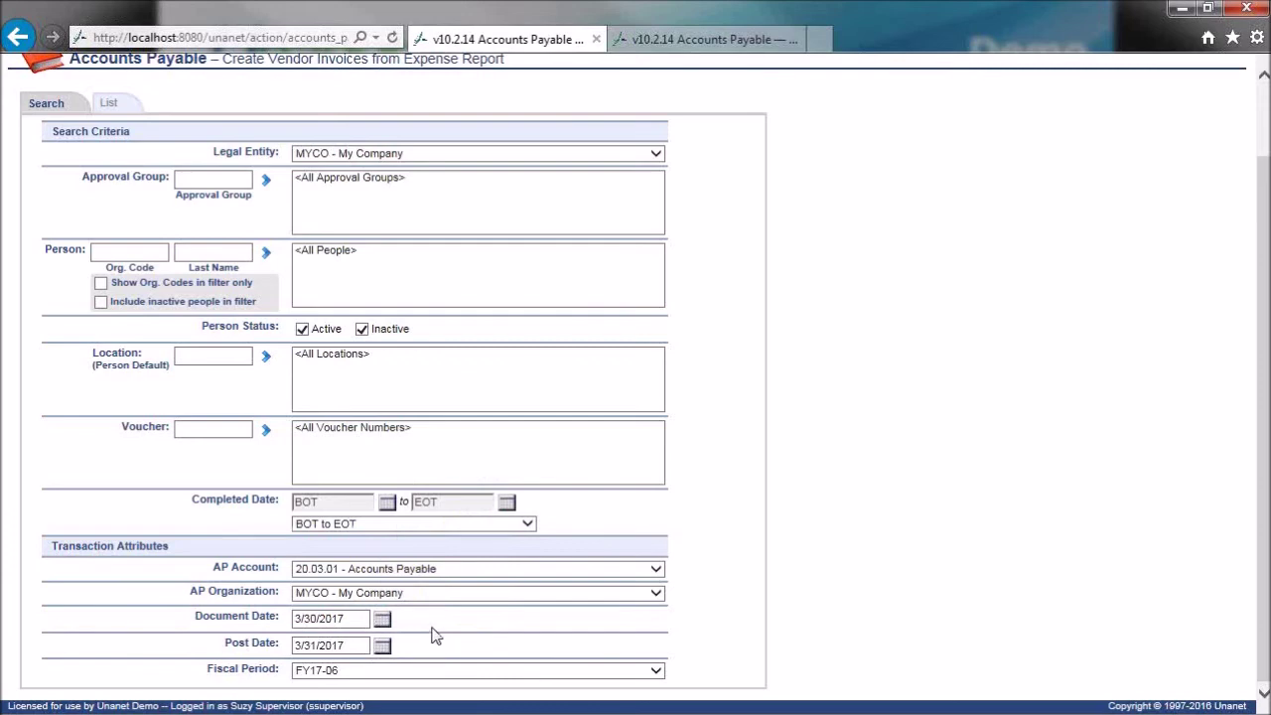
{"action": "scroll", "coordinate": [476, 617], "scroll_direction": "up", "scroll_amount": 2}
{"action": "left_click", "coordinate": [107, 189]}
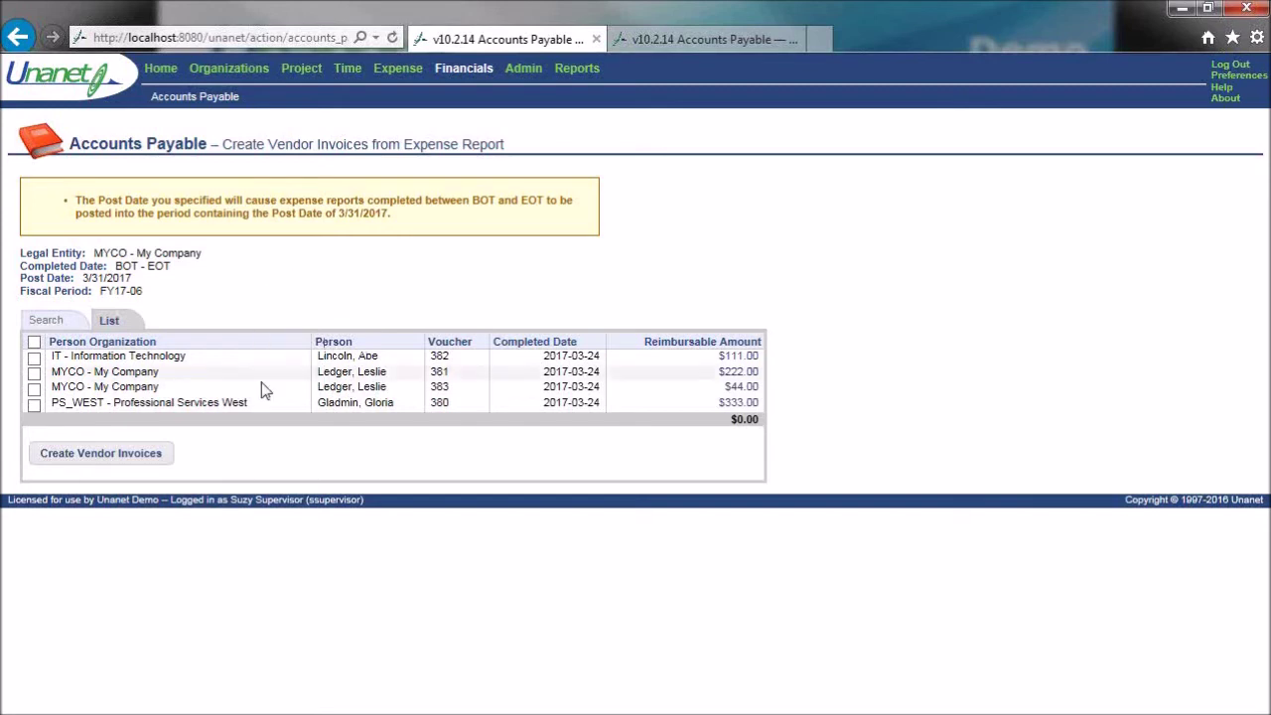
- Select all four expense reports and create vendor invoices from them, totalling $710.00
{"action": "left_click", "coordinate": [34, 344]}
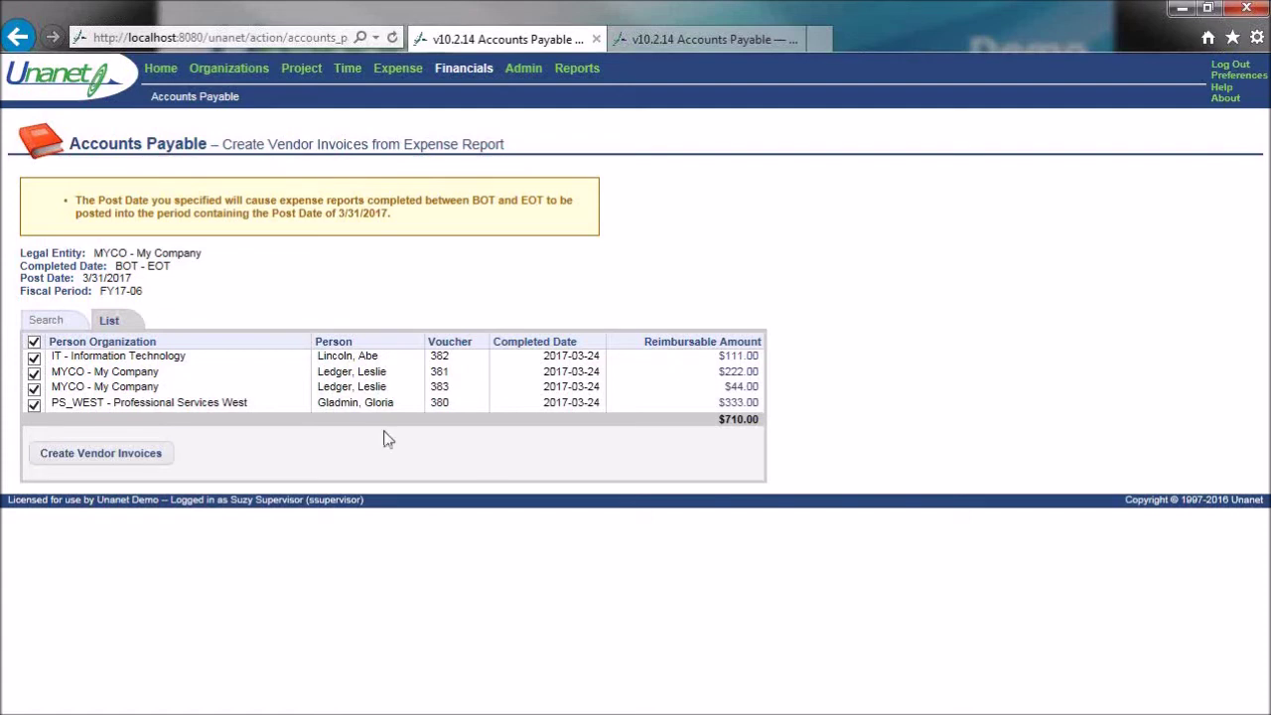
{"action": "left_click", "coordinate": [157, 454]}
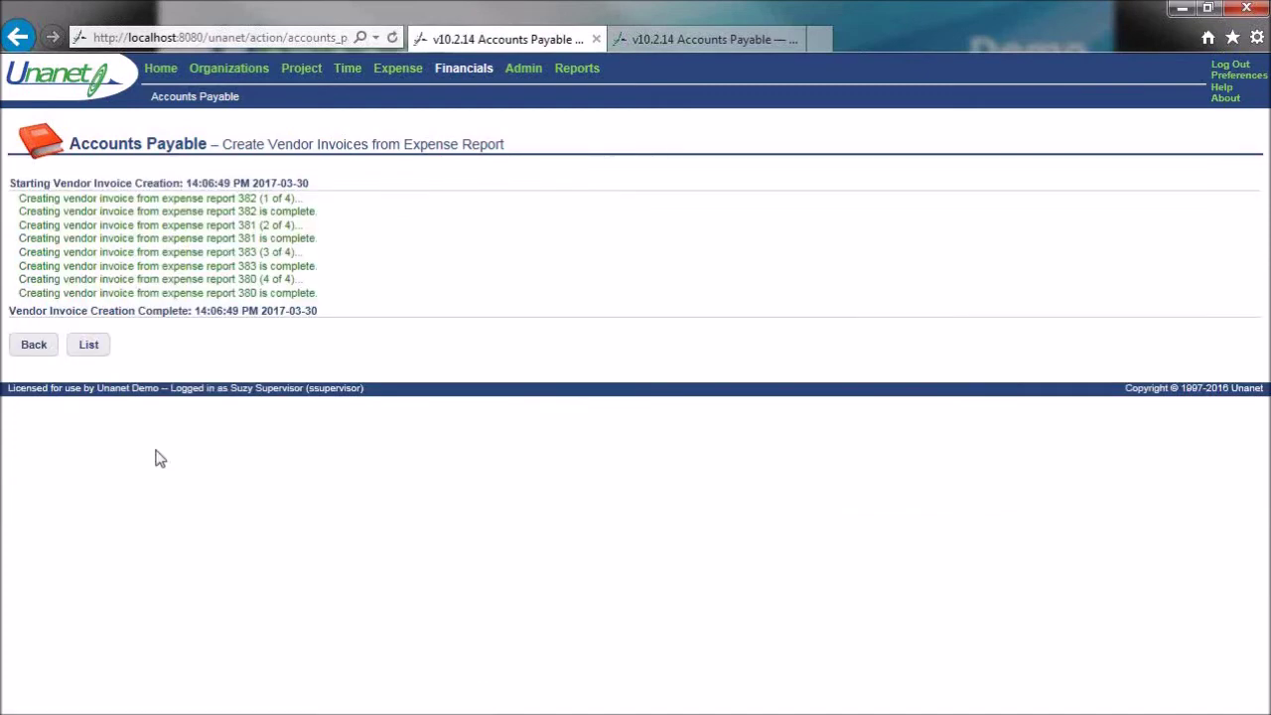
{"action": "left_click", "coordinate": [92, 344]}
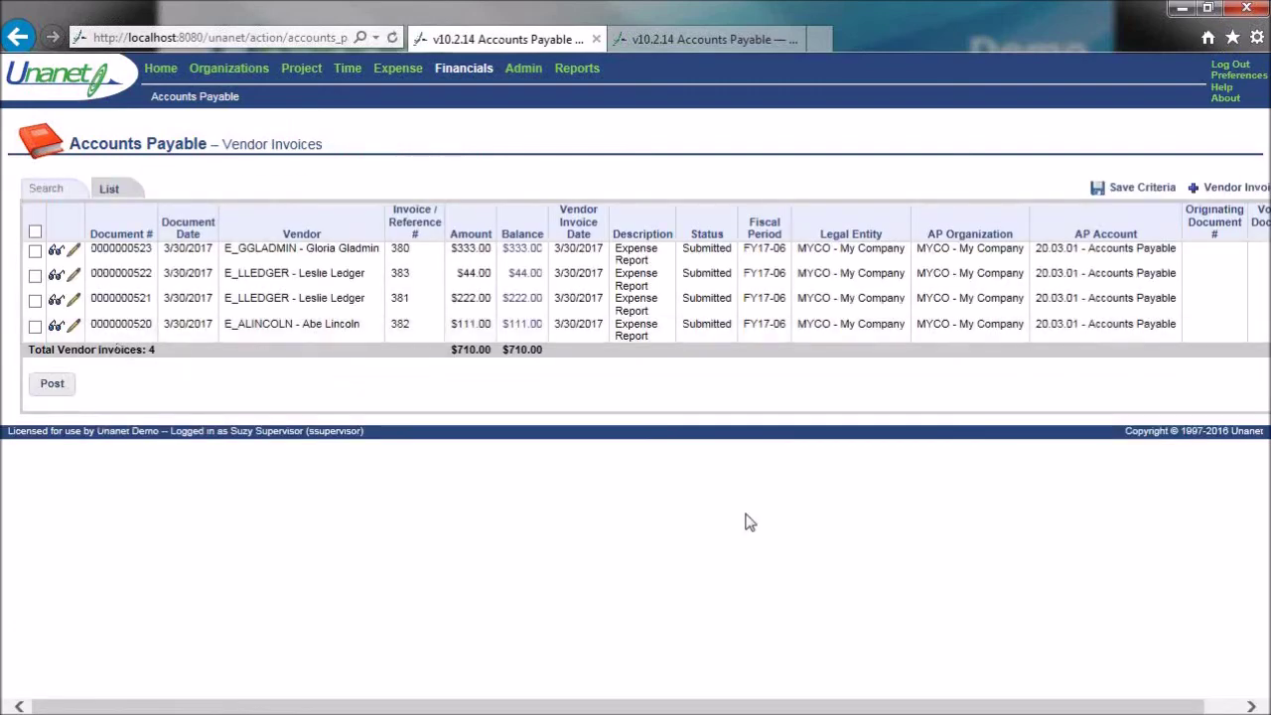
{"action": "left_click_drag", "start_coordinate": [682, 249], "coordinate": [735, 256]}
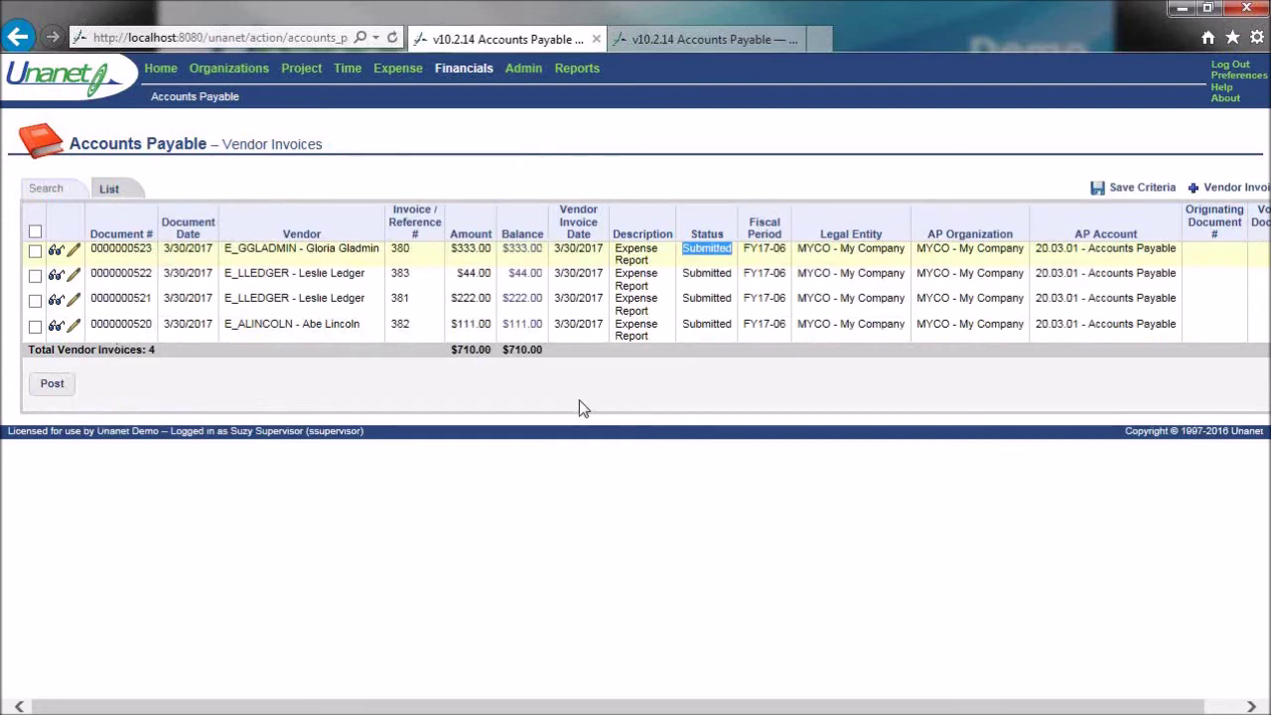
{"action": "left_click", "coordinate": [513, 394]}
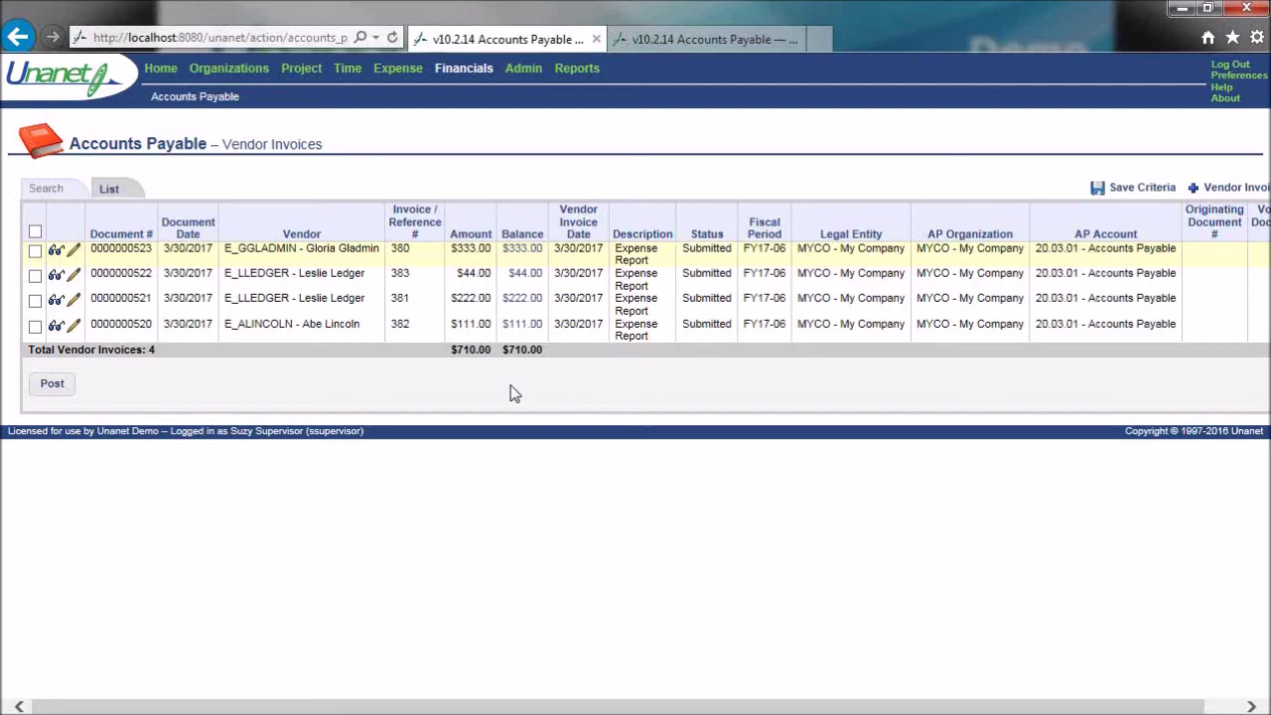
{"action": "left_click", "coordinate": [36, 233]}
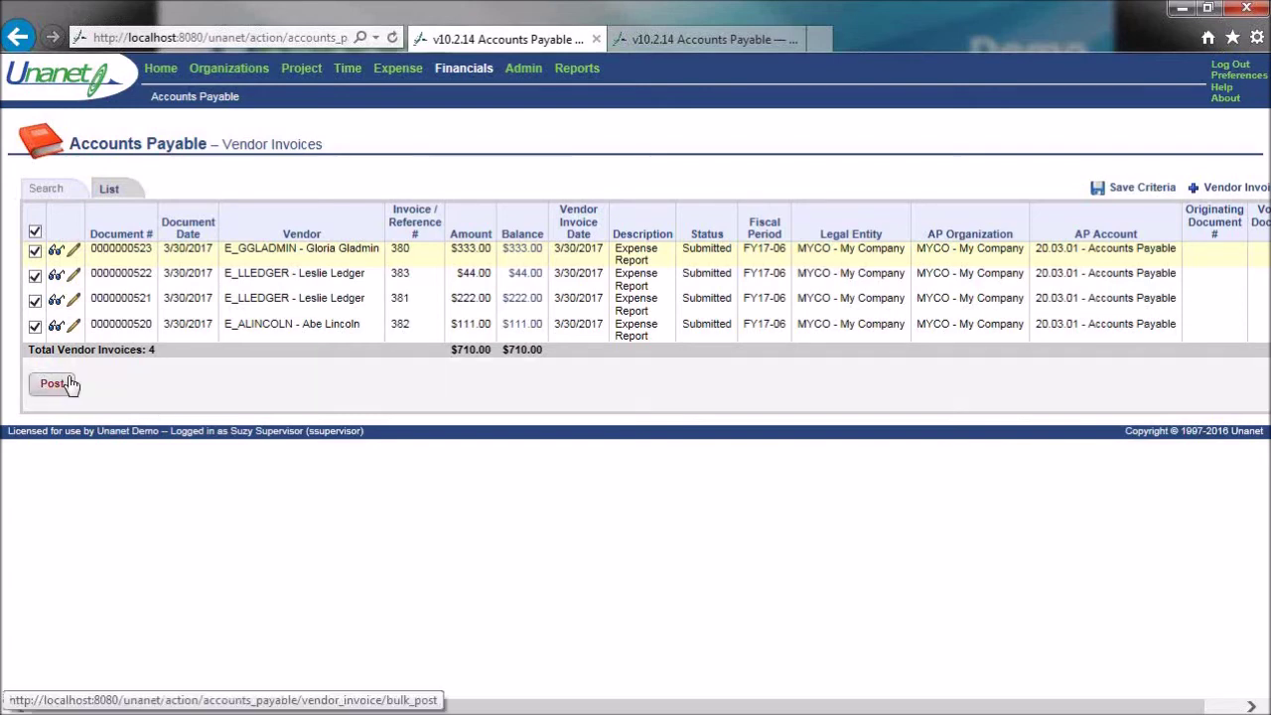
{"action": "left_click_drag", "start_coordinate": [372, 330], "coordinate": [244, 332]}
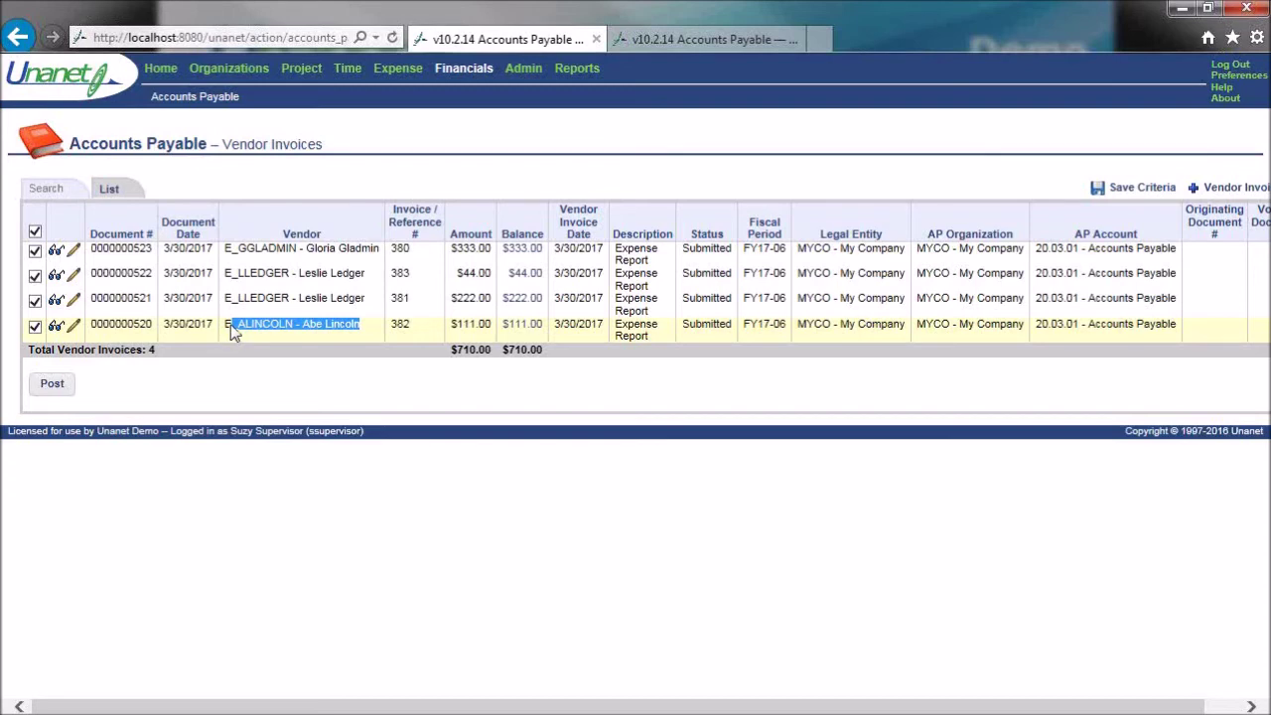
{"action": "left_click", "coordinate": [1238, 65]}
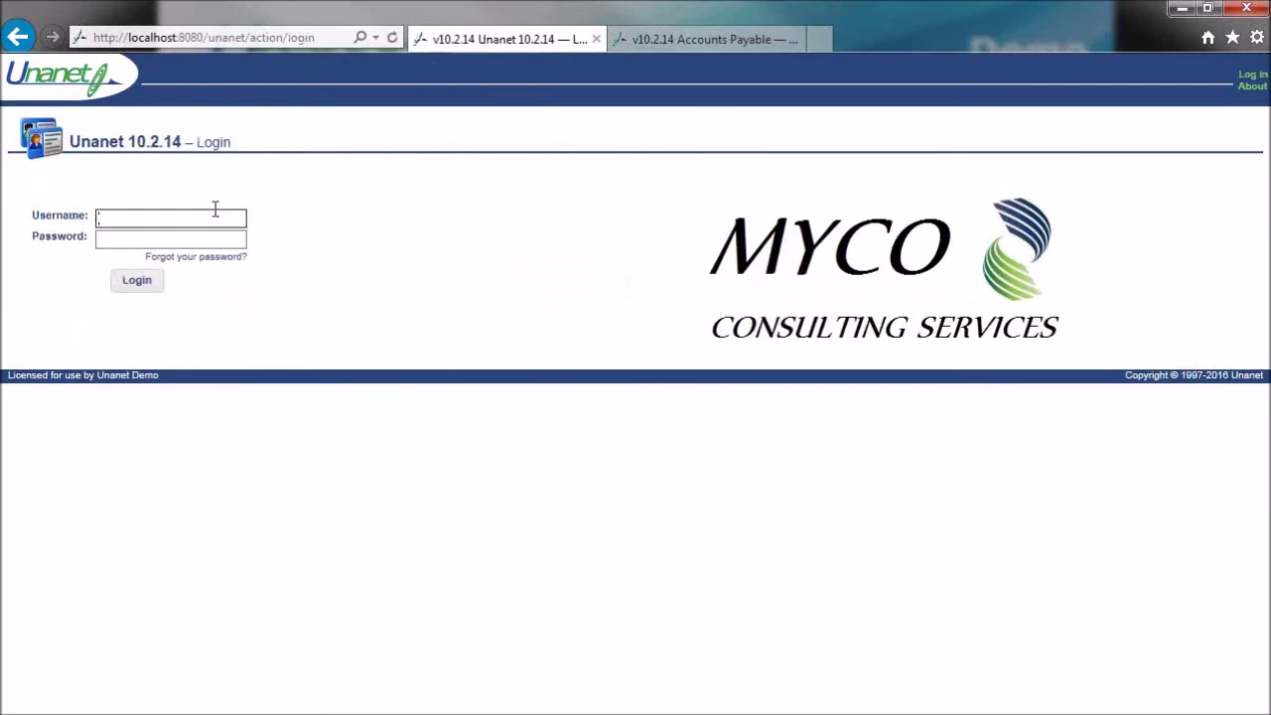
- Sign in as the deposit user, decline saving the password, and open Financials
{"action": "type", "text": "ddeposit"}
{"action": "key", "text": "Tab"}
{"action": "type", "text": "***"}
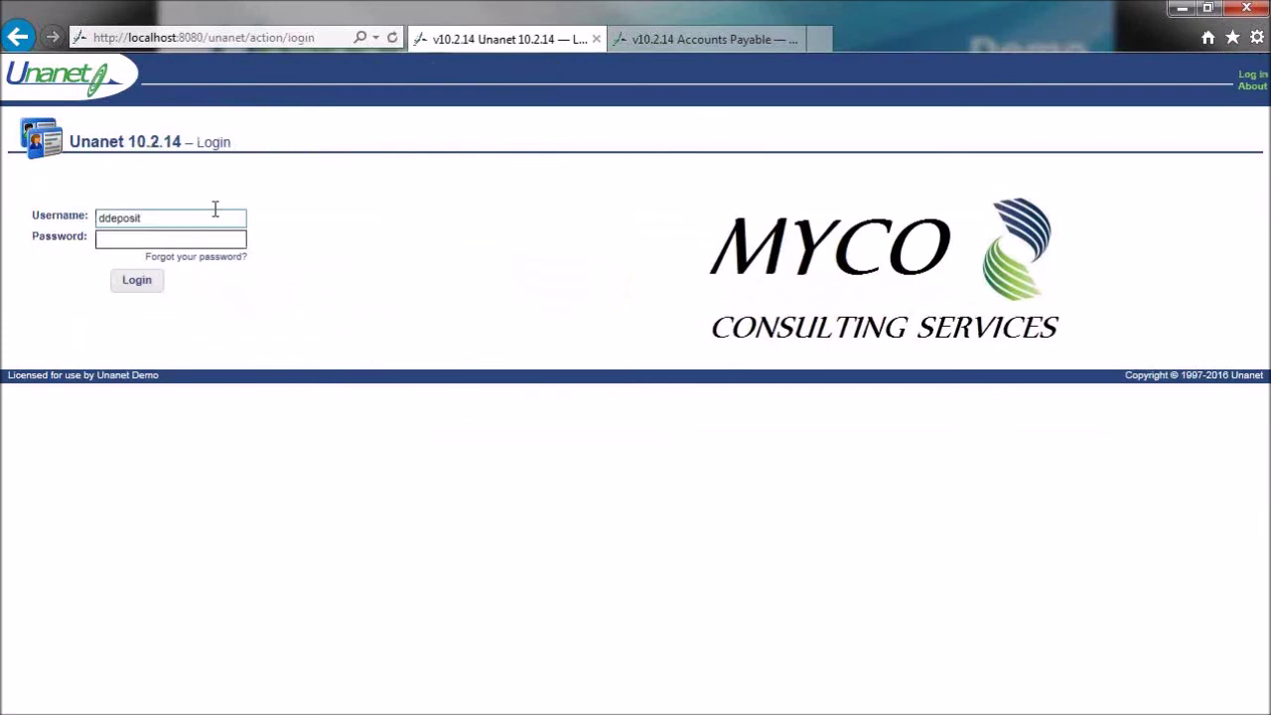
{"action": "type", "text": "*****"}
{"action": "key", "text": "Return"}
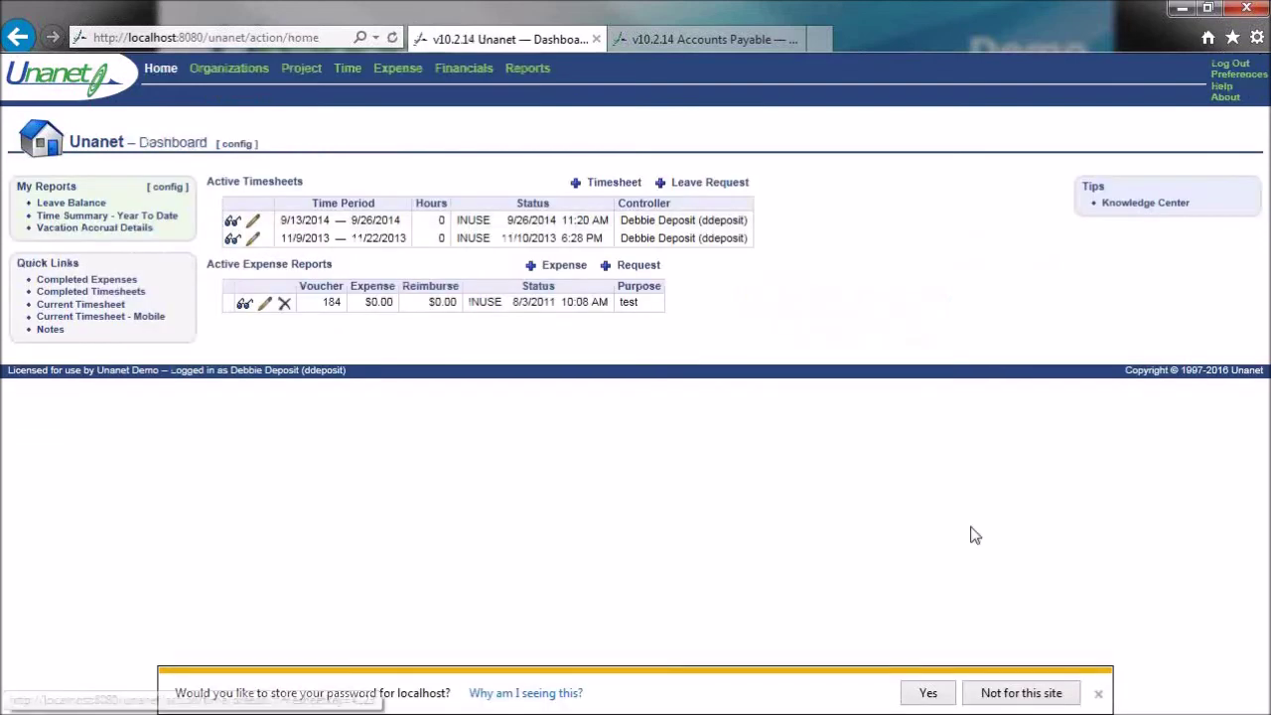
{"action": "left_click", "coordinate": [993, 692]}
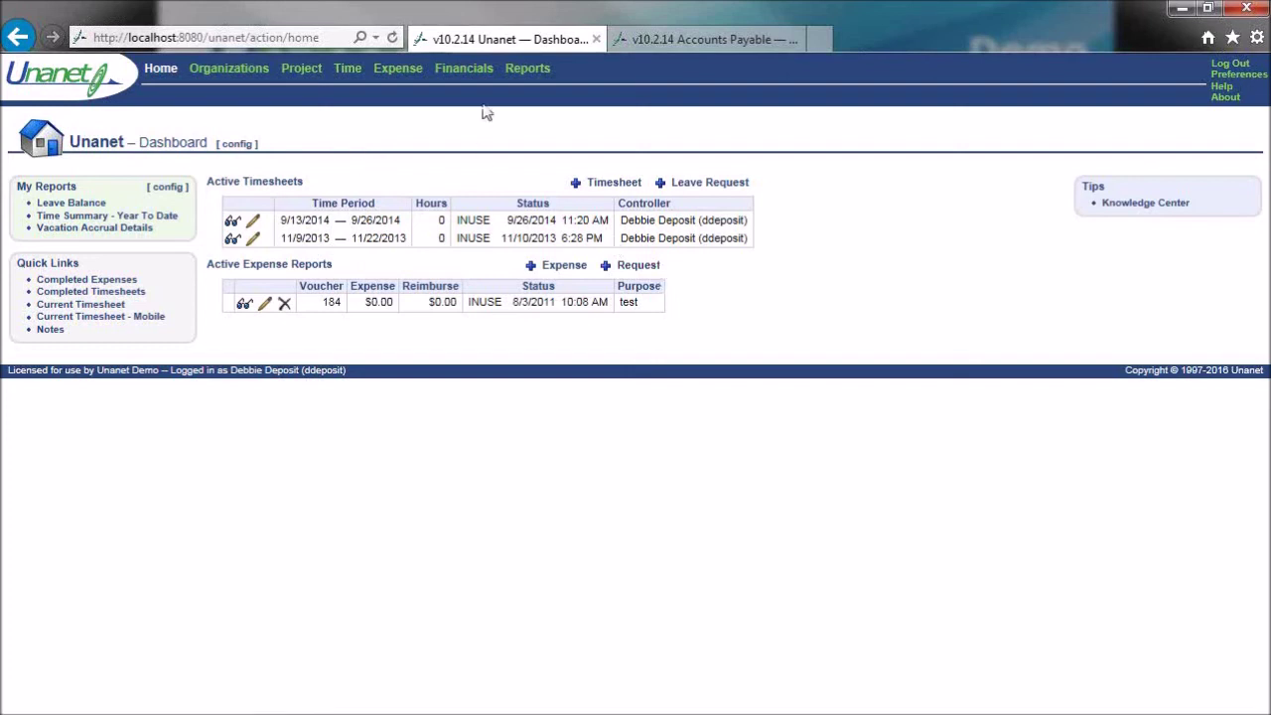
{"action": "left_click", "coordinate": [469, 74]}
- Start a customer payment: Operating Account, CUSTOMER_2, 30742.49, description 'U-1004, U-1005', CUST-Check Deposit
{"action": "mouse_move", "coordinate": [233, 104]}
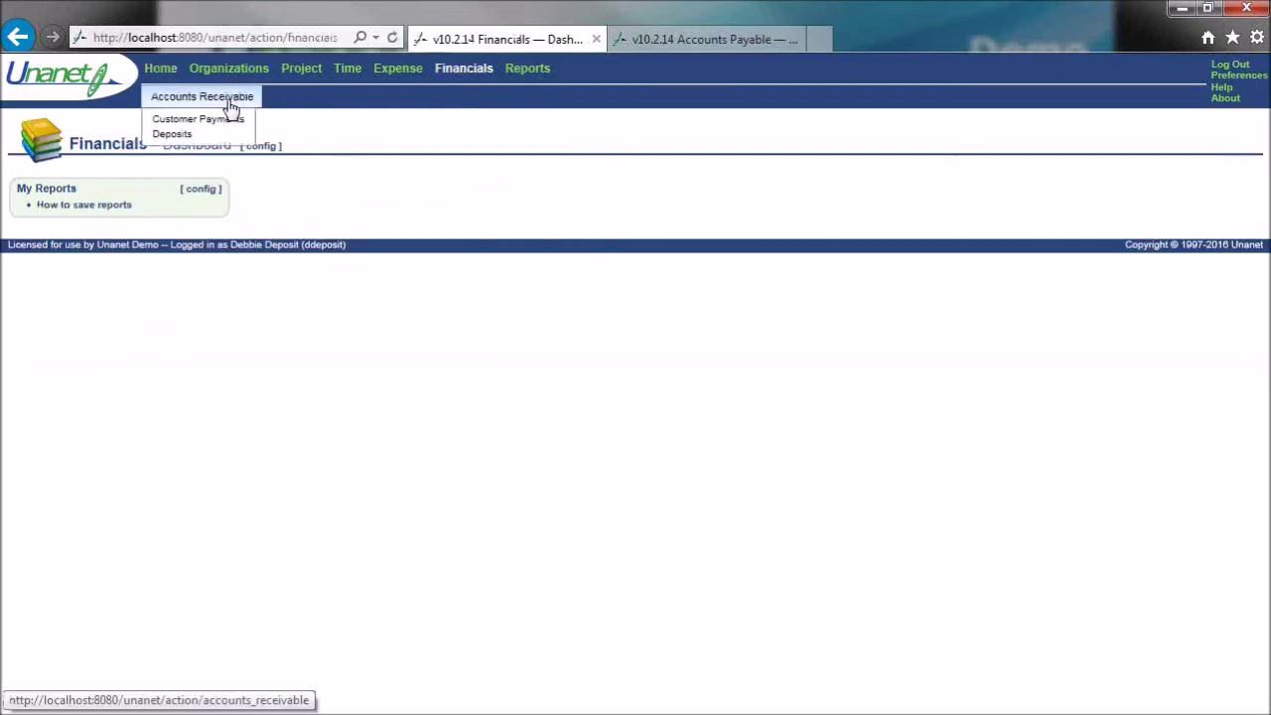
{"action": "left_click", "coordinate": [233, 124]}
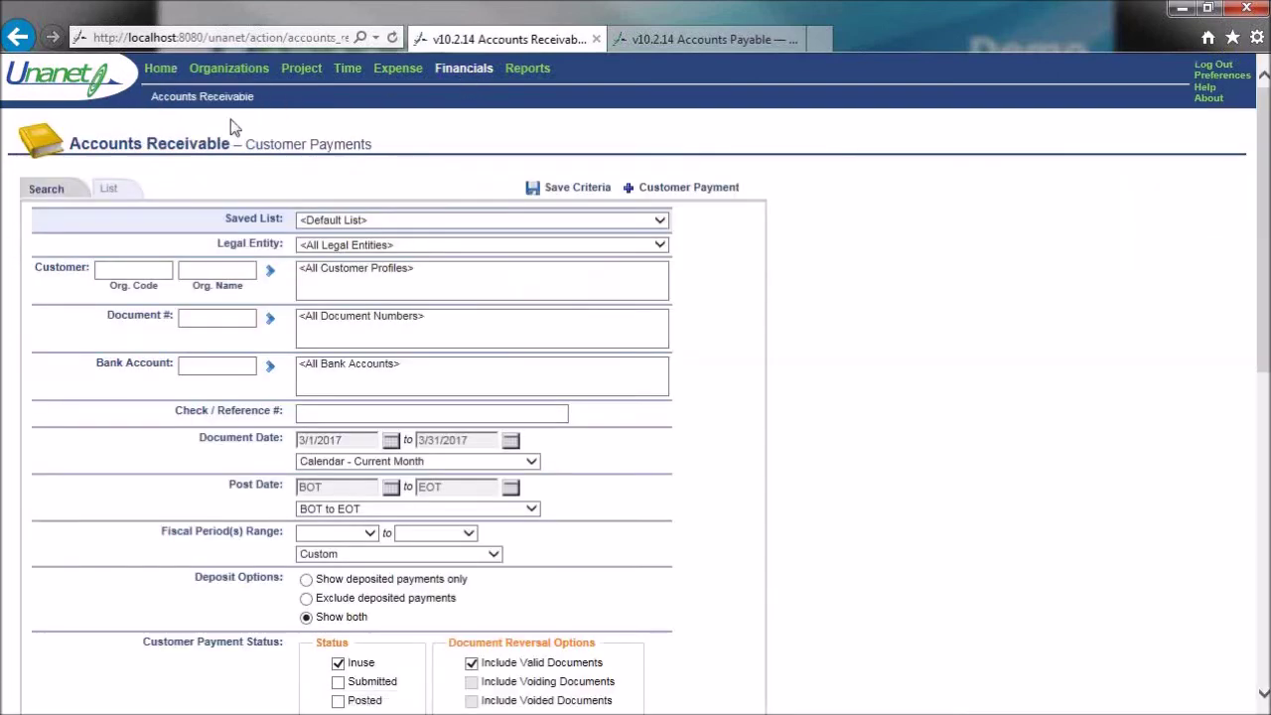
{"action": "left_click", "coordinate": [694, 191]}
{"action": "left_click", "coordinate": [221, 255]}
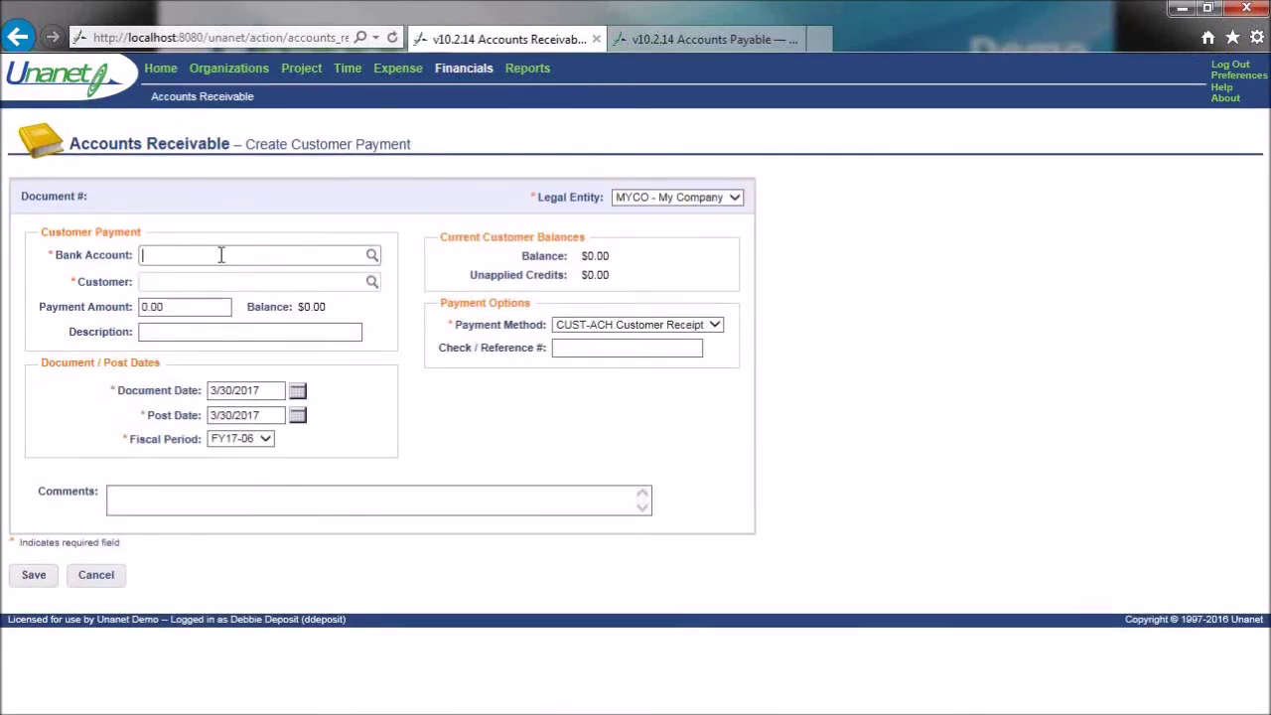
{"action": "type", "text": "oper"}
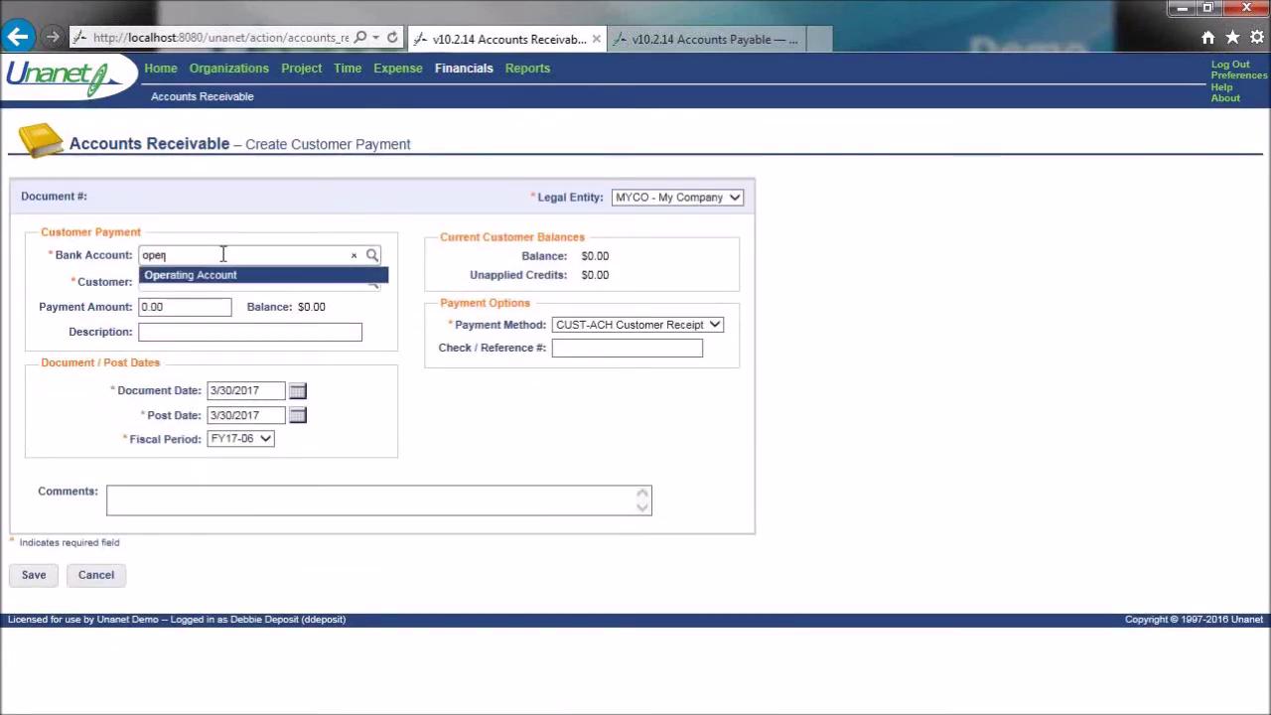
{"action": "left_click", "coordinate": [221, 266]}
{"action": "left_click", "coordinate": [222, 279]}
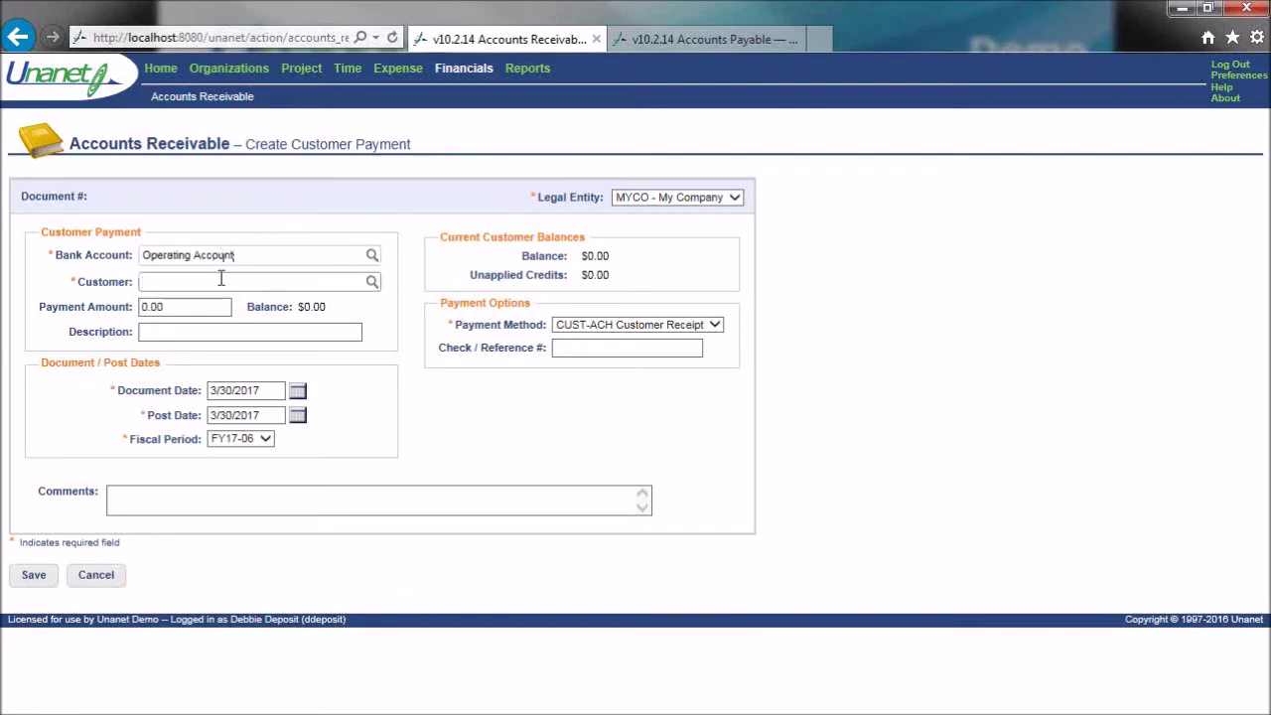
{"action": "type", "text": "2"}
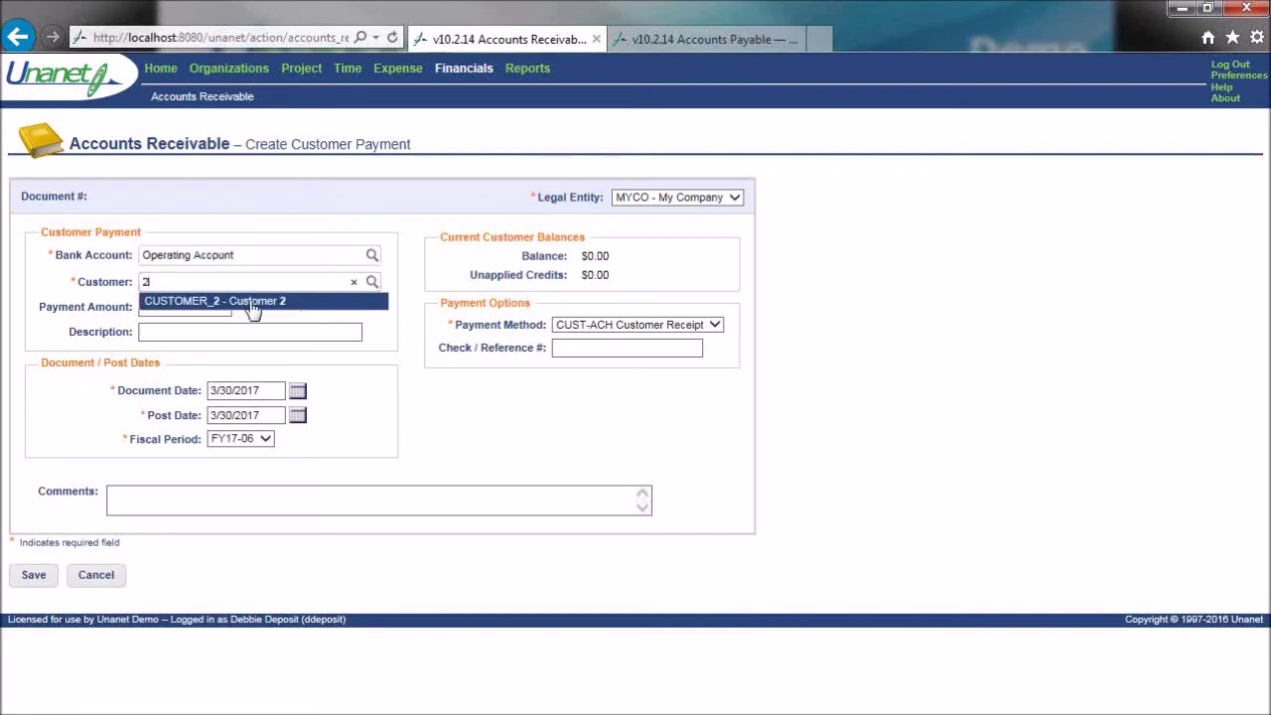
{"action": "left_click", "coordinate": [253, 302]}
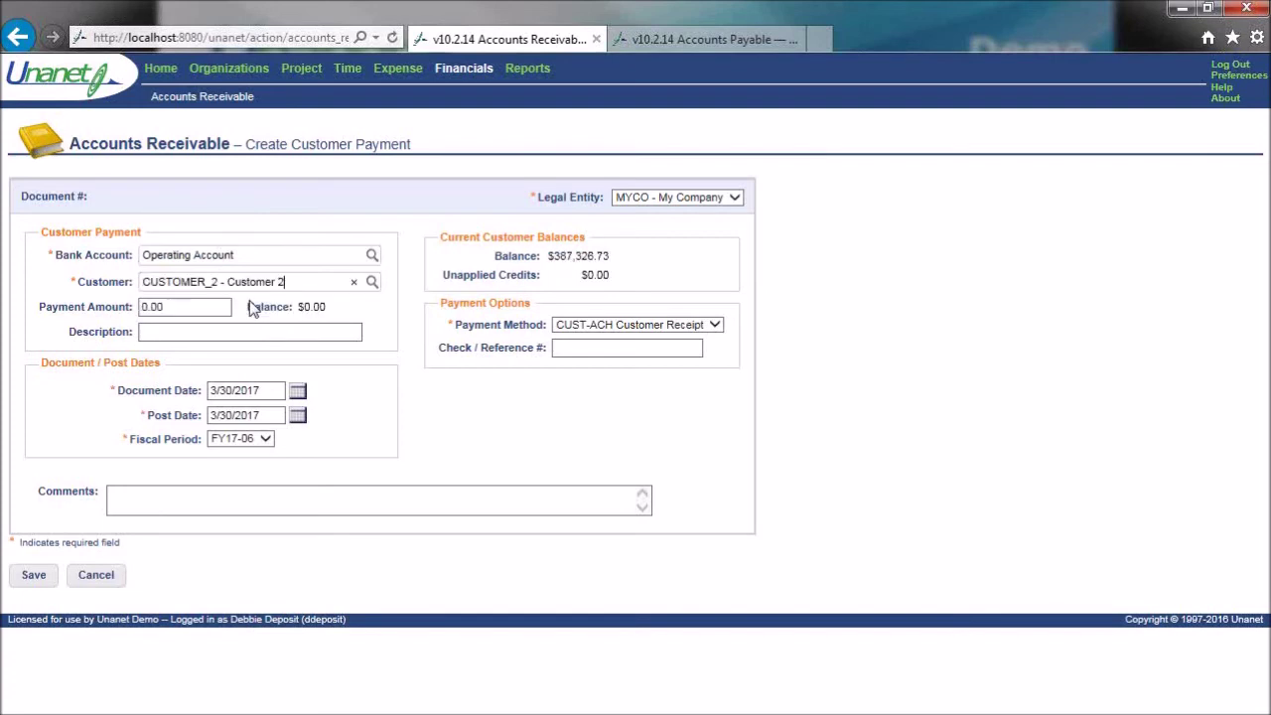
{"action": "left_click_drag", "start_coordinate": [213, 307], "coordinate": [127, 306]}
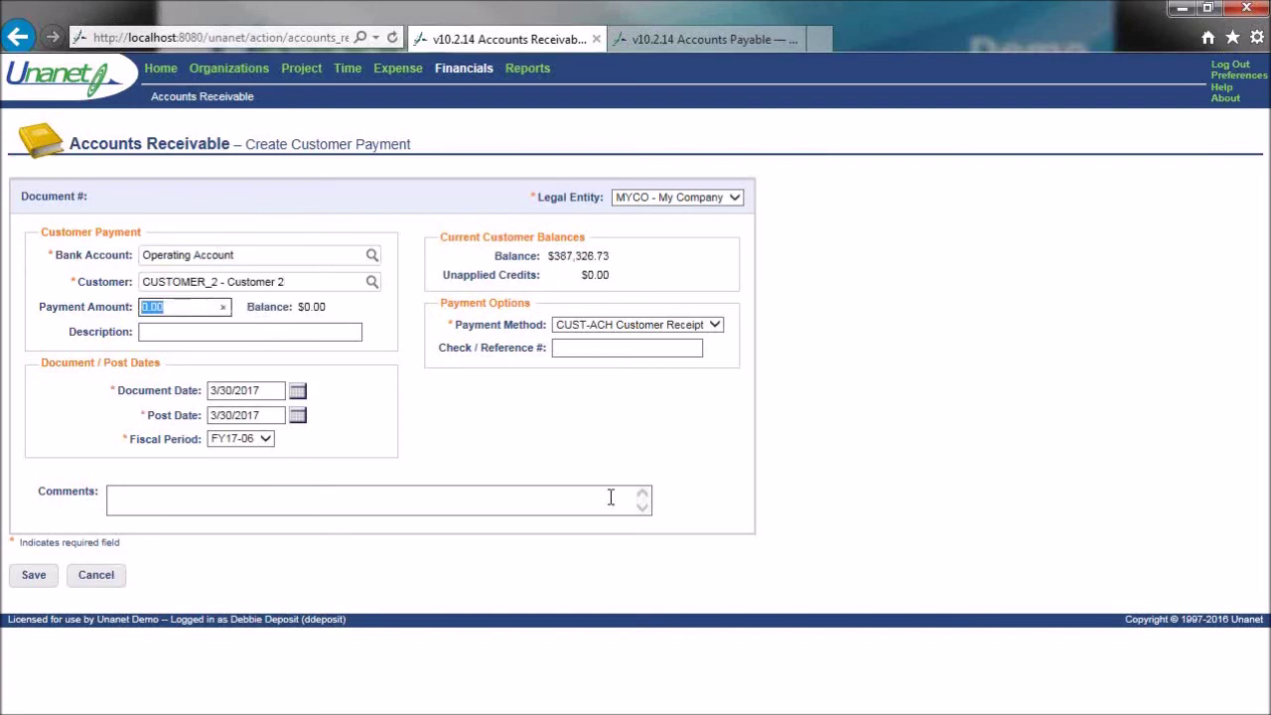
{"action": "type", "text": "30742.49"}
{"action": "left_click", "coordinate": [343, 330]}
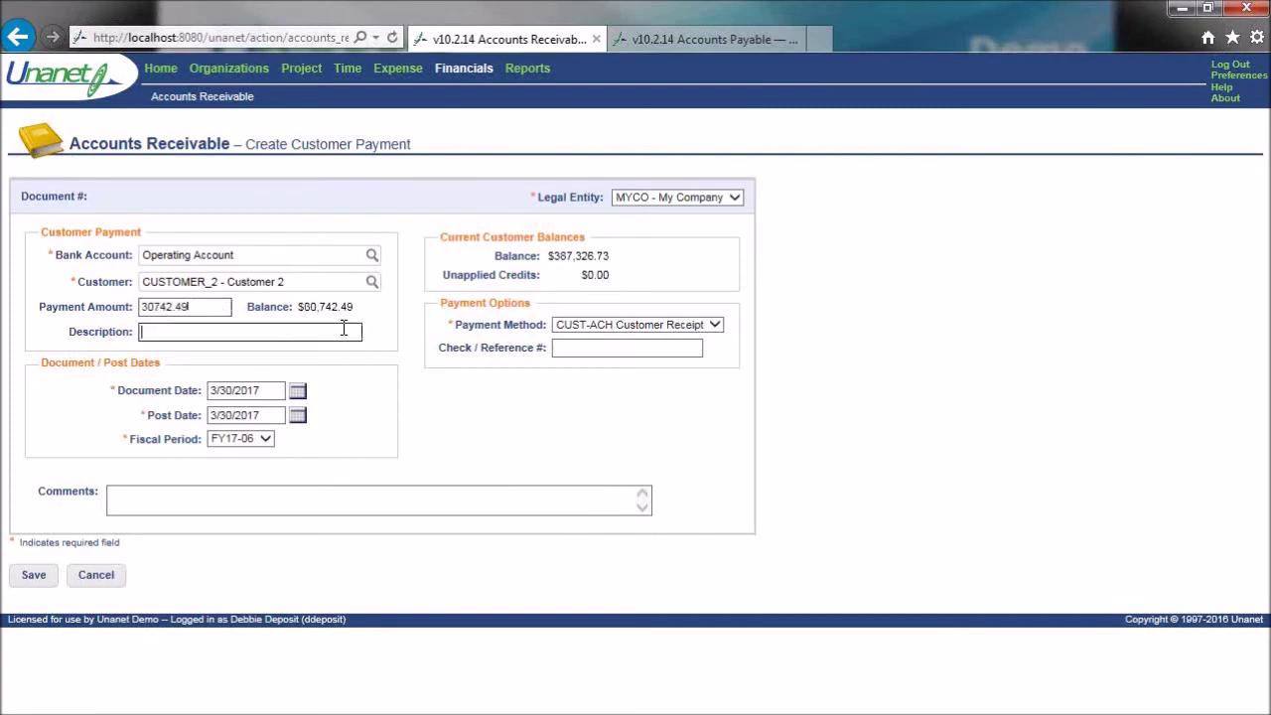
{"action": "type", "text": "U-1004, U-1005"}
{"action": "left_click", "coordinate": [717, 330]}
{"action": "left_click", "coordinate": [707, 341]}
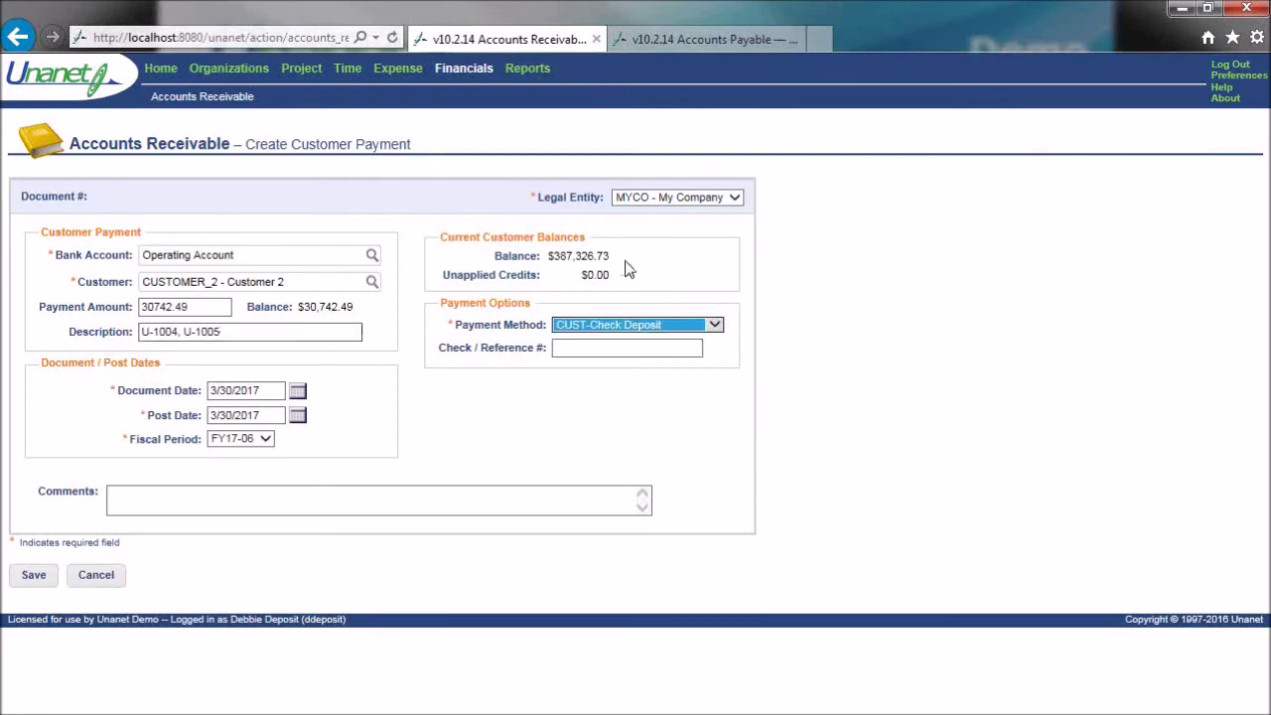
- Re-select the customer as CUSTOMER_2 - Customer 2, with its $387,326.73 balance
{"action": "left_click", "coordinate": [287, 282]}
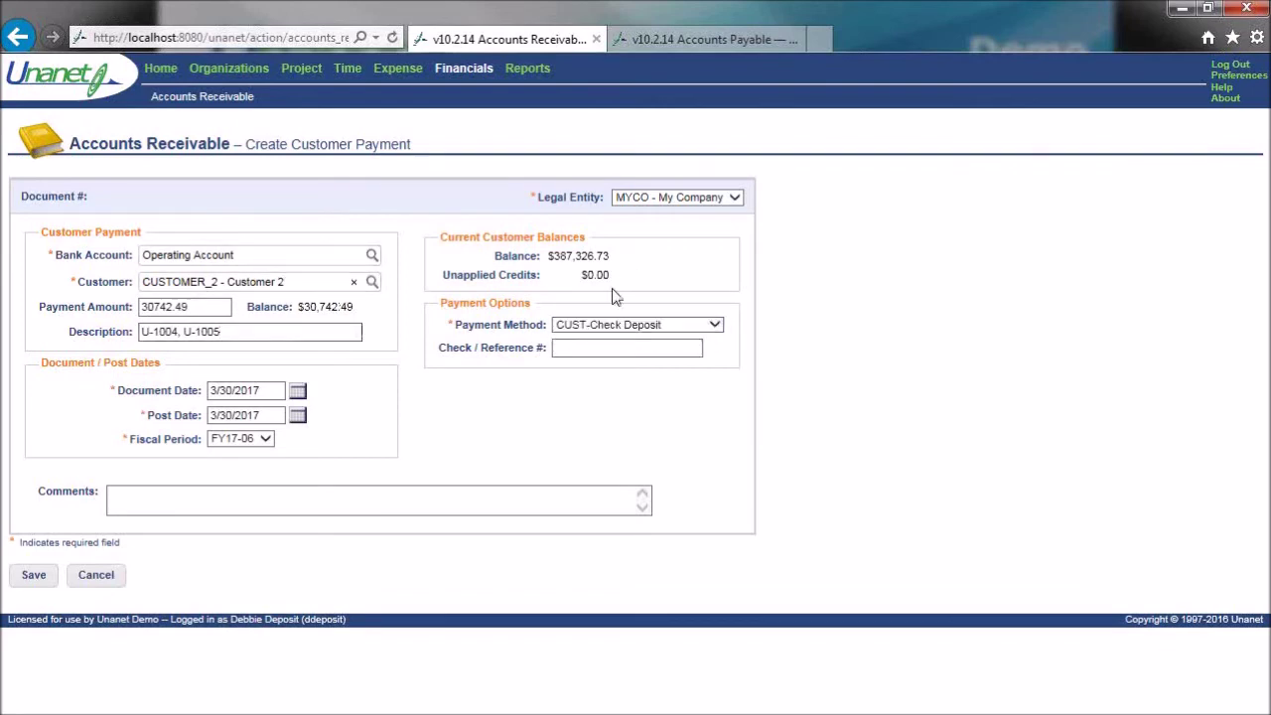
{"action": "left_click_drag", "start_coordinate": [549, 255], "coordinate": [611, 256]}
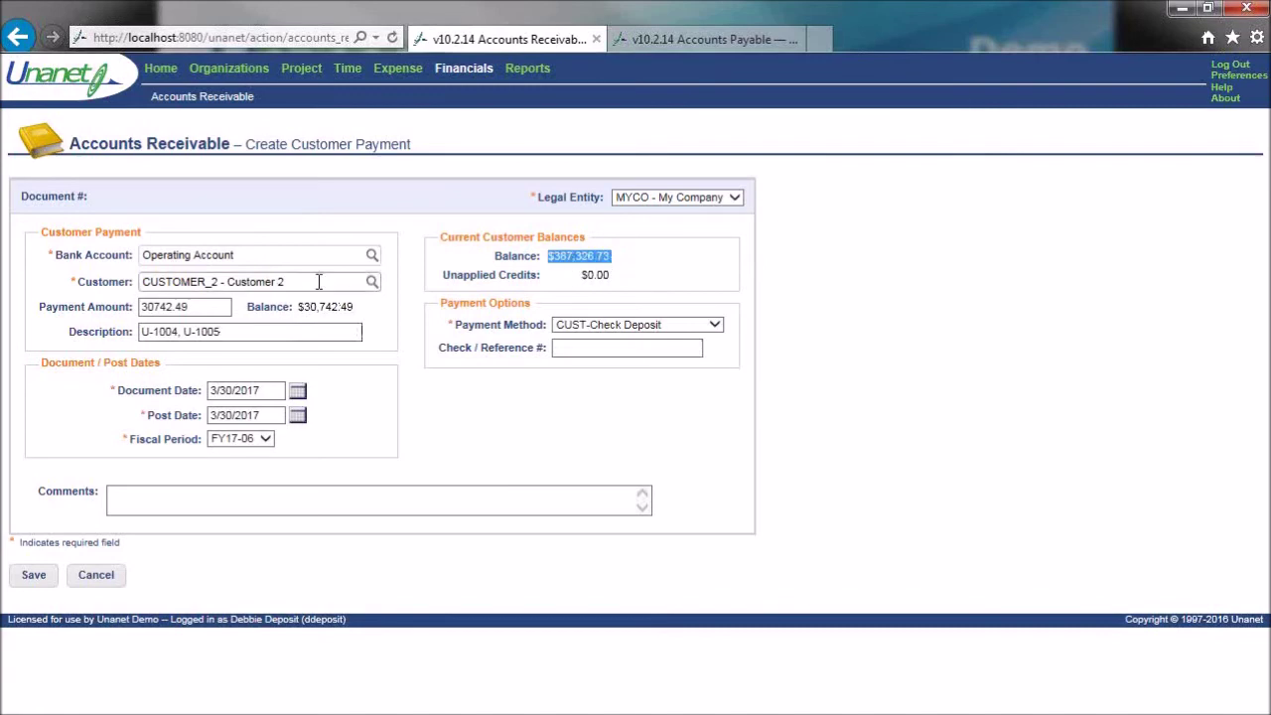
{"action": "left_click_drag", "start_coordinate": [319, 282], "coordinate": [89, 282]}
{"action": "key", "text": "BackSpace"}
{"action": "type", "text": "1"}
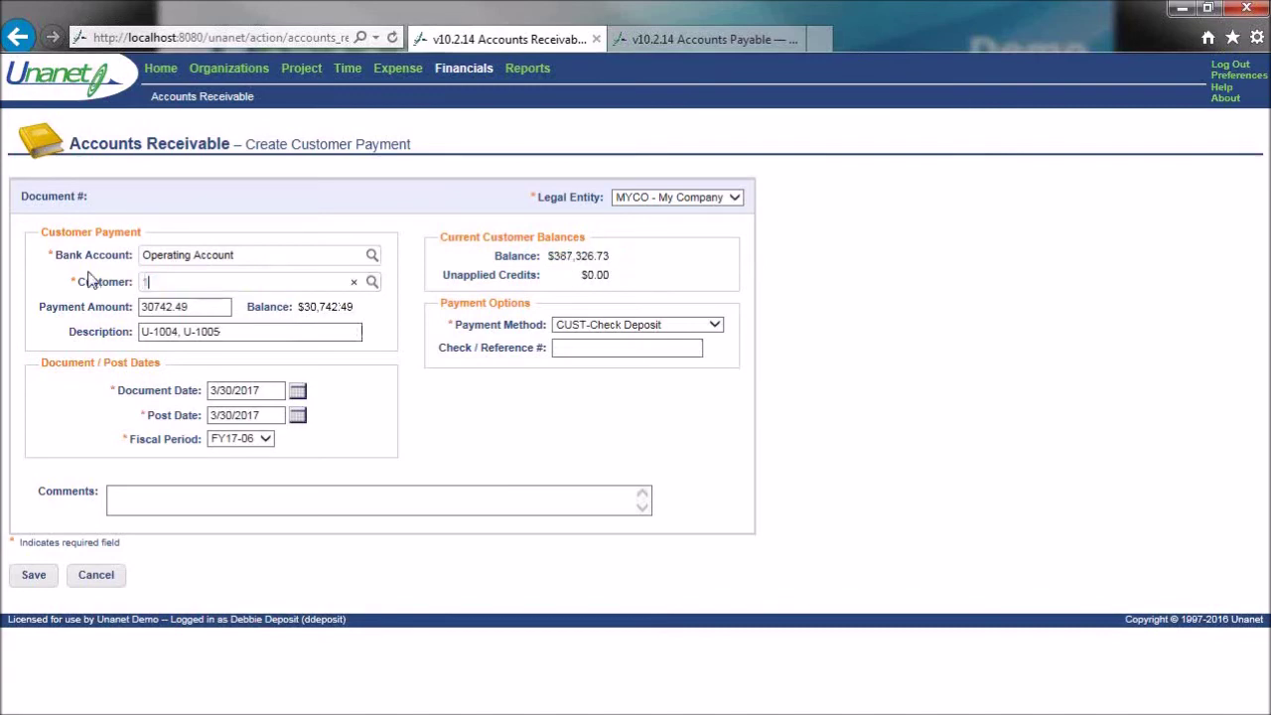
{"action": "left_click", "coordinate": [217, 299]}
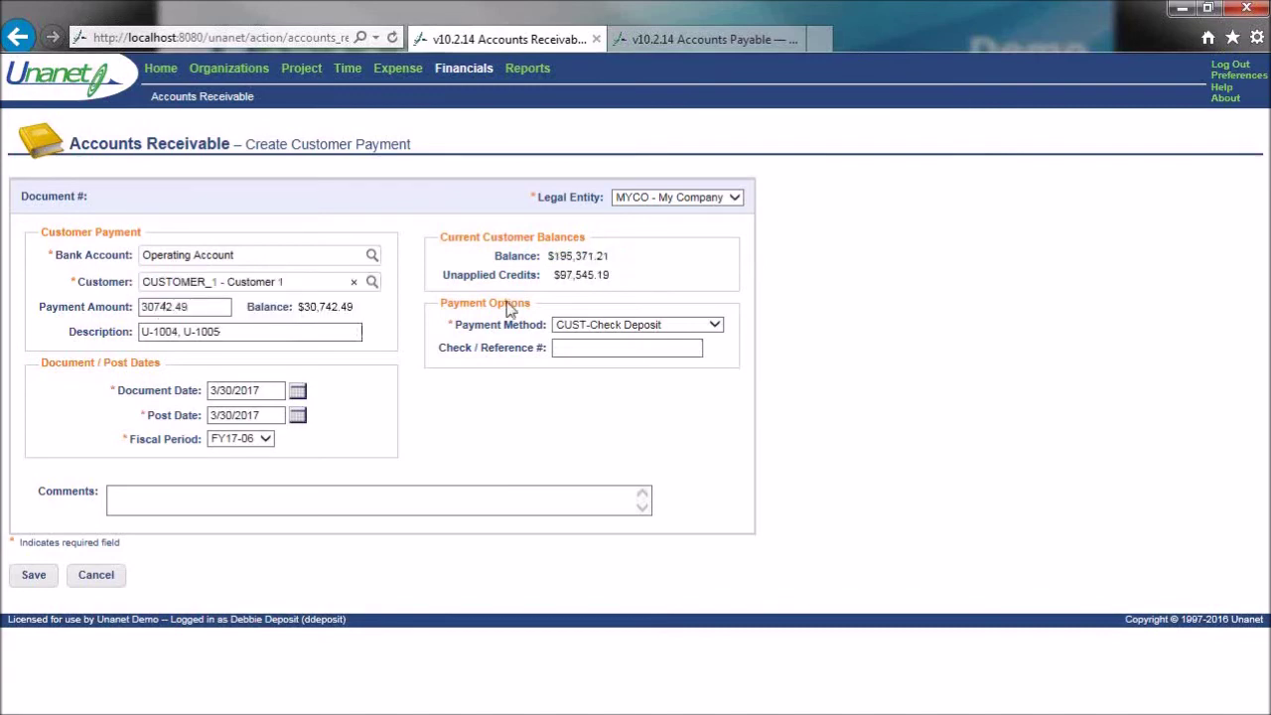
{"action": "left_click_drag", "start_coordinate": [293, 282], "coordinate": [3, 298]}
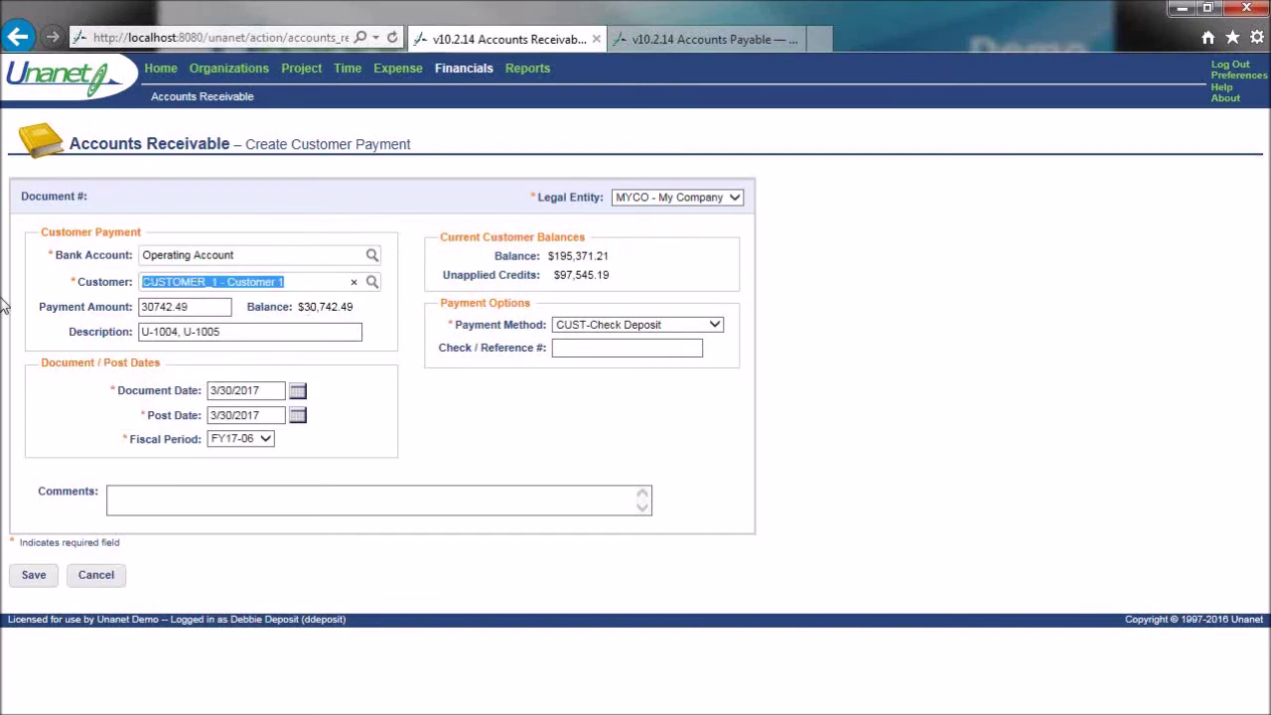
{"action": "key", "text": "BackSpace"}
{"action": "type", "text": "2"}
{"action": "left_click", "coordinate": [178, 299]}
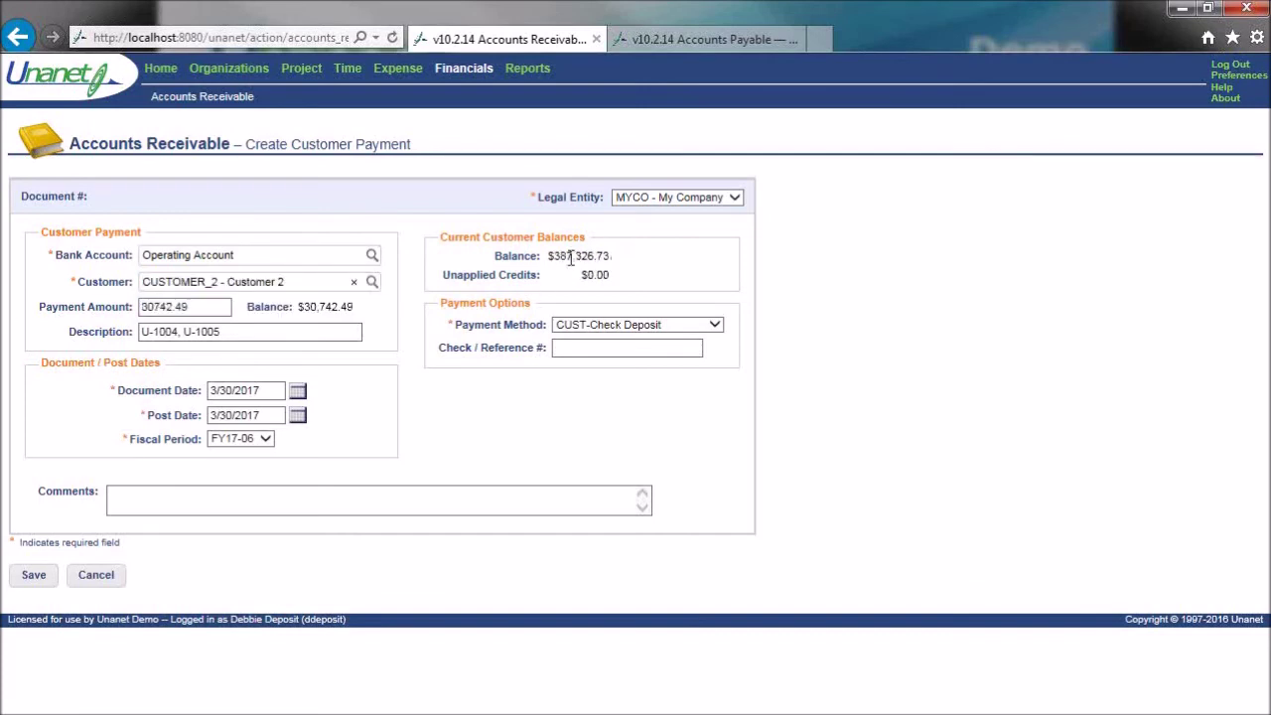
{"action": "left_click_drag", "start_coordinate": [546, 259], "coordinate": [672, 276]}
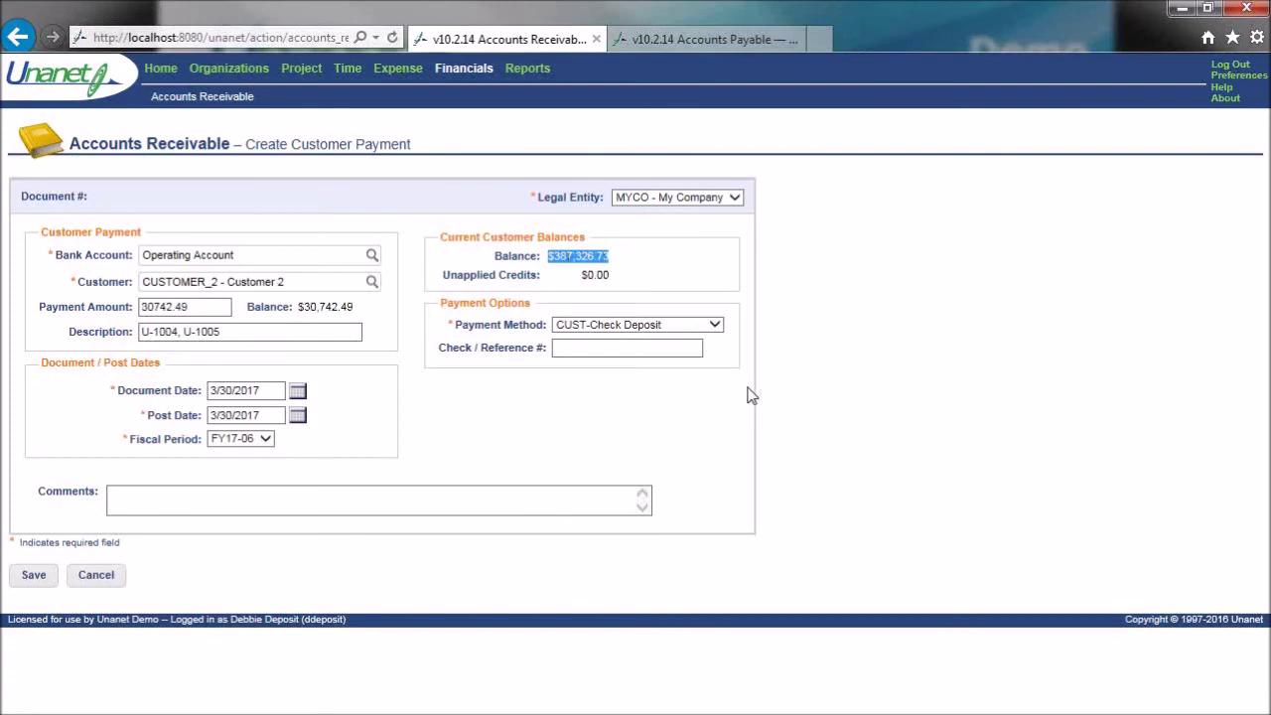
- Enter check reference 96354, set post date 3/31/2017, and save the payment
{"action": "left_click", "coordinate": [639, 350]}
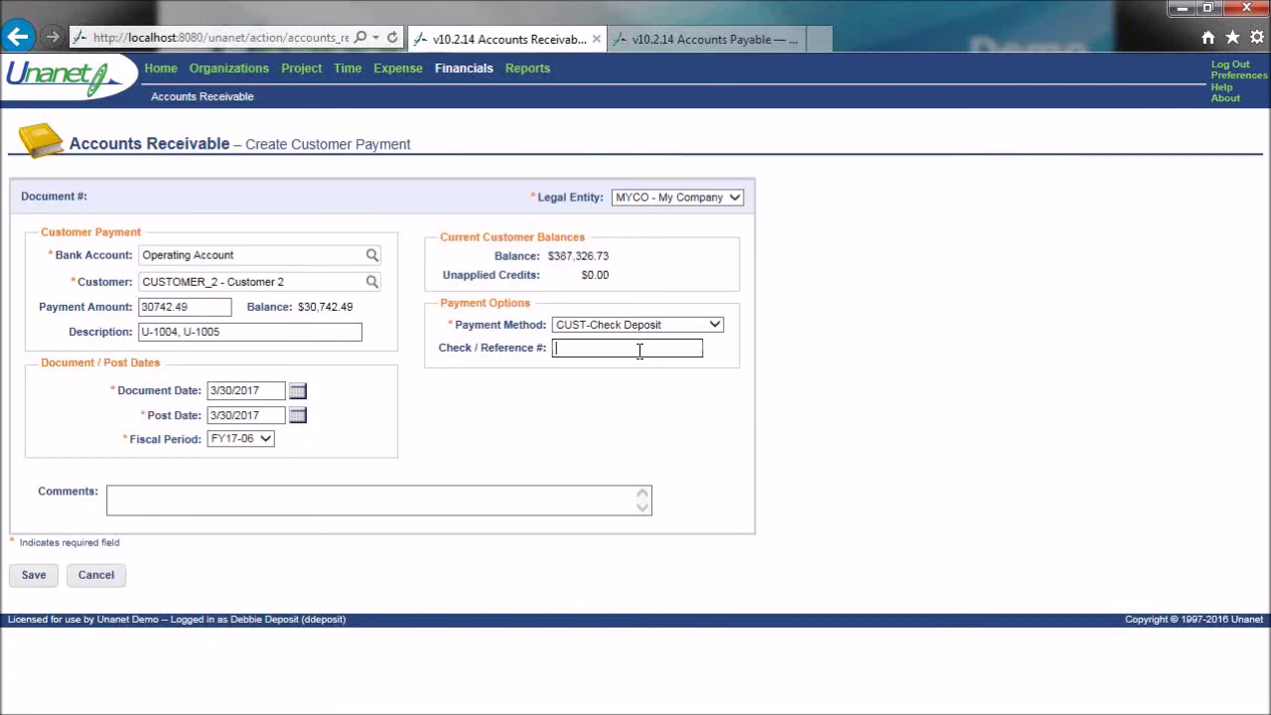
{"action": "type", "text": "96354"}
{"action": "left_click", "coordinate": [298, 417]}
{"action": "left_click", "coordinate": [434, 523]}
{"action": "left_click", "coordinate": [34, 575]}
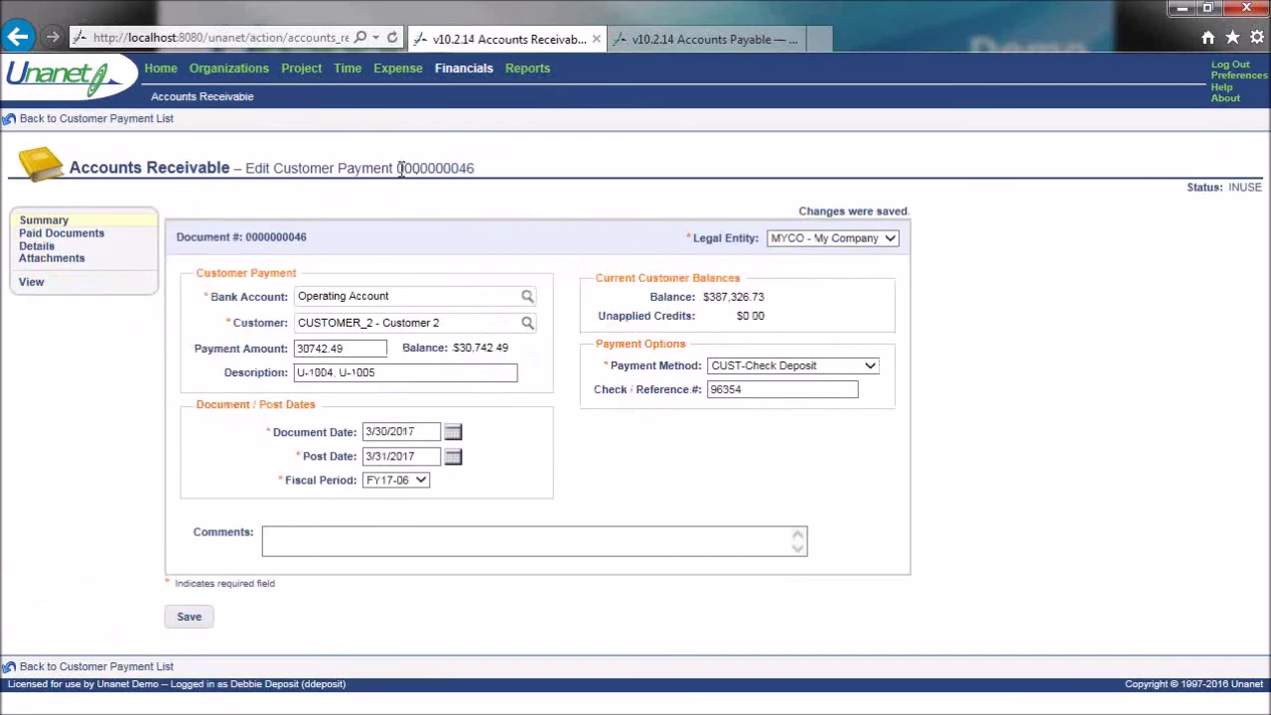
{"action": "left_click_drag", "start_coordinate": [401, 169], "coordinate": [477, 181]}
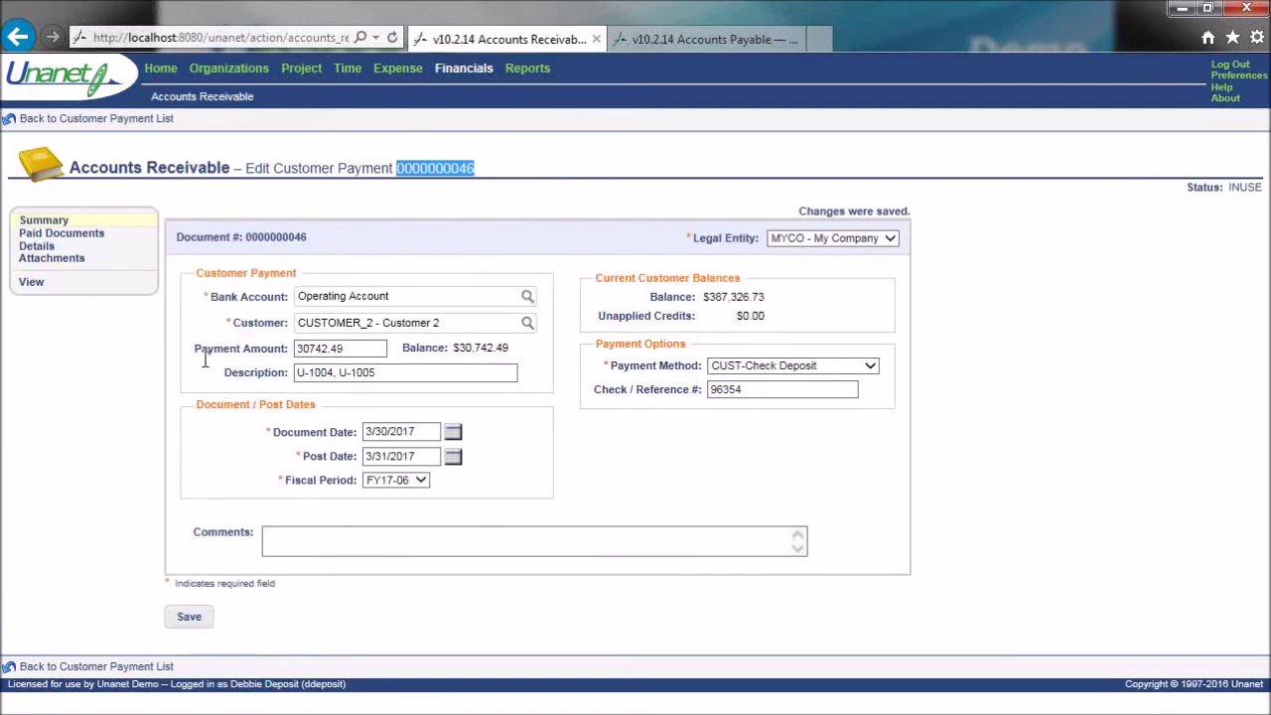
{"action": "left_click", "coordinate": [93, 239]}
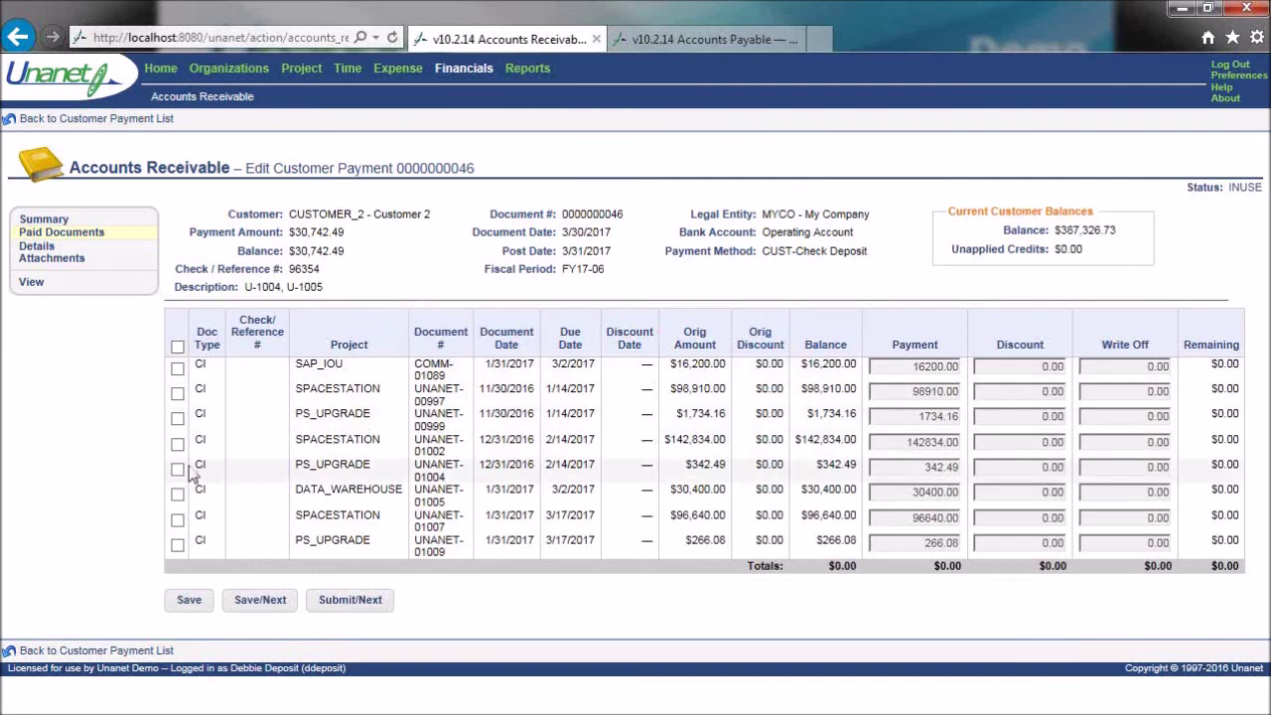
{"action": "left_click_drag", "start_coordinate": [290, 254], "coordinate": [347, 252]}
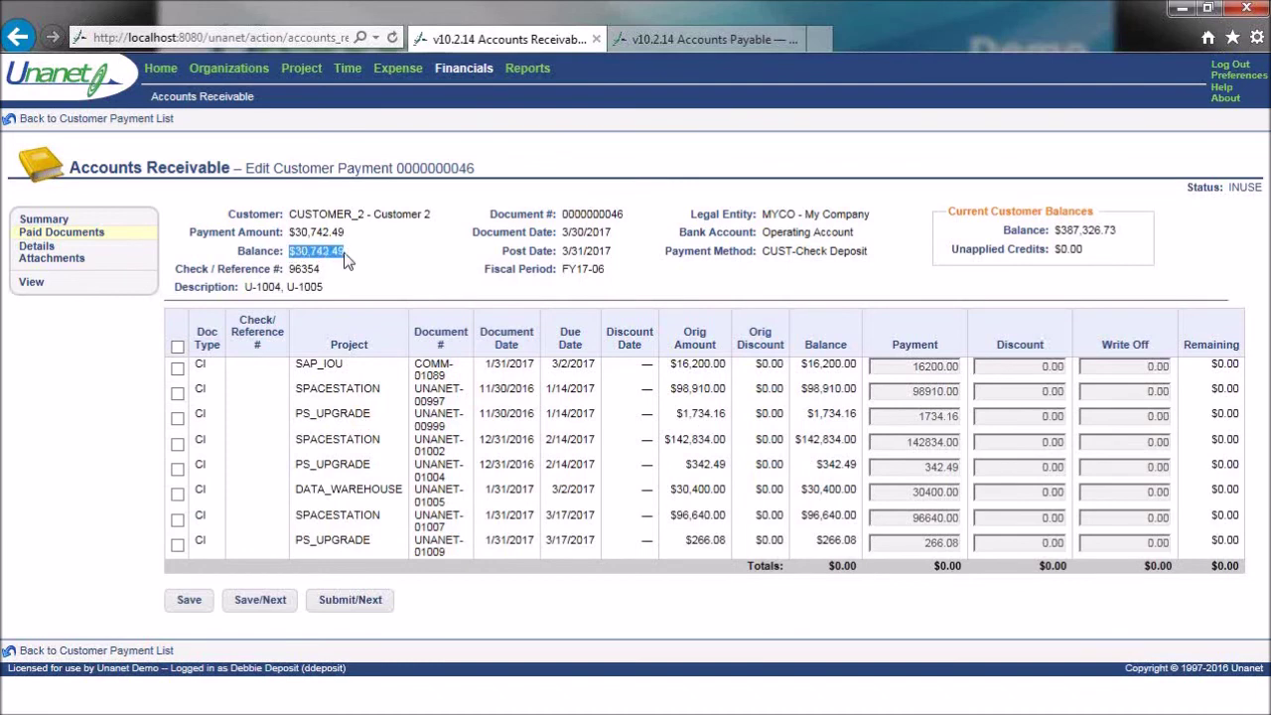
- Apply the payment to the PS_UPGRADE and DATA_WAREHOUSE invoices, bringing the balance to $0.00
{"action": "left_click", "coordinate": [177, 469]}
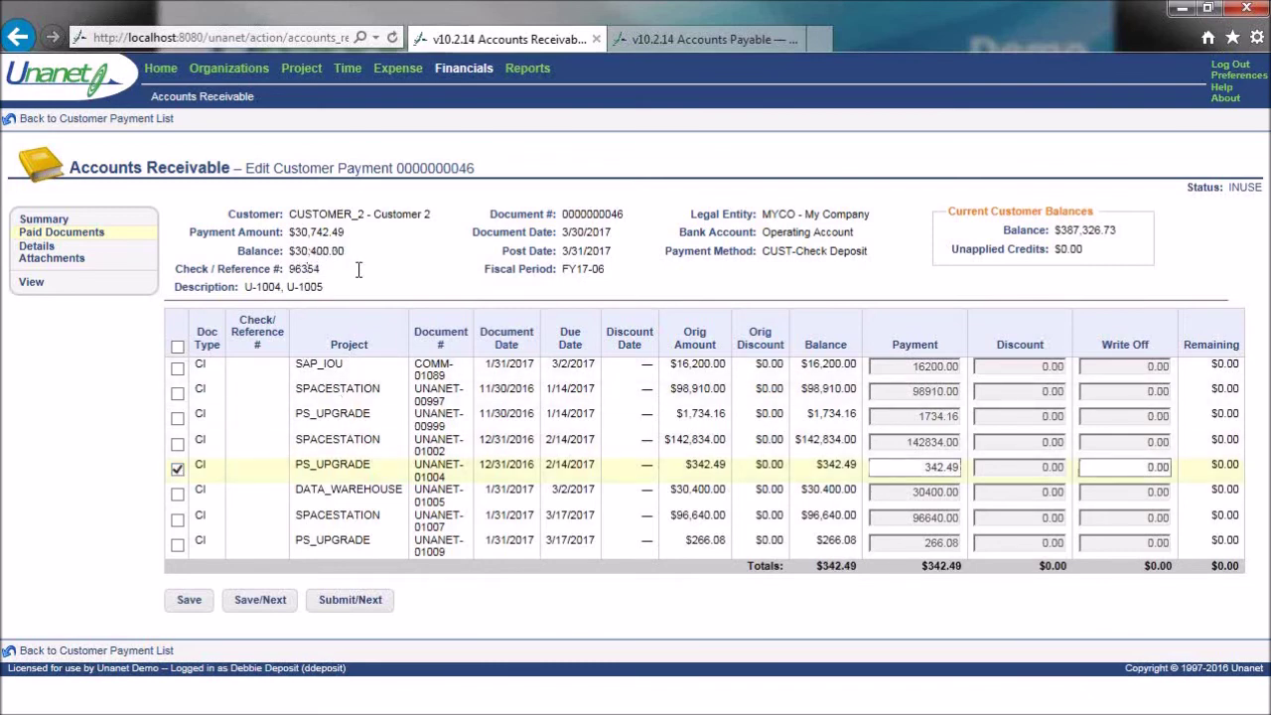
{"action": "left_click_drag", "start_coordinate": [921, 566], "coordinate": [968, 566]}
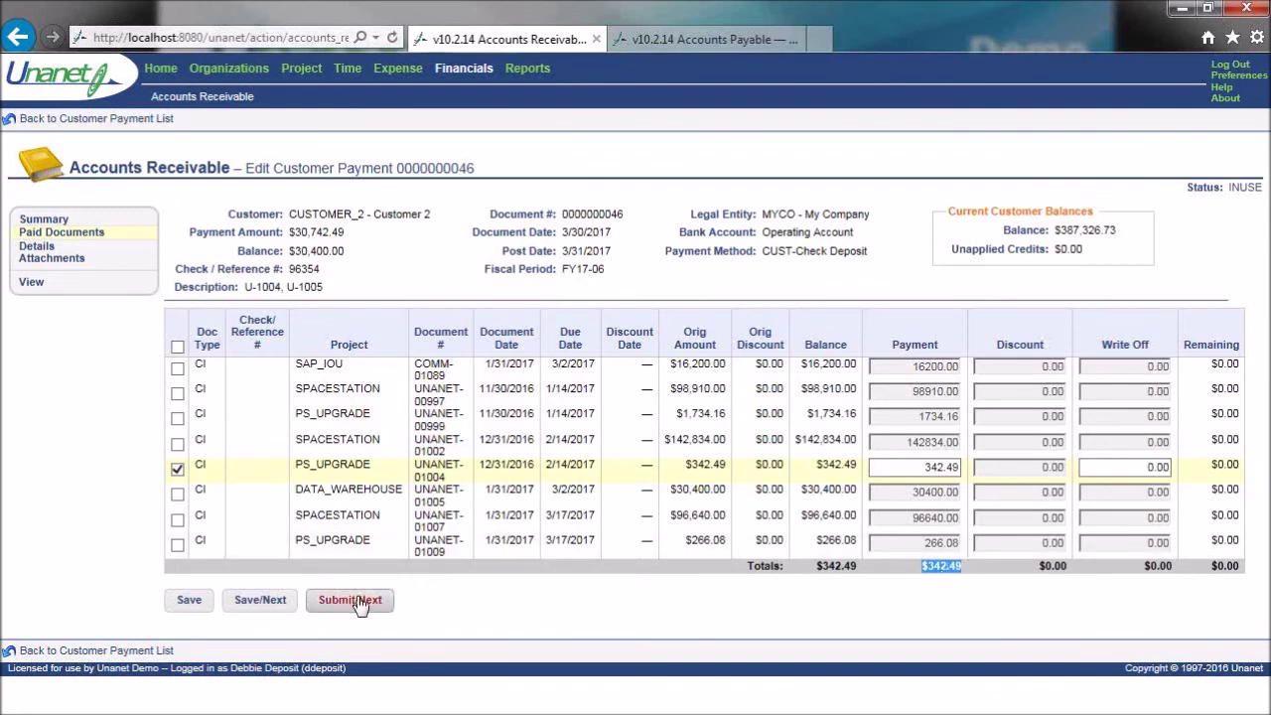
{"action": "left_click", "coordinate": [178, 494]}
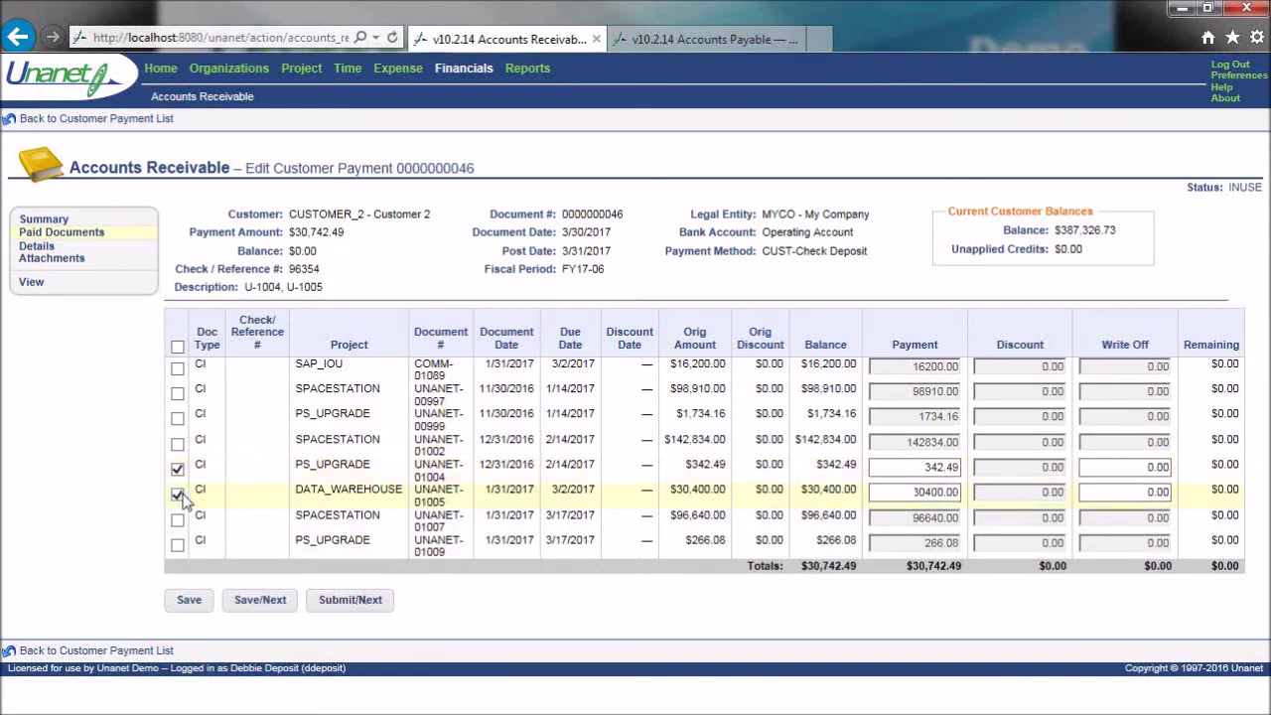
{"action": "left_click_drag", "start_coordinate": [291, 250], "coordinate": [320, 253]}
{"action": "left_click", "coordinate": [427, 273]}
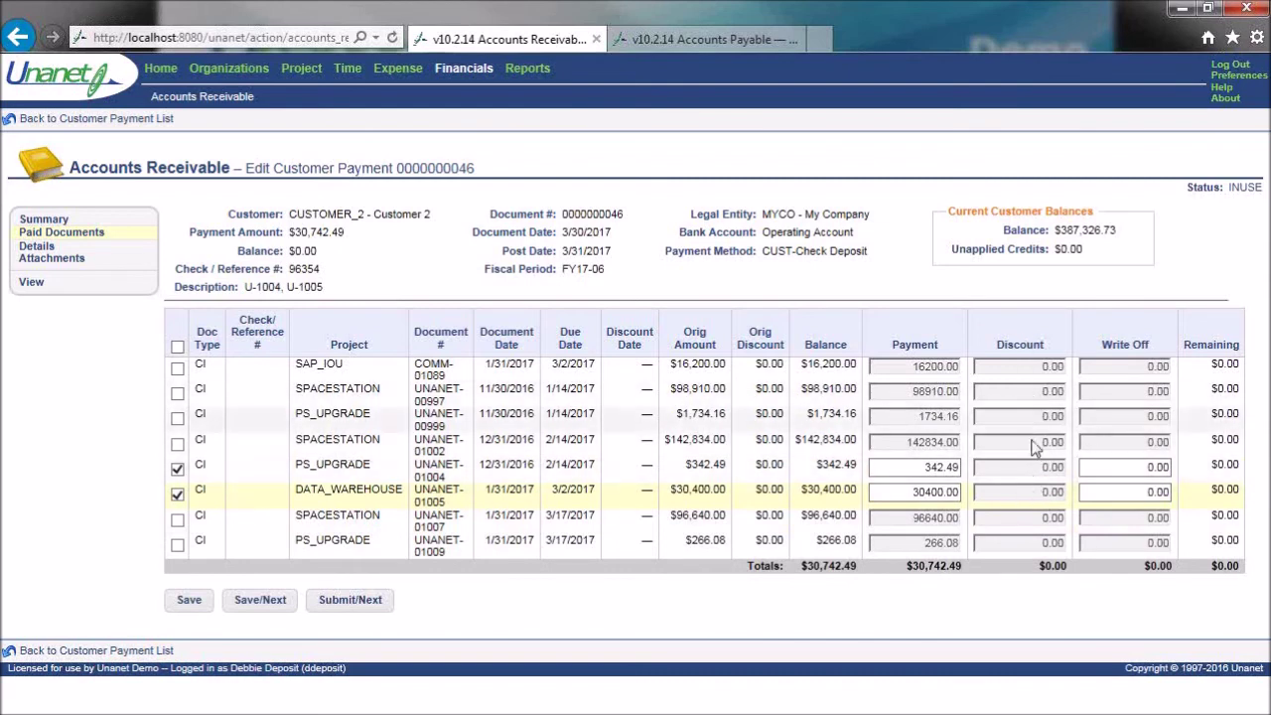
{"action": "left_click", "coordinate": [1122, 496]}
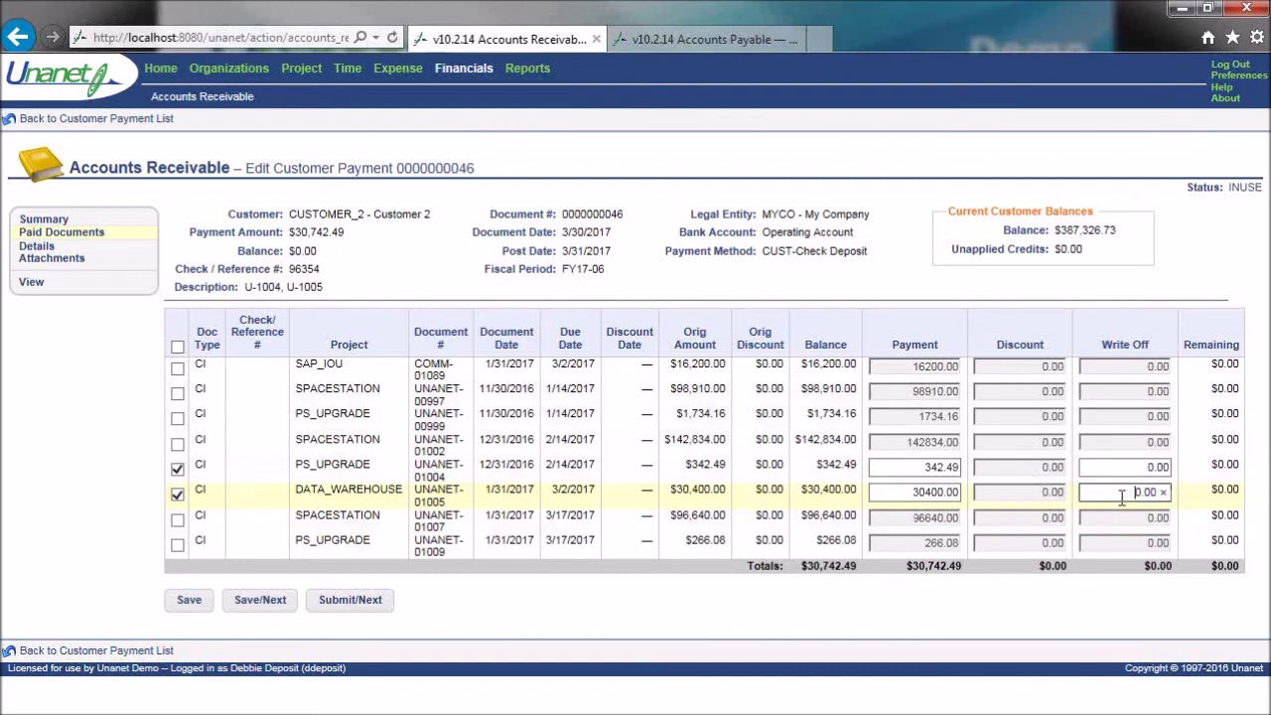
{"action": "left_click", "coordinate": [928, 494]}
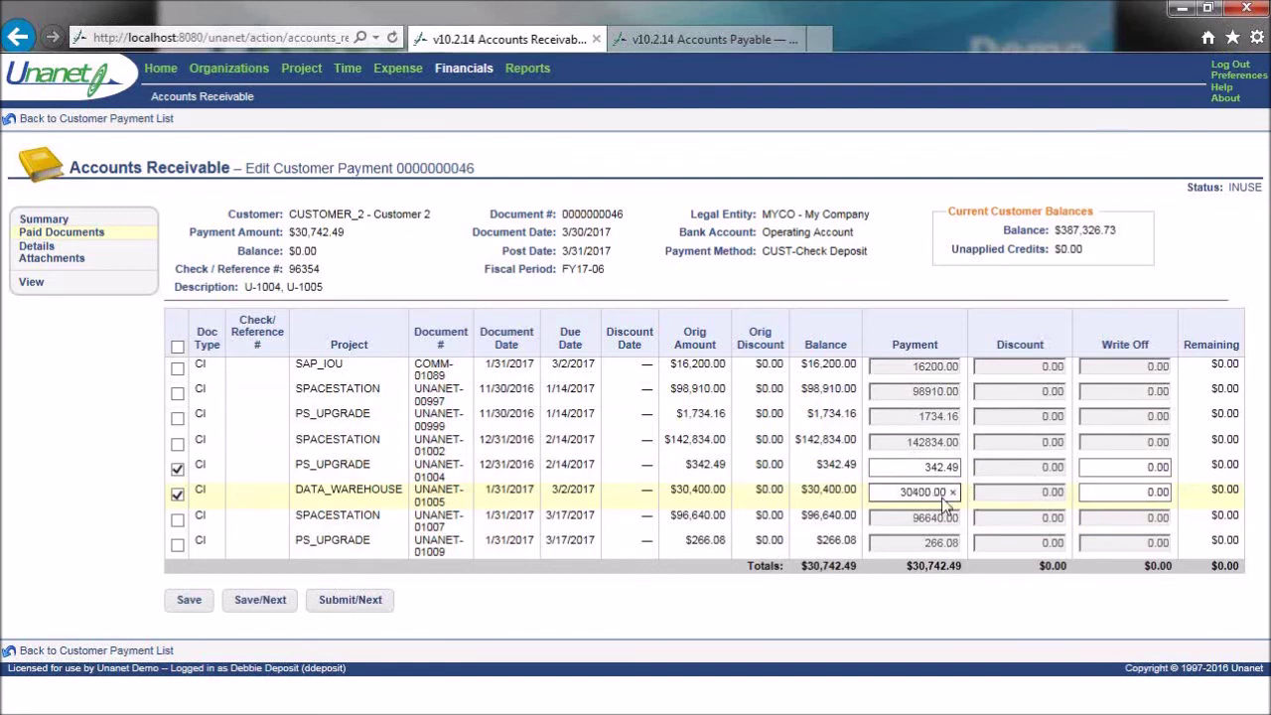
{"action": "left_click", "coordinate": [1130, 492]}
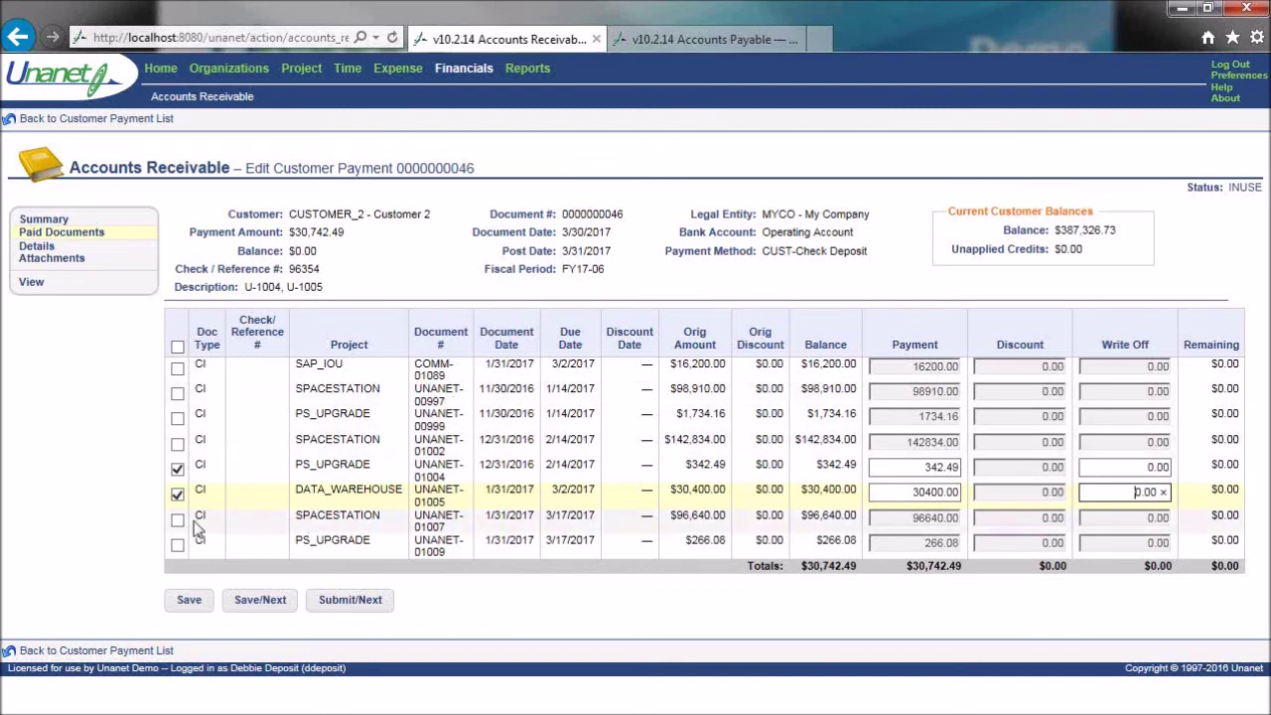
{"action": "left_click", "coordinate": [176, 493]}
{"action": "left_click", "coordinate": [176, 469]}
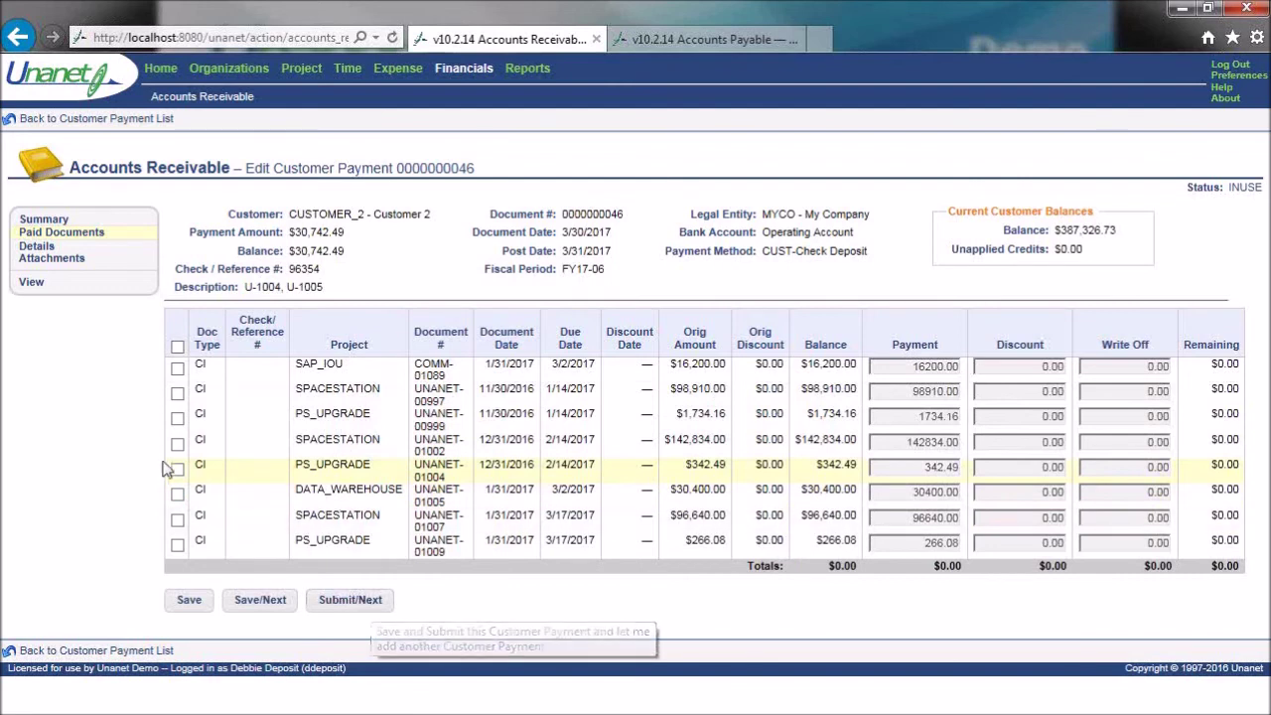
{"action": "left_click", "coordinate": [177, 469]}
{"action": "left_click", "coordinate": [177, 494]}
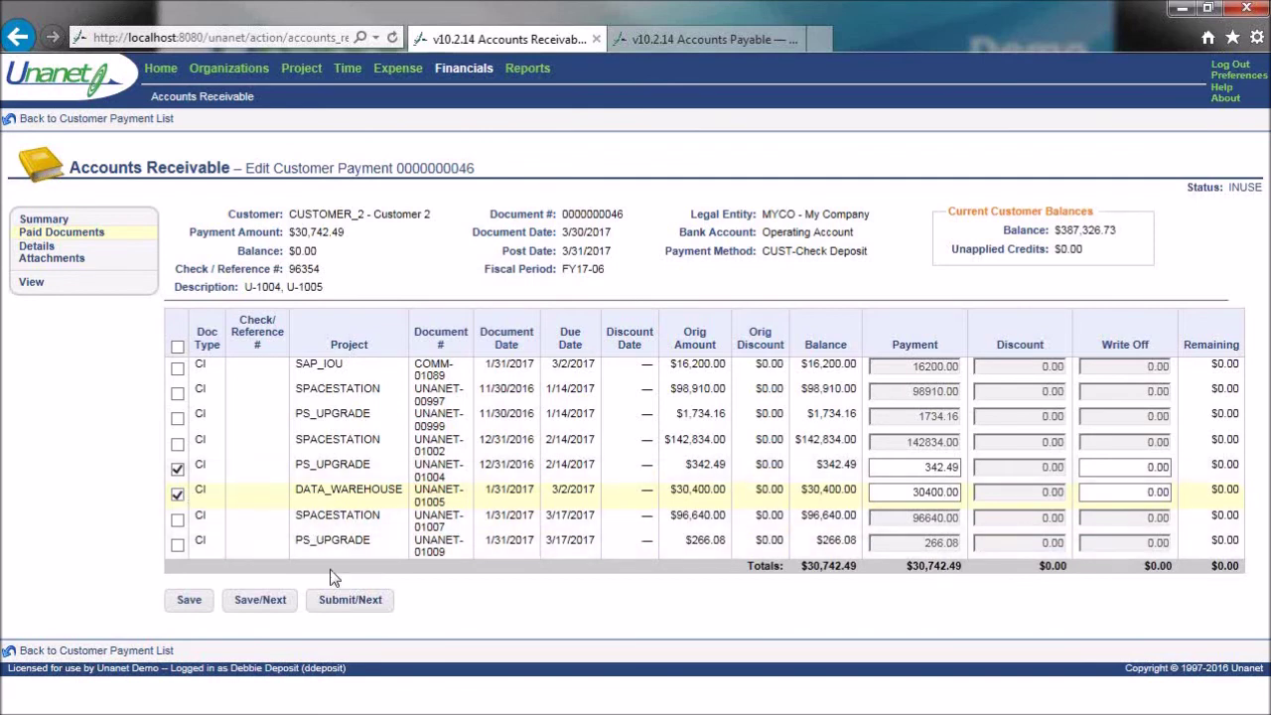
{"action": "left_click", "coordinate": [378, 606]}
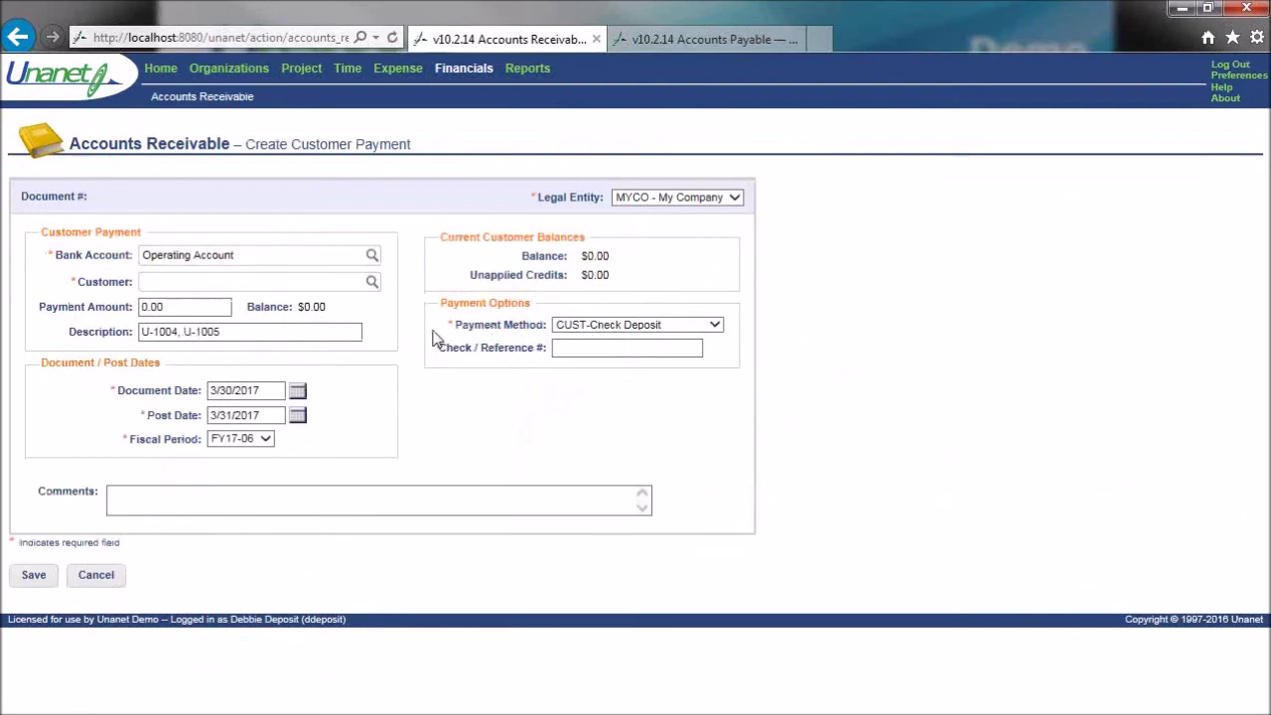
- Search customer payments of every status with Document Date set to Calendar - Current Year
{"action": "mouse_move", "coordinate": [212, 97]}
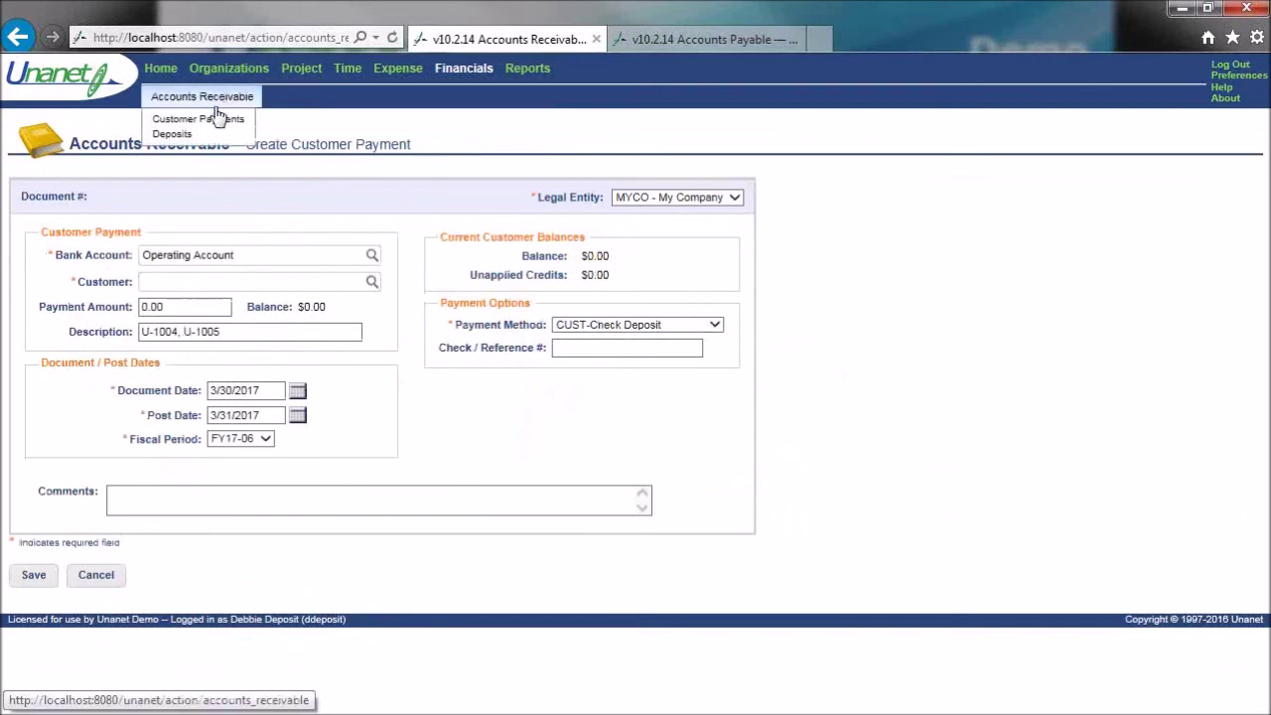
{"action": "left_click", "coordinate": [216, 119]}
{"action": "scroll", "coordinate": [401, 630], "scroll_direction": "down", "scroll_amount": 3}
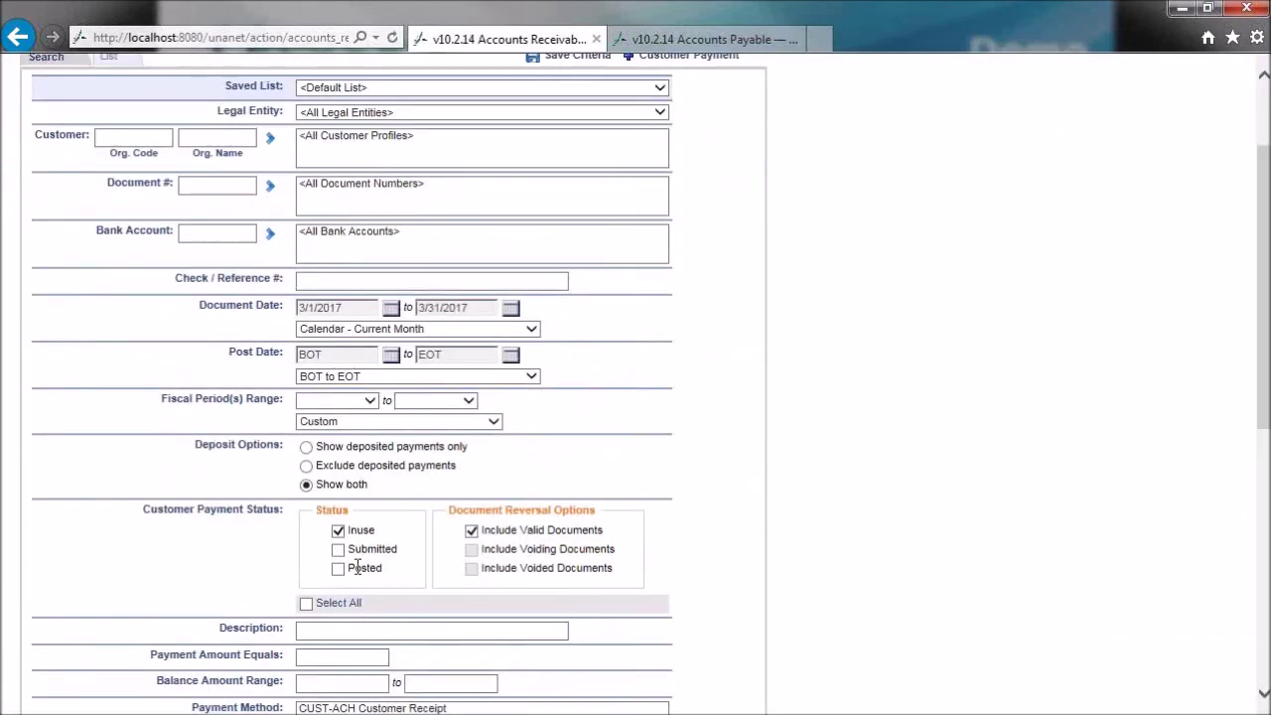
{"action": "left_click", "coordinate": [306, 604]}
{"action": "left_click", "coordinate": [530, 332]}
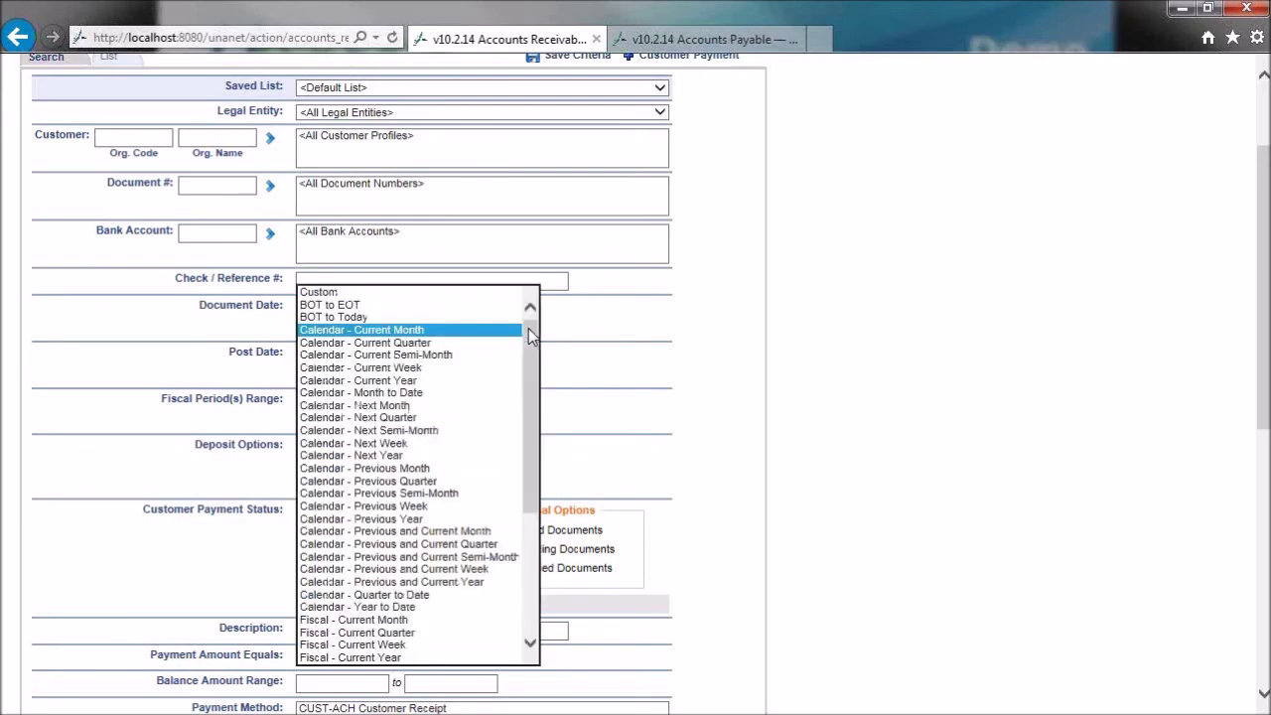
{"action": "left_click", "coordinate": [442, 380]}
{"action": "scroll", "coordinate": [837, 433], "scroll_direction": "up", "scroll_amount": 3}
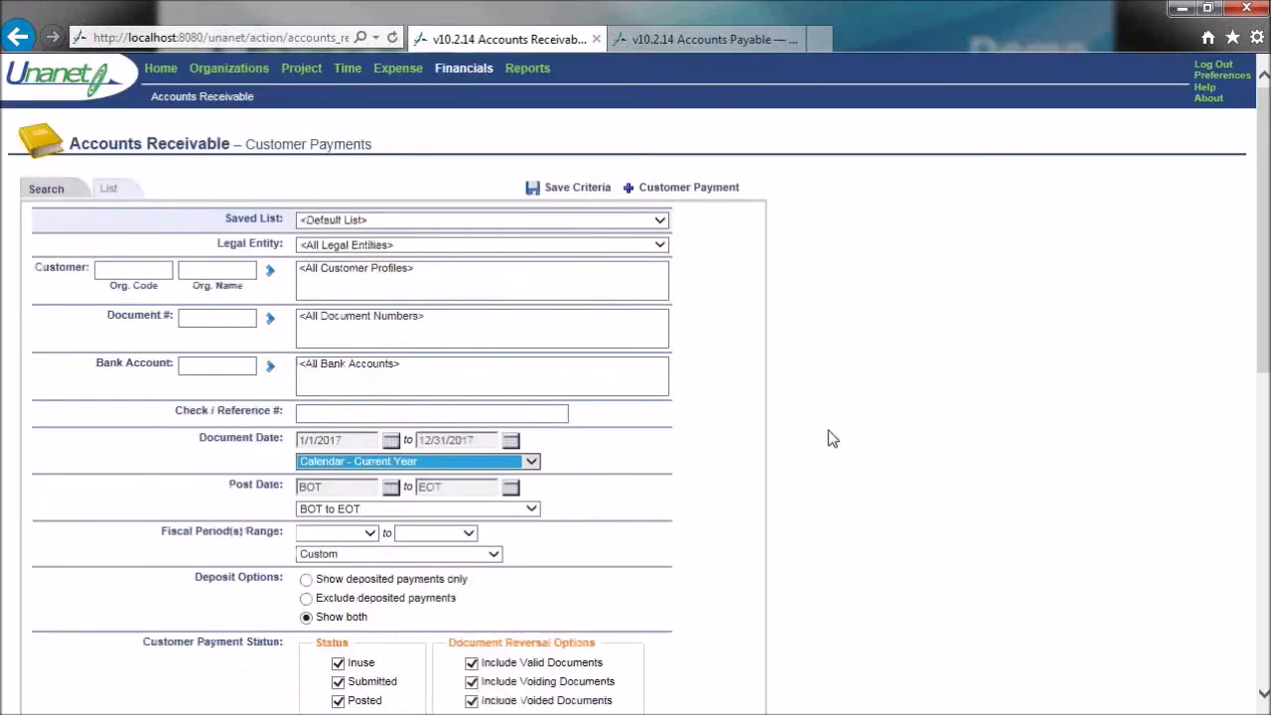
{"action": "left_click", "coordinate": [116, 191]}
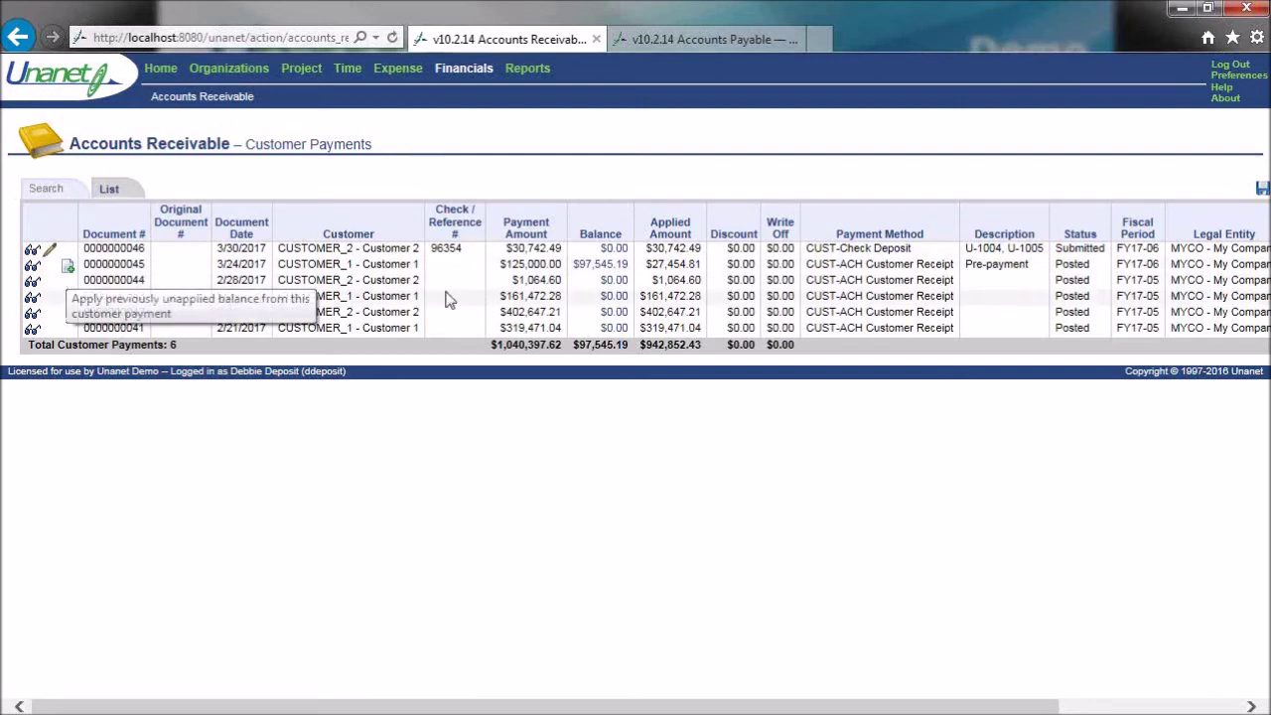
{"action": "left_click_drag", "start_coordinate": [505, 263], "coordinate": [568, 276]}
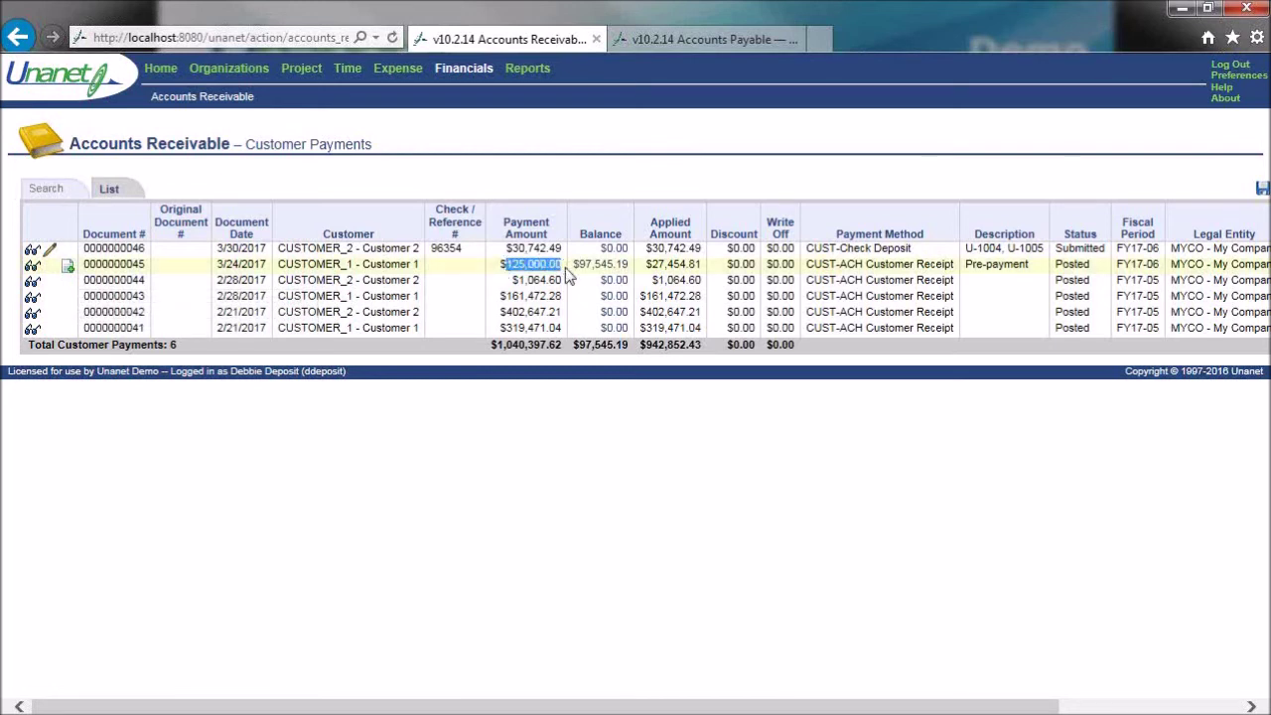
{"action": "left_click_drag", "start_coordinate": [651, 266], "coordinate": [707, 270]}
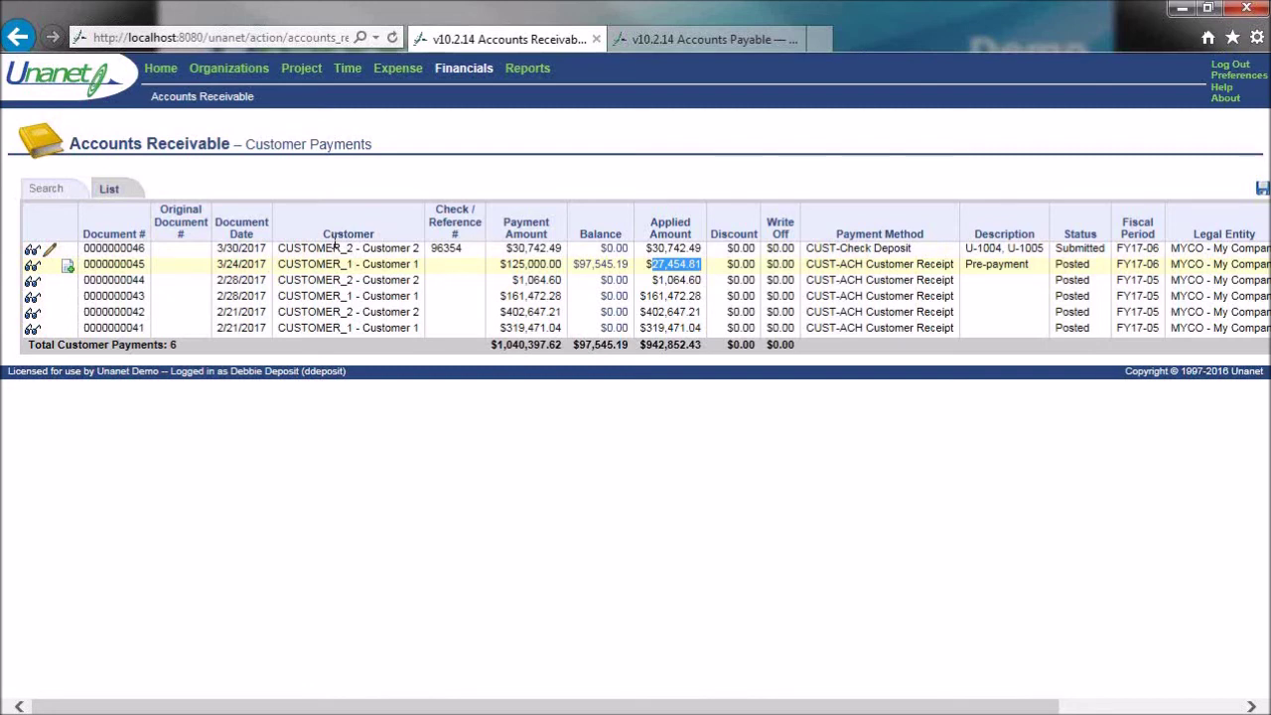
- Log out, sign back in as the posting user, and close the Accounts Payable tab
{"action": "left_click", "coordinate": [1229, 63]}
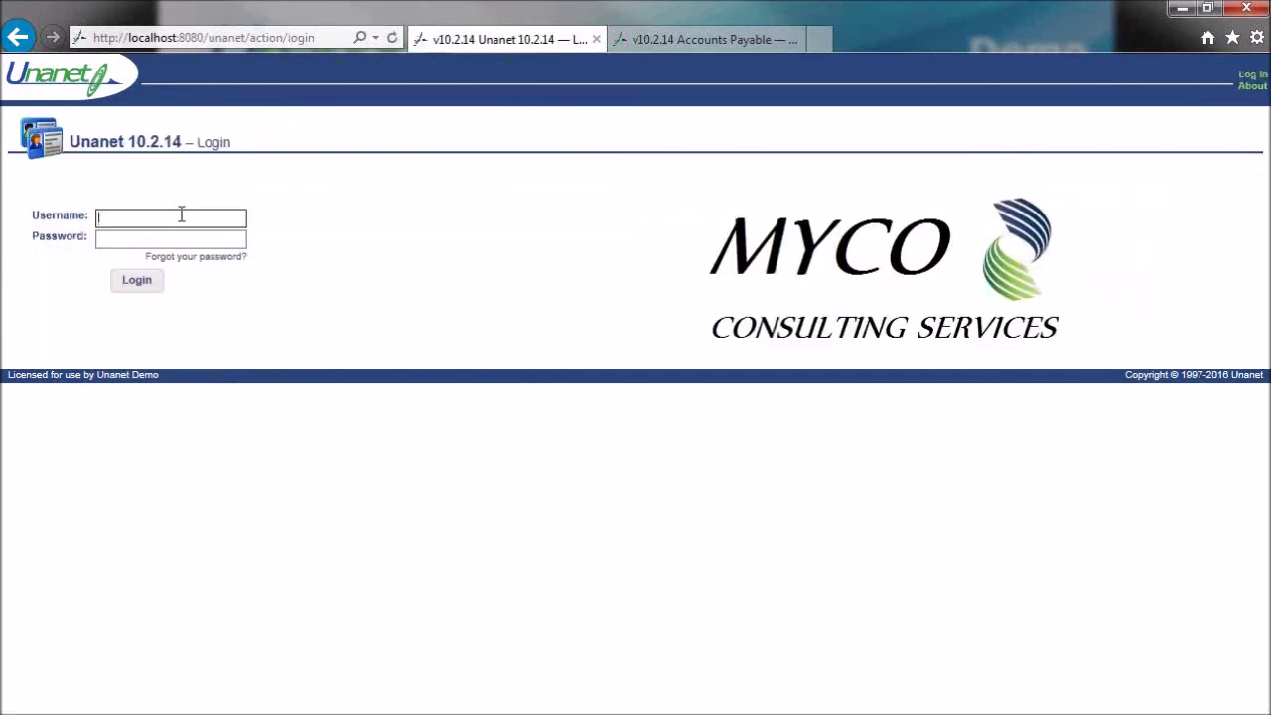
{"action": "type", "text": "pposter"}
{"action": "key", "text": "Tab"}
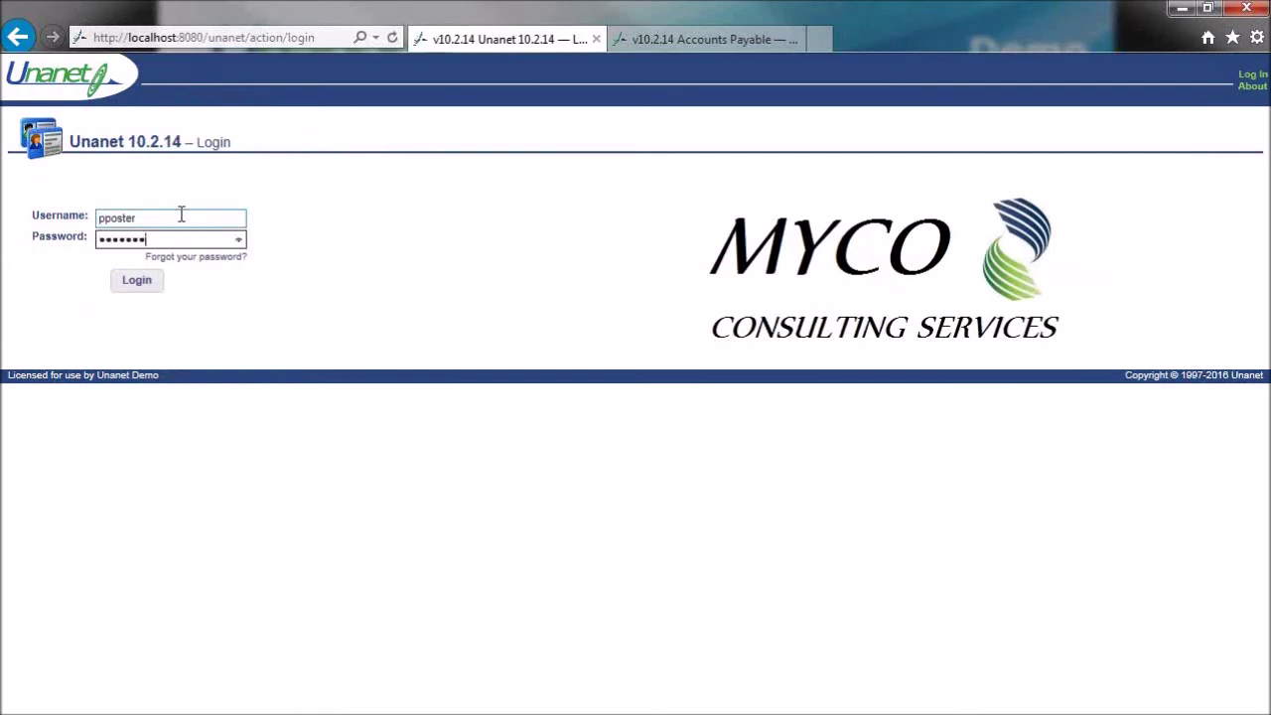
{"action": "key", "text": "Return"}
{"action": "left_click", "coordinate": [1076, 692]}
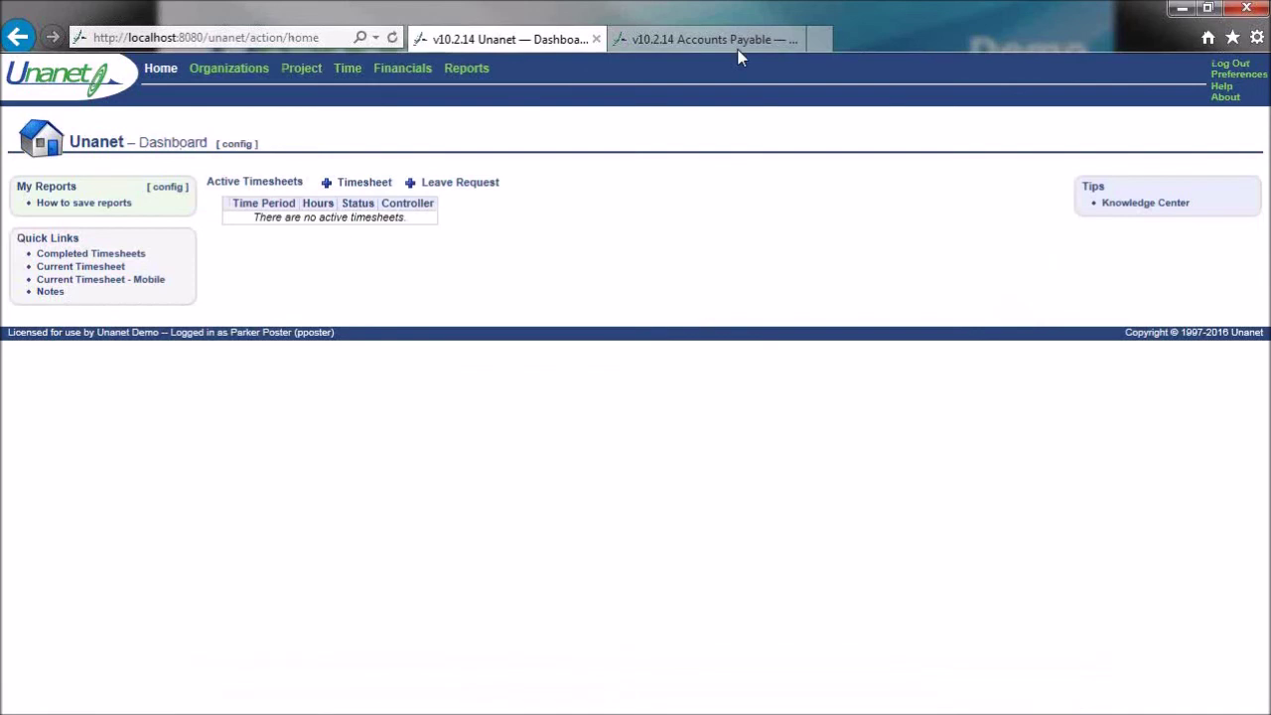
{"action": "left_click", "coordinate": [796, 40]}
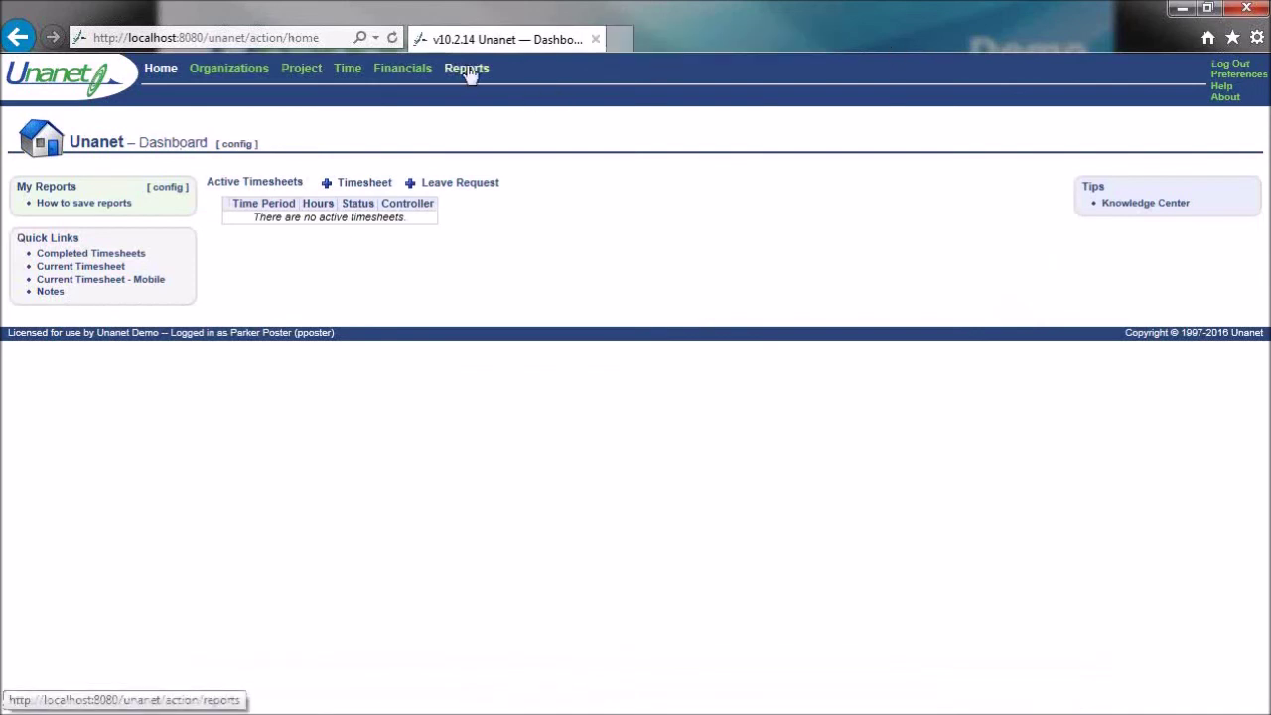
- Run and review the Accounts Receivable Aging report, then open the Financials dashboard in a new tab
{"action": "left_click", "coordinate": [468, 69]}
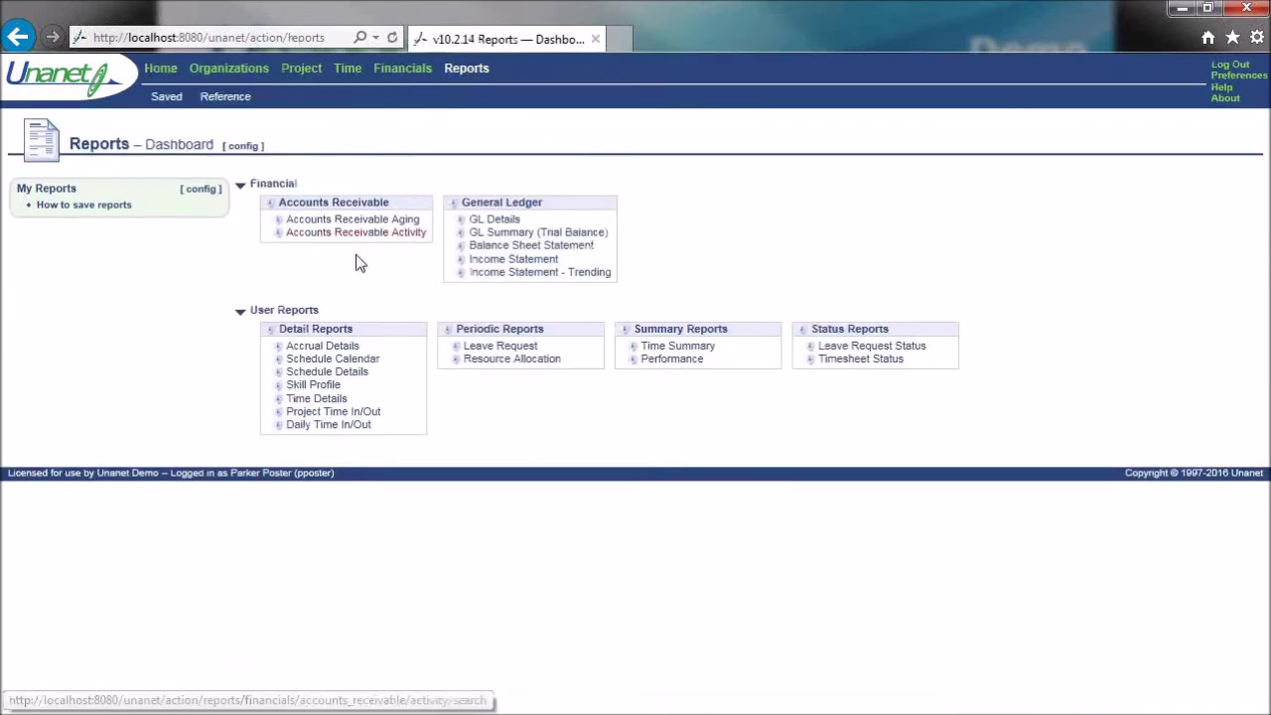
{"action": "left_click", "coordinate": [376, 222]}
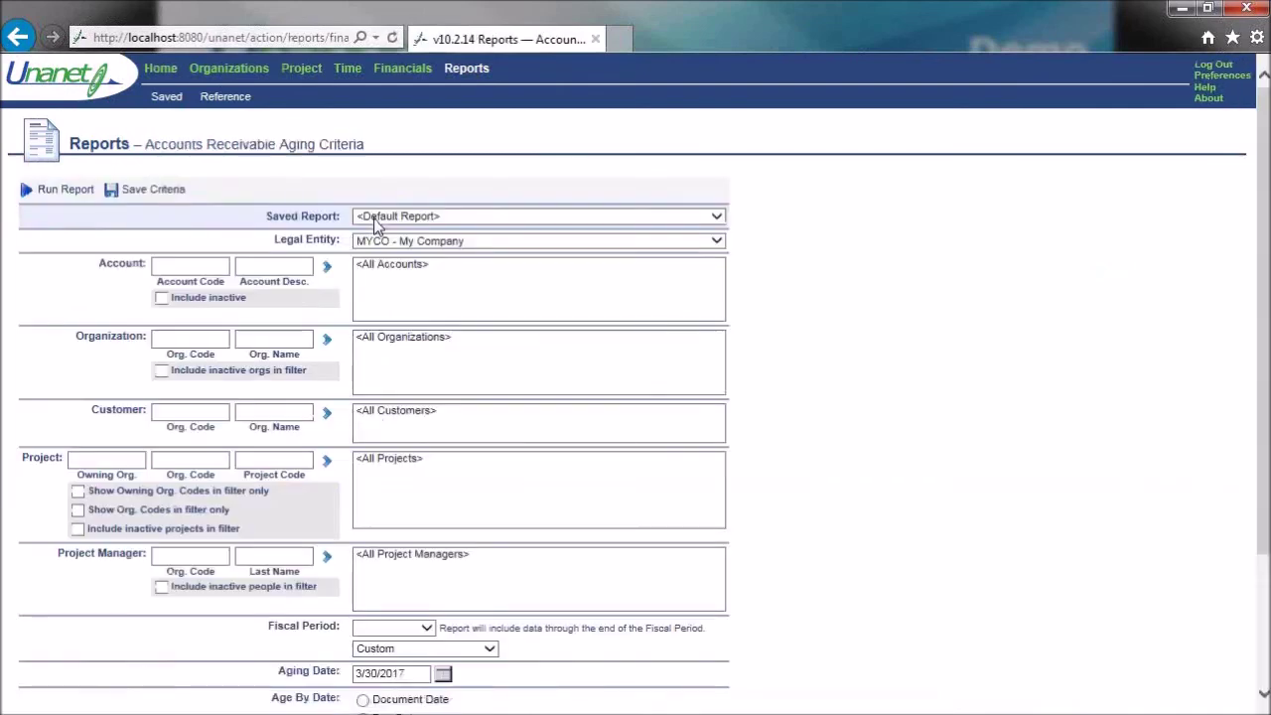
{"action": "left_click", "coordinate": [62, 194]}
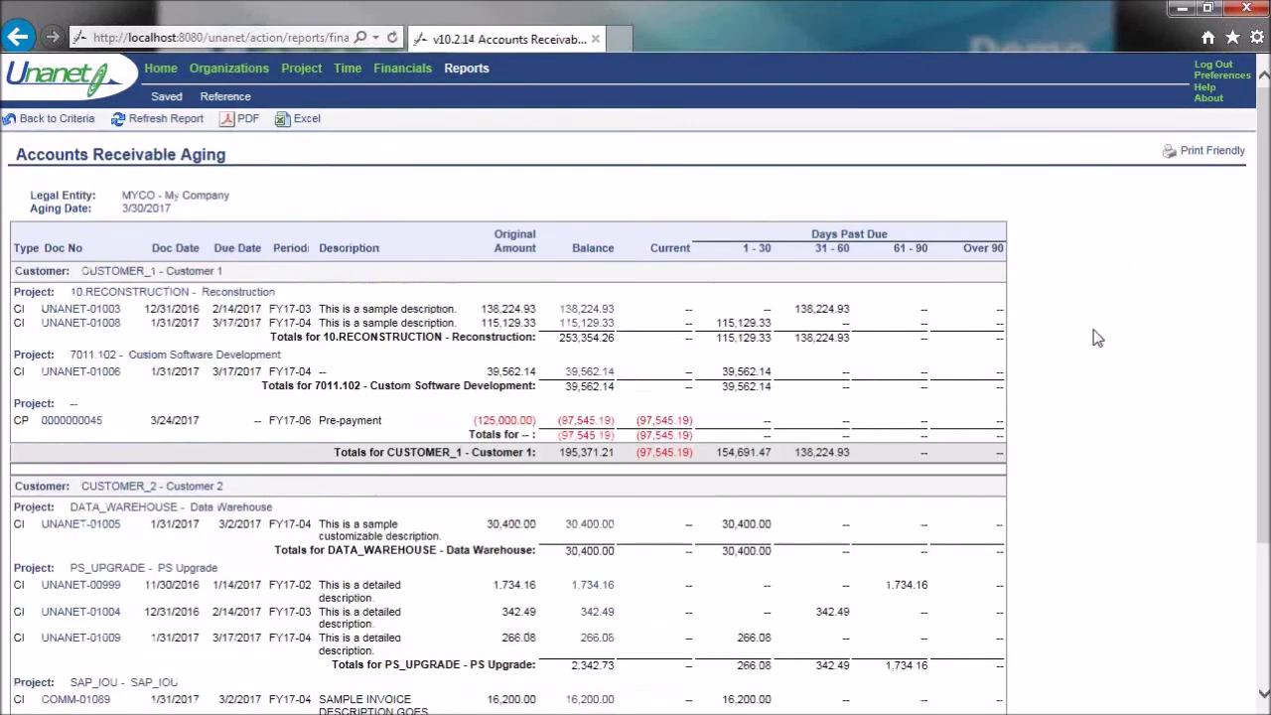
{"action": "scroll", "coordinate": [1109, 383], "scroll_direction": "down", "scroll_amount": 3}
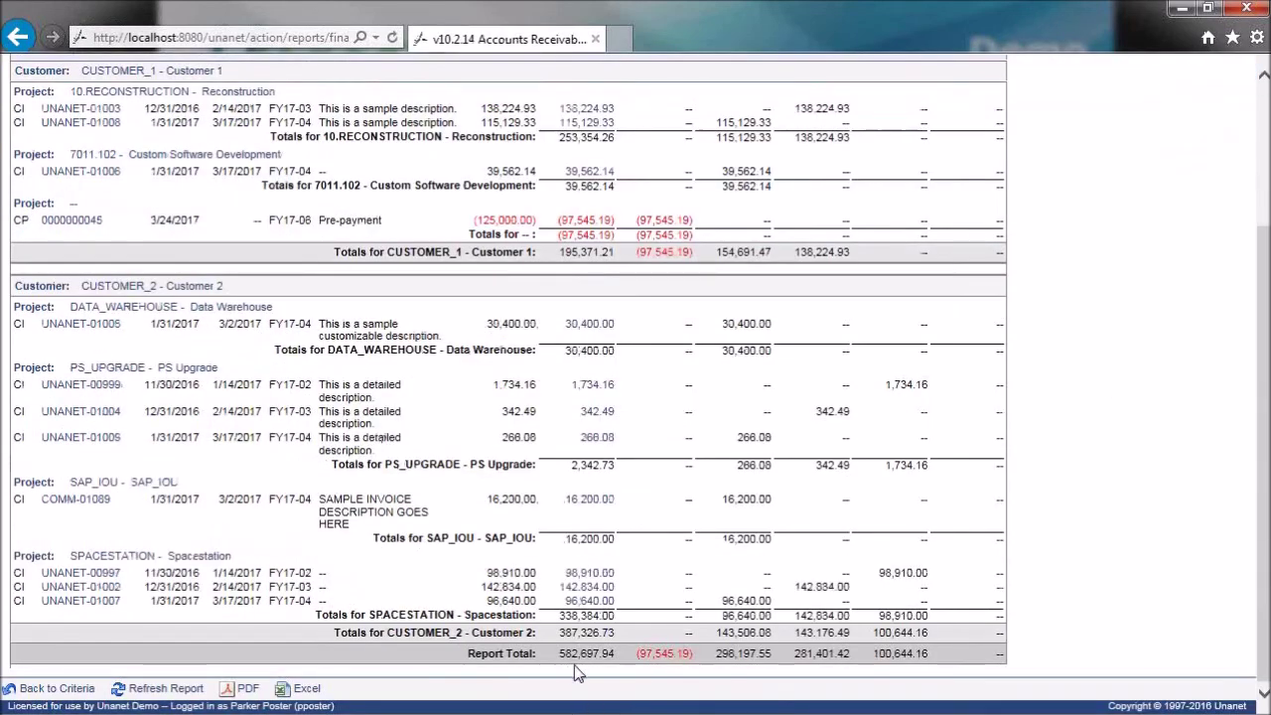
{"action": "scroll", "coordinate": [1132, 432], "scroll_direction": "up", "scroll_amount": 1}
{"action": "scroll", "coordinate": [1132, 432], "scroll_direction": "up", "scroll_amount": 2}
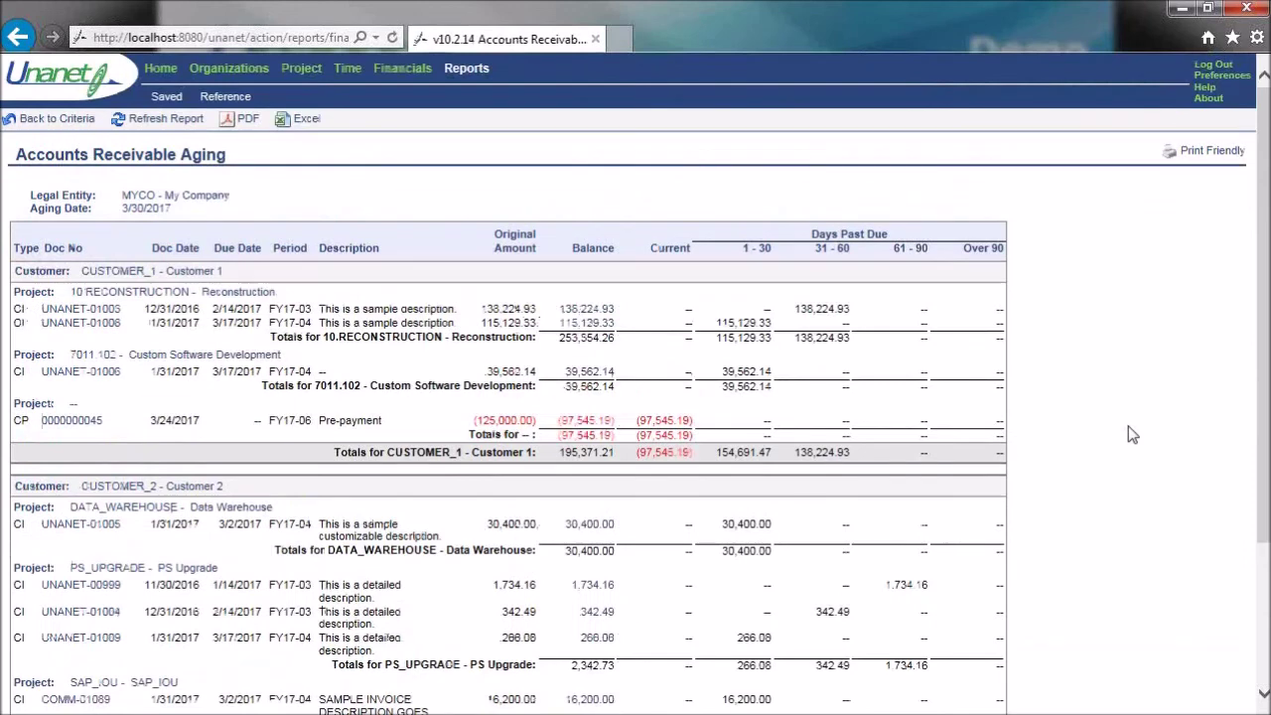
{"action": "left_click_drag", "start_coordinate": [576, 56], "coordinate": [625, 38]}
{"action": "left_click", "coordinate": [692, 42]}
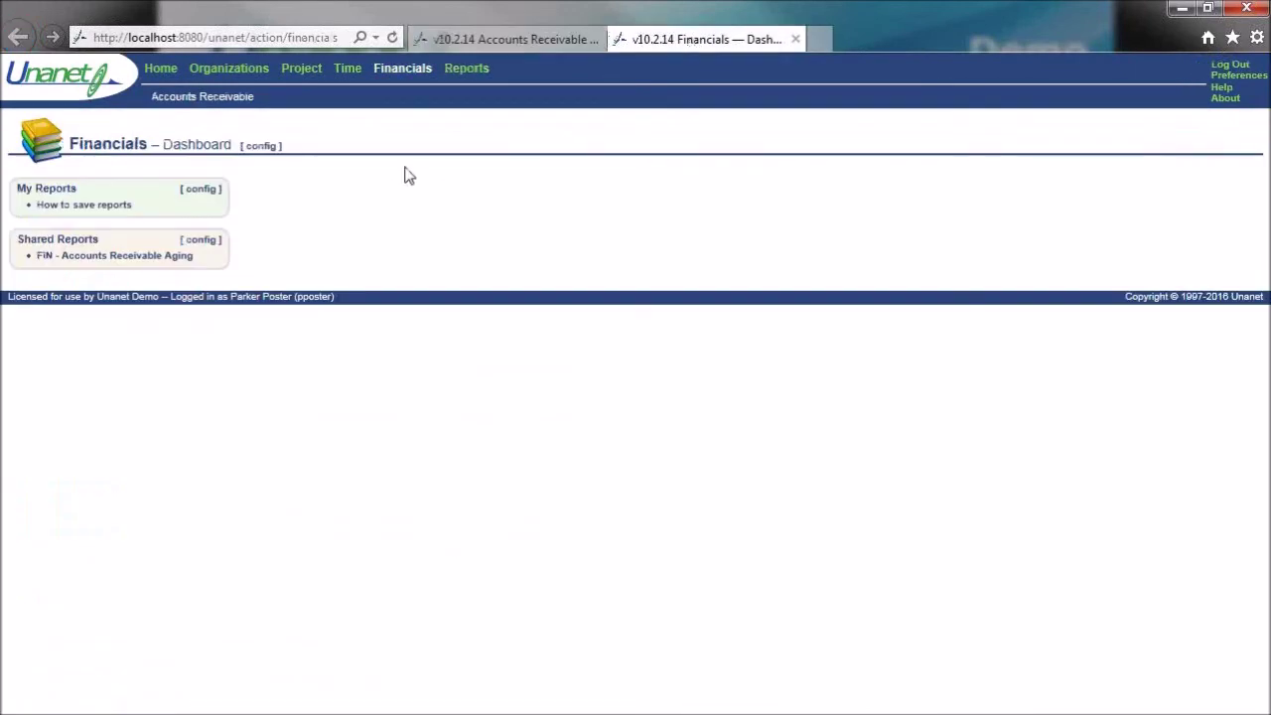
- List customer payments with Document Date BOT to EOT and only Submitted status
{"action": "left_click", "coordinate": [233, 120]}
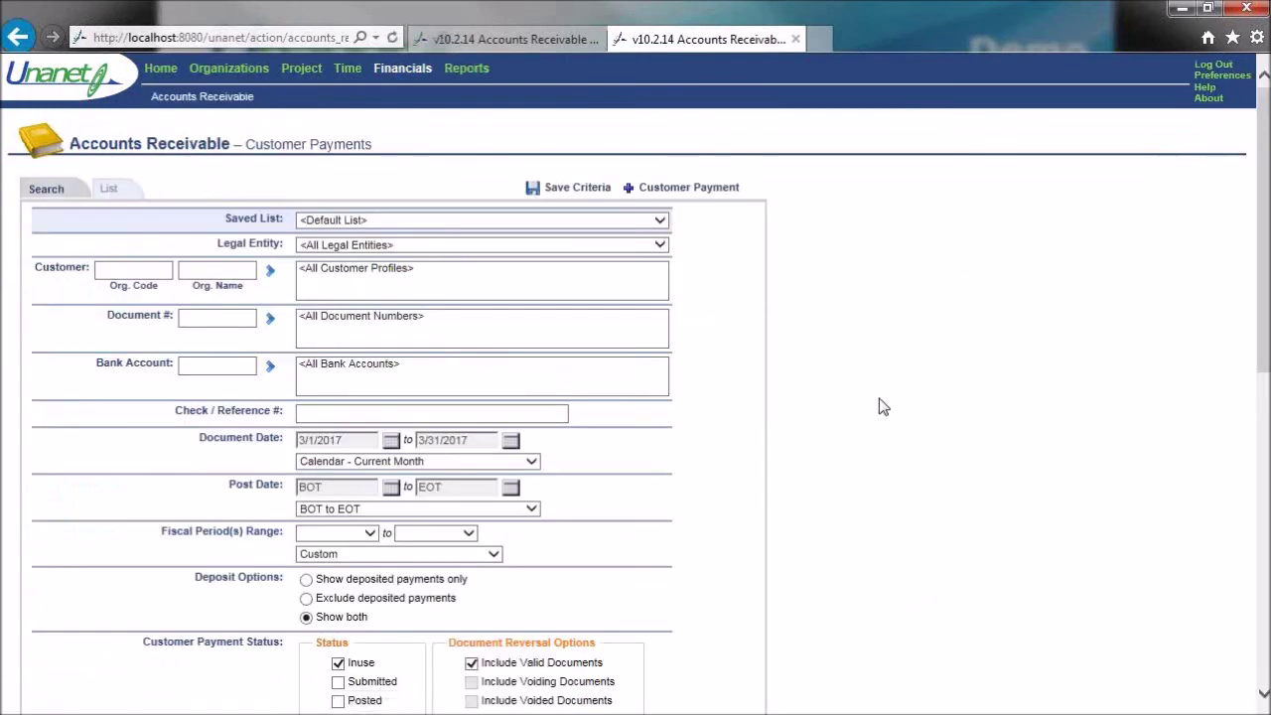
{"action": "left_click", "coordinate": [531, 462]}
{"action": "left_click", "coordinate": [442, 345]}
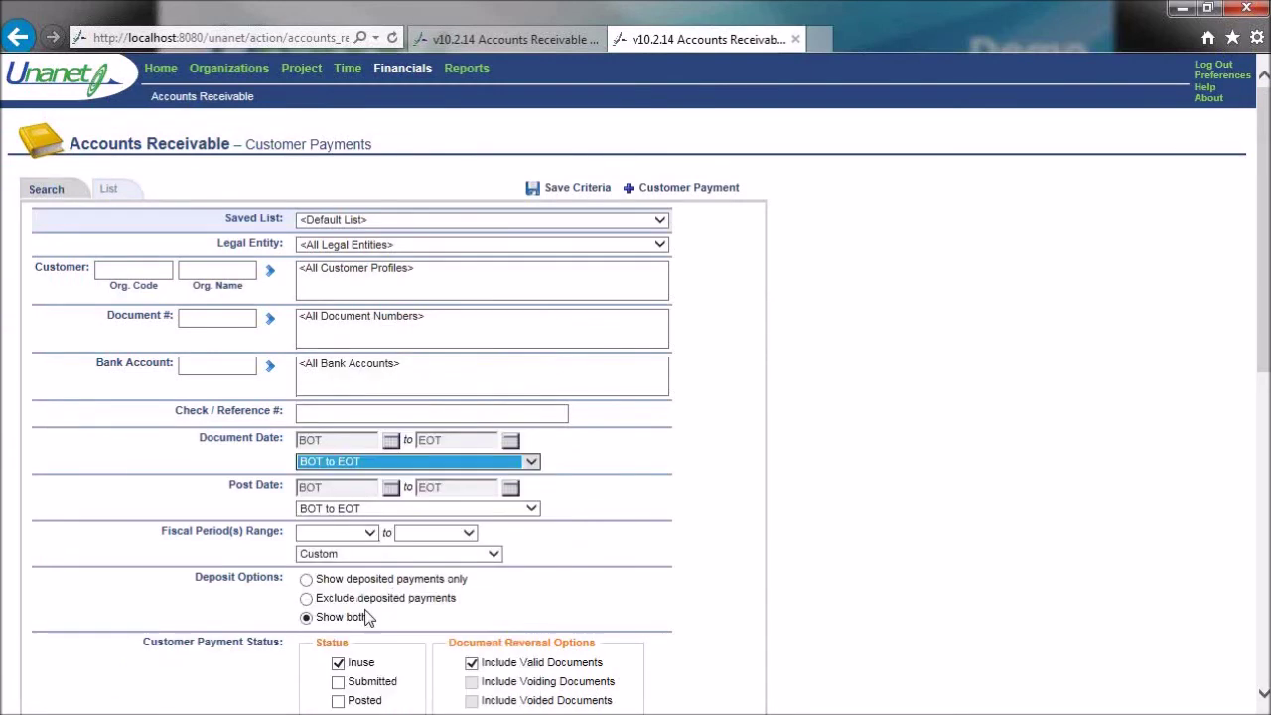
{"action": "left_click", "coordinate": [339, 681]}
{"action": "left_click", "coordinate": [339, 663]}
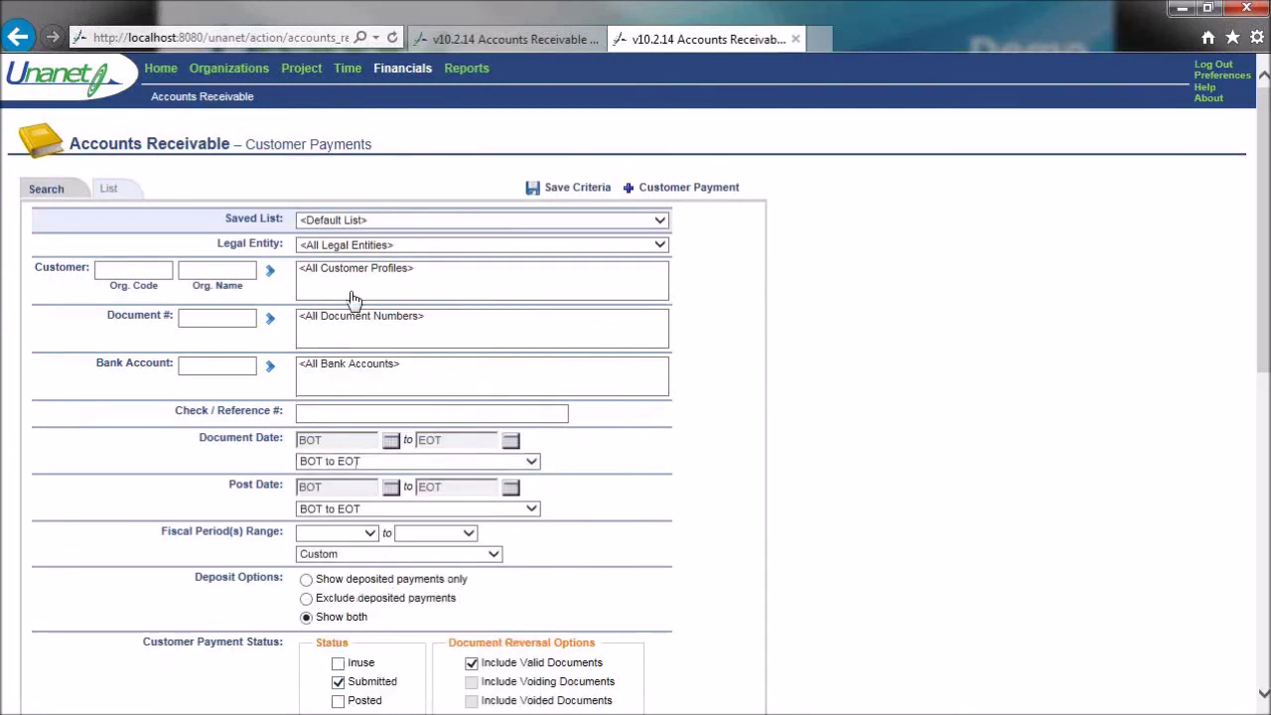
{"action": "left_click", "coordinate": [112, 191]}
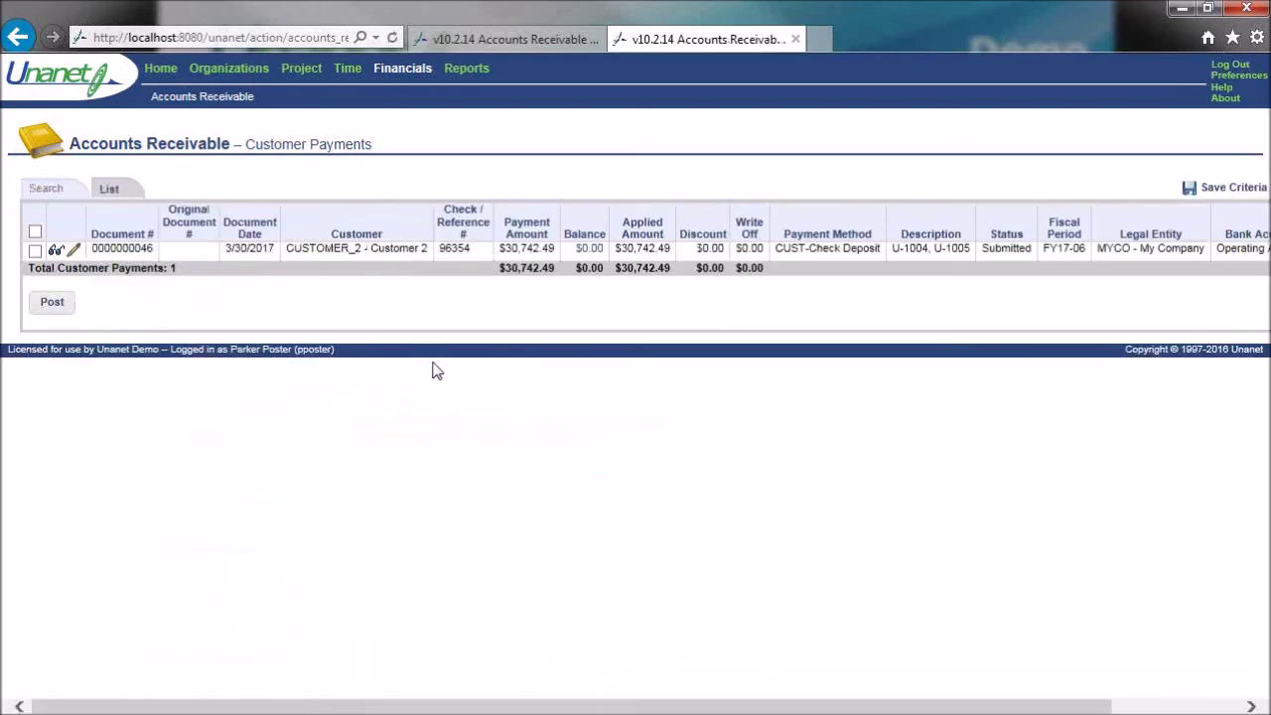
{"action": "left_click", "coordinate": [34, 250]}
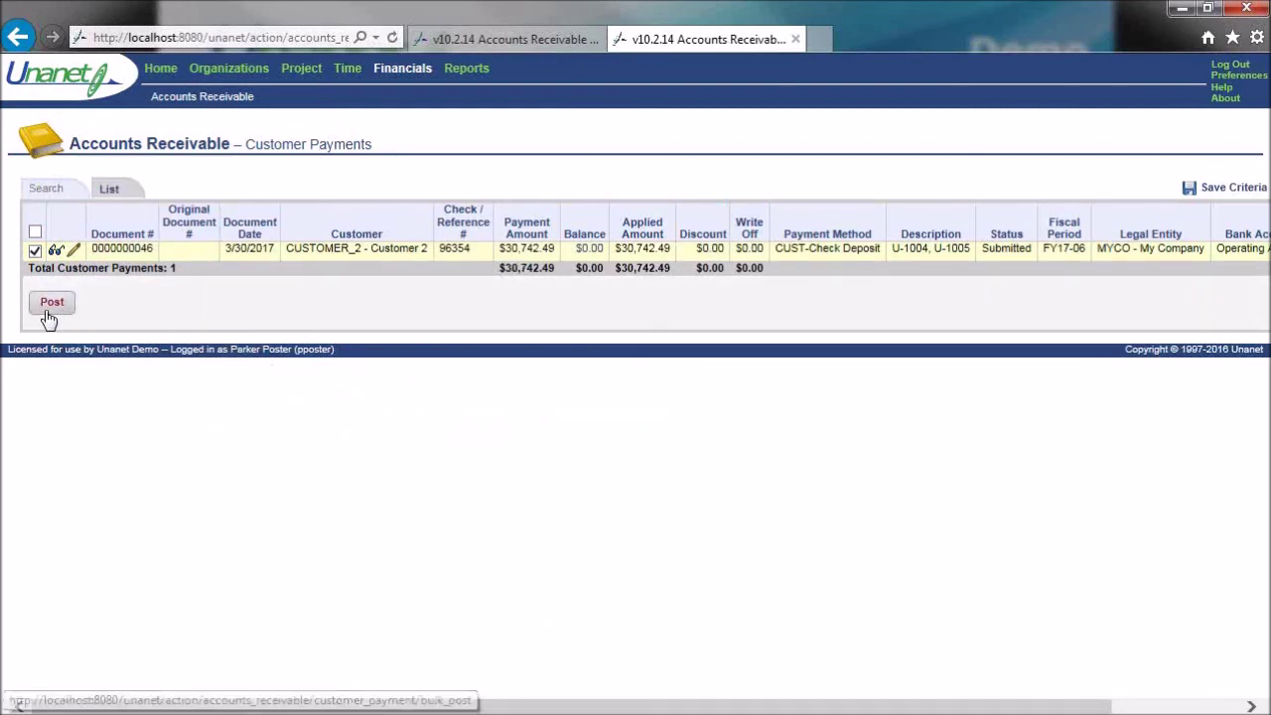
{"action": "left_click", "coordinate": [55, 253]}
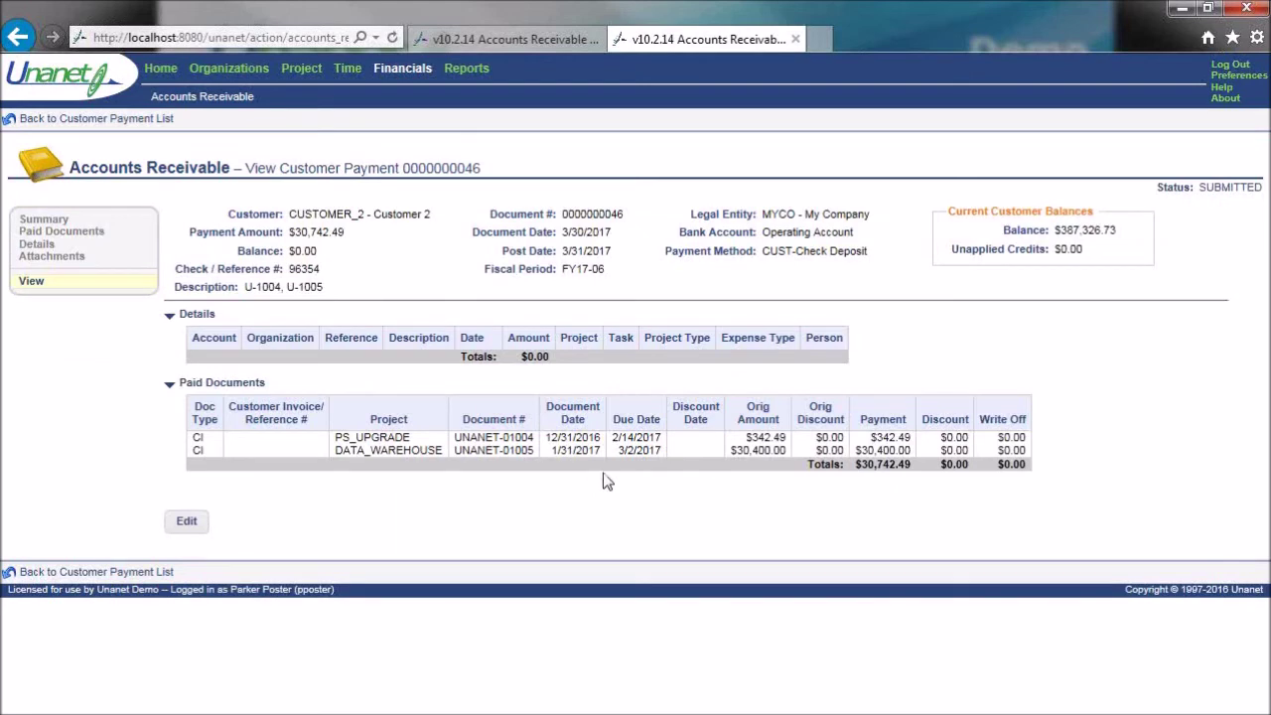
{"action": "left_click", "coordinate": [86, 120]}
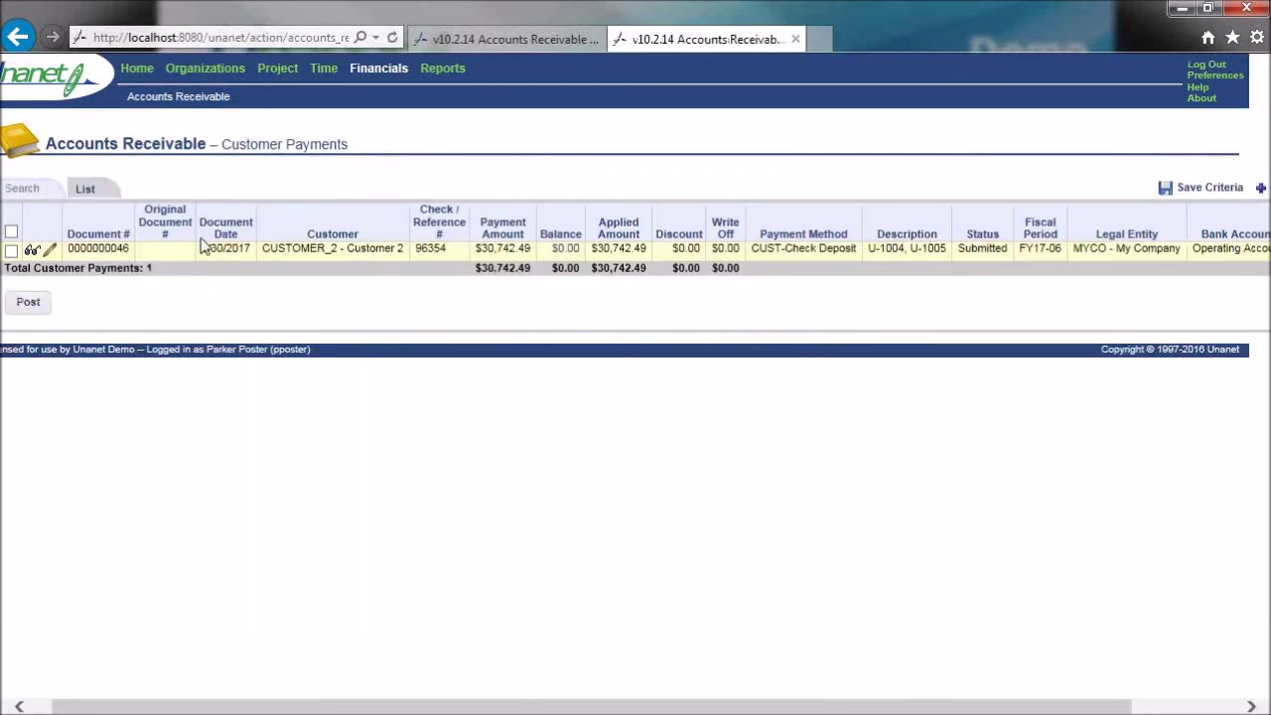
{"action": "left_click", "coordinate": [11, 250]}
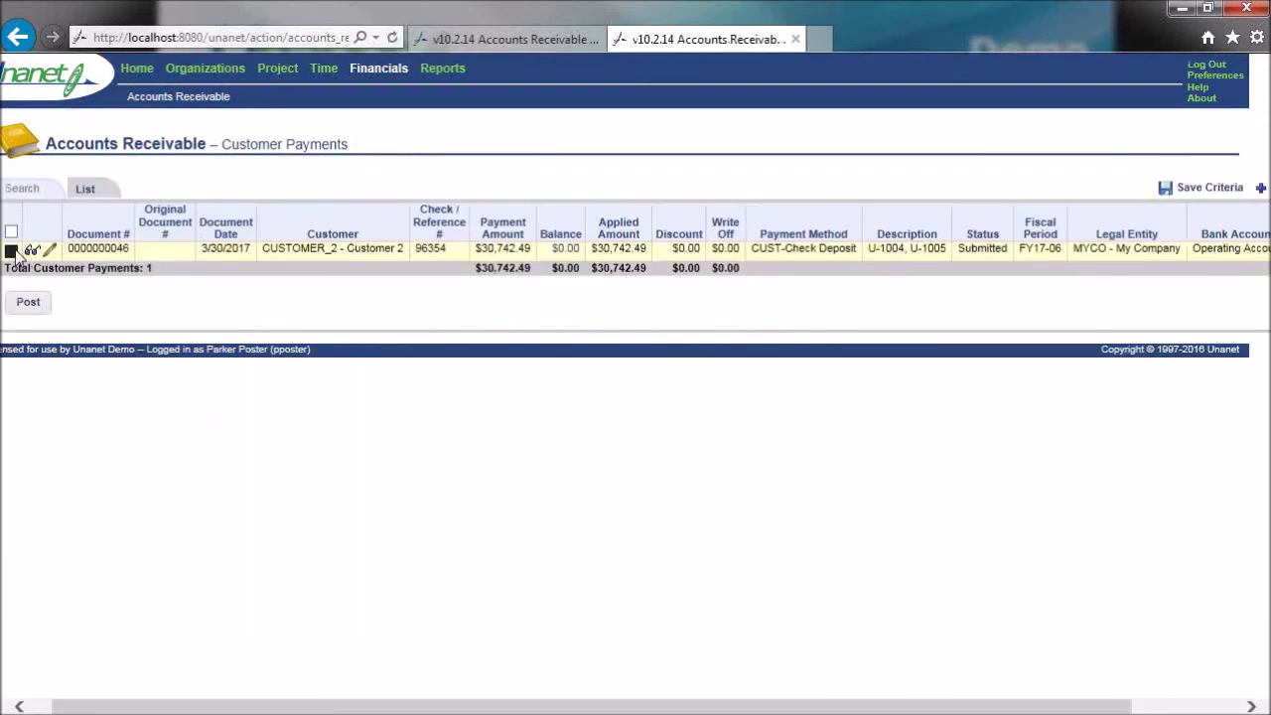
{"action": "left_click", "coordinate": [28, 306]}
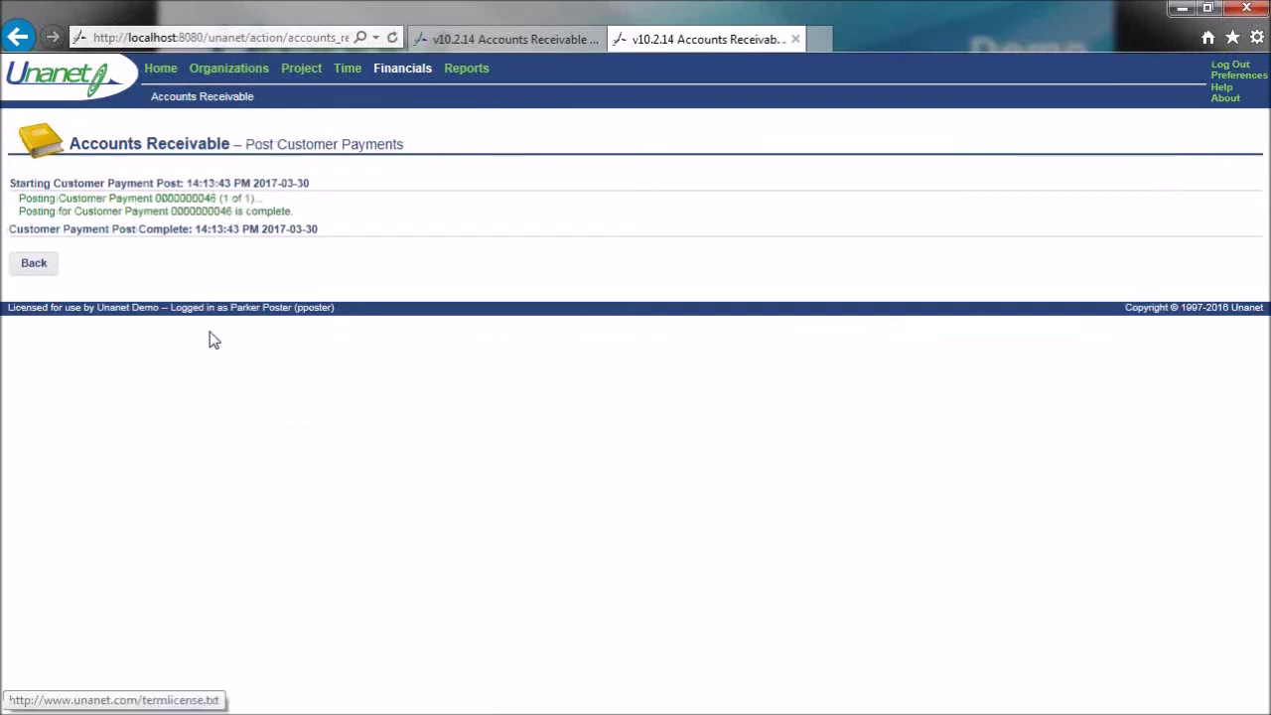
- Refresh the AR Aging report to confirm CUSTOMER_2's Data Warehouse invoice no longer appears
{"action": "left_click", "coordinate": [552, 41]}
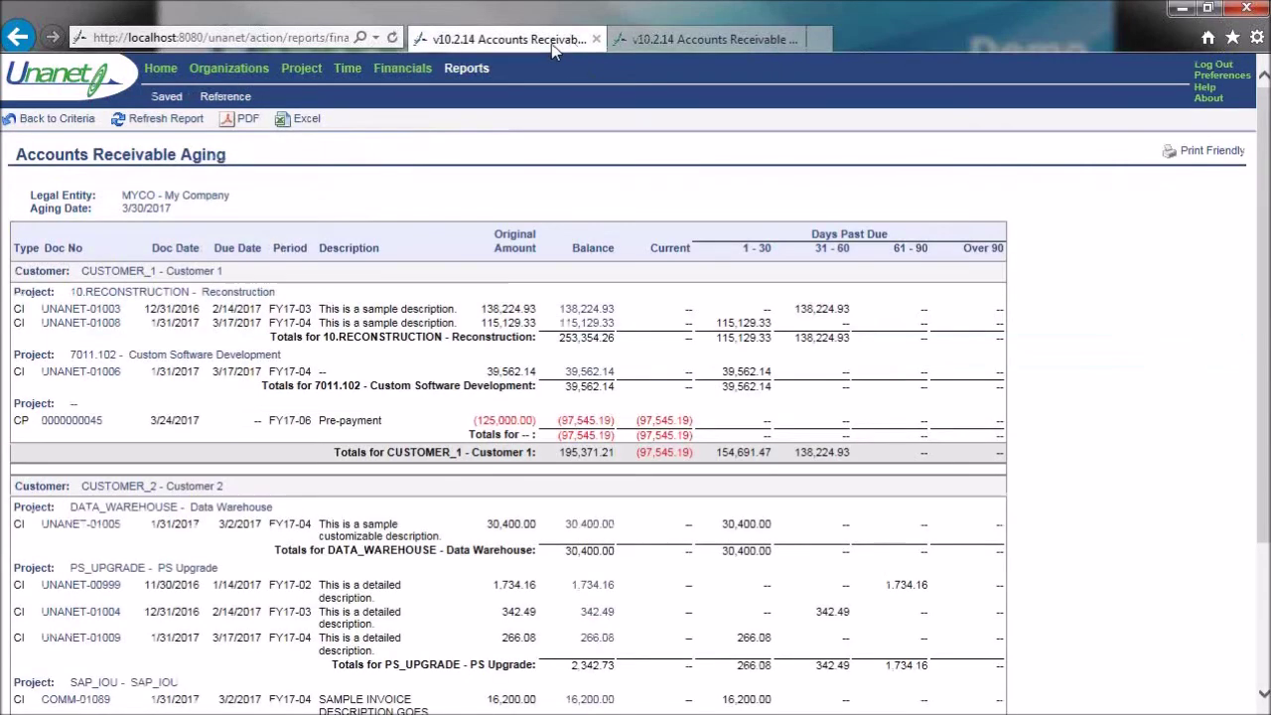
{"action": "left_click", "coordinate": [179, 125]}
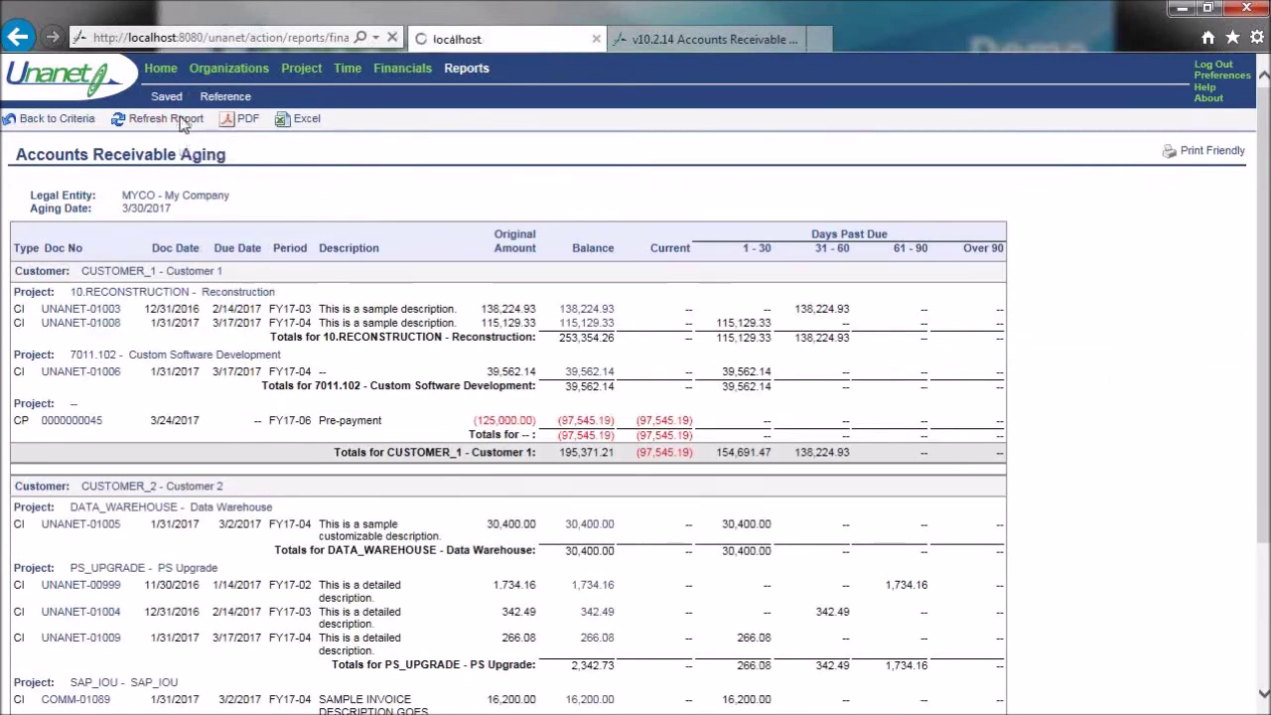
{"action": "scroll", "coordinate": [1112, 390], "scroll_direction": "down", "scroll_amount": 2}
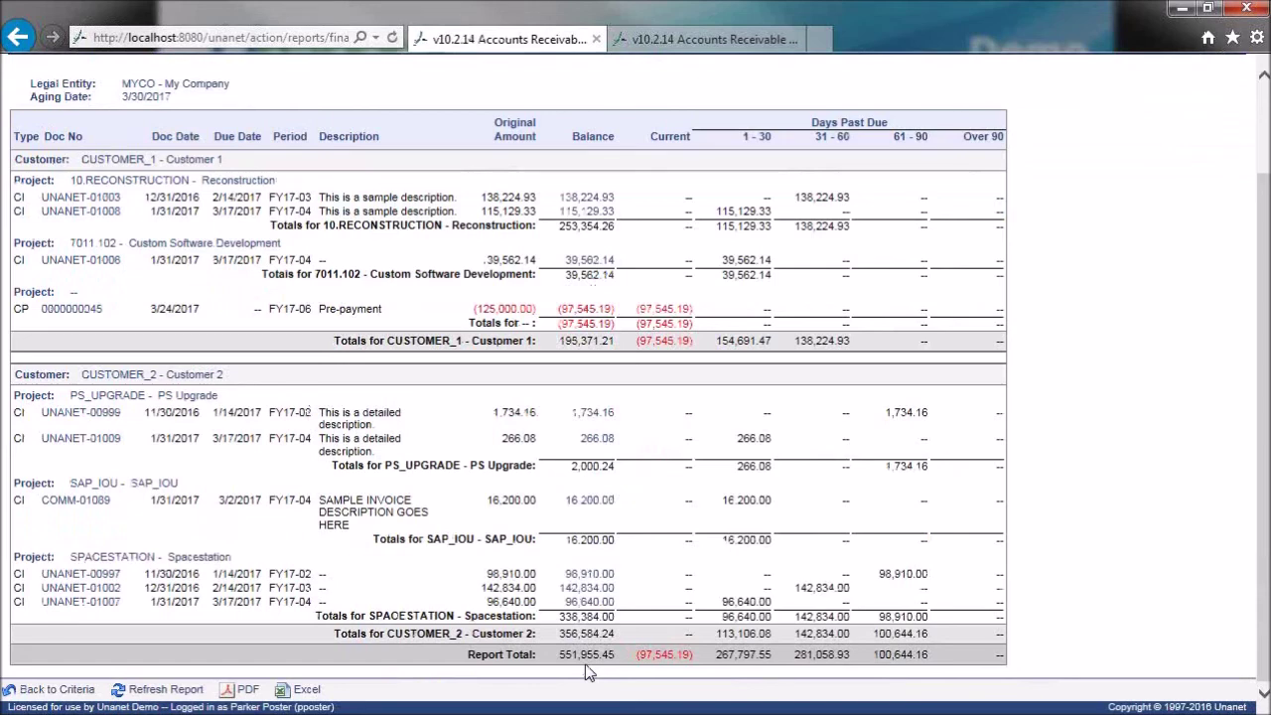
{"action": "scroll", "coordinate": [560, 448], "scroll_direction": "up", "scroll_amount": 3}
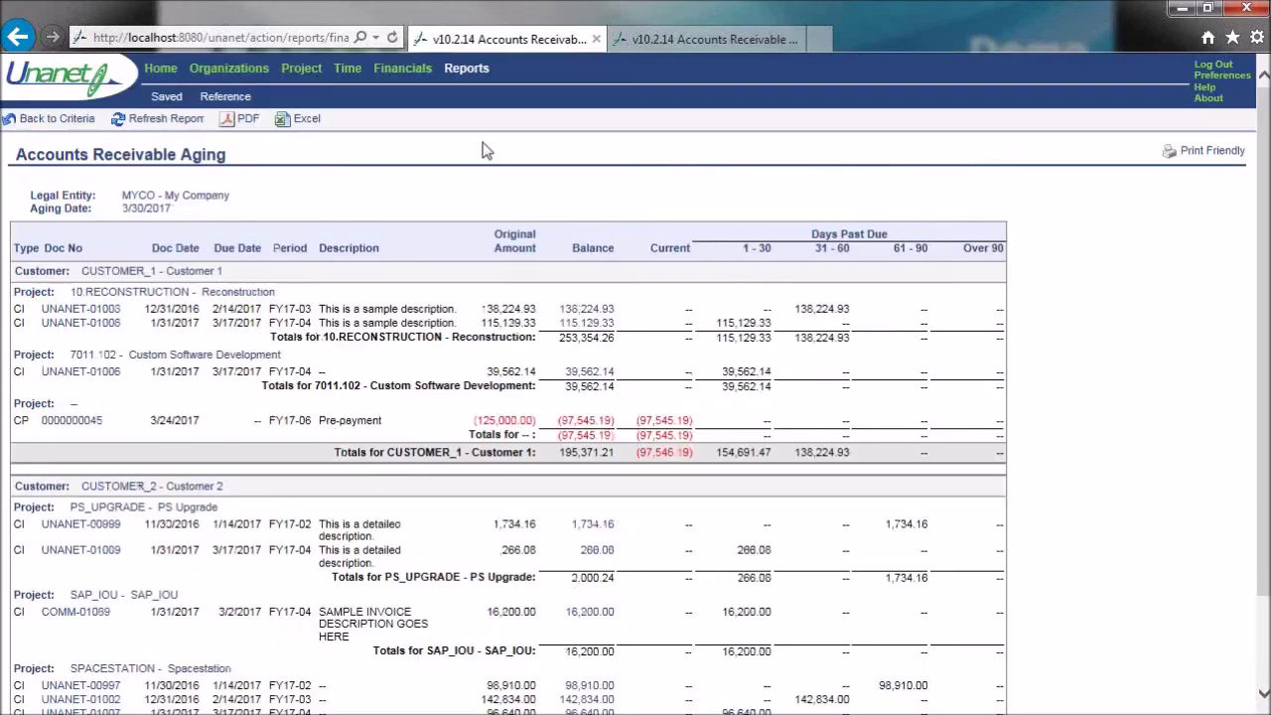
{"action": "left_click", "coordinate": [465, 72]}
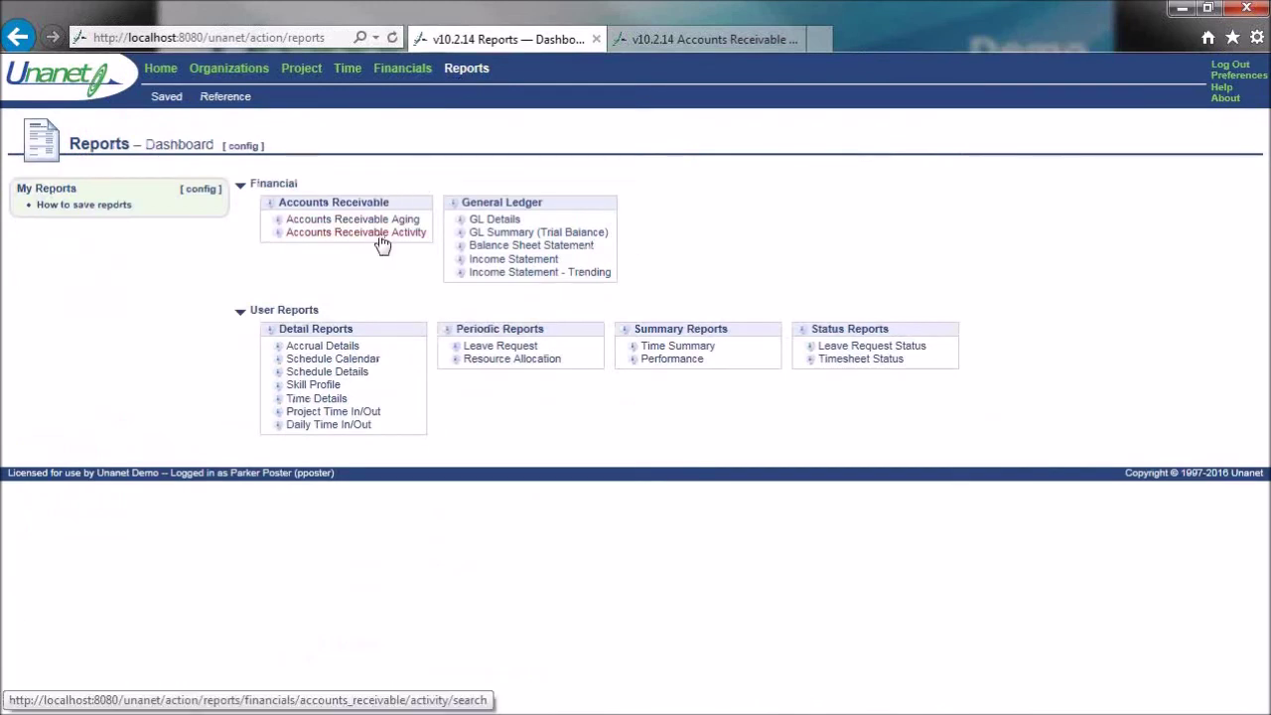
- Set the AR Activity report's document date range from 10/1/2016 to 3/30/2017
{"action": "left_click", "coordinate": [382, 232]}
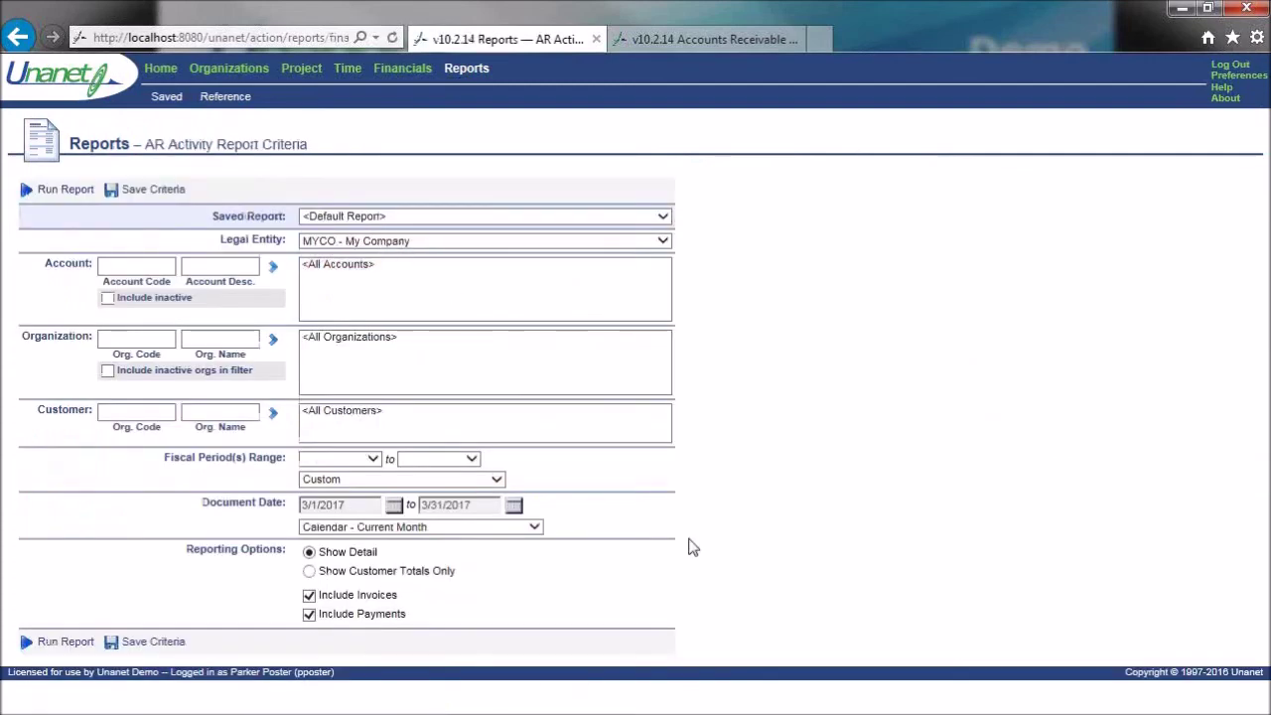
{"action": "left_click", "coordinate": [393, 504]}
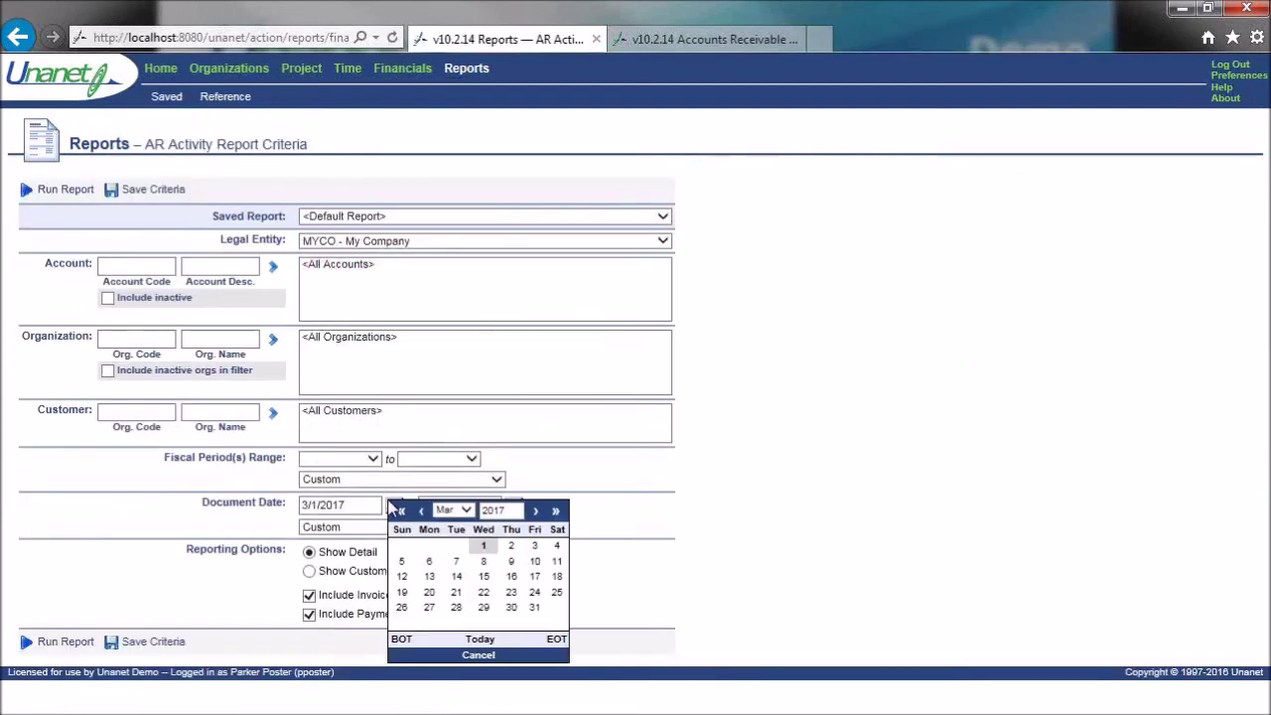
{"action": "left_click", "coordinate": [420, 513]}
{"action": "left_click", "coordinate": [420, 513]}
{"action": "left_click", "coordinate": [420, 513]}
{"action": "left_click", "coordinate": [420, 512]}
{"action": "left_click", "coordinate": [420, 513]}
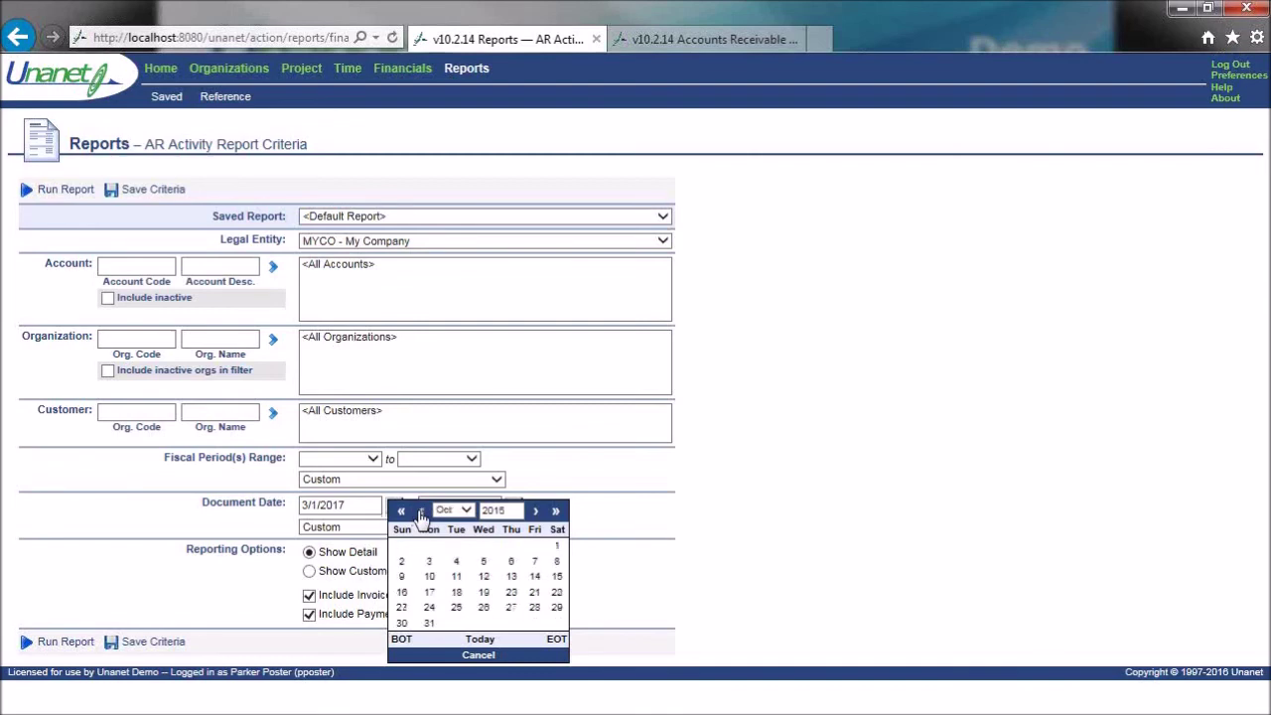
{"action": "left_click", "coordinate": [556, 546]}
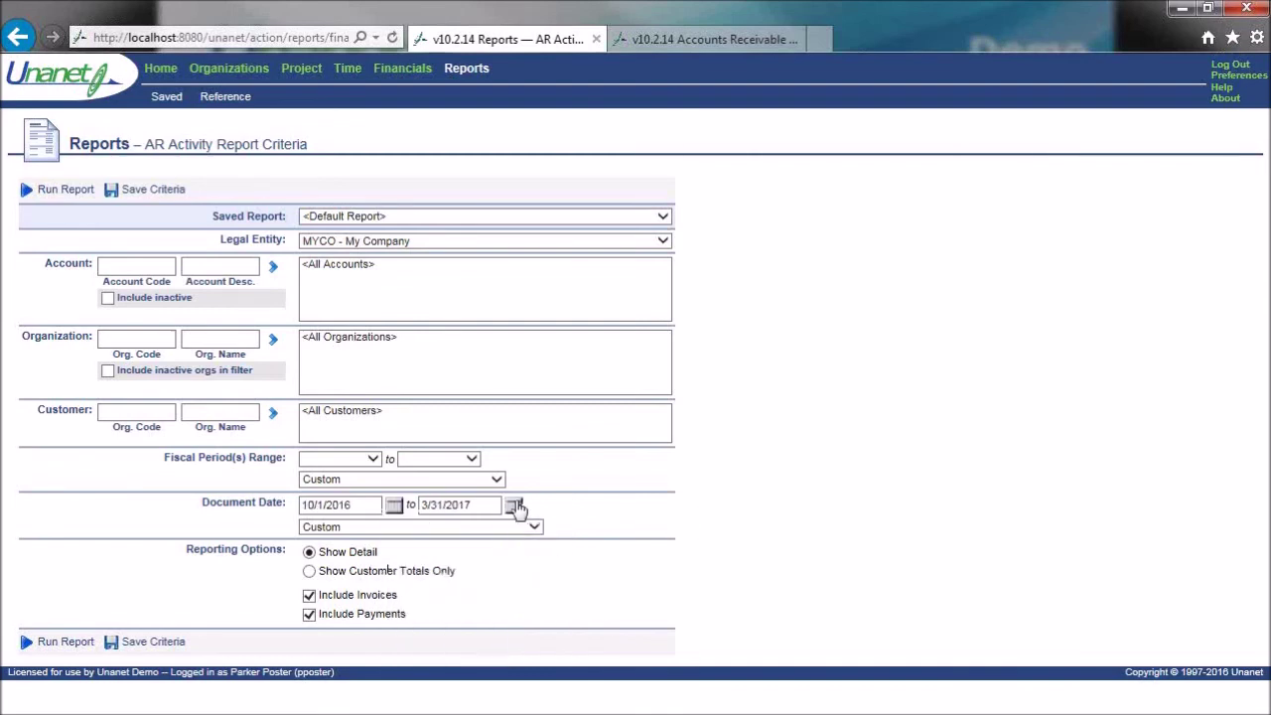
{"action": "left_click", "coordinate": [514, 505]}
{"action": "left_click", "coordinate": [609, 641]}
- Run the AR Activity report, review the customer invoices and payments, then rerun it
{"action": "left_click", "coordinate": [72, 643]}
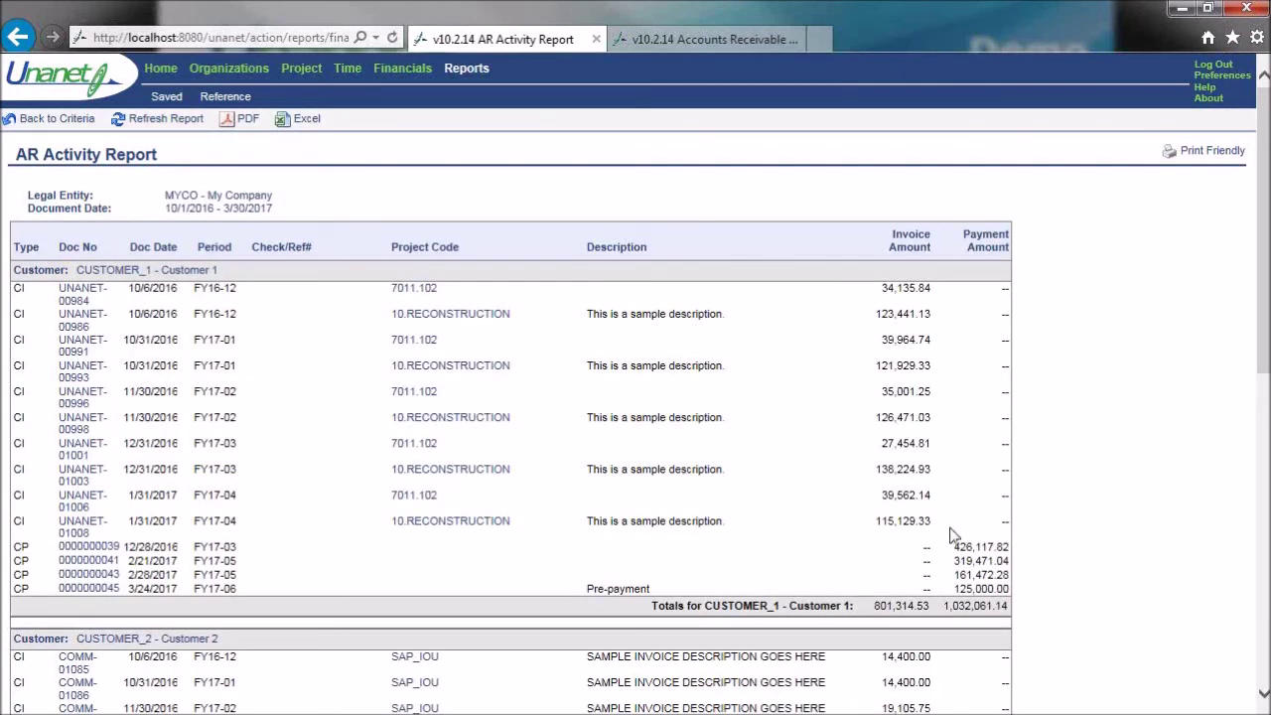
{"action": "left_click_drag", "start_coordinate": [15, 521], "coordinate": [28, 546]}
{"action": "left_click", "coordinate": [957, 549]}
{"action": "scroll", "coordinate": [1097, 549], "scroll_direction": "down", "scroll_amount": 3}
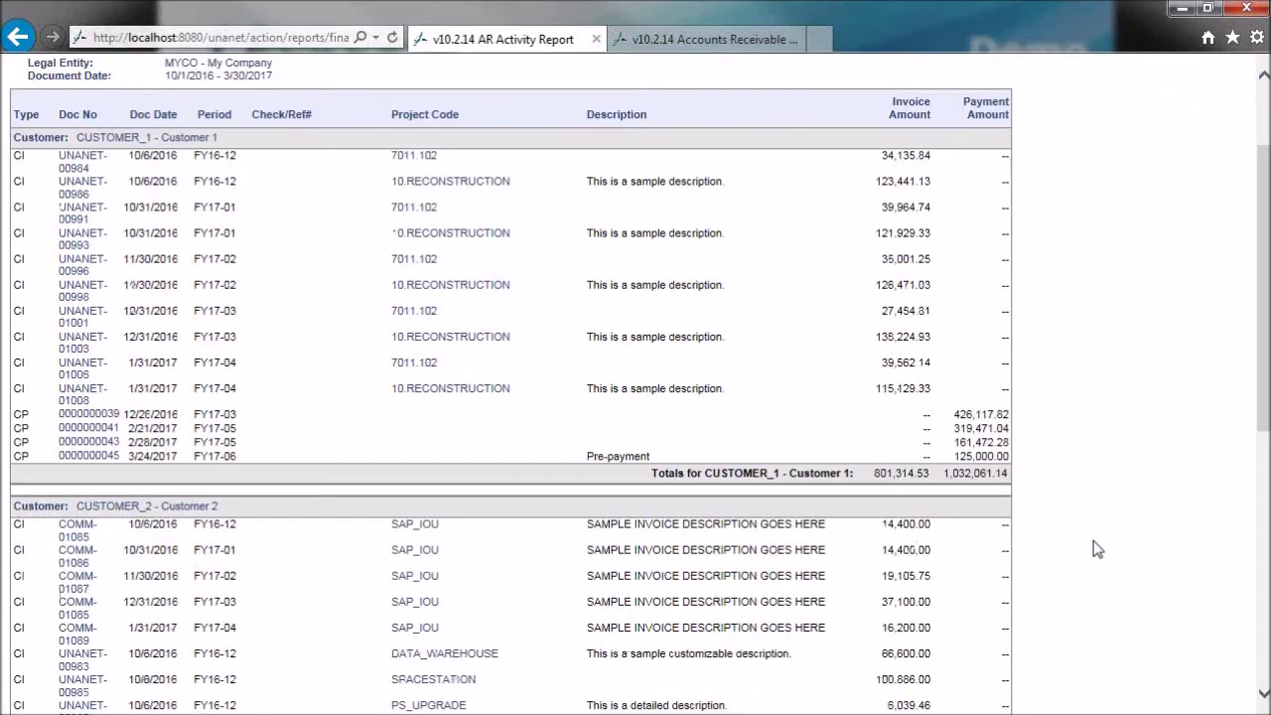
{"action": "scroll", "coordinate": [1097, 549], "scroll_direction": "up", "scroll_amount": 3}
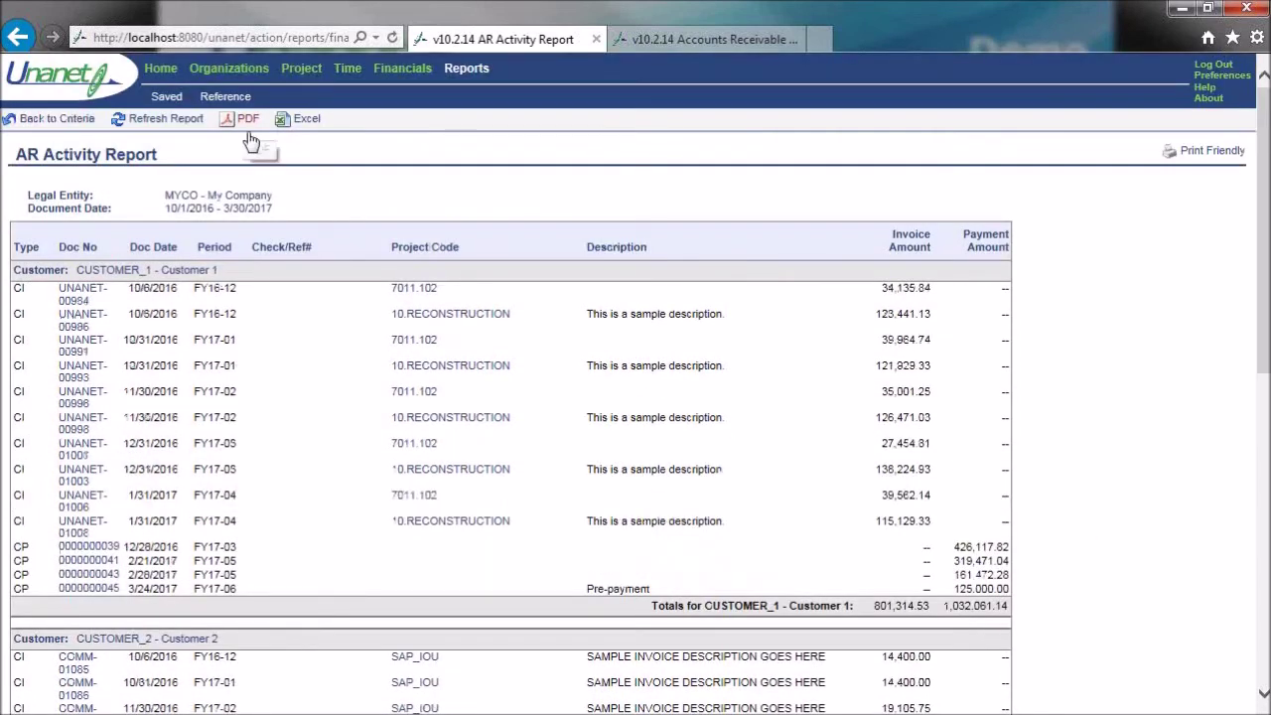
{"action": "left_click", "coordinate": [79, 120]}
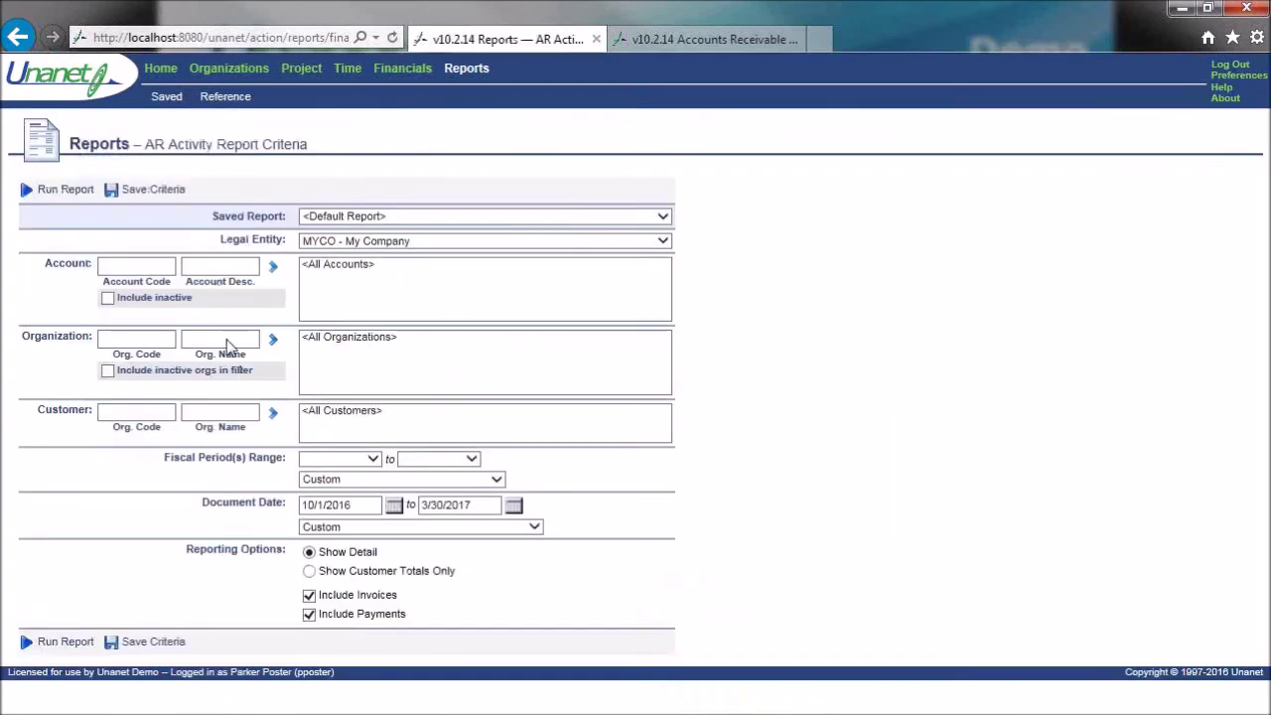
{"action": "left_click", "coordinate": [86, 191]}
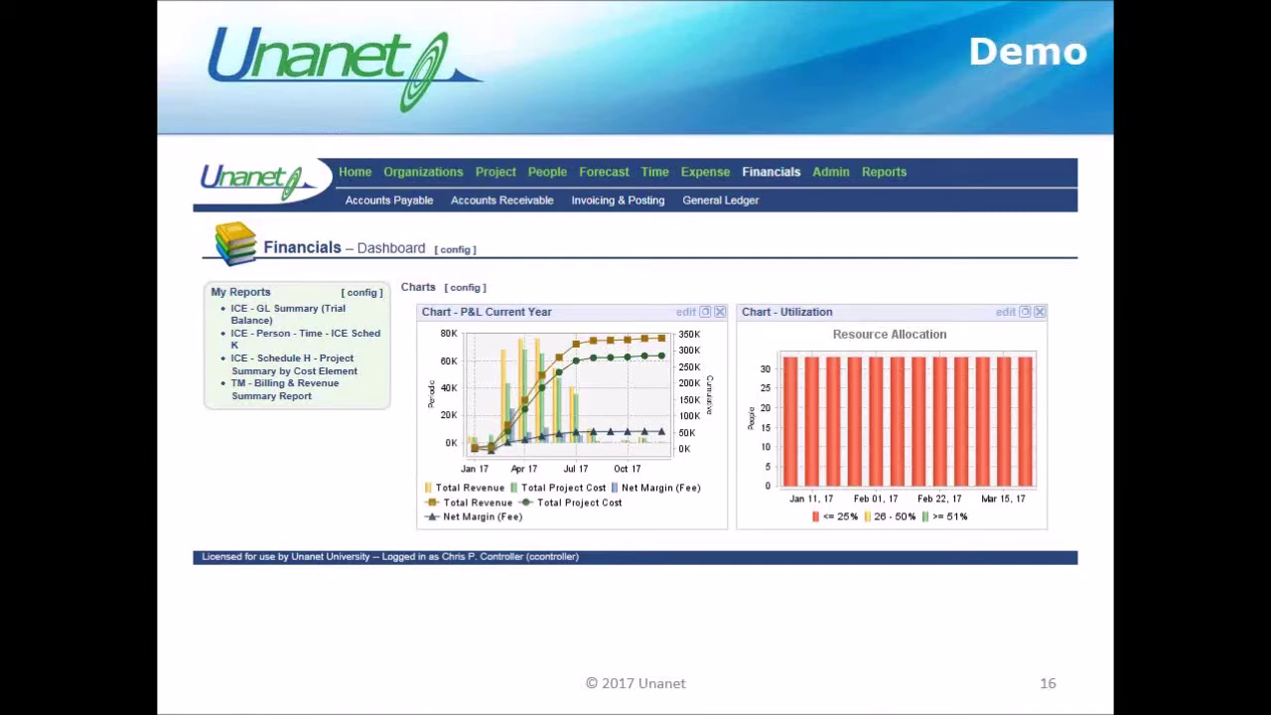
- Advance the slideshow to slide 24, Add'l Transactions - AR
{"action": "key", "text": "Right"}
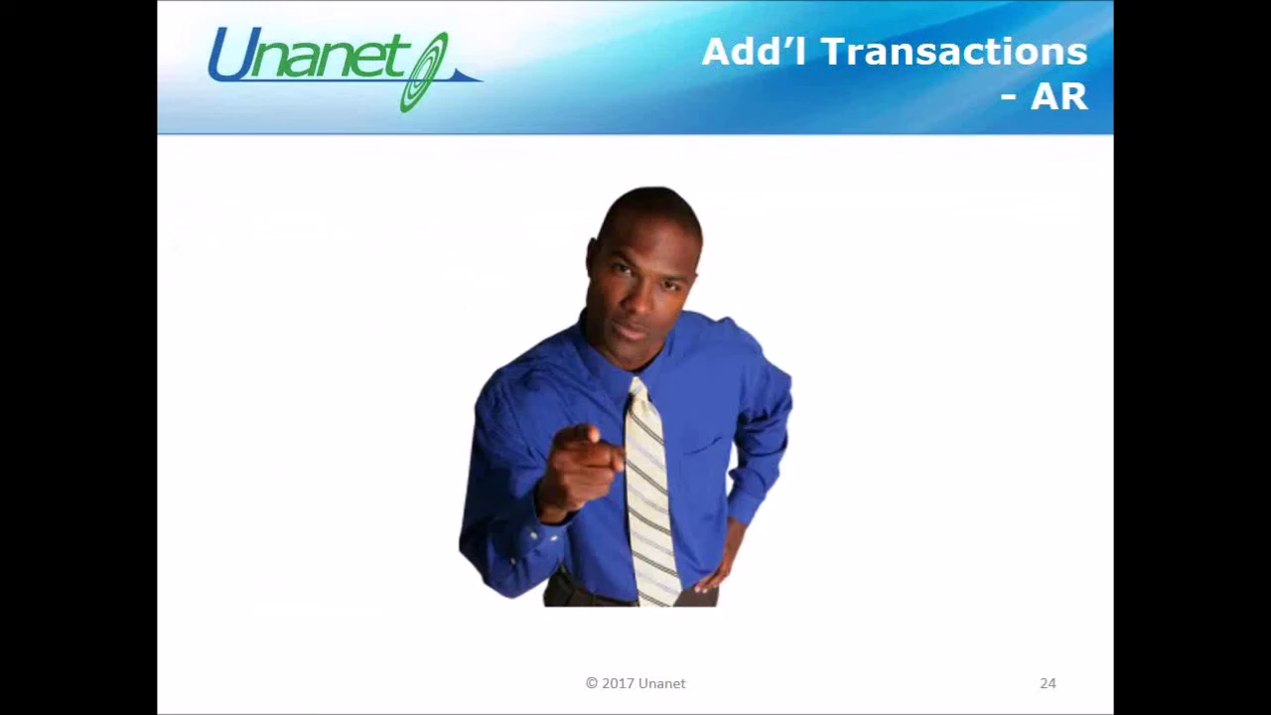
- Move to the Recap slide and reveal the IN USE/SUBMITTED/POSTED arrows, invoice and check images
{"action": "key", "text": "Right"}
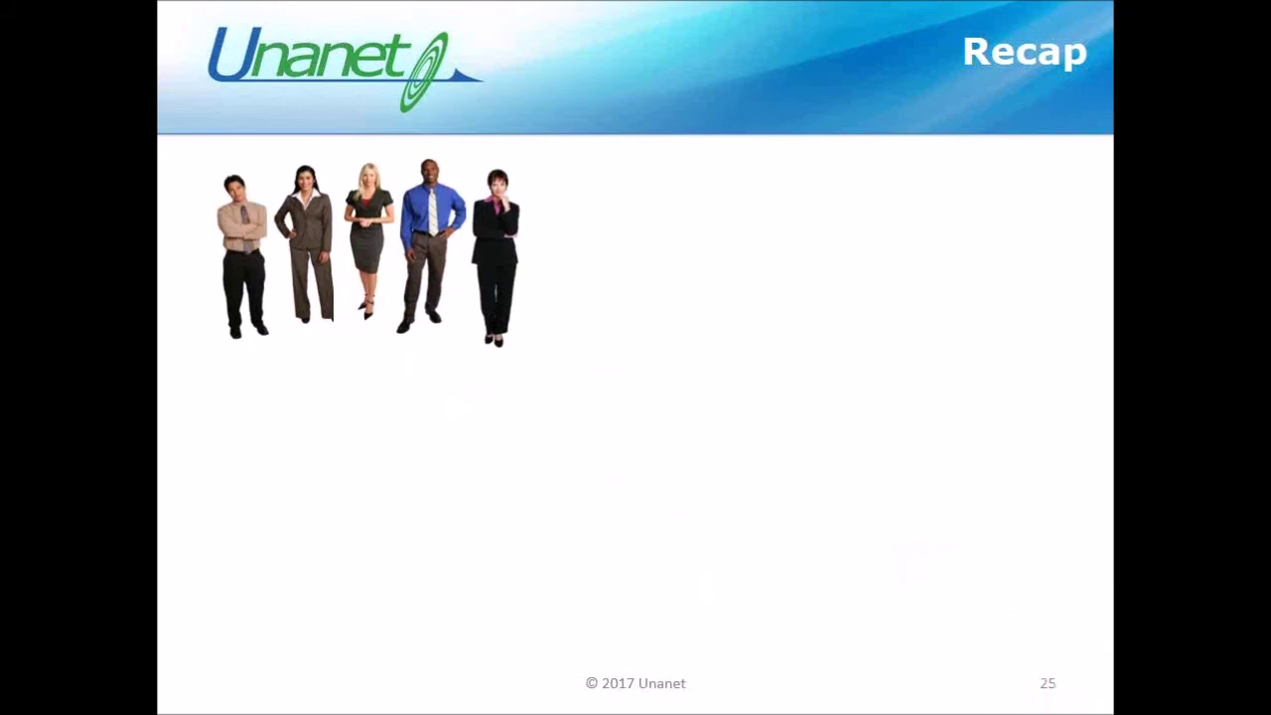
{"action": "key", "text": "Right"}
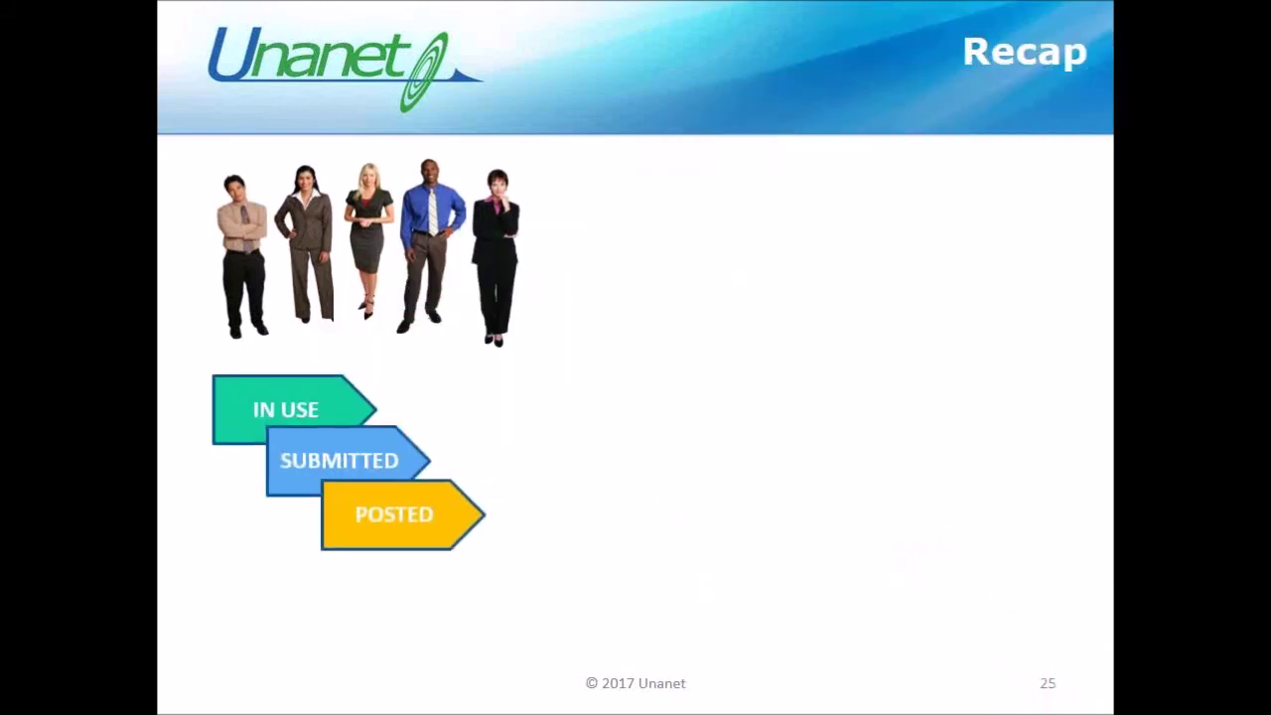
{"action": "key", "text": "Right"}
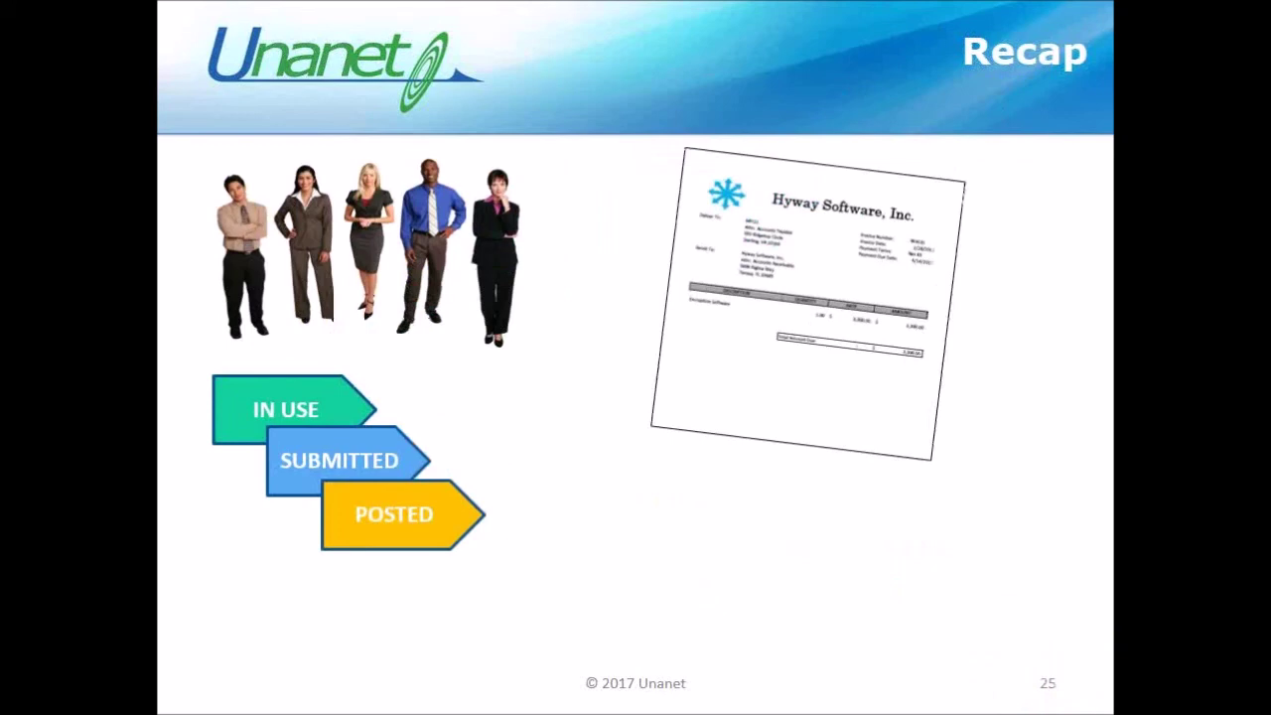
{"action": "key", "text": "Right"}
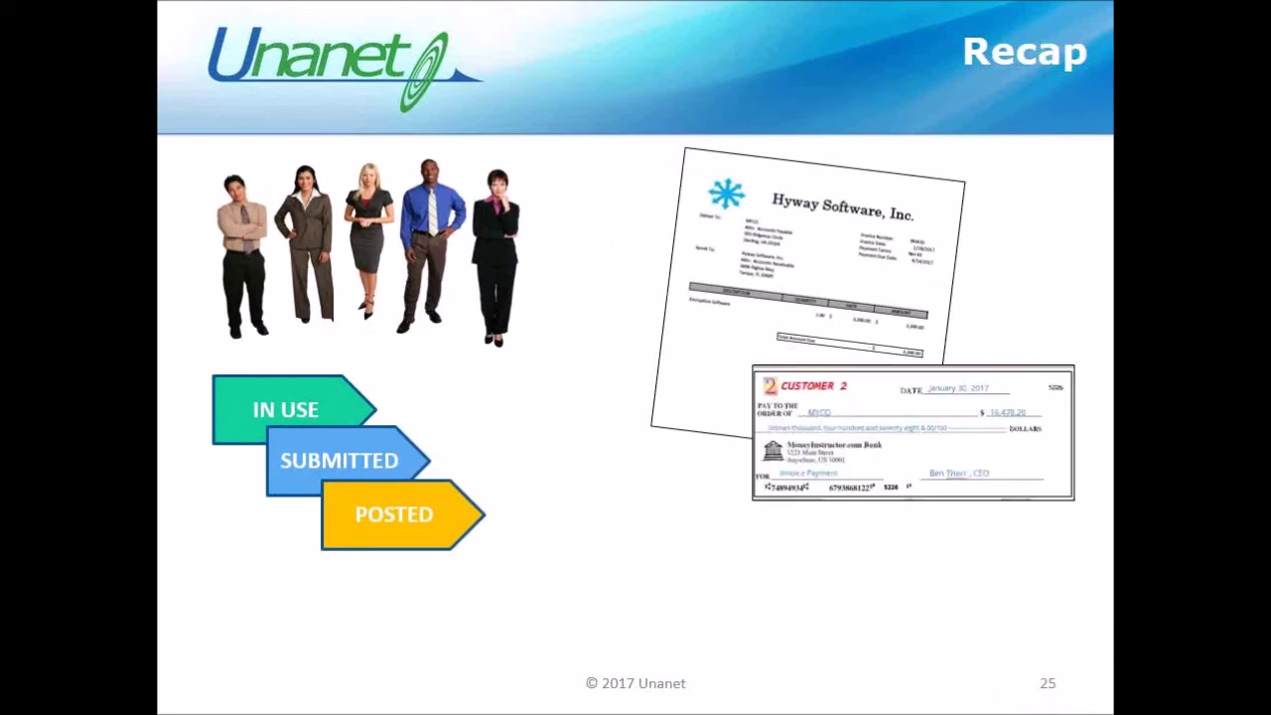
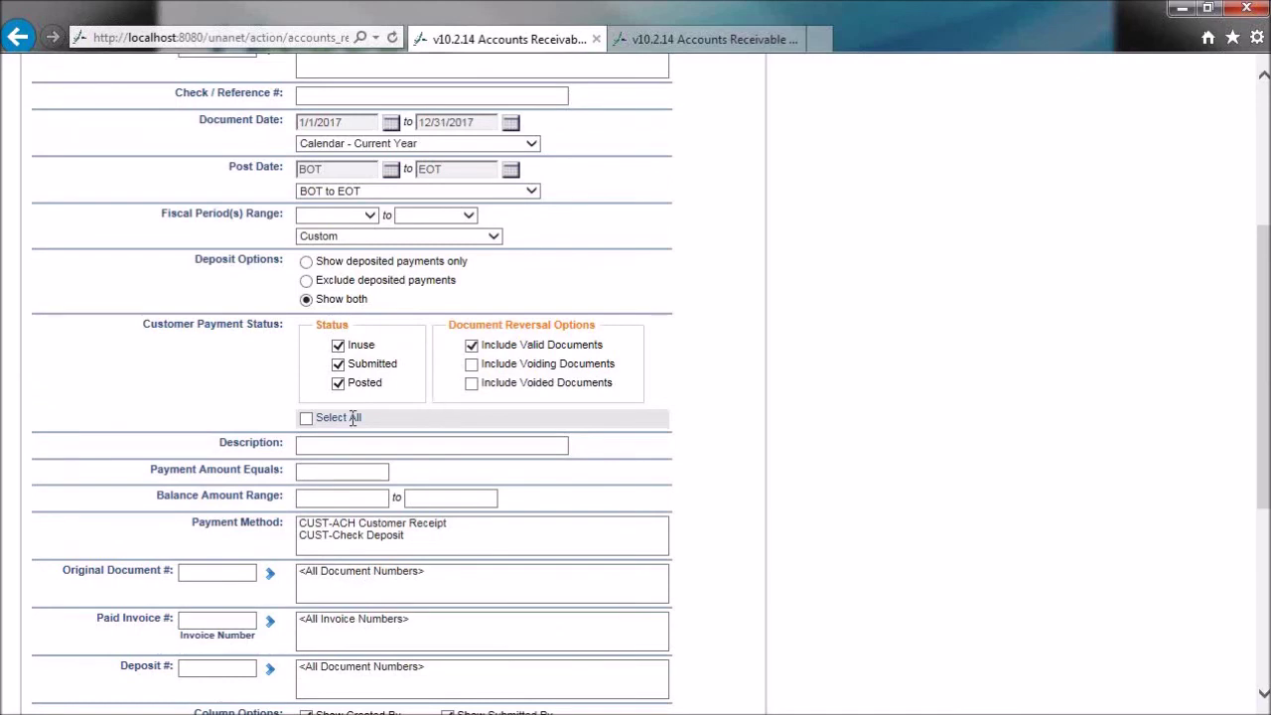
{"action": "scroll", "coordinate": [397, 387], "scroll_direction": "up", "scroll_amount": 1}
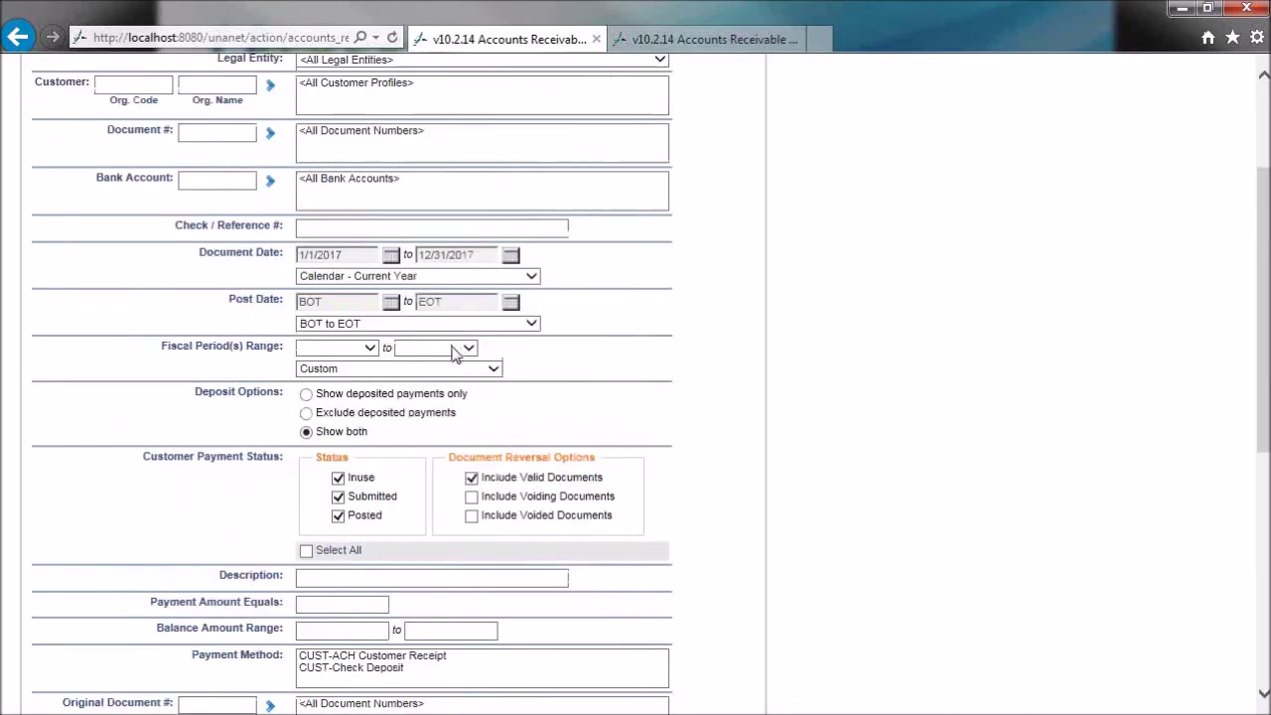
- List the six customer payments and review their Created By, Submitted By and Posted By columns
{"action": "scroll", "coordinate": [513, 400], "scroll_direction": "down", "scroll_amount": 2}
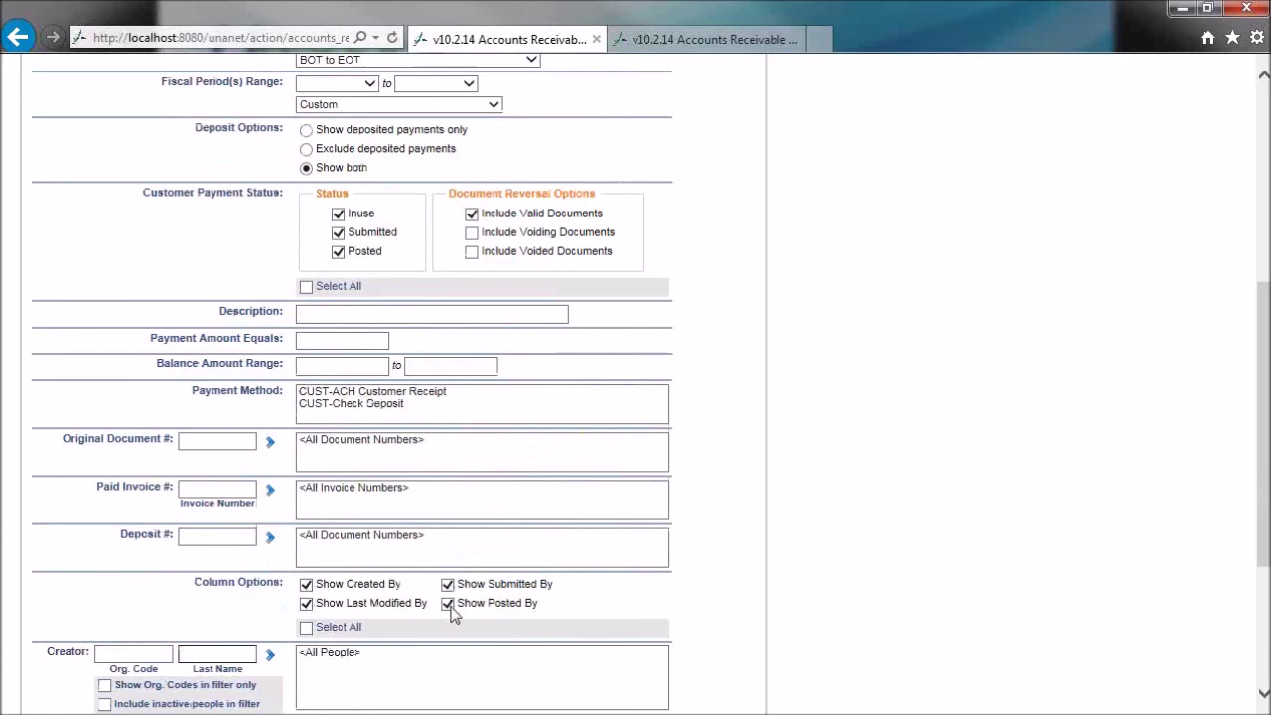
{"action": "scroll", "coordinate": [817, 483], "scroll_direction": "up", "scroll_amount": 4}
{"action": "left_click", "coordinate": [113, 193]}
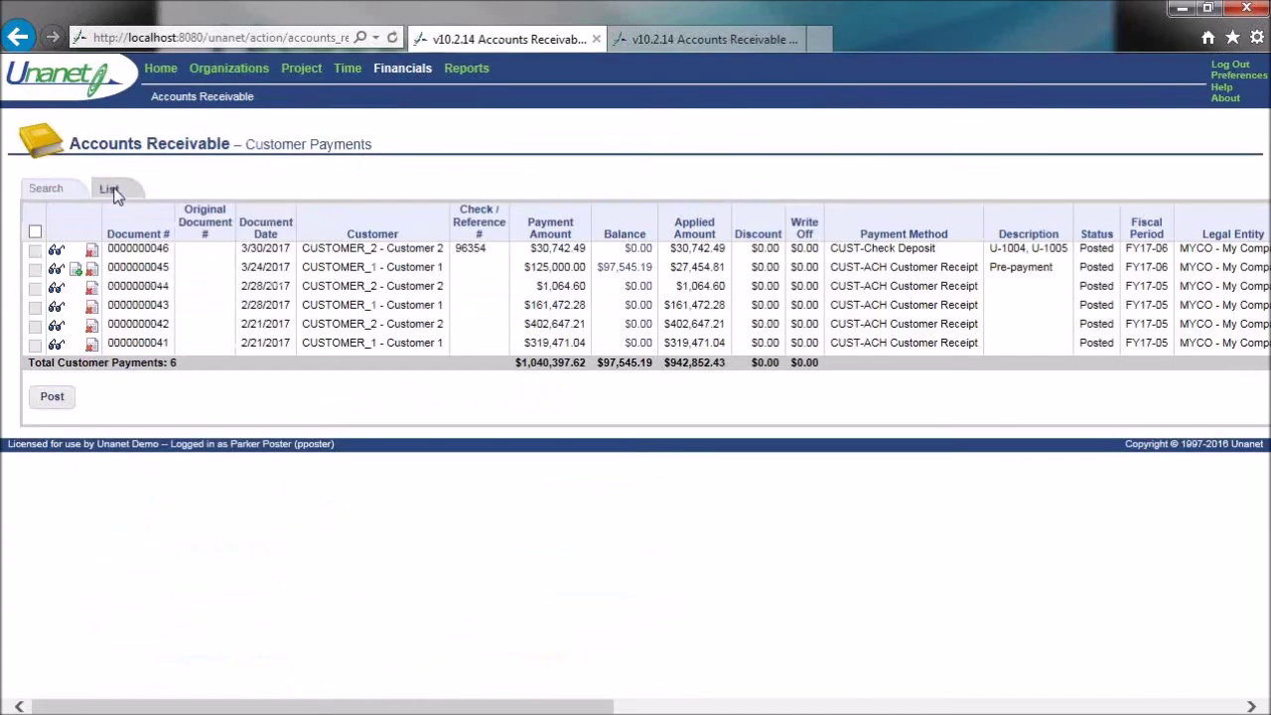
{"action": "left_click_drag", "start_coordinate": [582, 710], "coordinate": [1052, 710]}
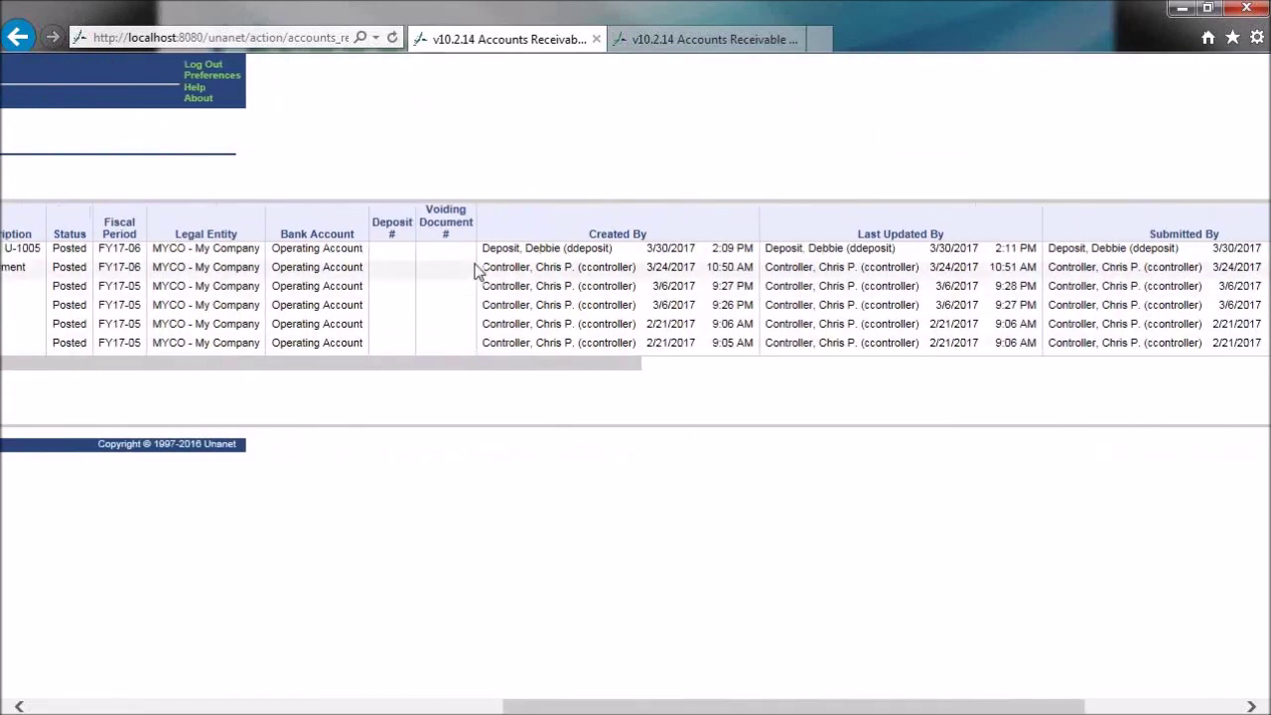
{"action": "left_click_drag", "start_coordinate": [999, 708], "coordinate": [1138, 709]}
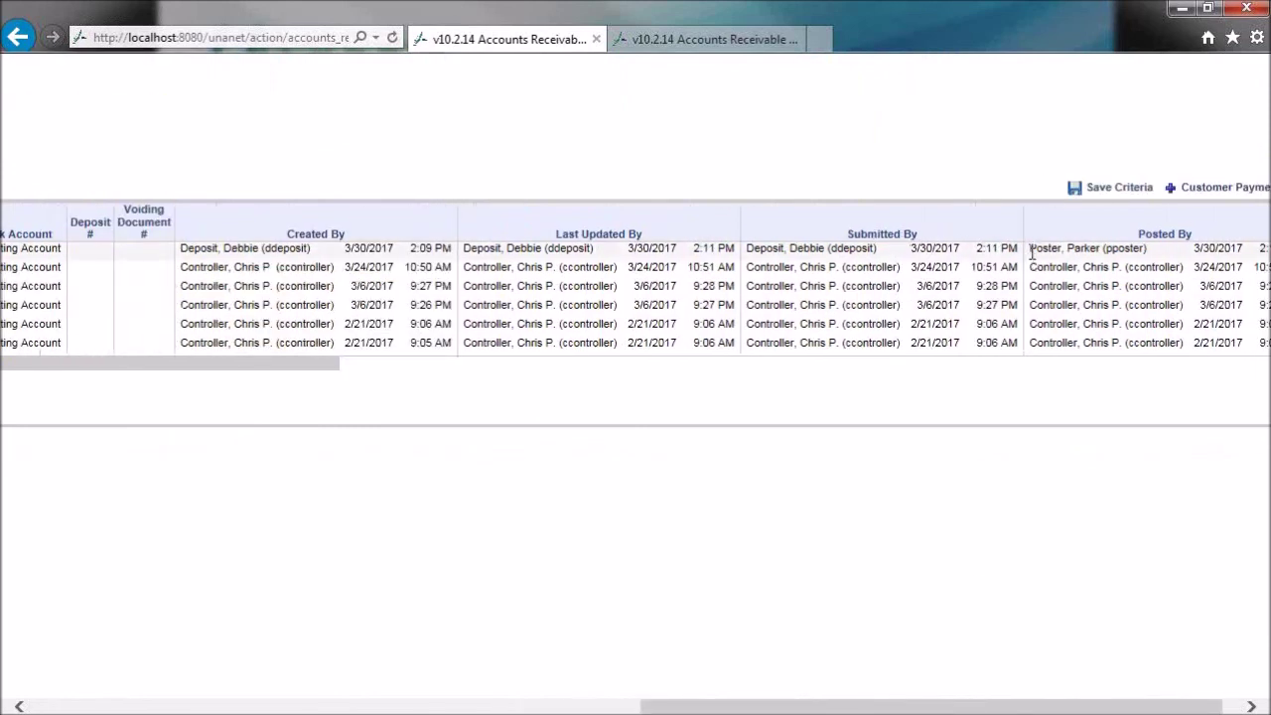
{"action": "left_click_drag", "start_coordinate": [777, 707], "coordinate": [149, 705]}
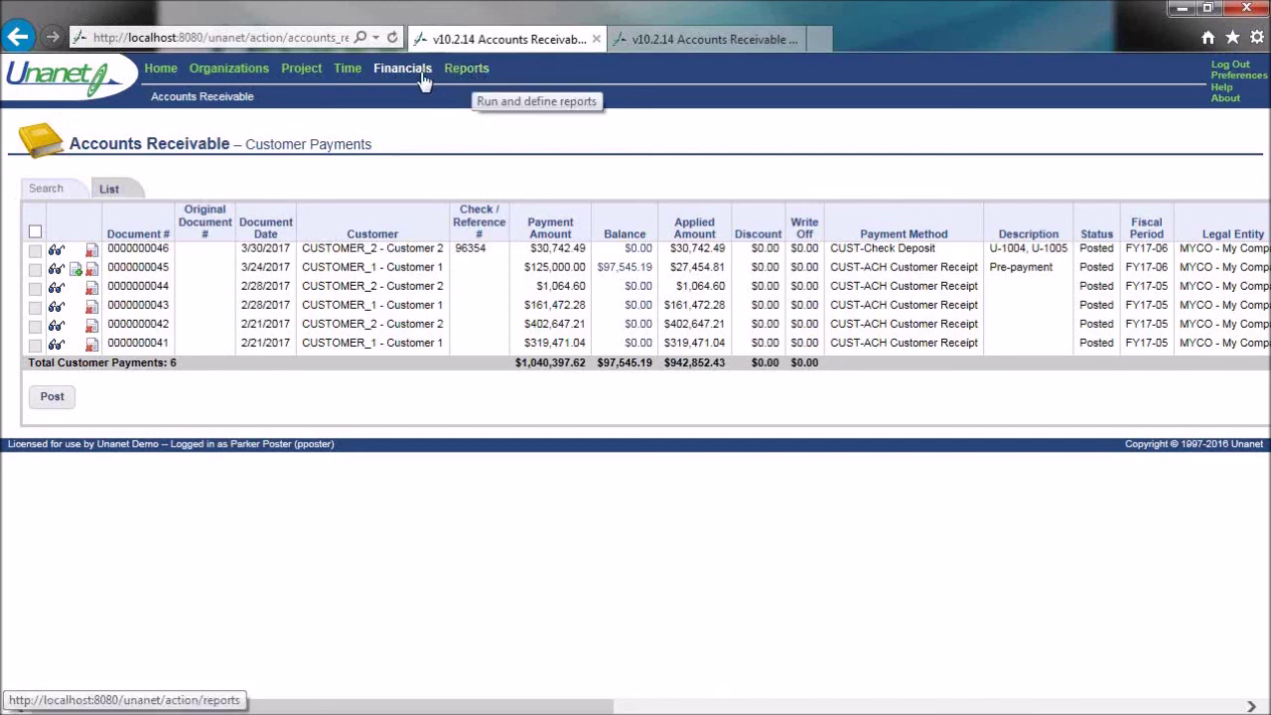
- Log out and sign back in with another user's username and password
{"action": "left_click", "coordinate": [1223, 67]}
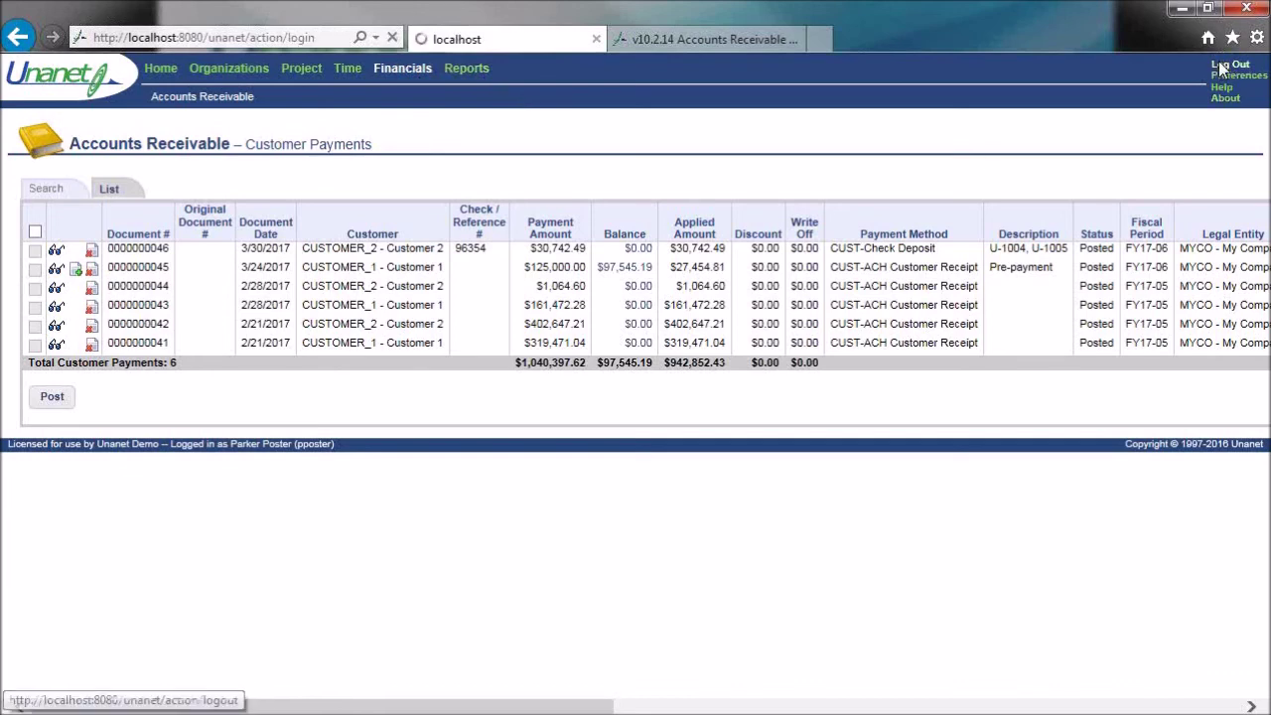
{"action": "type", "text": "ccontroller"}
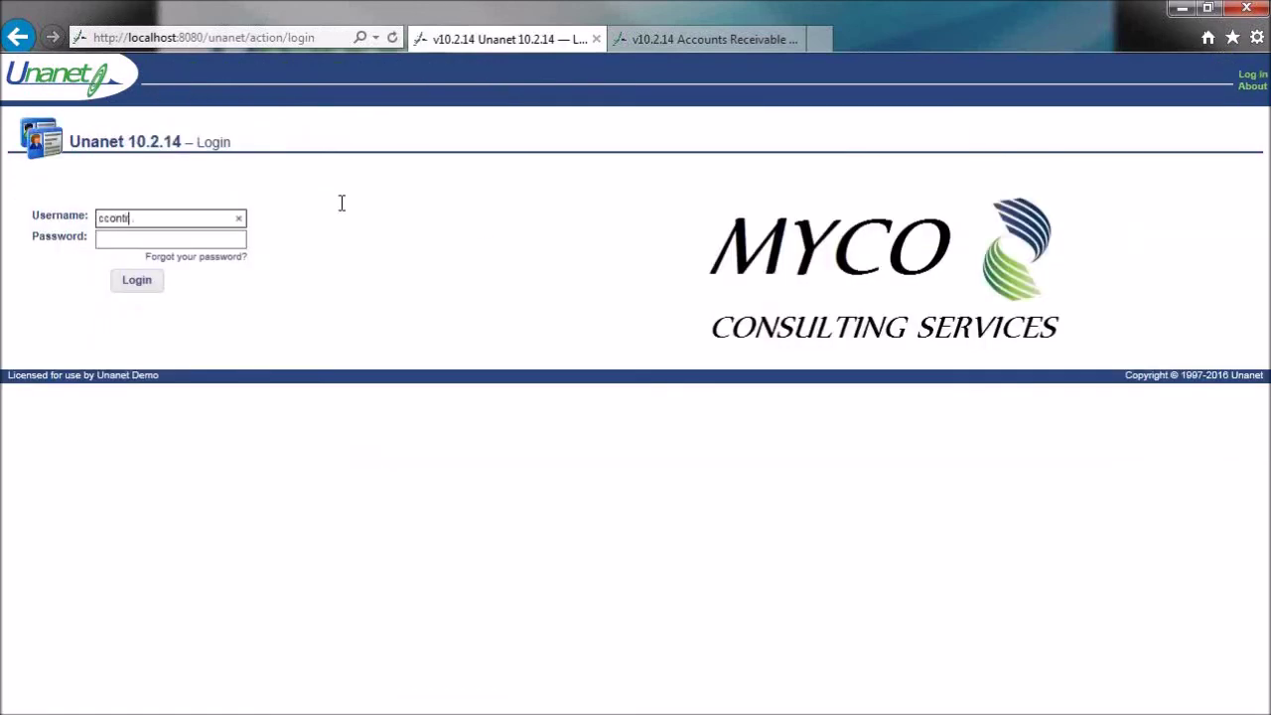
{"action": "key", "text": "Tab"}
{"action": "type", "text": "••••••••"}
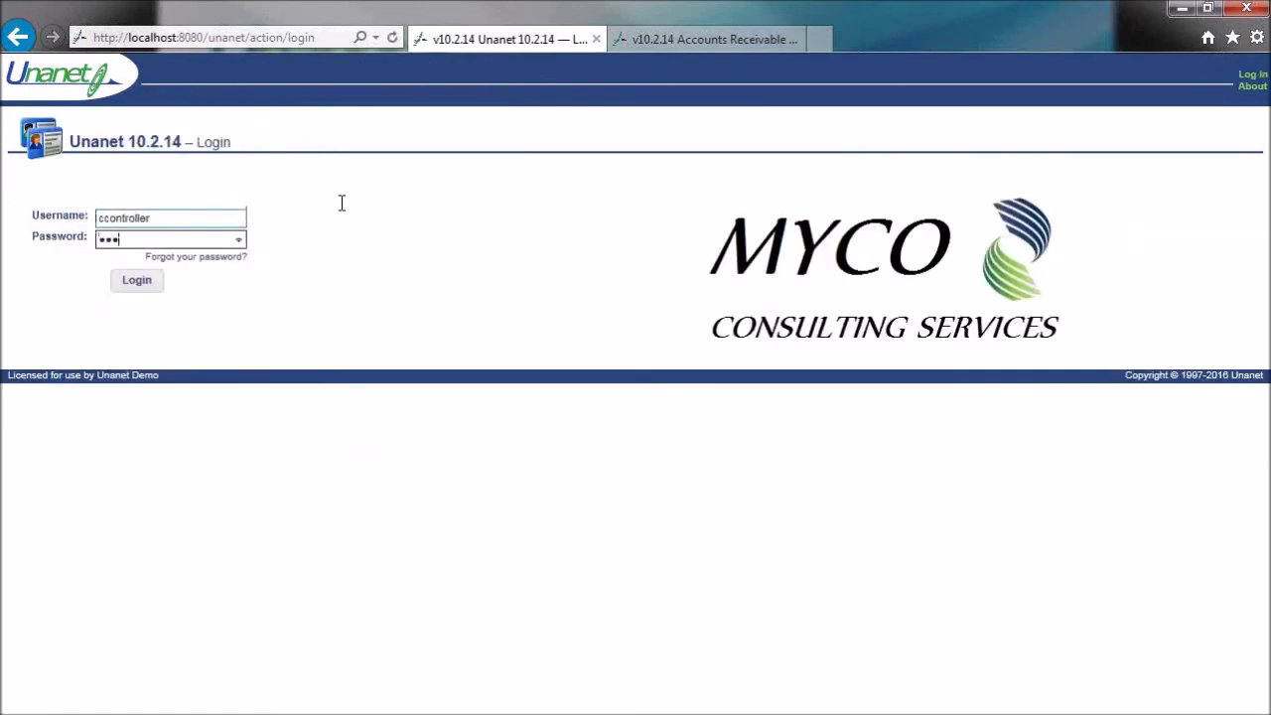
{"action": "key", "text": "Return"}
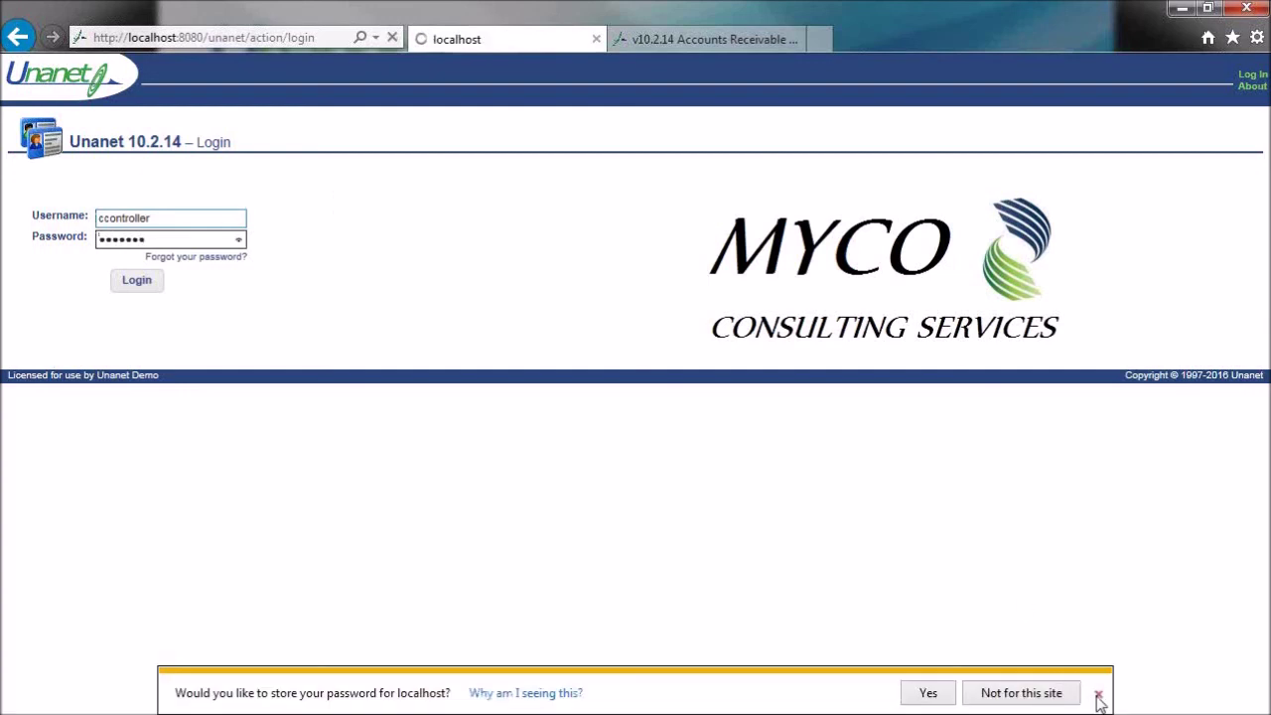
{"action": "left_click", "coordinate": [1098, 696]}
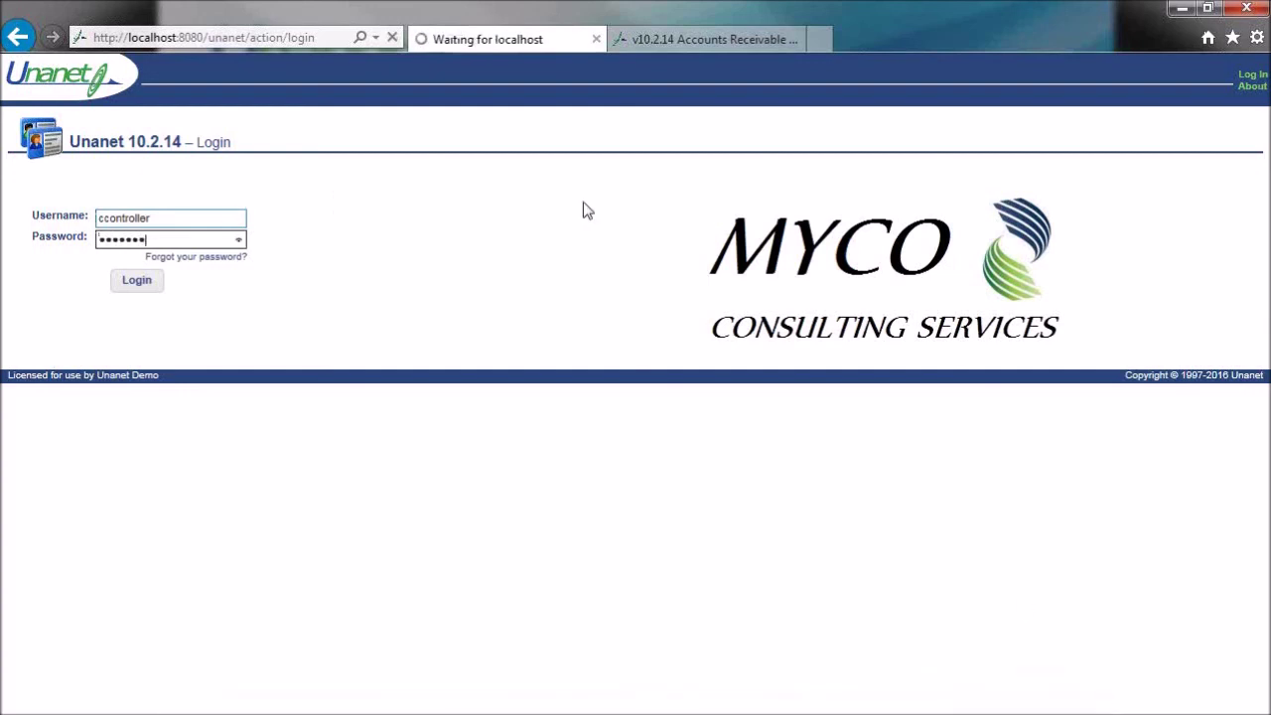
{"action": "left_click", "coordinate": [137, 280]}
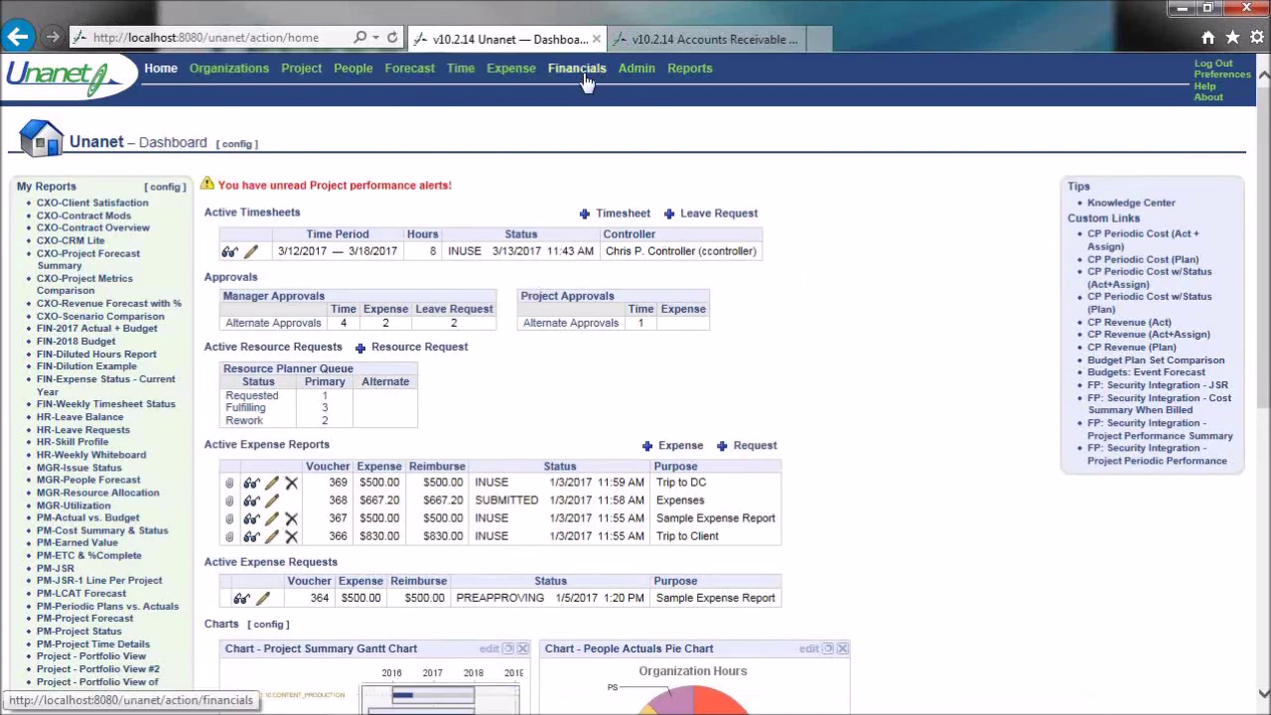
- Start a new vendor invoice for vendor Landlord Joe
{"action": "left_click", "coordinate": [586, 72]}
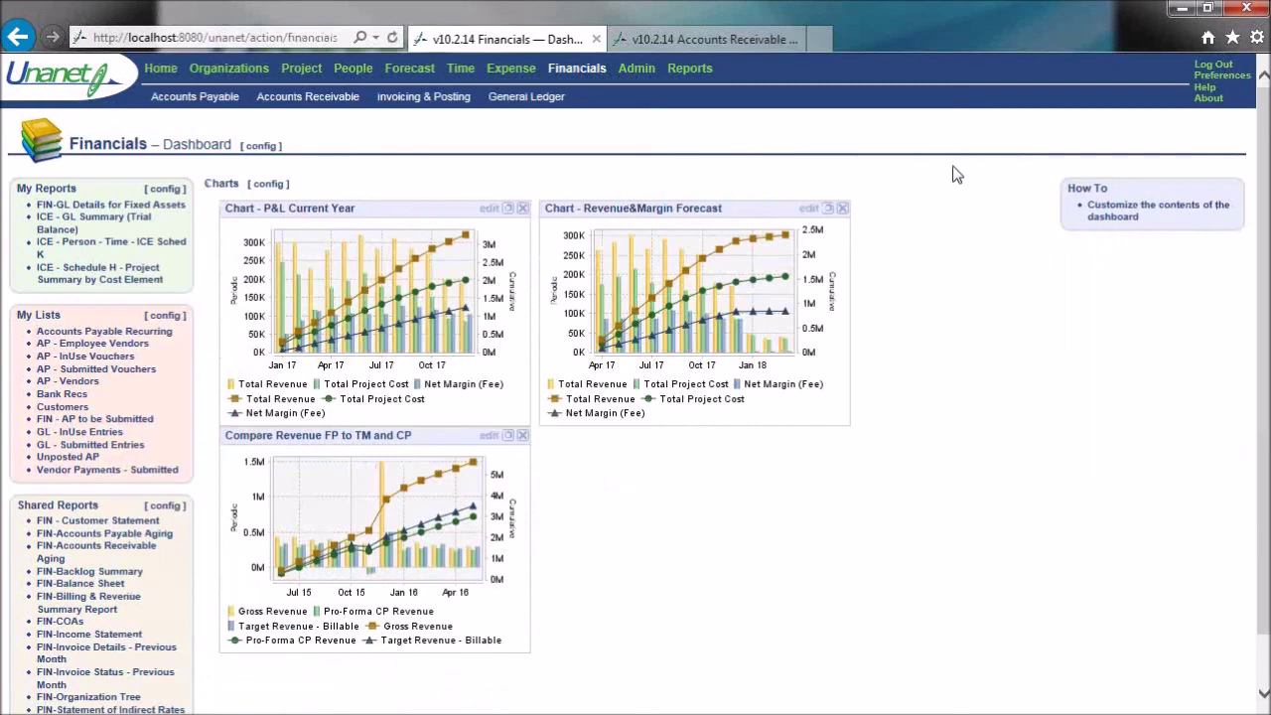
{"action": "mouse_move", "coordinate": [184, 97]}
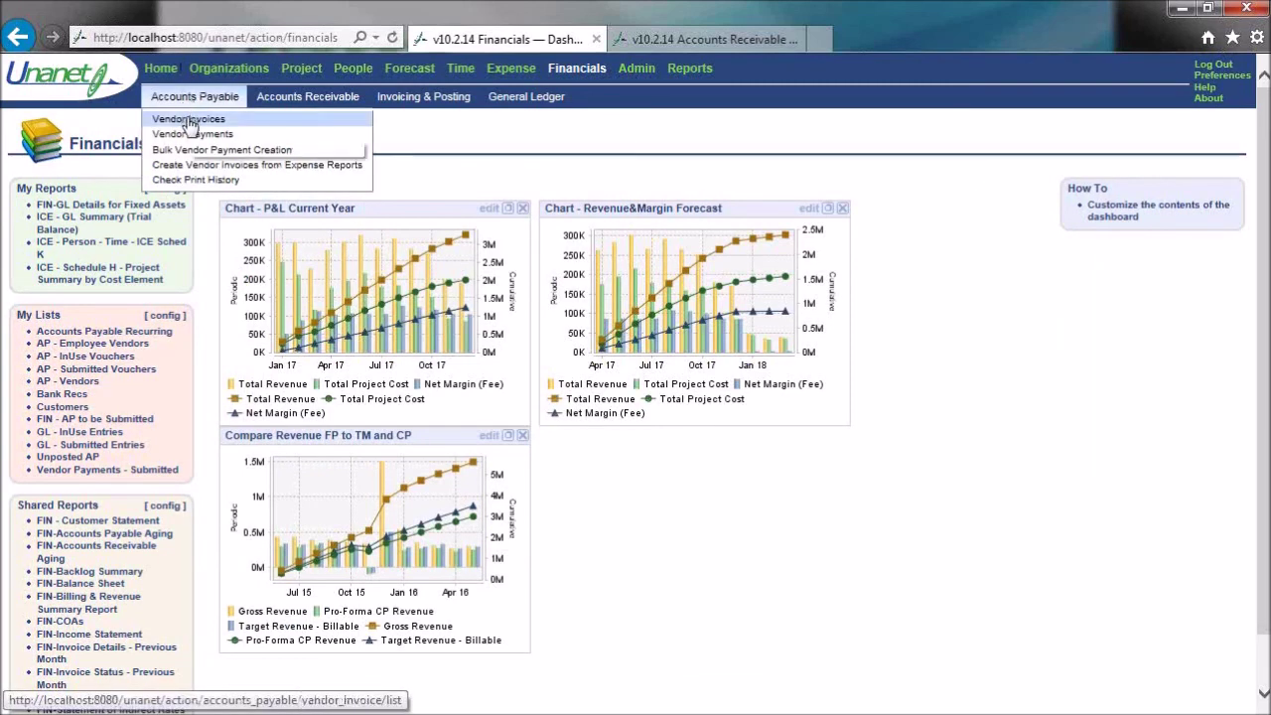
{"action": "left_click", "coordinate": [189, 119]}
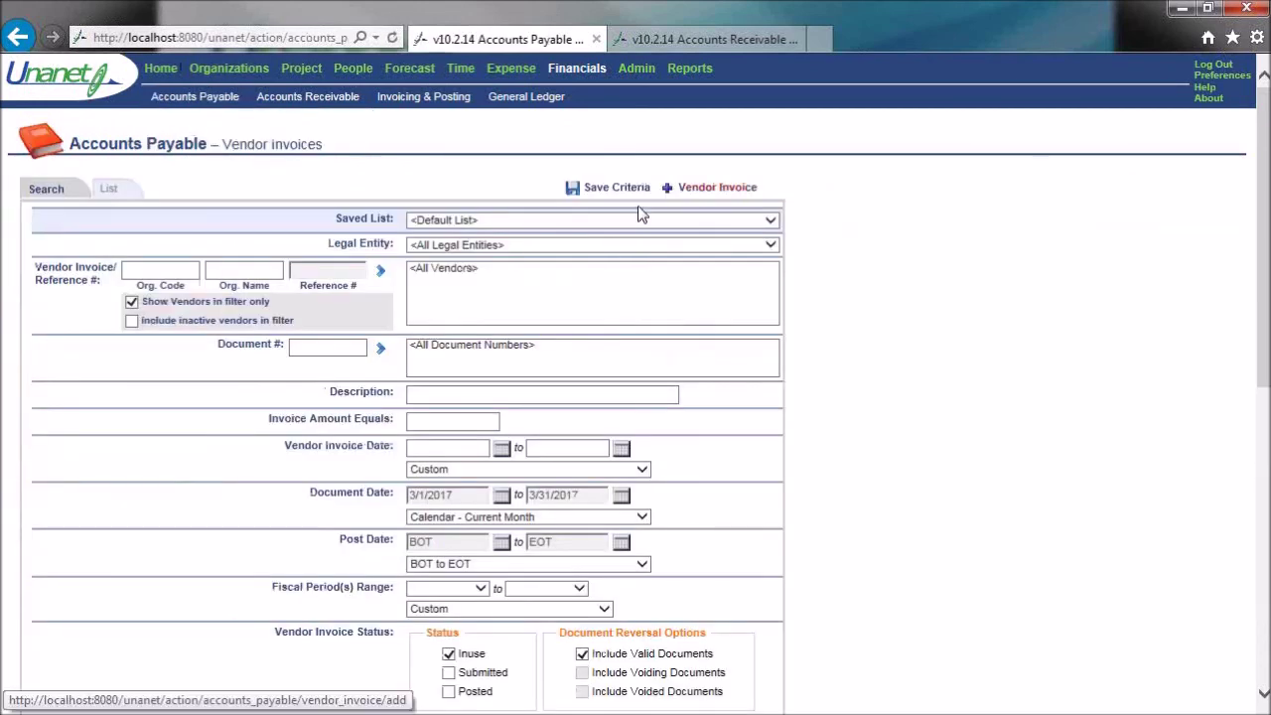
{"action": "left_click", "coordinate": [745, 189]}
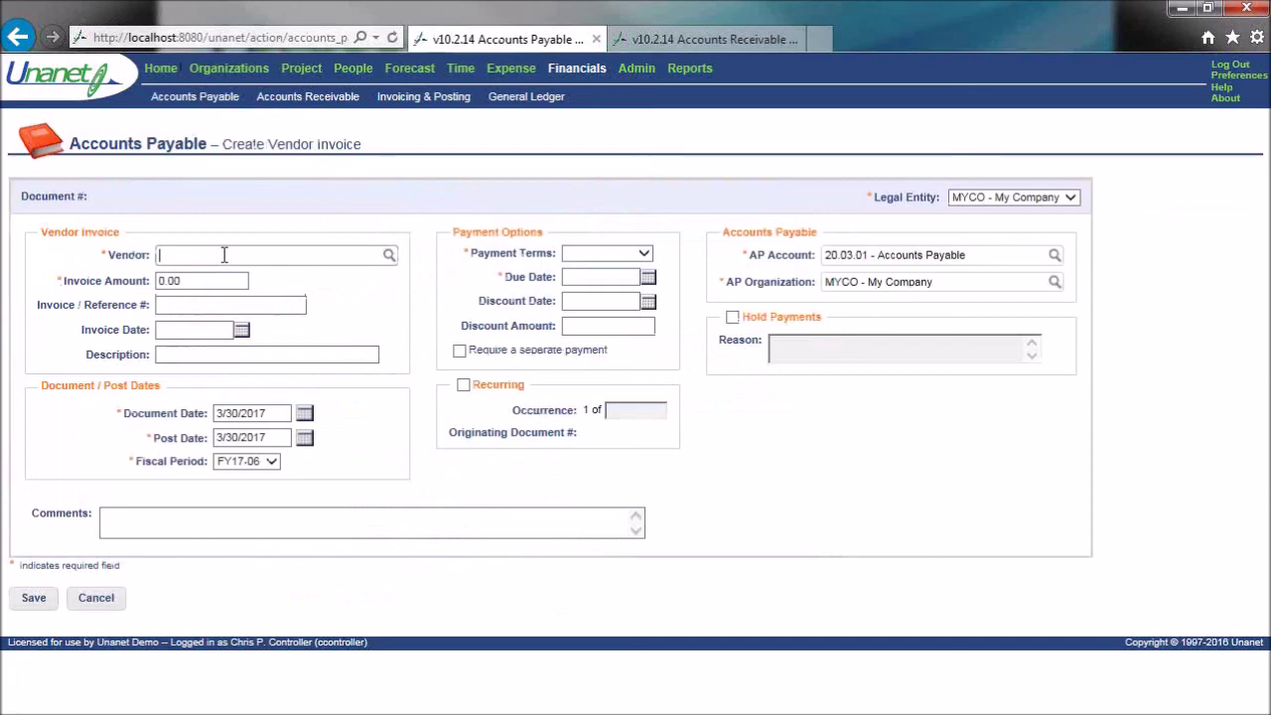
{"action": "type", "text": "joe"}
{"action": "key", "text": "Return"}
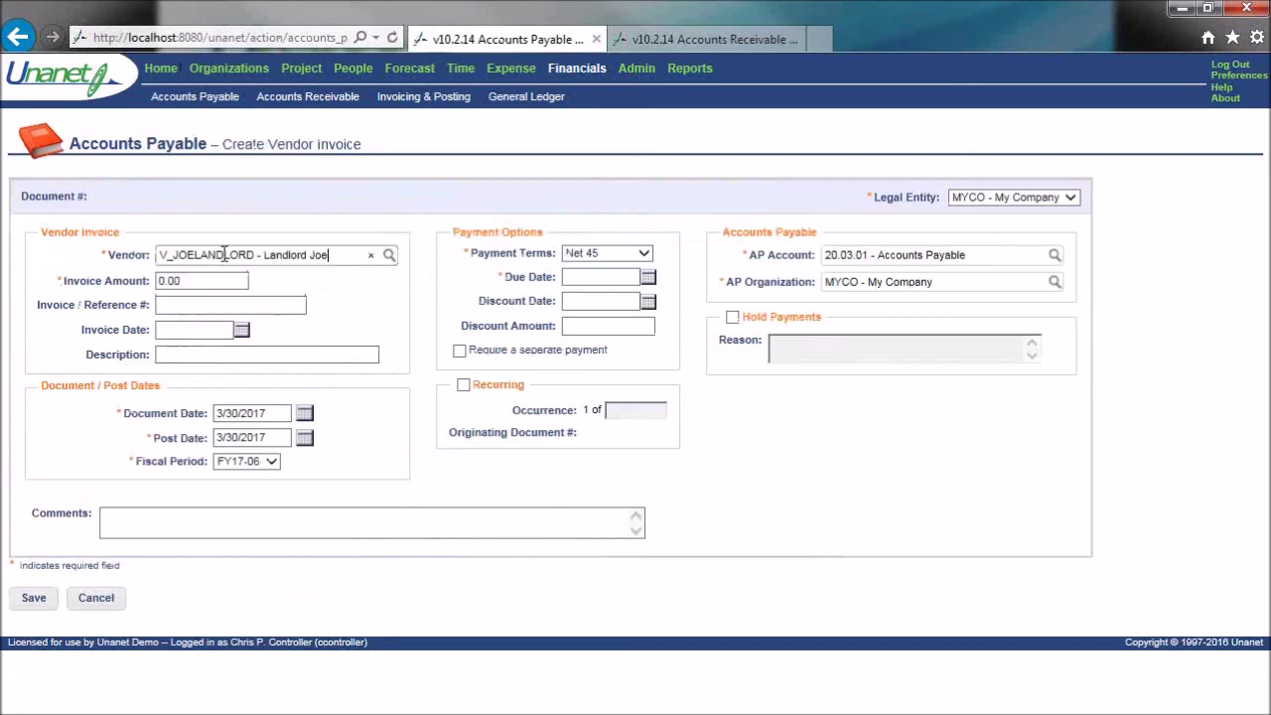
- Enter a 1000 amount and 3/6/2017 invoice date, save, and open the detail lines
{"action": "left_click", "coordinate": [219, 303]}
{"action": "key", "text": "shift+Tab"}
{"action": "type", "text": "1000"}
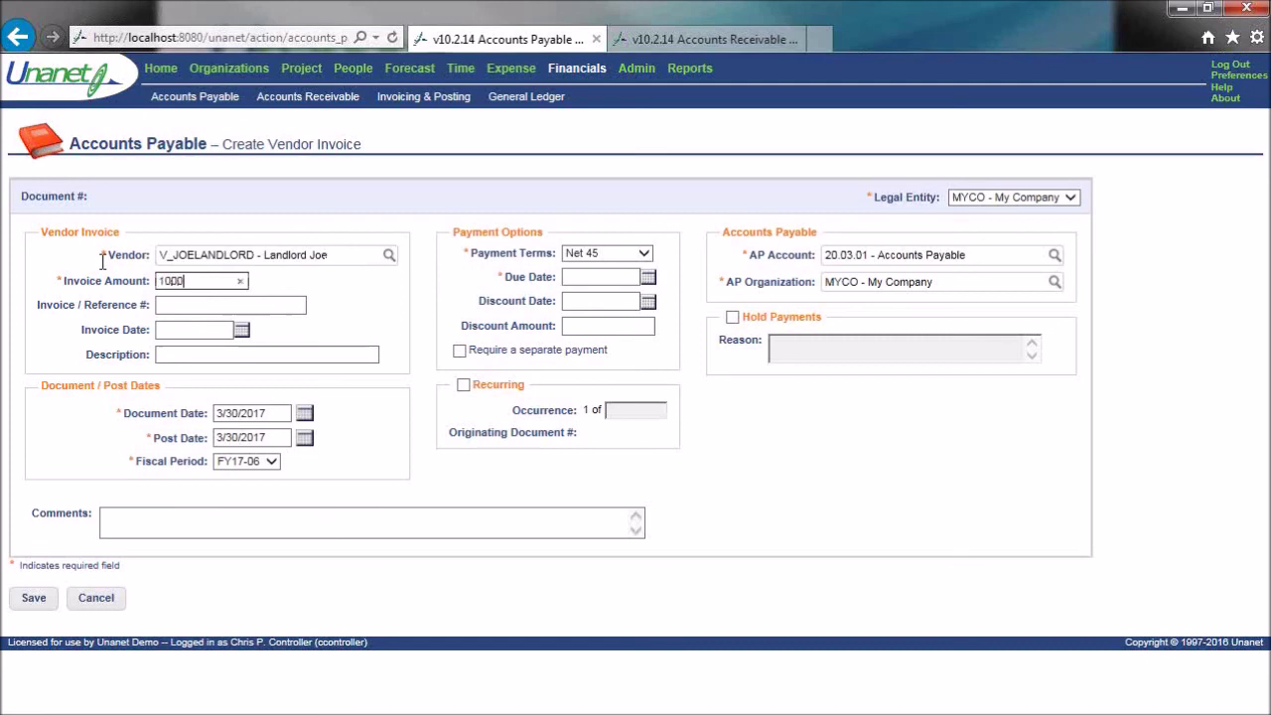
{"action": "left_click", "coordinate": [241, 331]}
{"action": "left_click", "coordinate": [281, 392]}
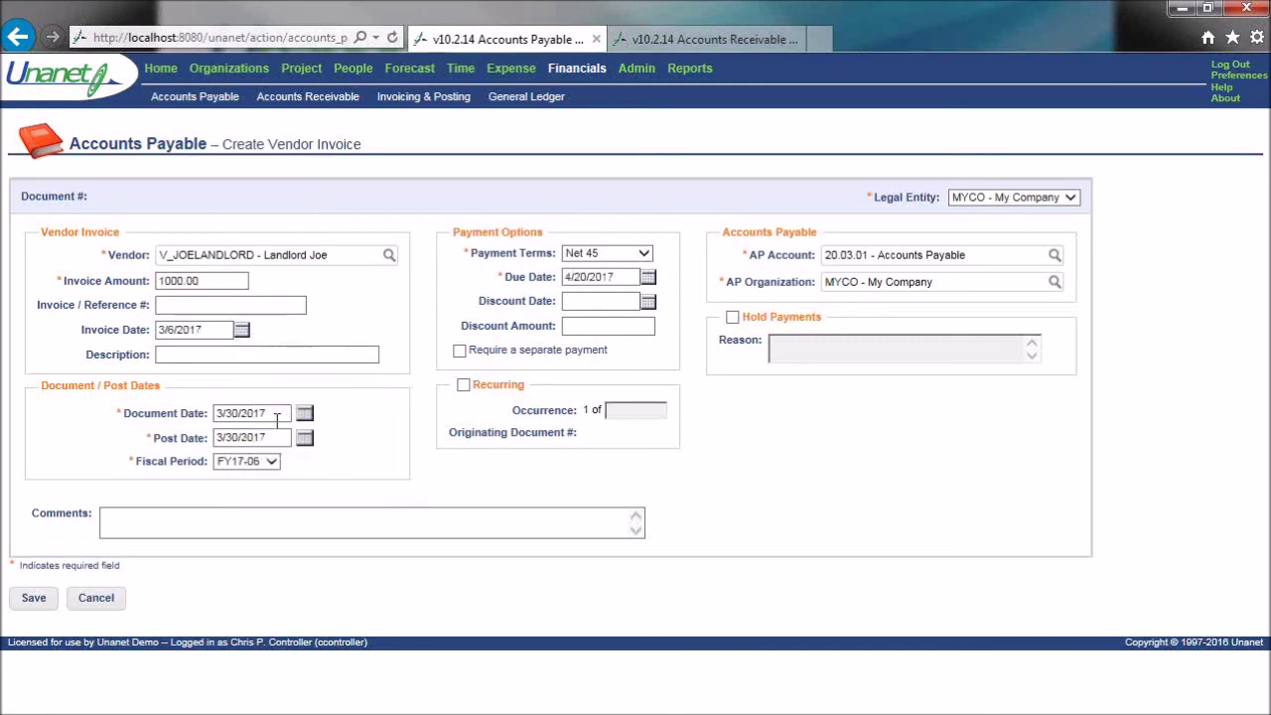
{"action": "left_click", "coordinate": [30, 601]}
{"action": "left_click", "coordinate": [40, 234]}
- Charge the invoice line to account 85.01.01 - Facilities Rent Expense
{"action": "left_click", "coordinate": [226, 314]}
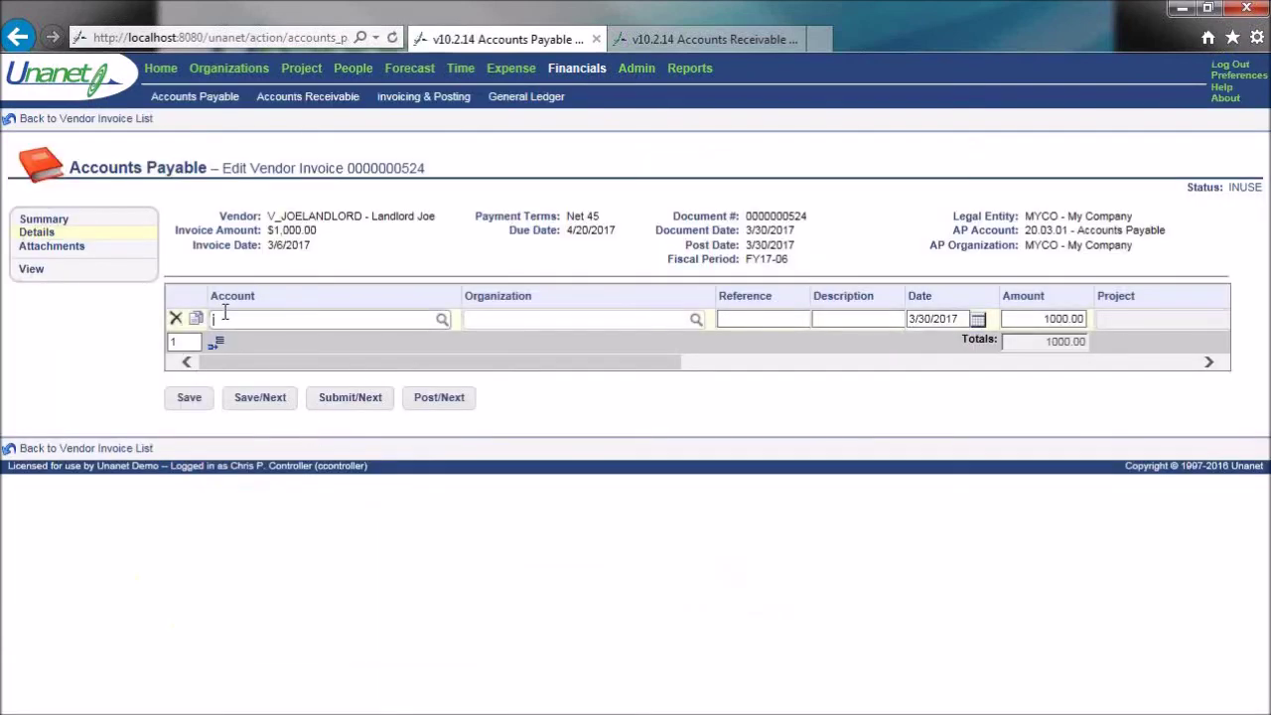
{"action": "type", "text": "faci"}
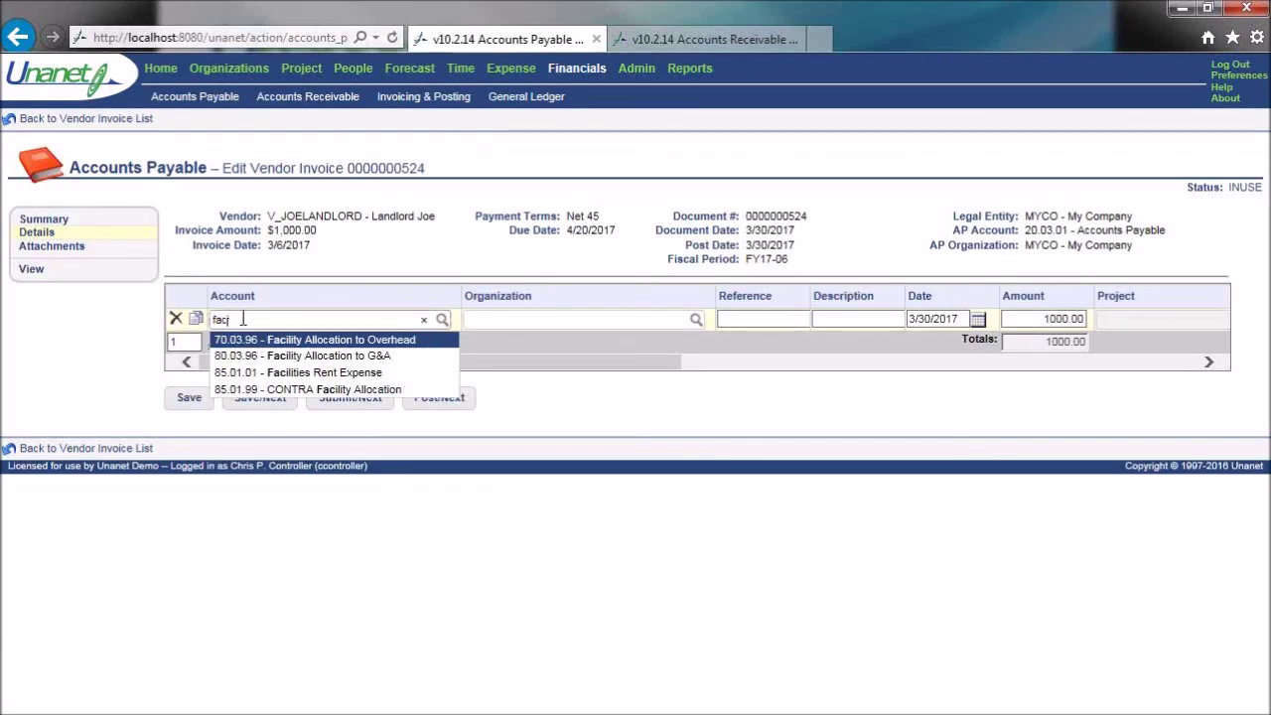
{"action": "left_click", "coordinate": [295, 373]}
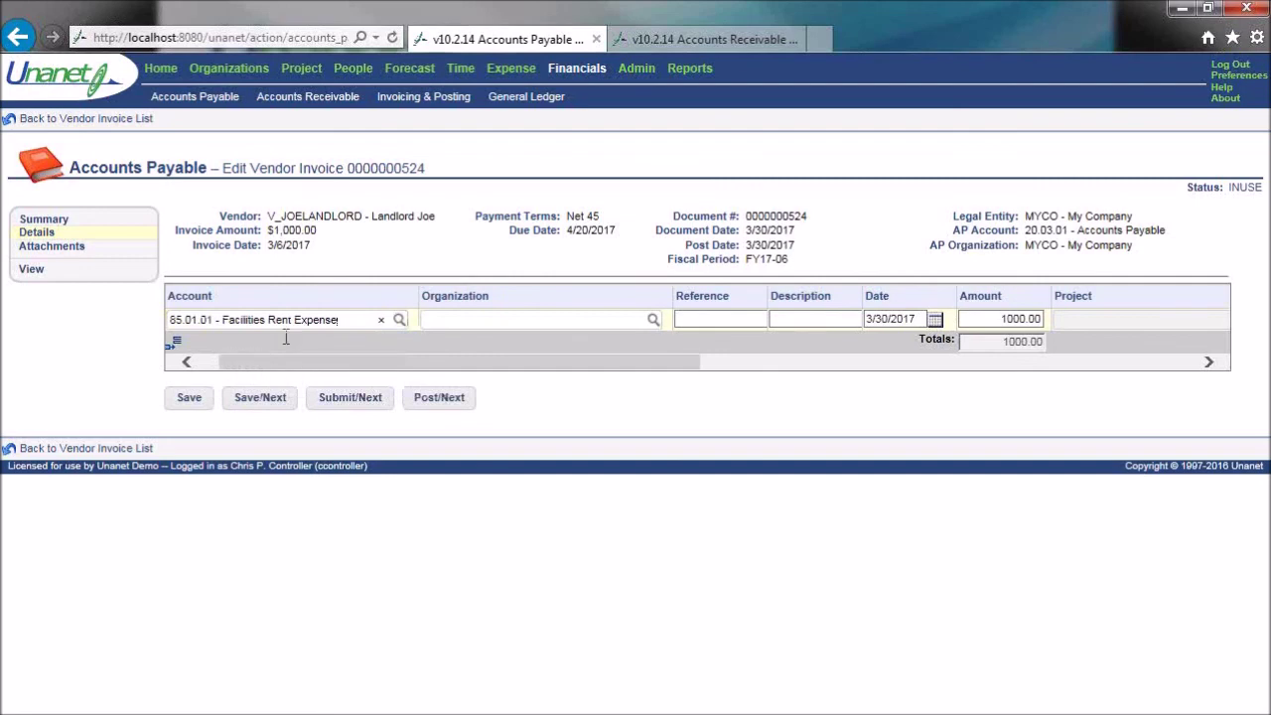
{"action": "left_click_drag", "start_coordinate": [360, 320], "coordinate": [164, 328]}
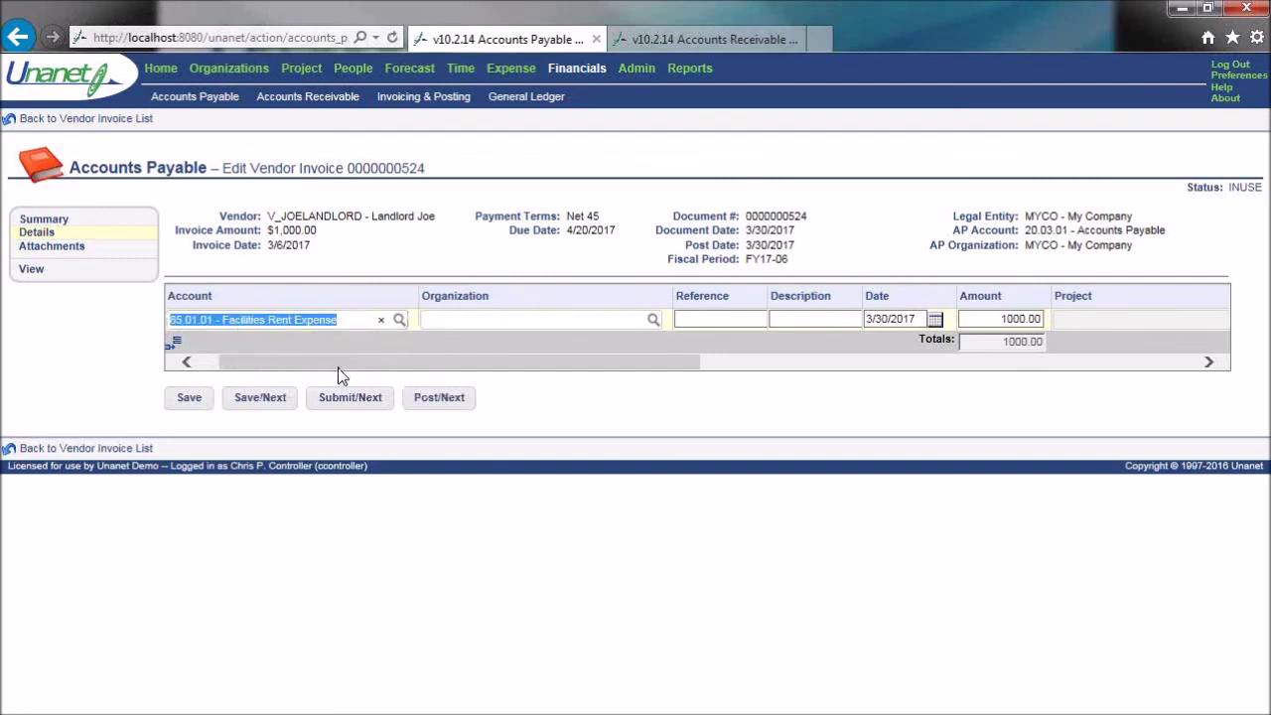
{"action": "left_click_drag", "start_coordinate": [343, 367], "coordinate": [414, 374]}
- Set the line's organization to MYCO - My Company and save the line
{"action": "left_click", "coordinate": [410, 318]}
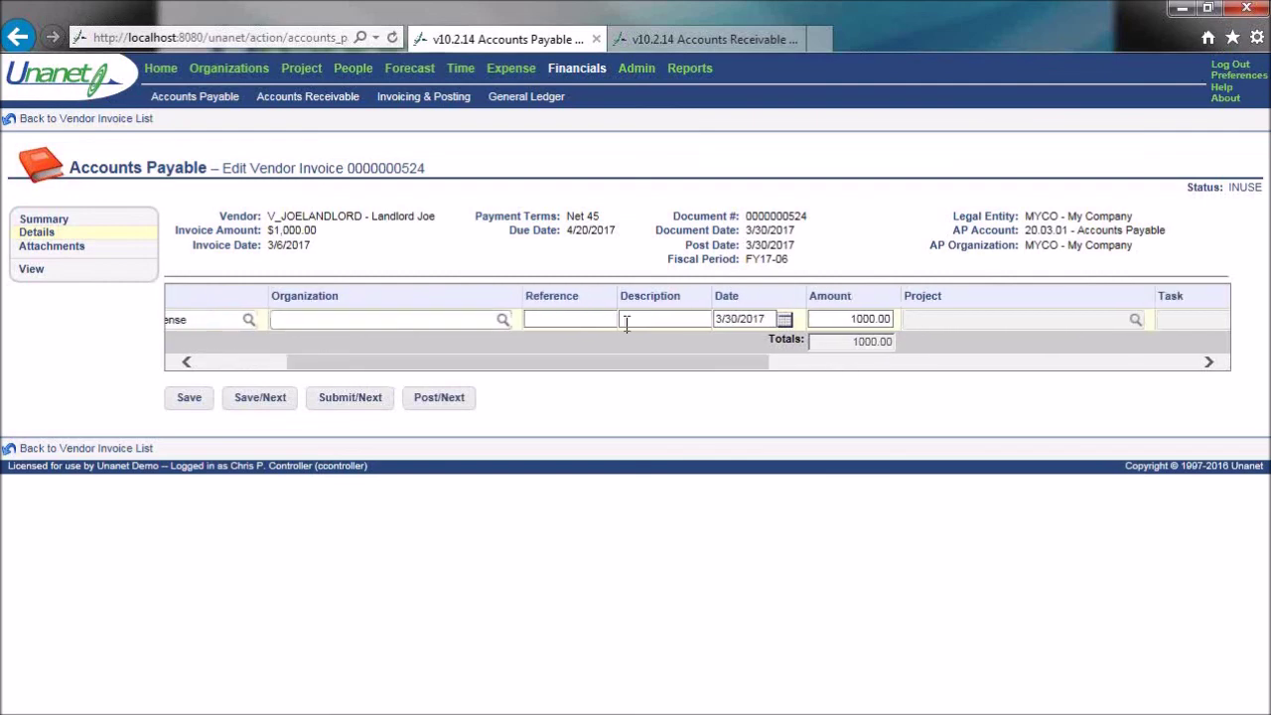
{"action": "type", "text": "my"}
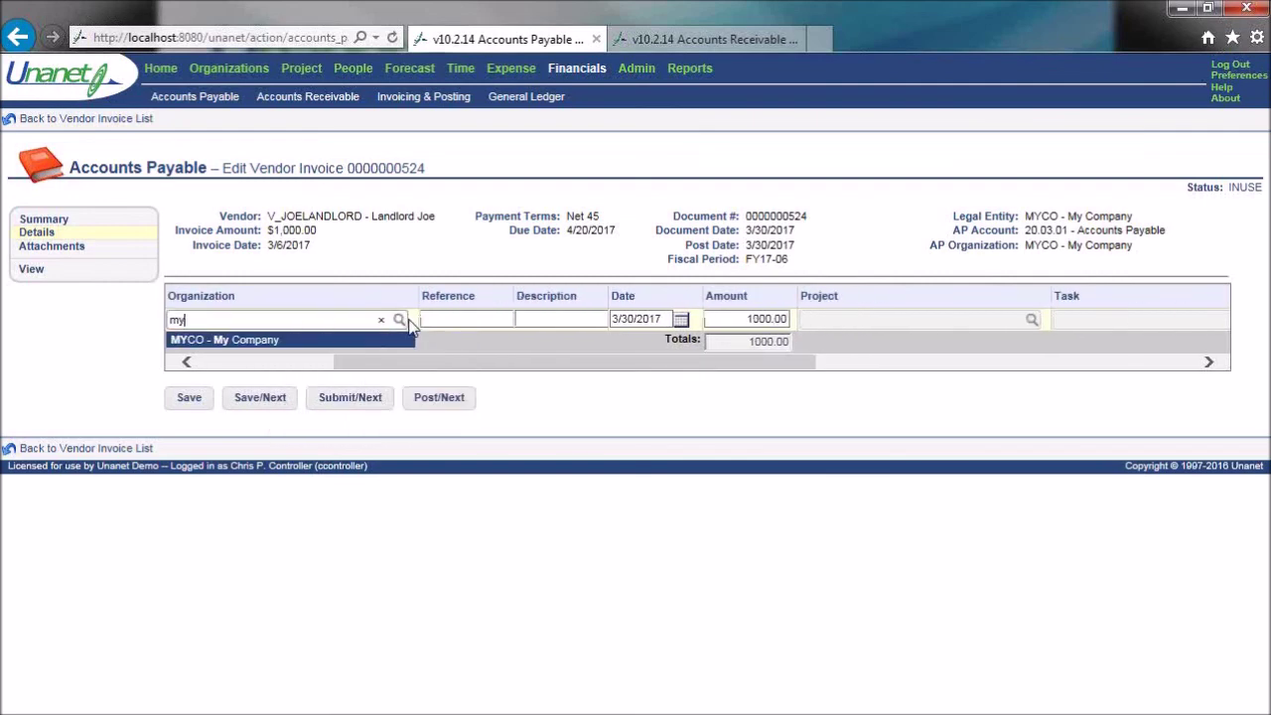
{"action": "left_click", "coordinate": [322, 347]}
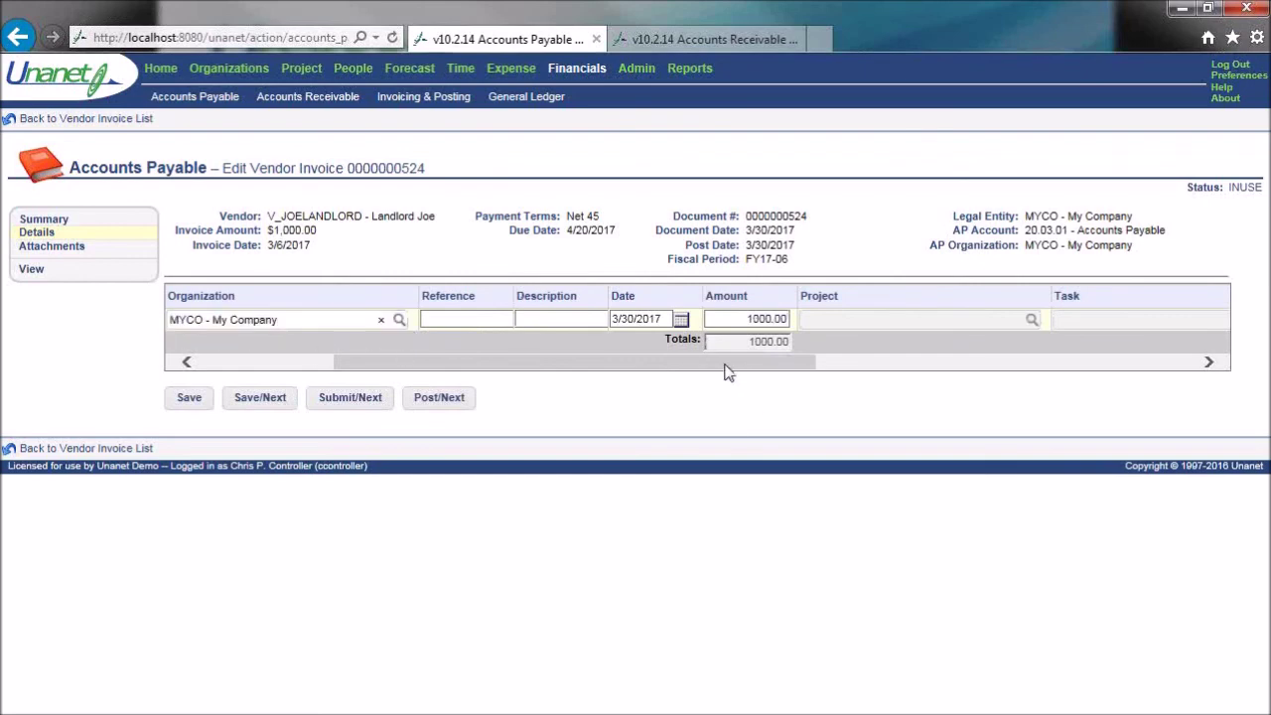
{"action": "left_click_drag", "start_coordinate": [730, 370], "coordinate": [466, 361]}
{"action": "left_click", "coordinate": [189, 397]}
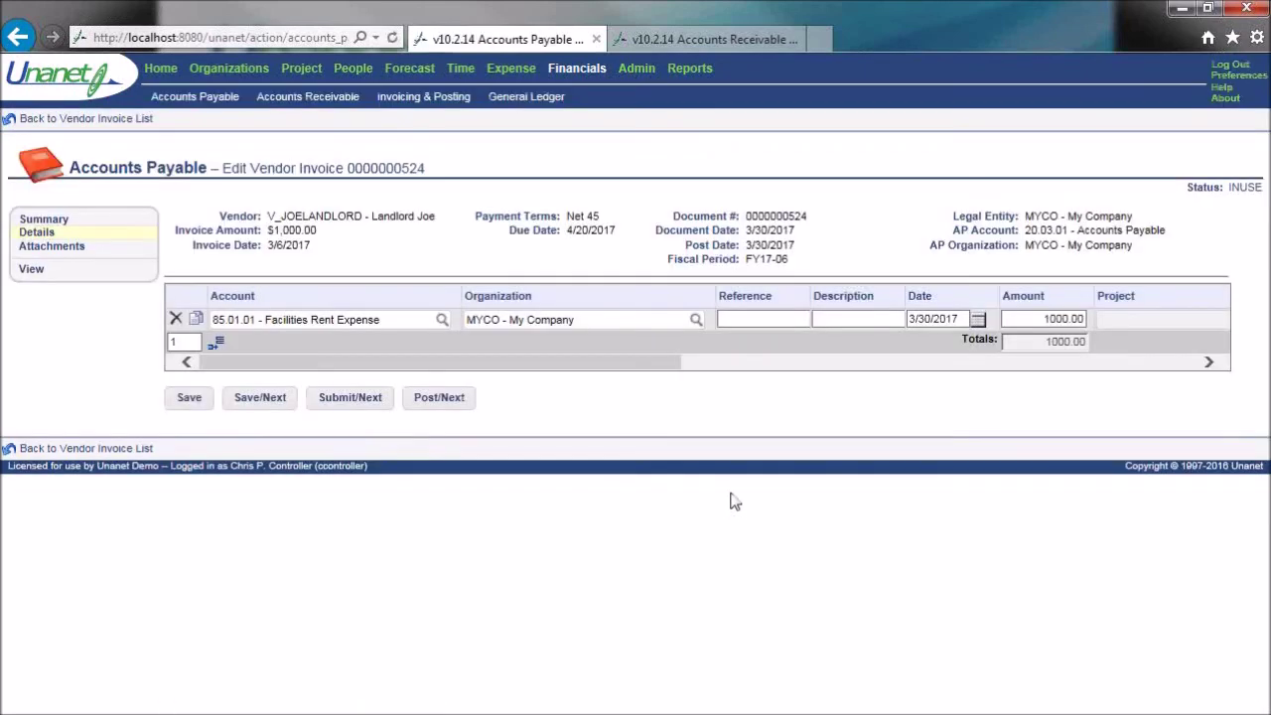
{"action": "left_click_drag", "start_coordinate": [619, 363], "coordinate": [823, 395]}
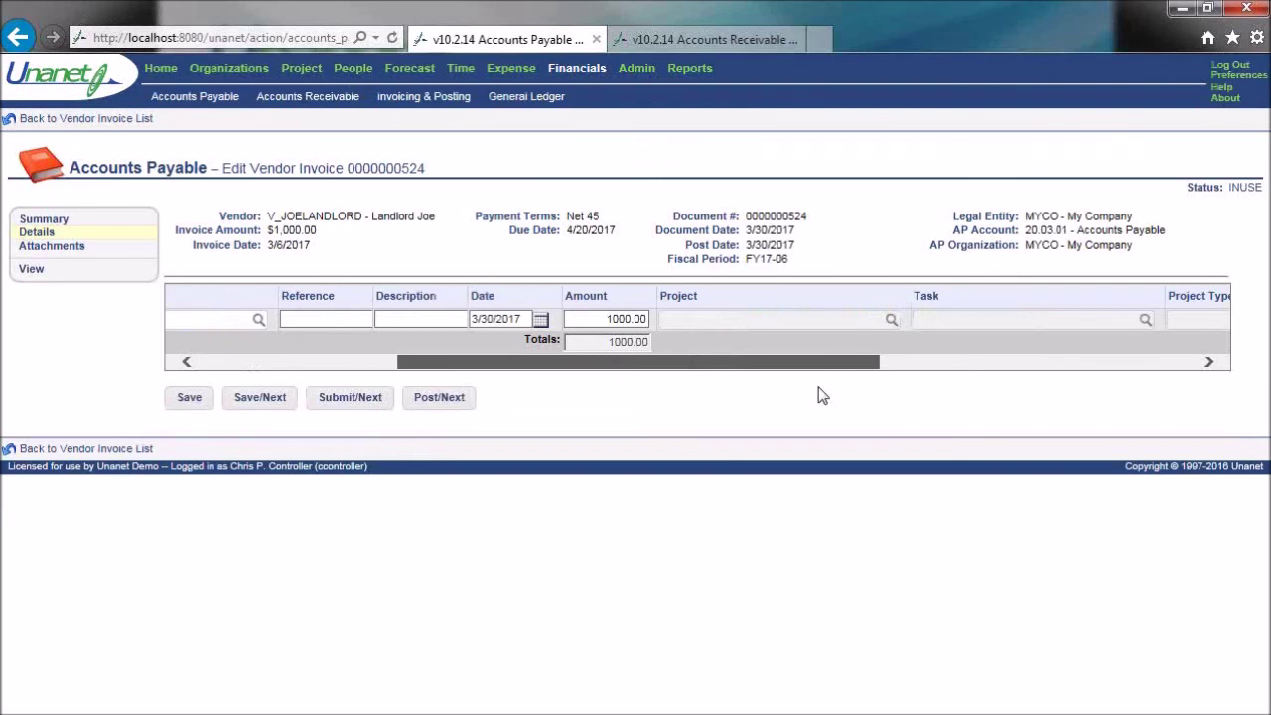
{"action": "left_click_drag", "start_coordinate": [817, 369], "coordinate": [588, 352]}
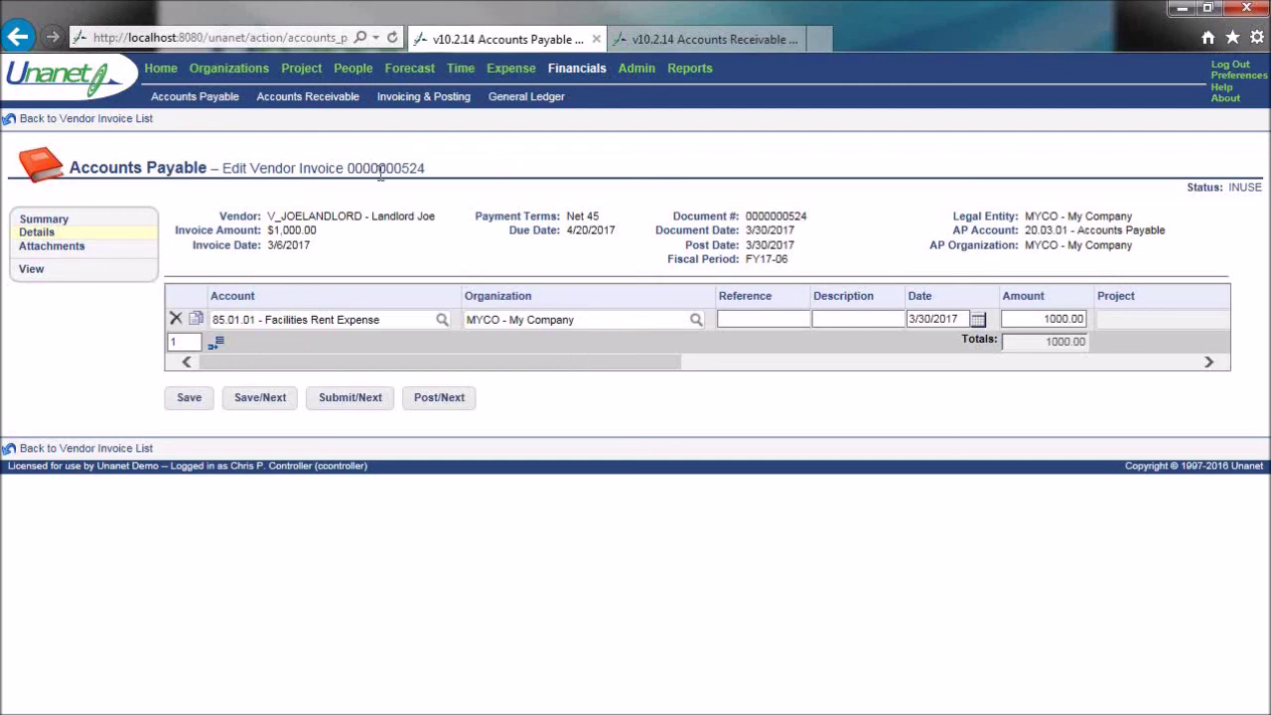
{"action": "left_click", "coordinate": [256, 72]}
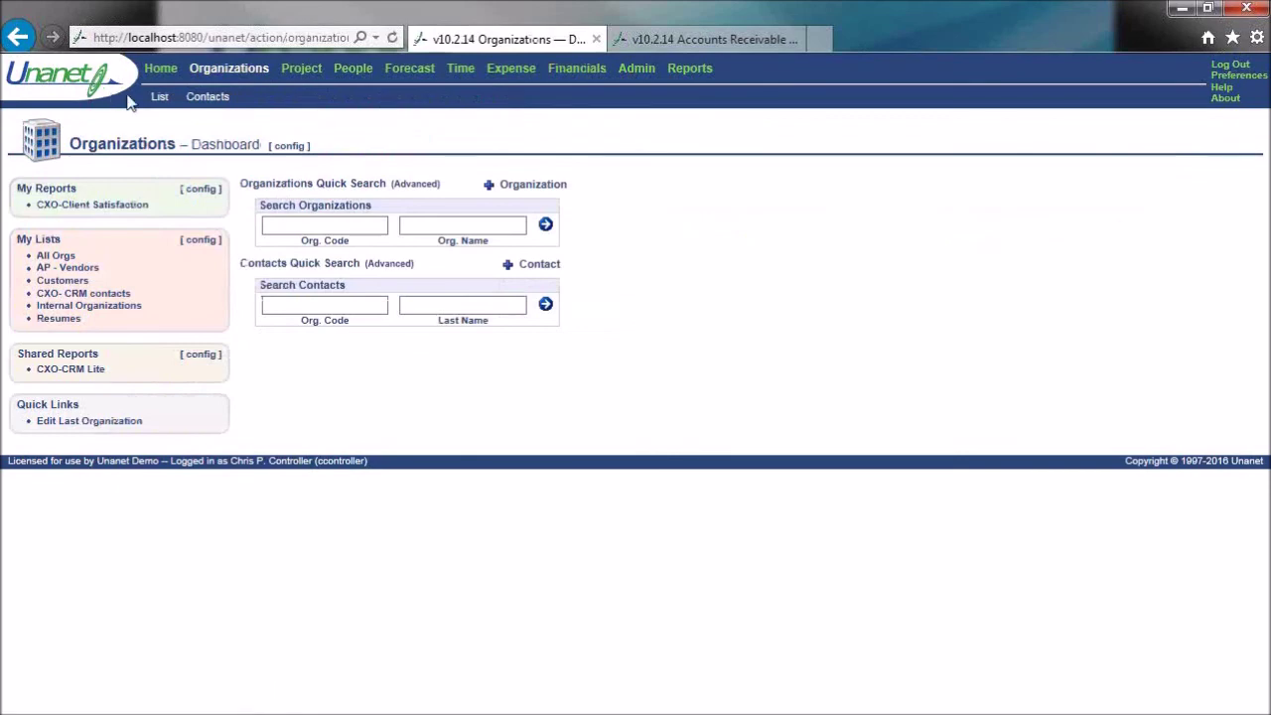
- Filter the Organizations list to legal entities only, returning MYCO - My Company
{"action": "left_click", "coordinate": [157, 99]}
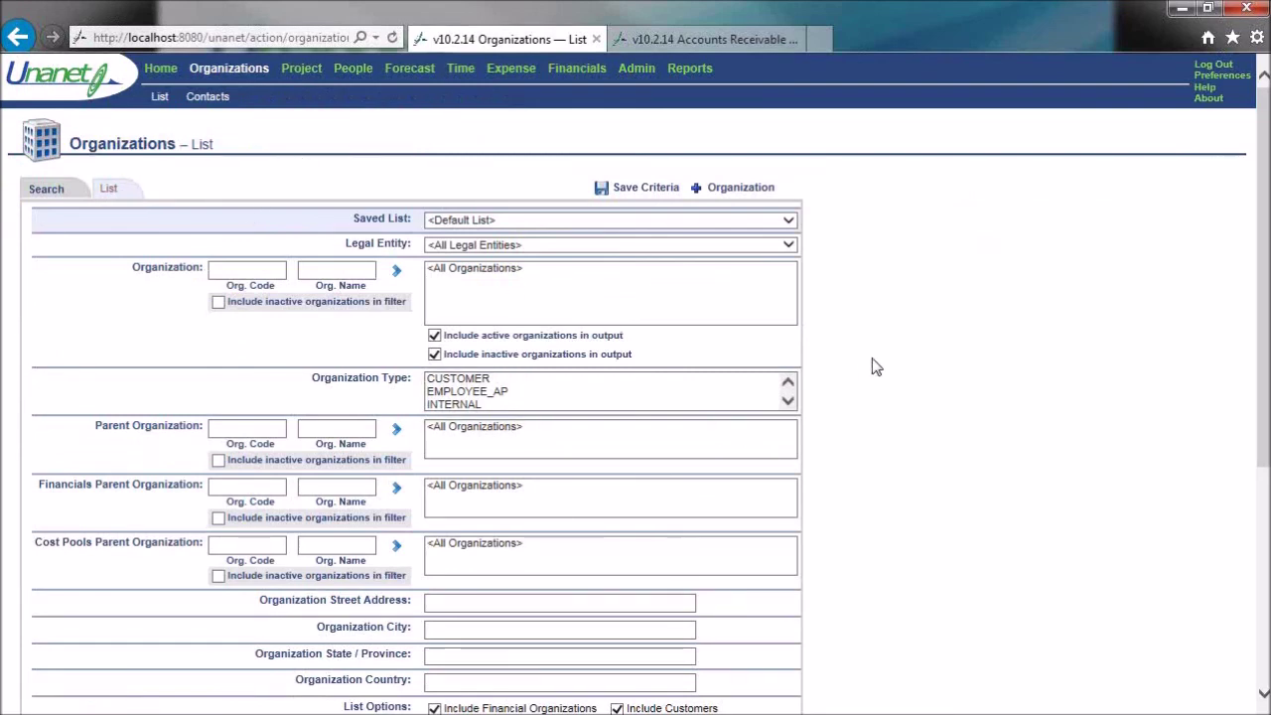
{"action": "scroll", "coordinate": [993, 403], "scroll_direction": "down", "scroll_amount": 4}
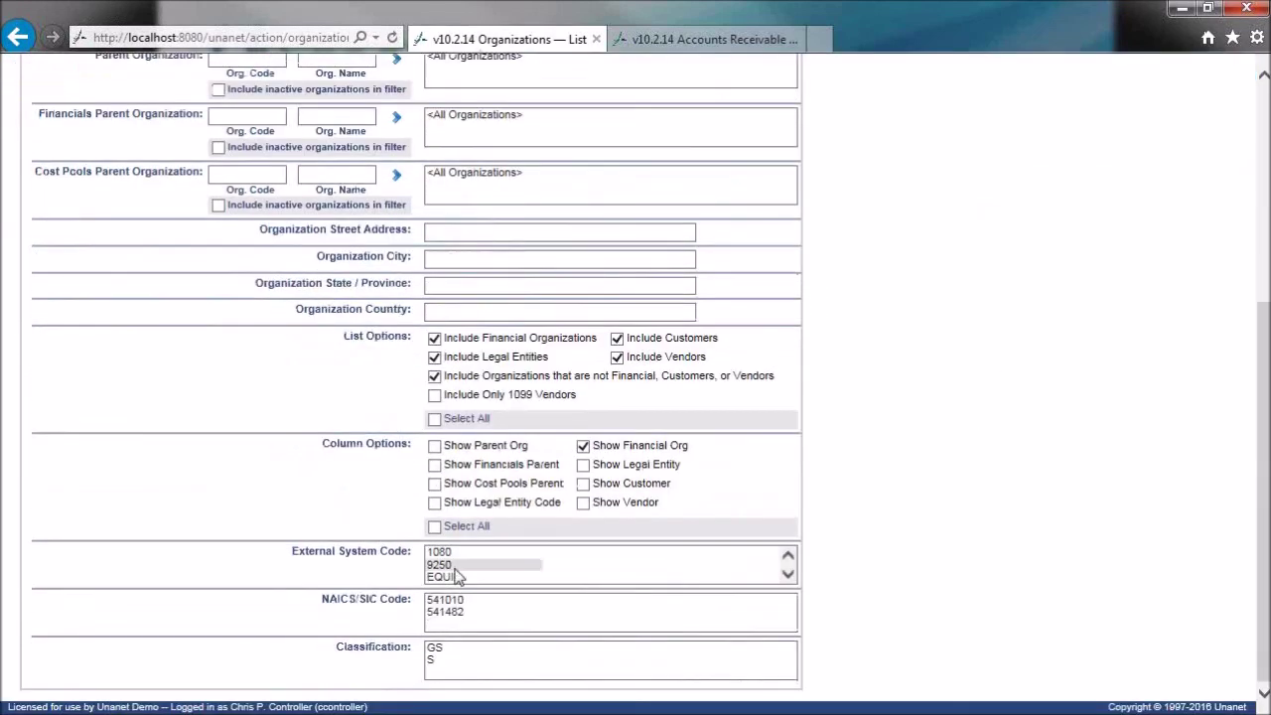
{"action": "left_click", "coordinate": [435, 419]}
{"action": "left_click", "coordinate": [435, 419]}
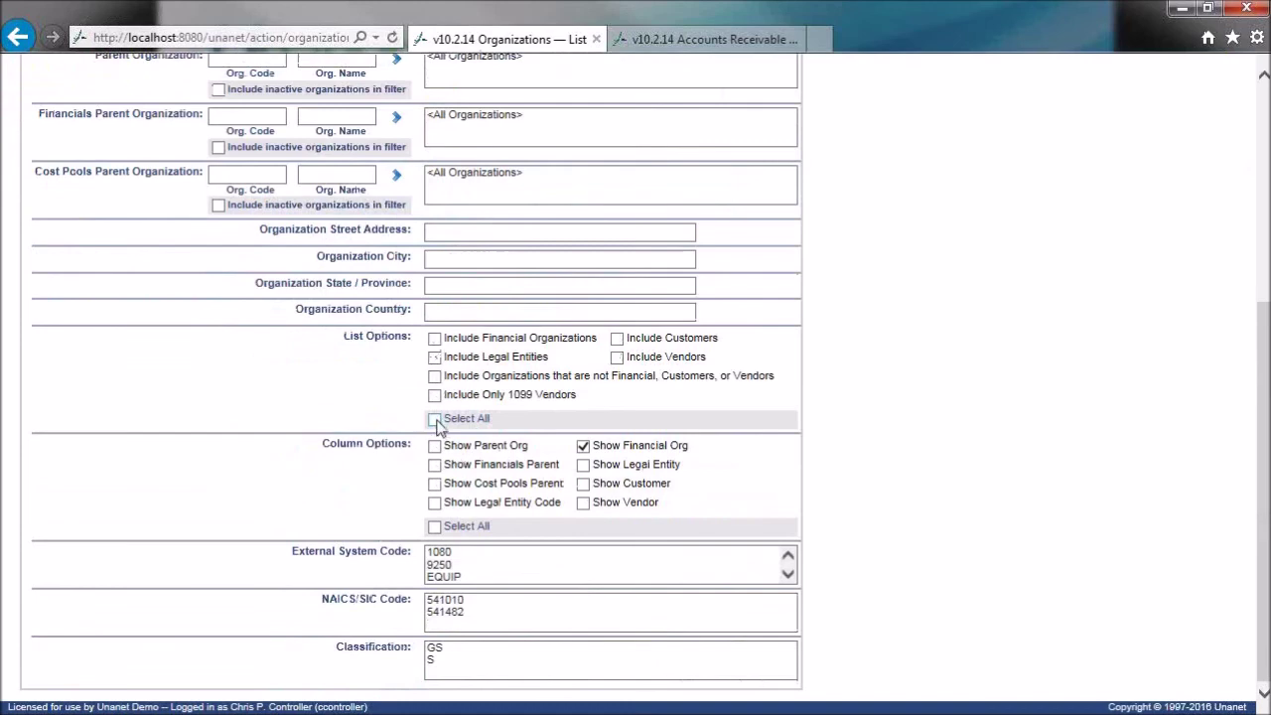
{"action": "left_click", "coordinate": [434, 356]}
{"action": "scroll", "coordinate": [255, 251], "scroll_direction": "up", "scroll_amount": 3}
{"action": "scroll", "coordinate": [255, 251], "scroll_direction": "up", "scroll_amount": 1}
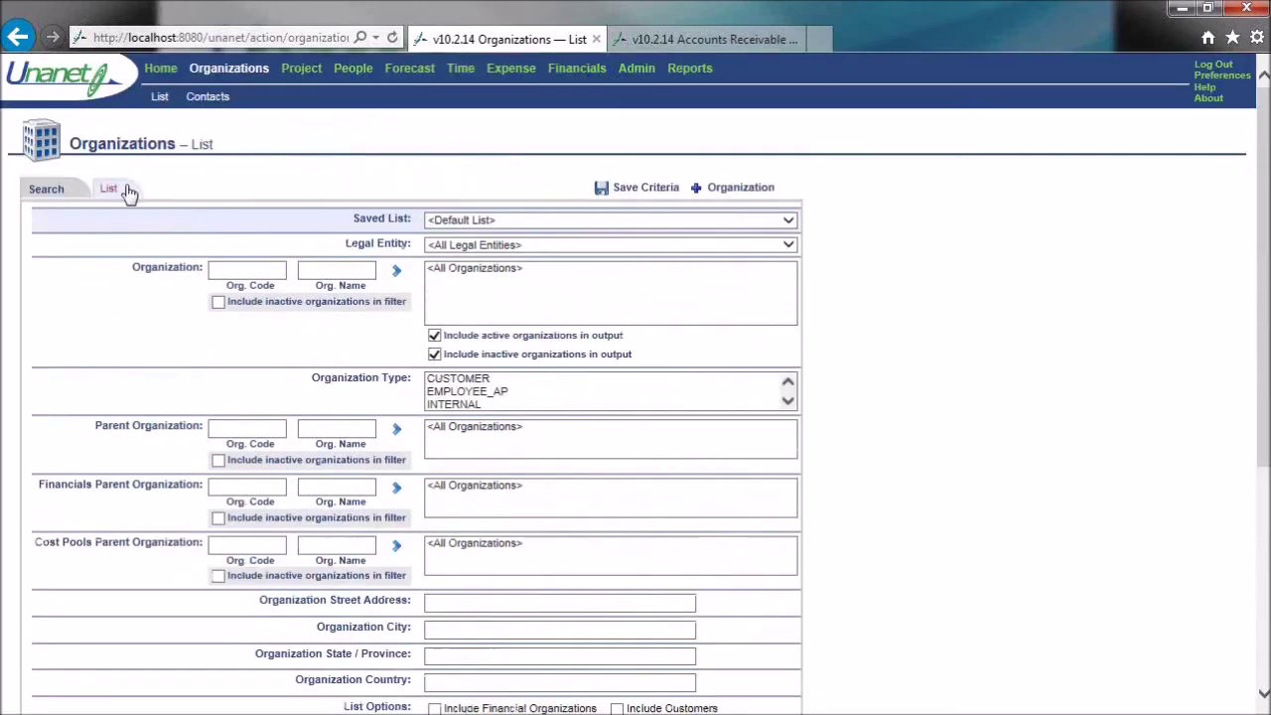
{"action": "left_click", "coordinate": [128, 192]}
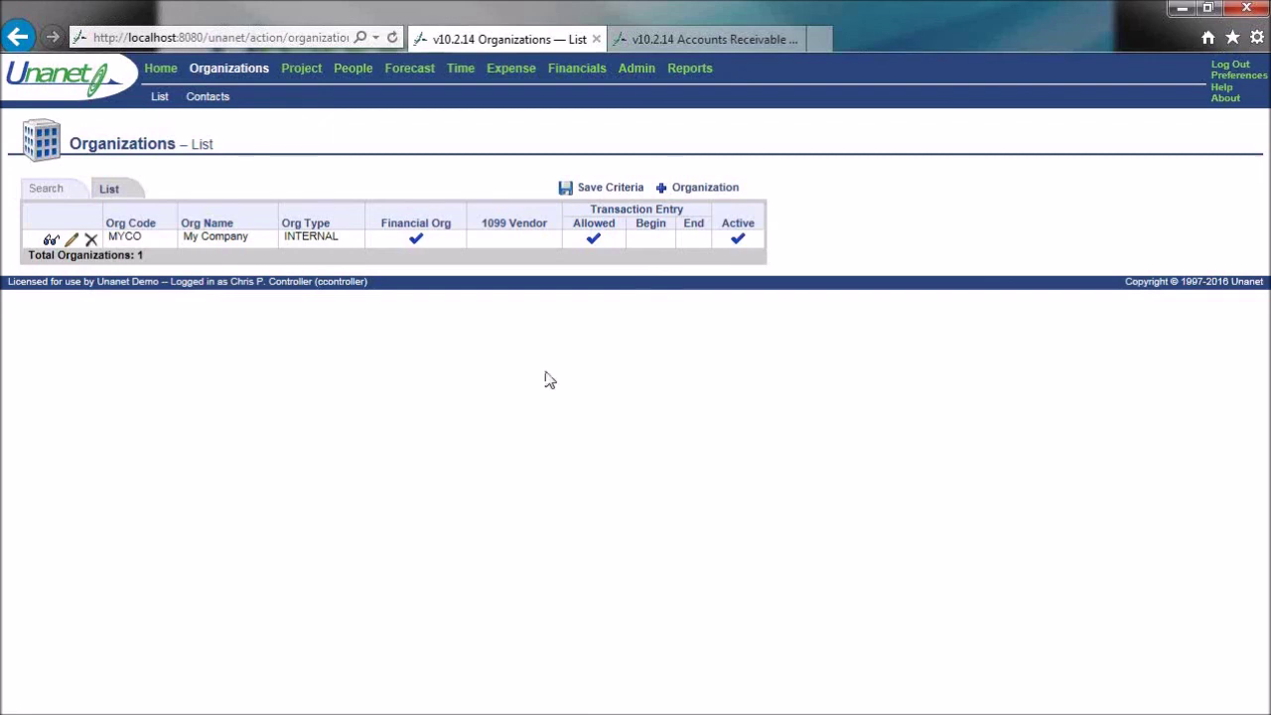
{"action": "left_click", "coordinate": [573, 72]}
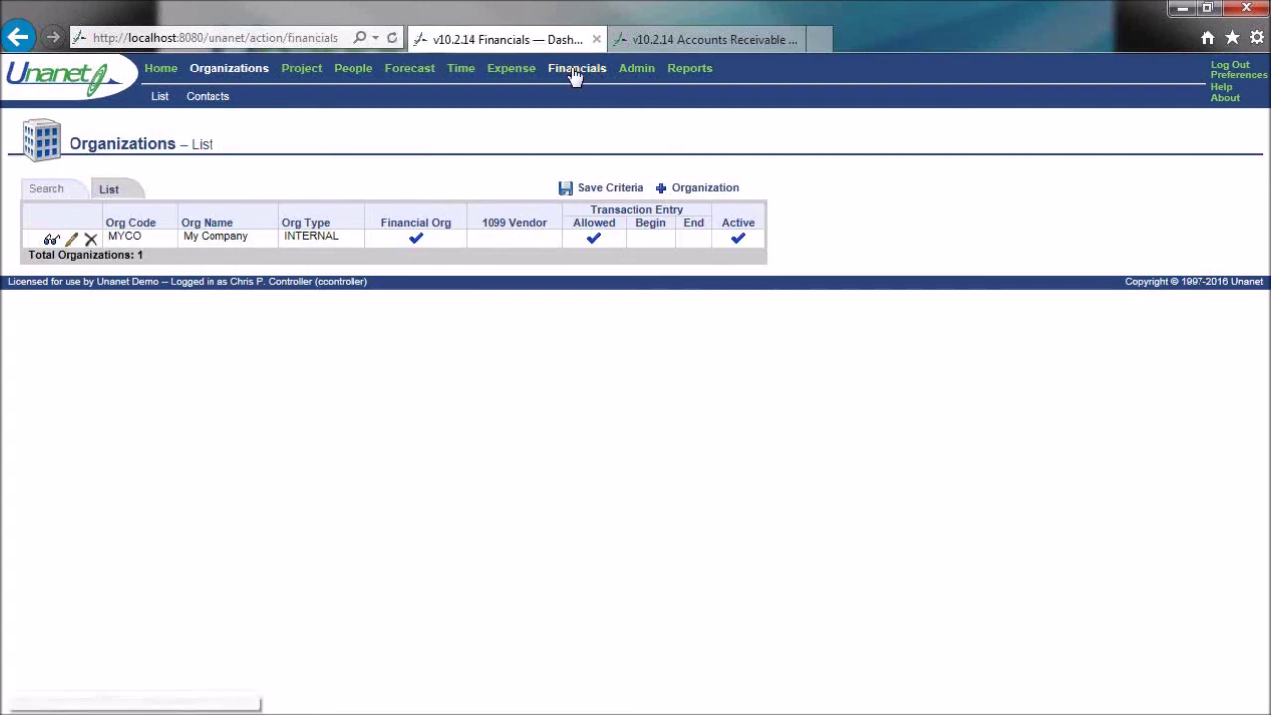
- List vendor invoices with only the Posted status selected
{"action": "mouse_move", "coordinate": [198, 94]}
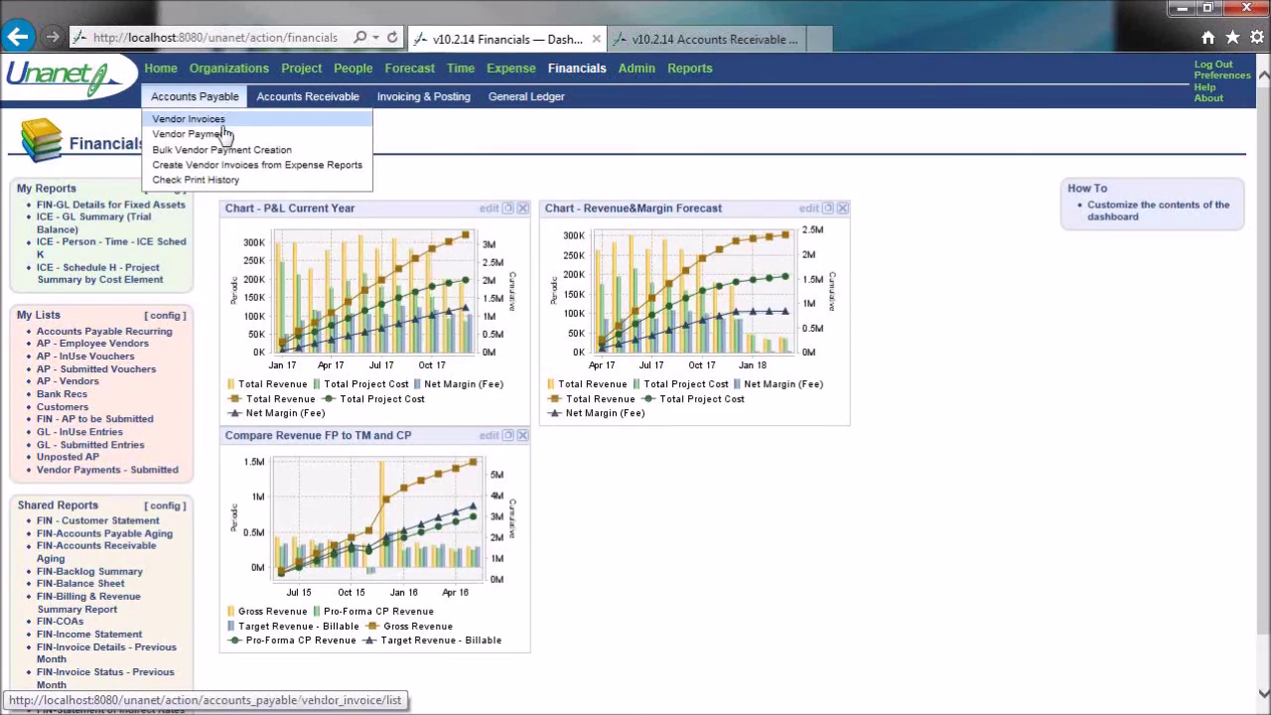
{"action": "left_click", "coordinate": [220, 120]}
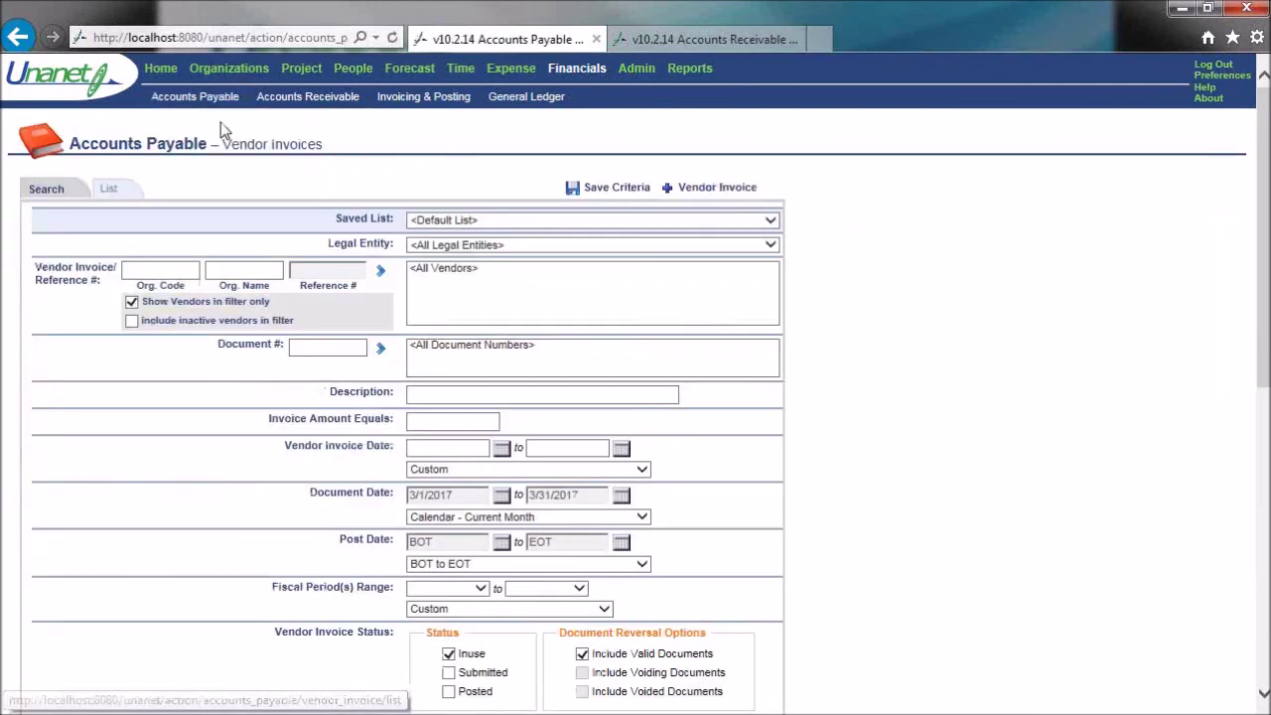
{"action": "left_click", "coordinate": [448, 673]}
{"action": "left_click", "coordinate": [449, 692]}
{"action": "left_click", "coordinate": [449, 672]}
{"action": "left_click", "coordinate": [449, 653]}
{"action": "left_click", "coordinate": [122, 190]}
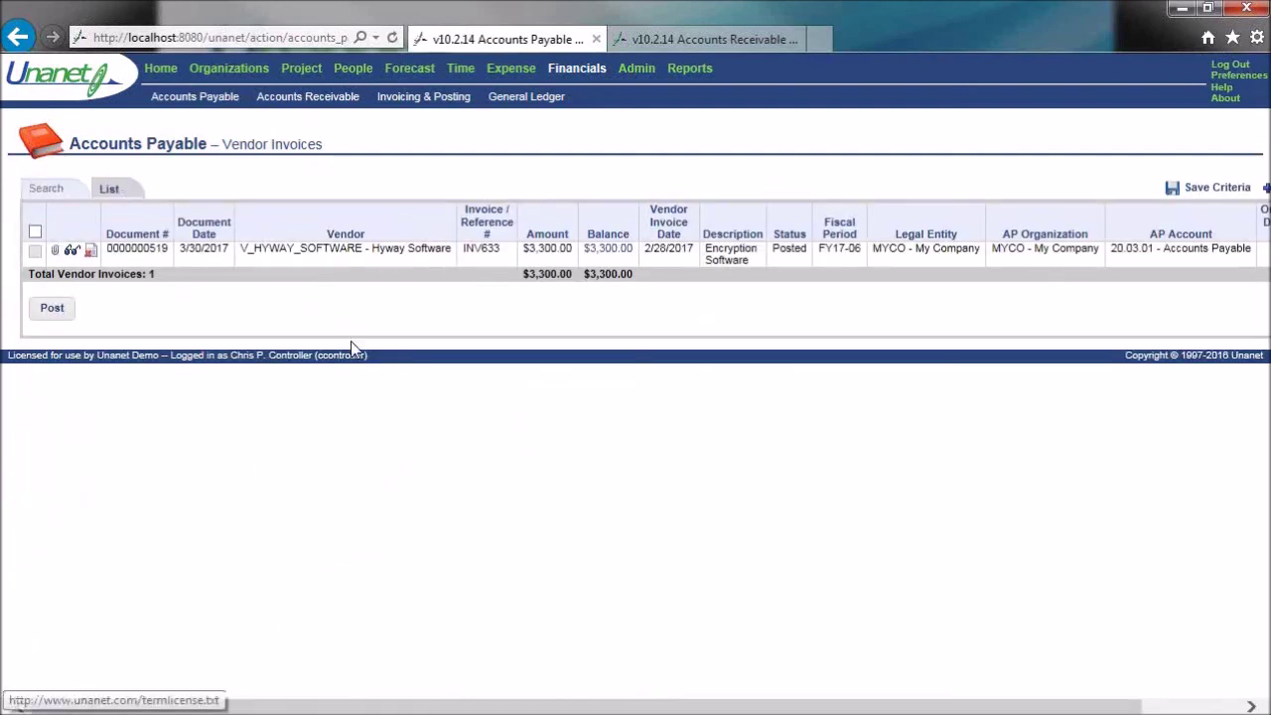
- Limit the document date to Calendar - Current Year and relist the posted invoices
{"action": "left_click", "coordinate": [57, 193]}
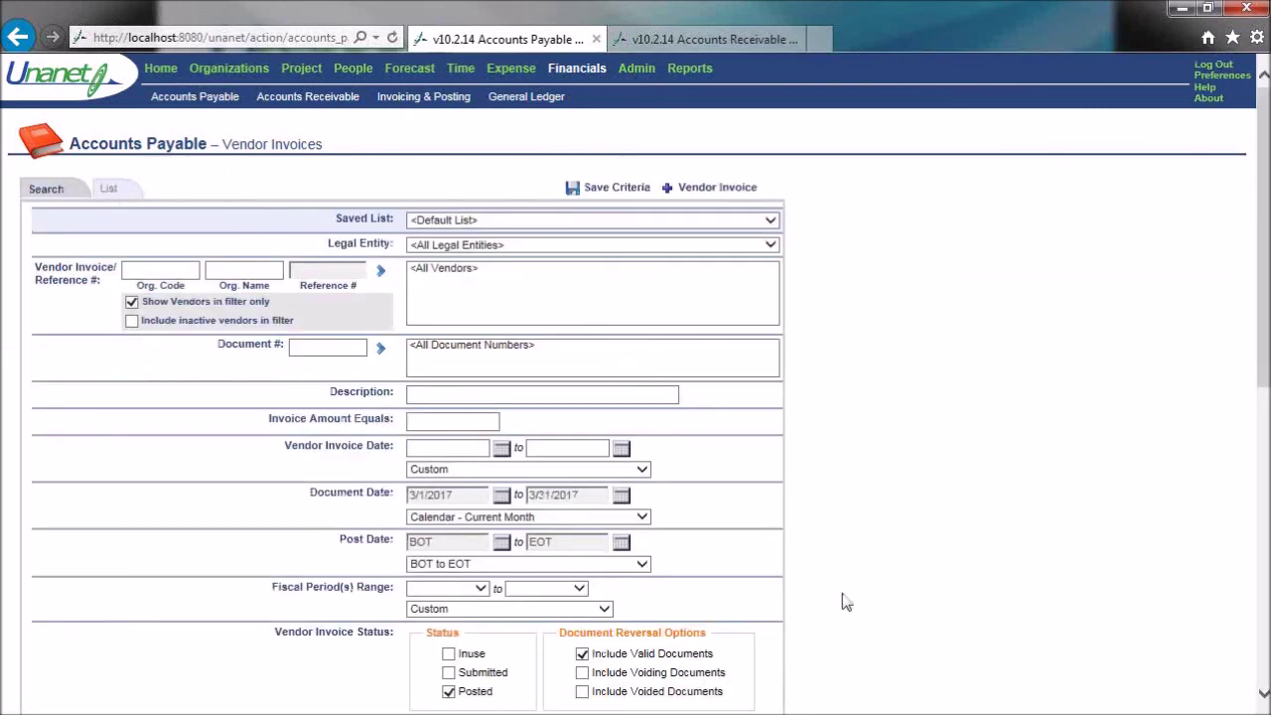
{"action": "left_click", "coordinate": [643, 520]}
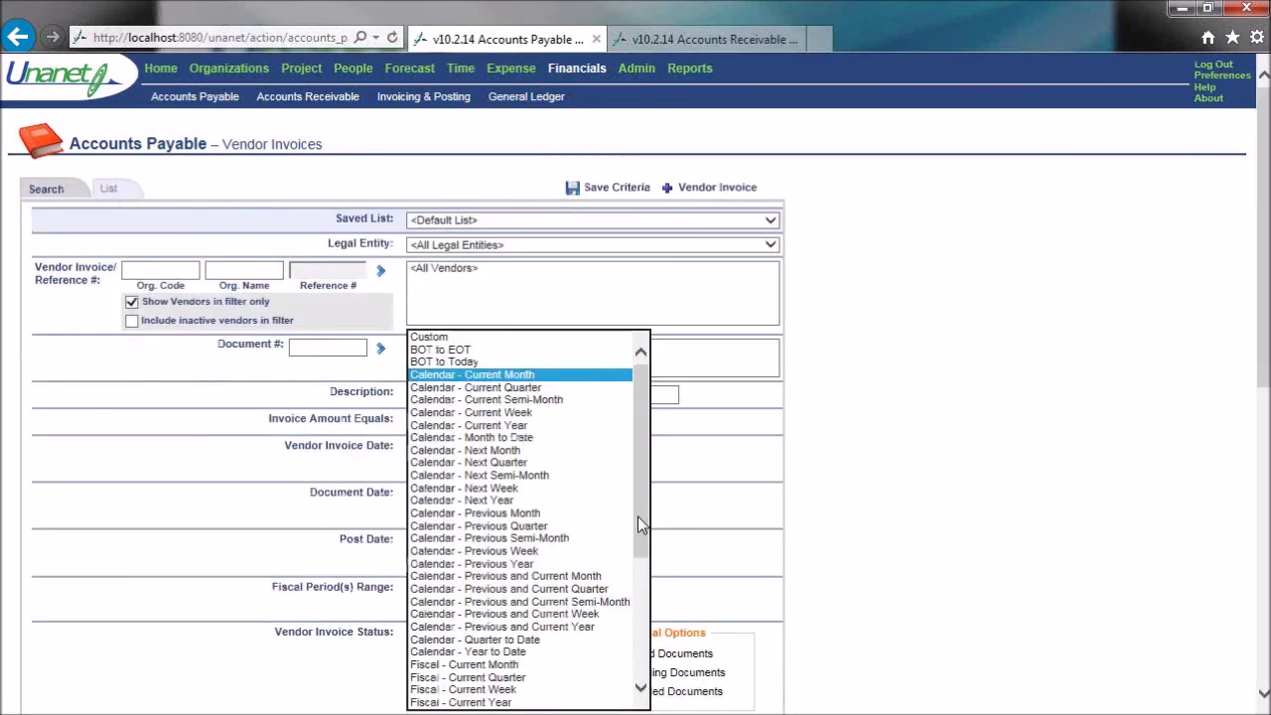
{"action": "left_click", "coordinate": [523, 421]}
{"action": "left_click", "coordinate": [105, 190]}
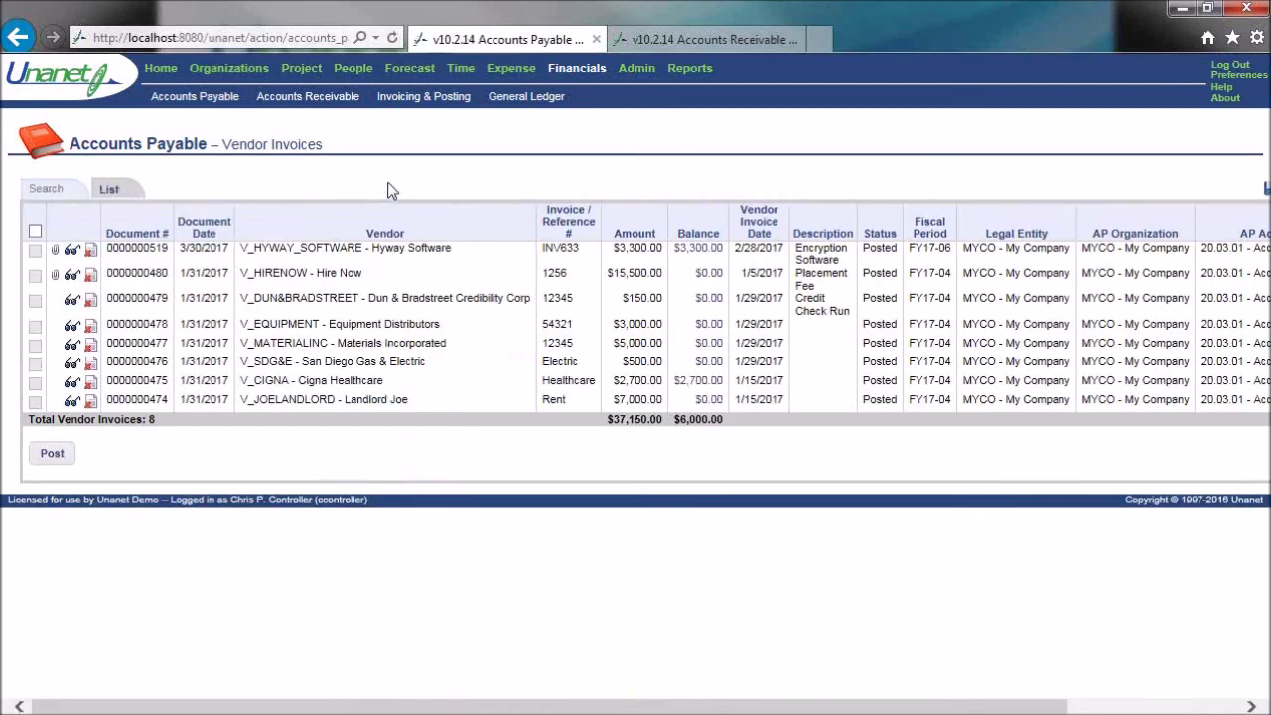
{"action": "left_click", "coordinate": [673, 72]}
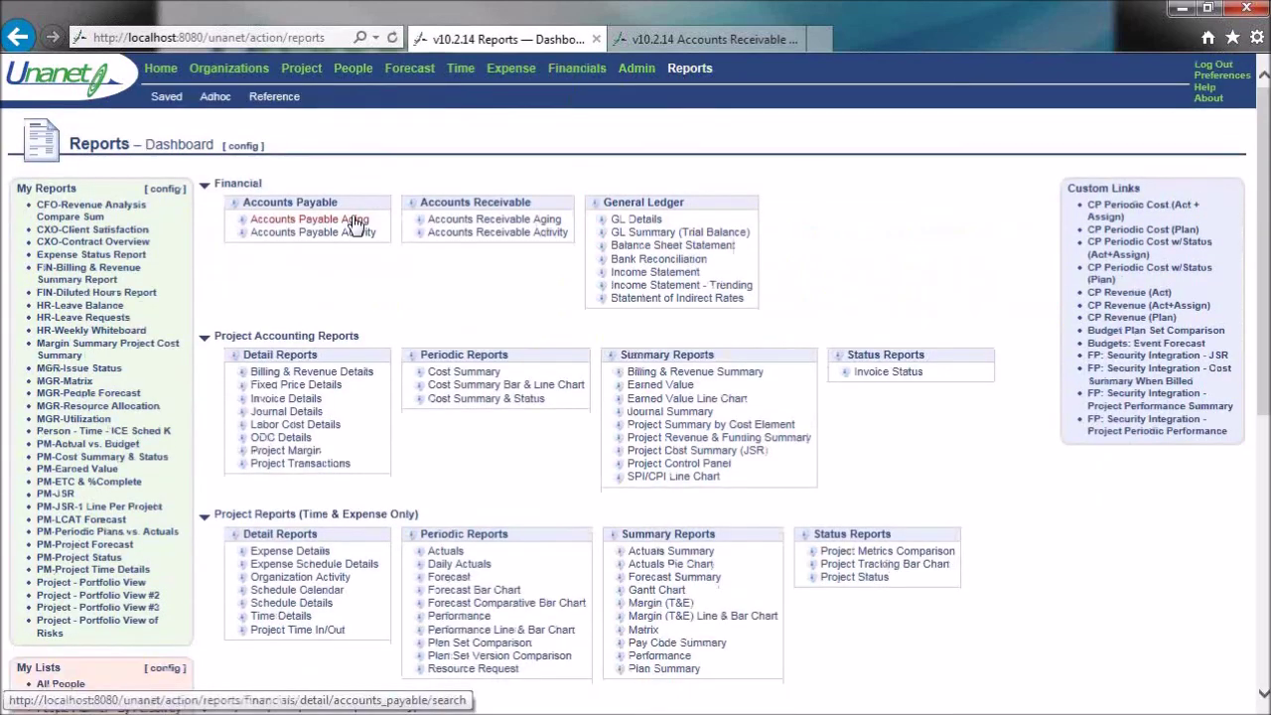
- Run the Accounts Payable Aging report, showing $7,460.40 owed across five vendors
{"action": "left_click", "coordinate": [288, 222]}
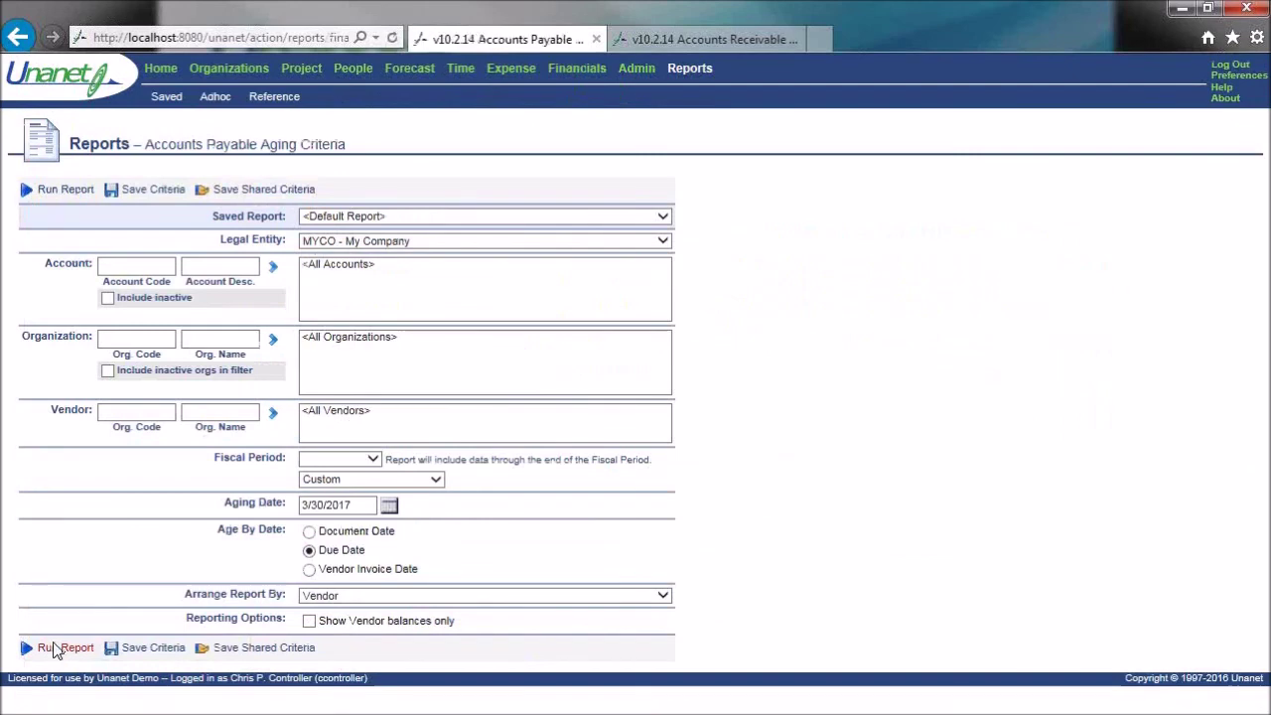
{"action": "left_click", "coordinate": [55, 647]}
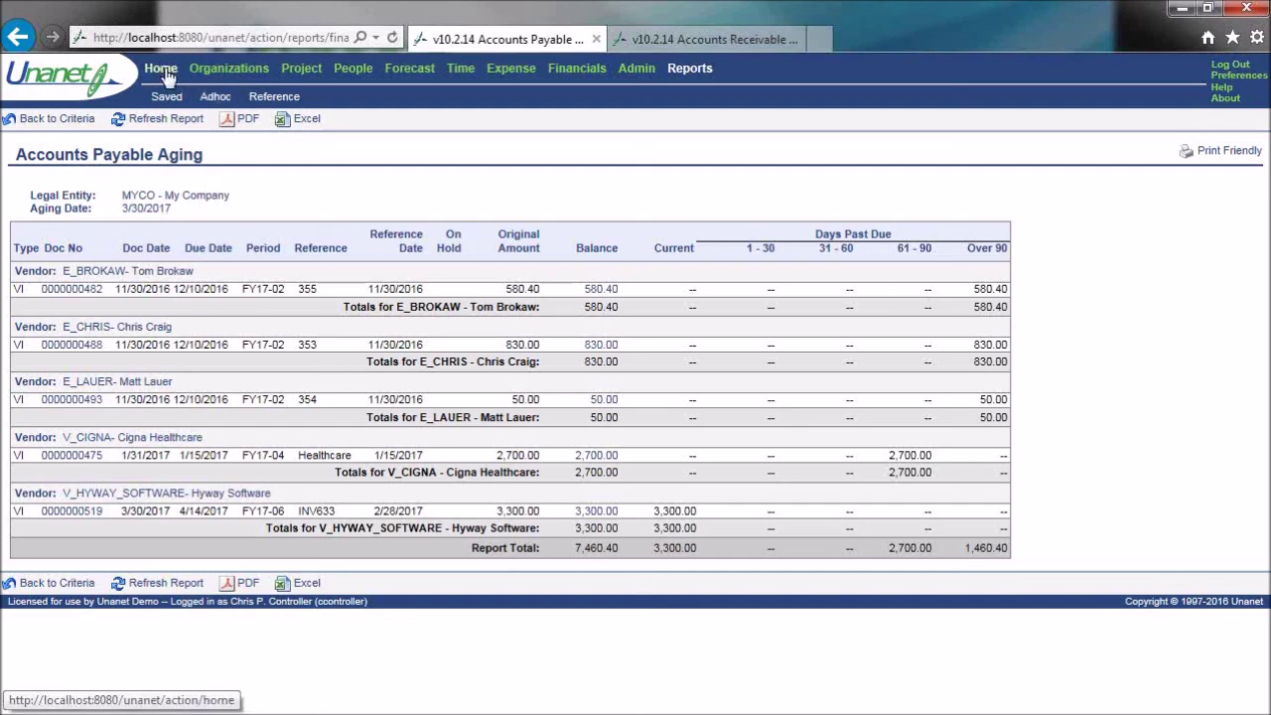
{"action": "left_click", "coordinate": [585, 70]}
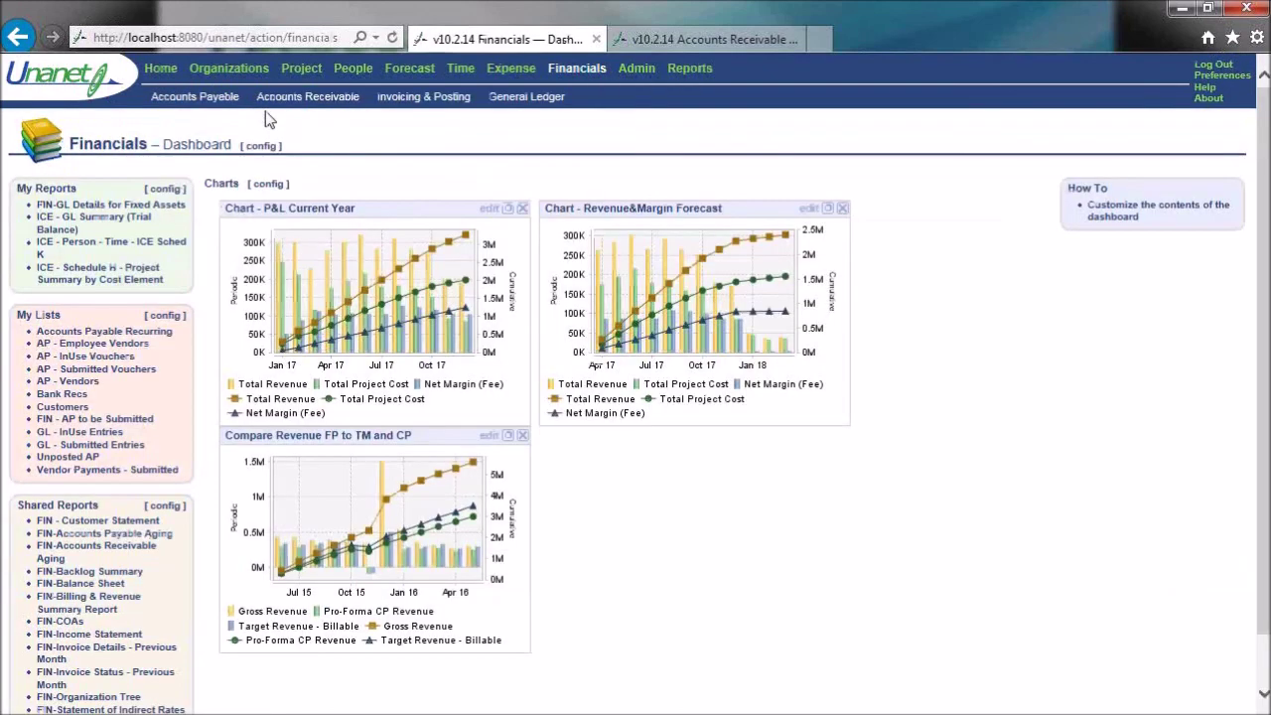
- Start a new vendor payment drawn from the Operating Account
{"action": "mouse_move", "coordinate": [194, 99]}
{"action": "left_click", "coordinate": [222, 136]}
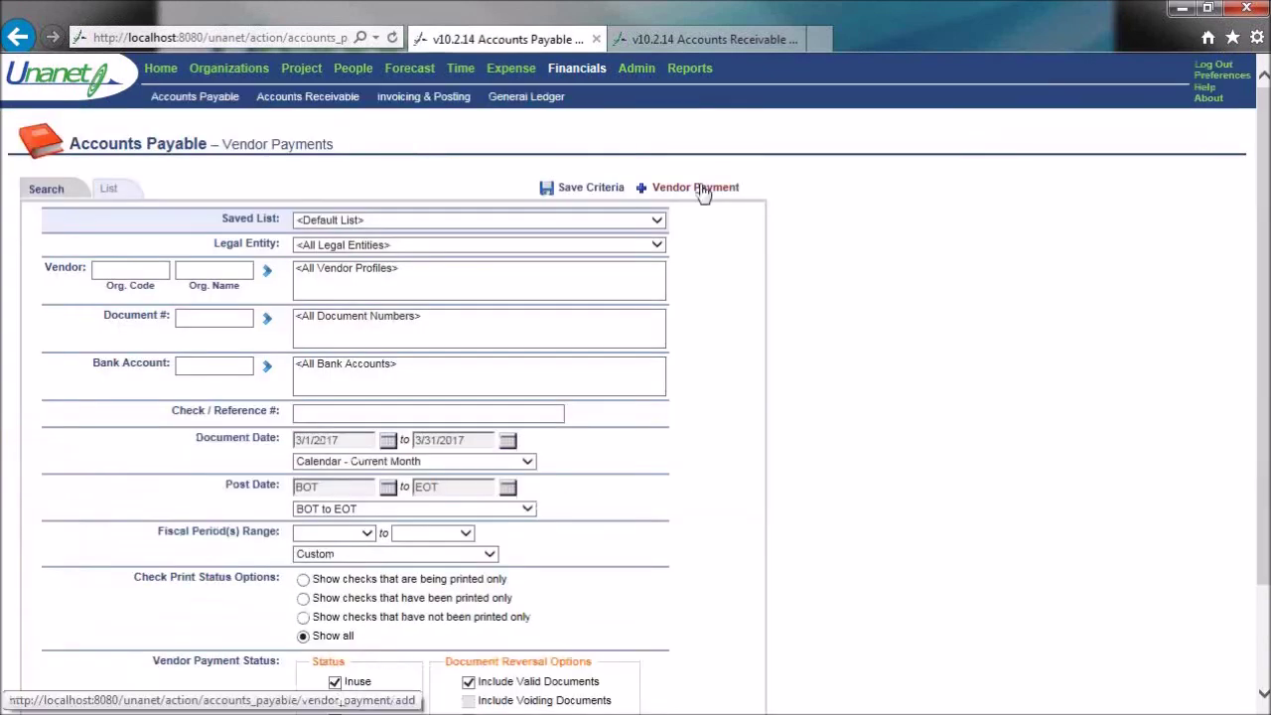
{"action": "left_click", "coordinate": [695, 188]}
{"action": "left_click", "coordinate": [274, 257]}
{"action": "type", "text": "oper"}
{"action": "key", "text": "Return"}
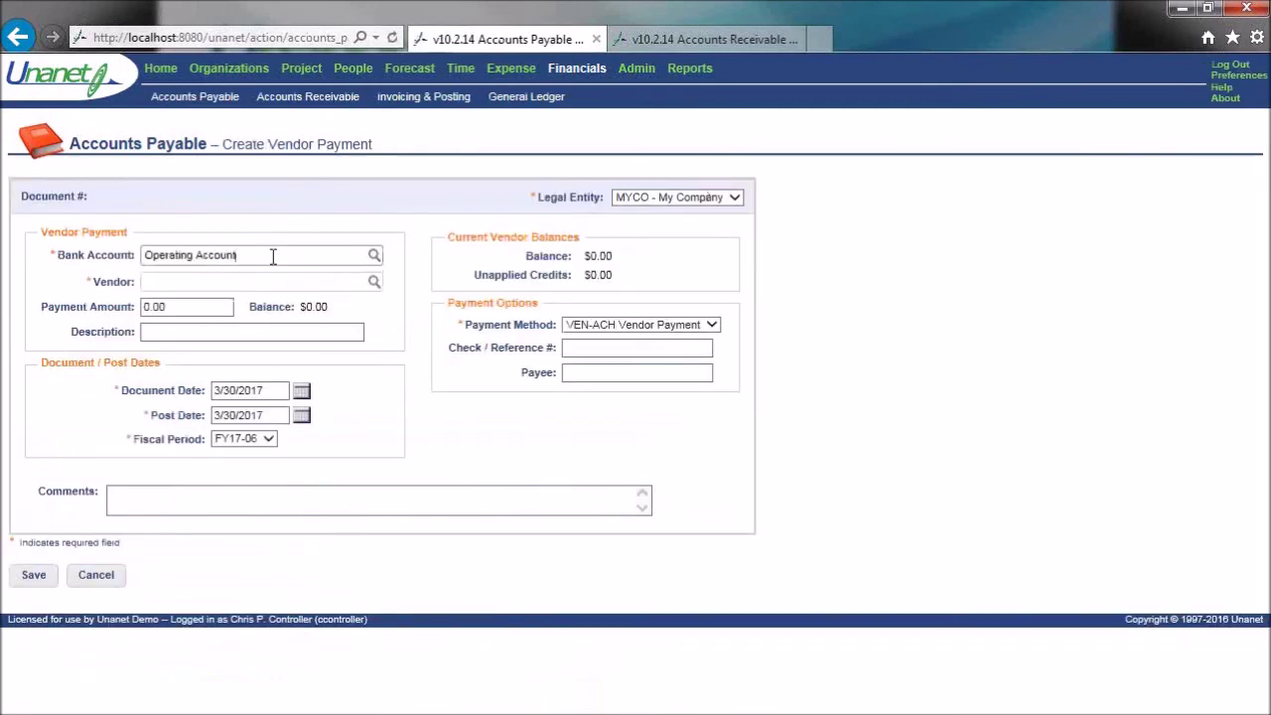
- Make the payment 2700.00 to Cigna Healthcare and save it
{"action": "key", "text": "Tab"}
{"action": "type", "text": "cign"}
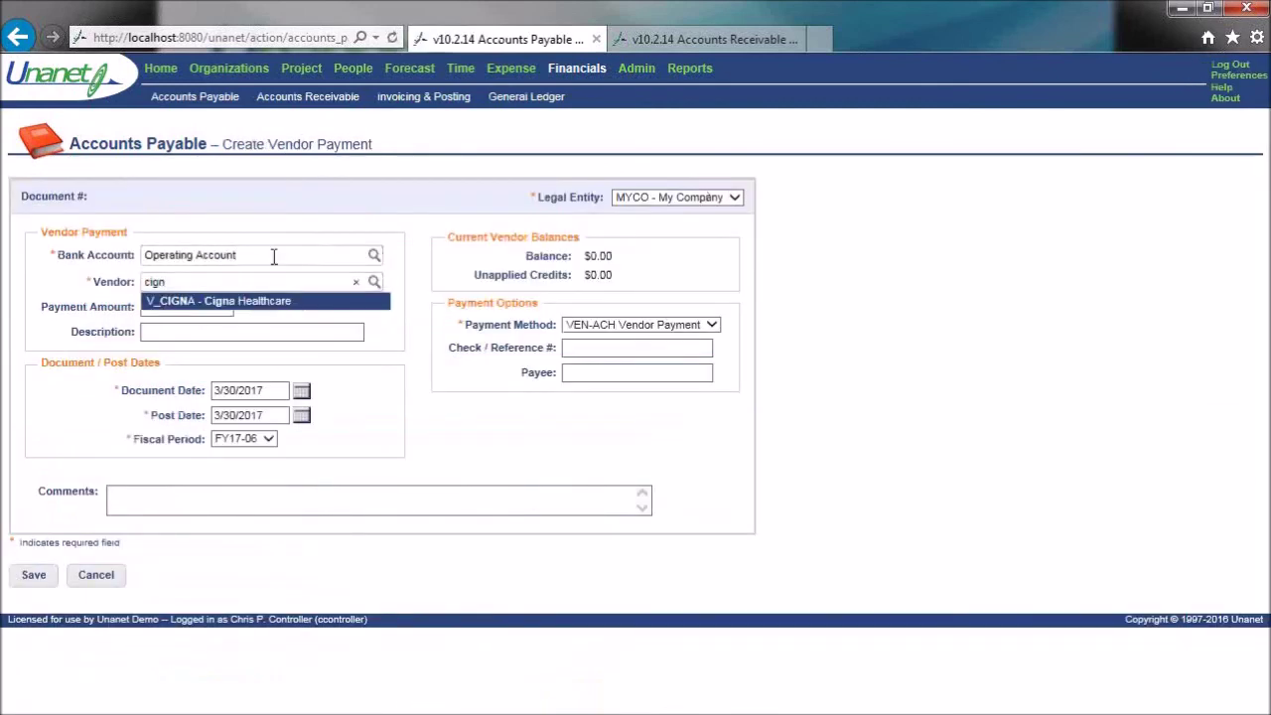
{"action": "left_click", "coordinate": [258, 301]}
{"action": "key", "text": "Tab"}
{"action": "type", "text": "2700"}
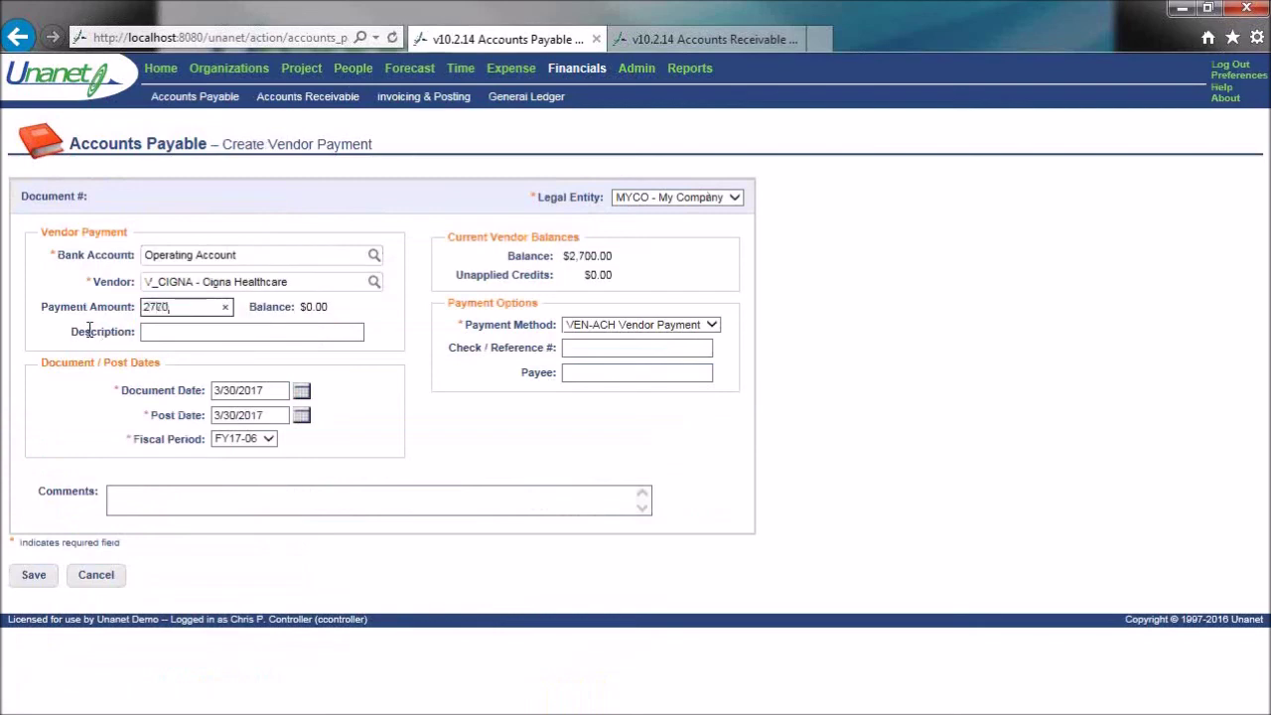
{"action": "key", "text": "Tab"}
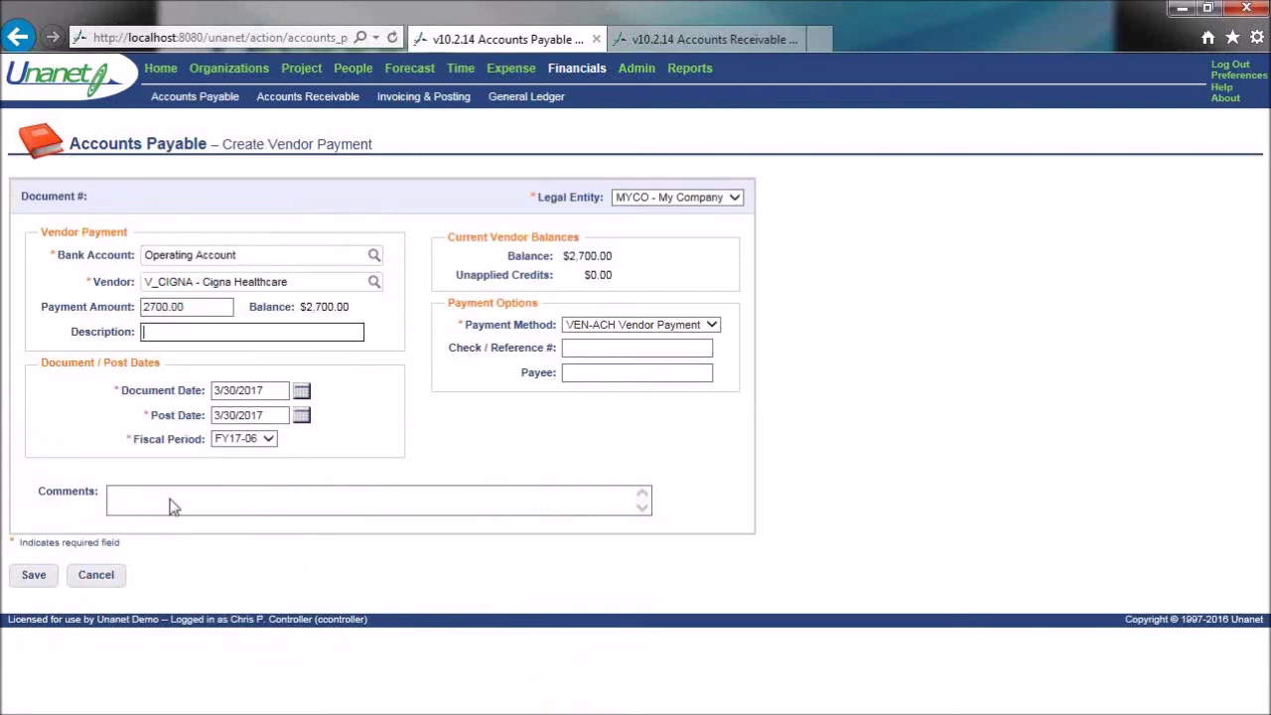
{"action": "left_click", "coordinate": [38, 575]}
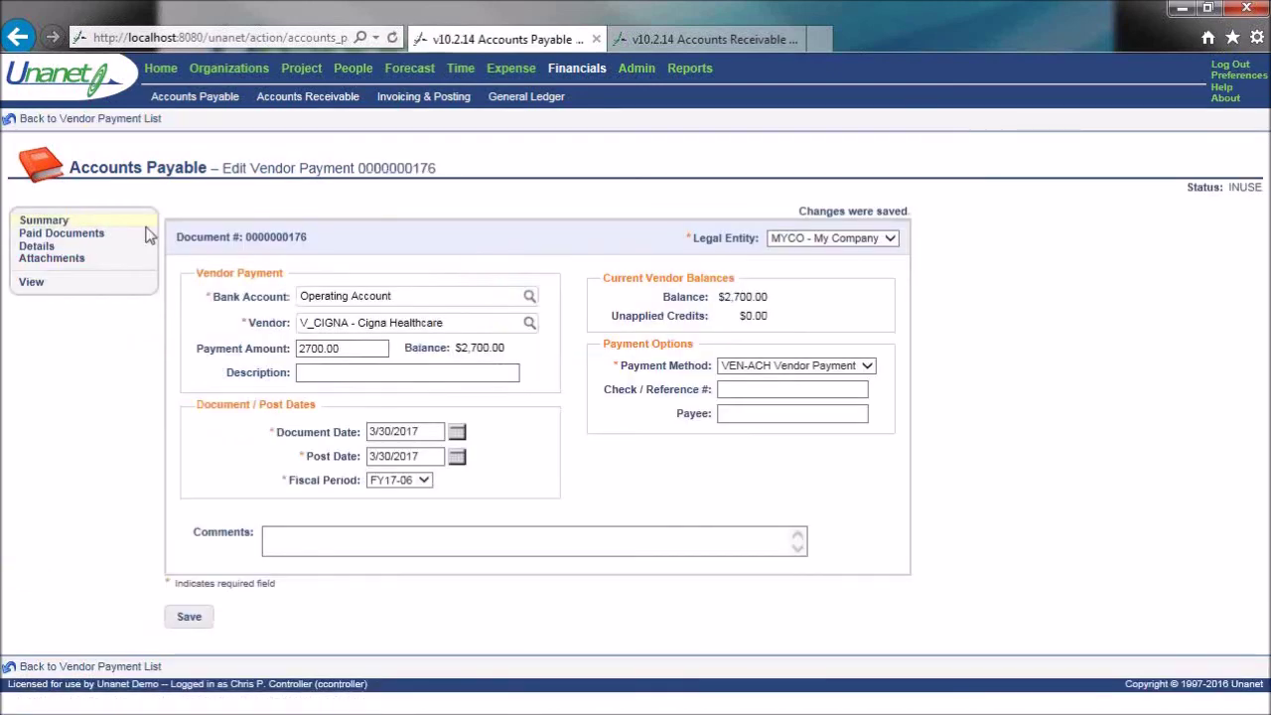
{"action": "left_click", "coordinate": [49, 247]}
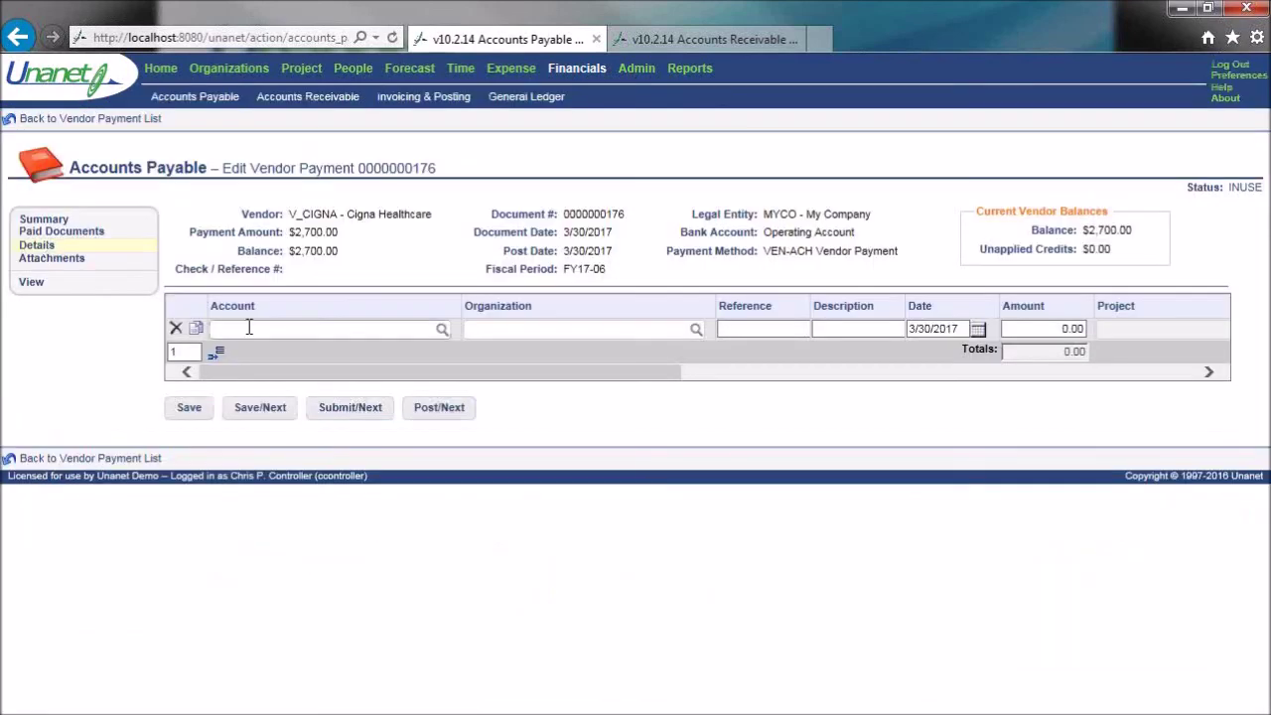
{"action": "left_click", "coordinate": [99, 235]}
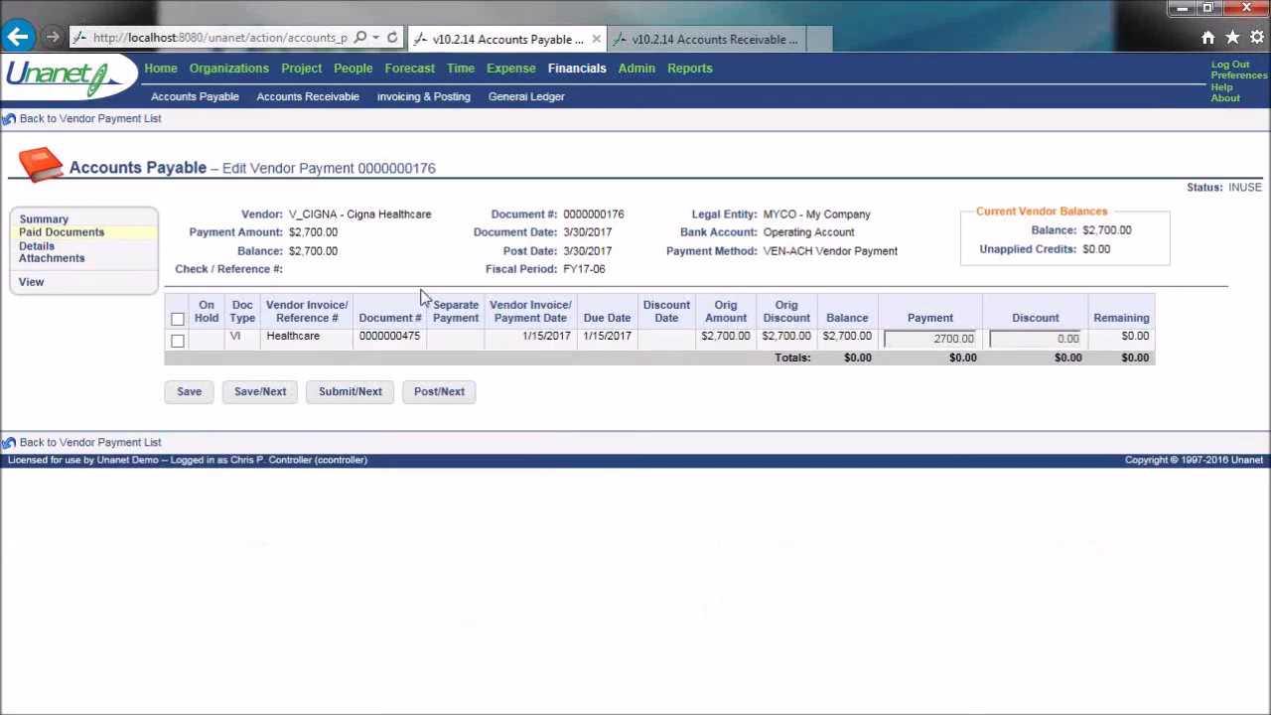
{"action": "left_click", "coordinate": [177, 340]}
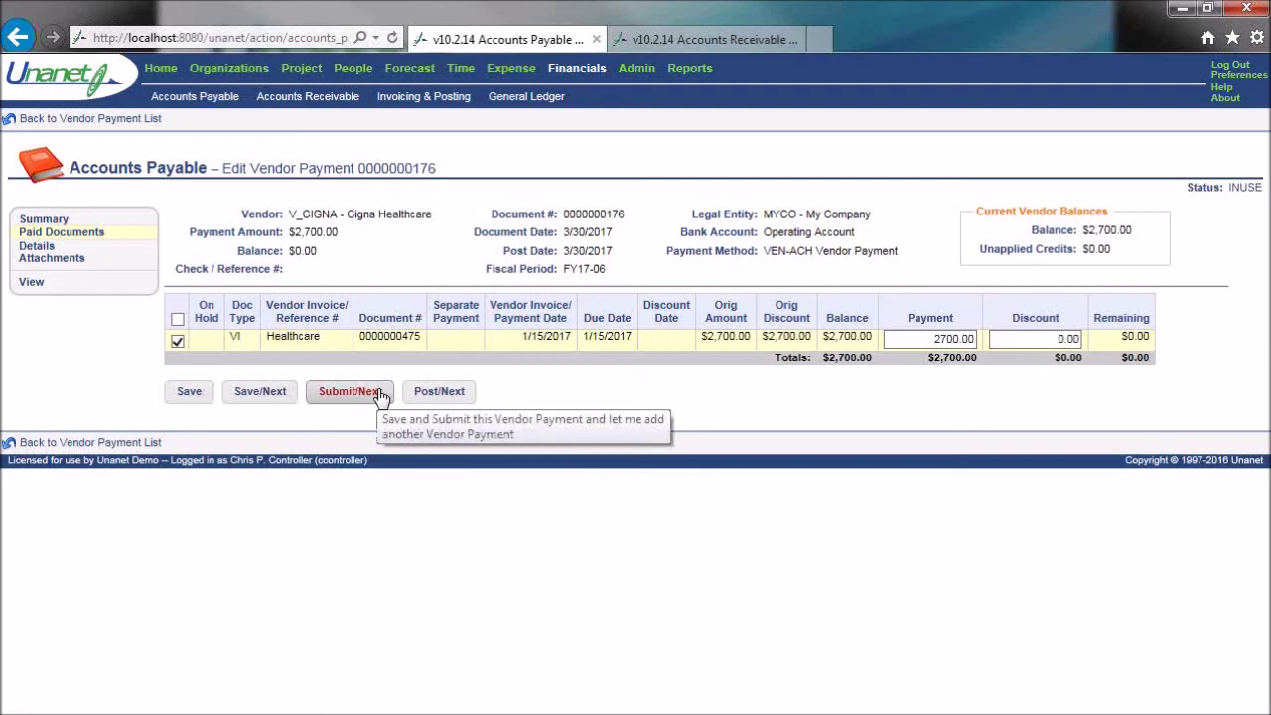
{"action": "left_click", "coordinate": [381, 396]}
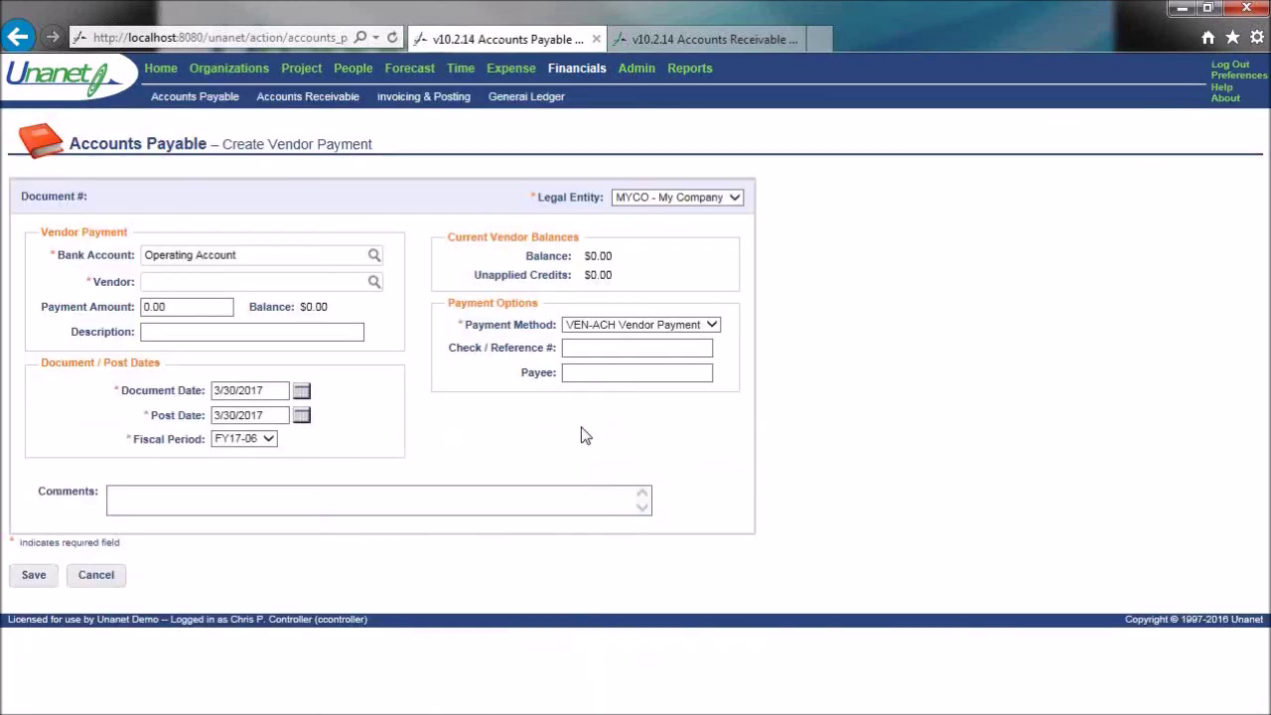
- Return to the Home dashboard, then open the Reports Dashboard
{"action": "left_click", "coordinate": [174, 78]}
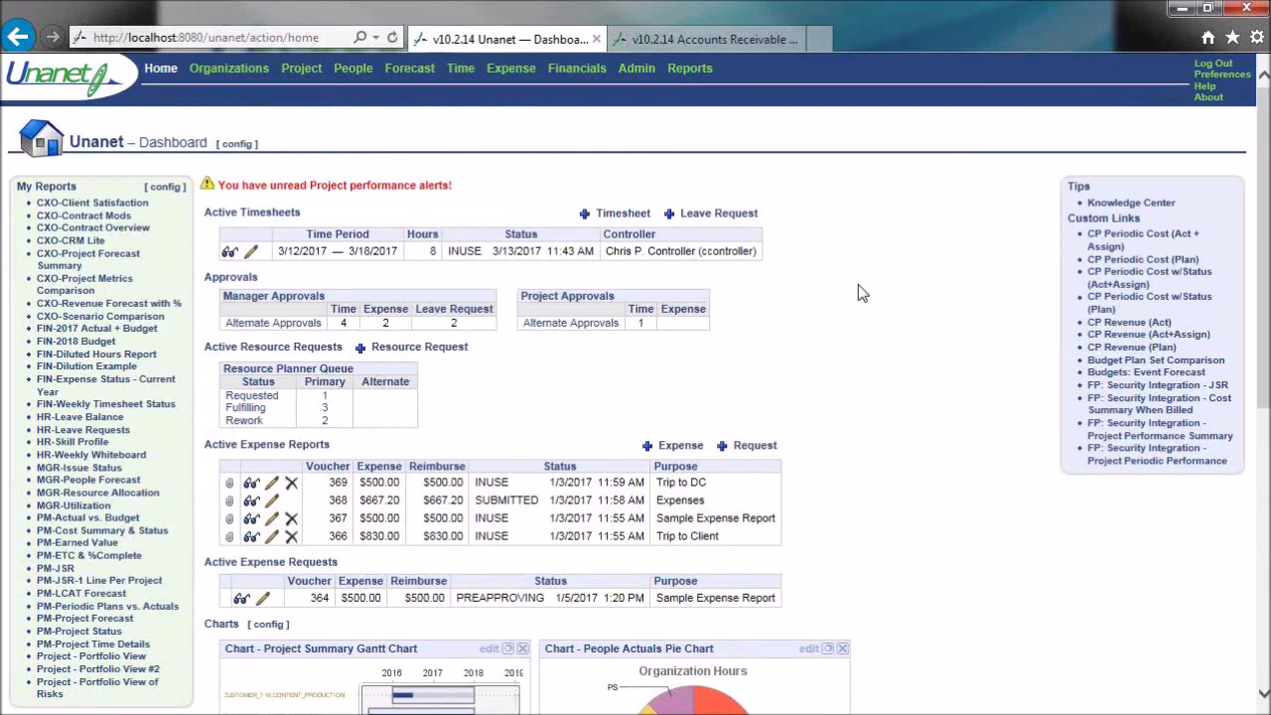
{"action": "left_click", "coordinate": [690, 69]}
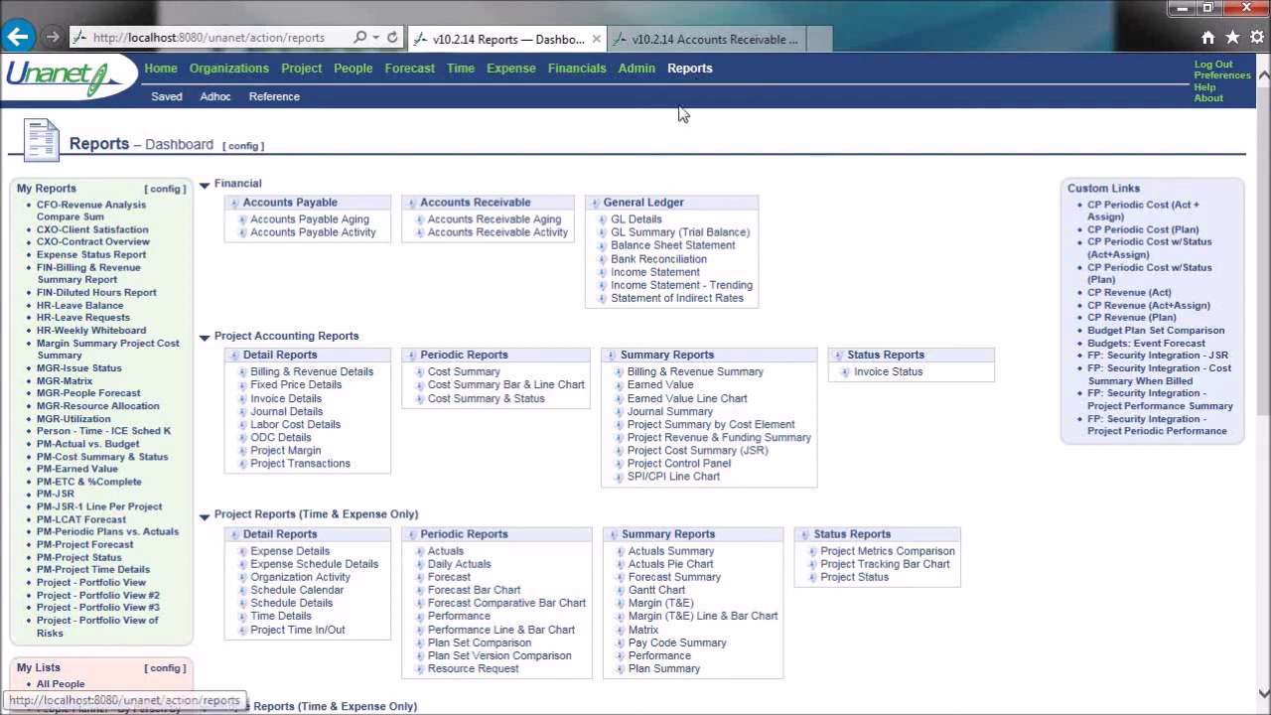
- Run GL Details for EC - Expense Report Cost Post documents over Fiscal - Current Year
{"action": "left_click", "coordinate": [660, 222]}
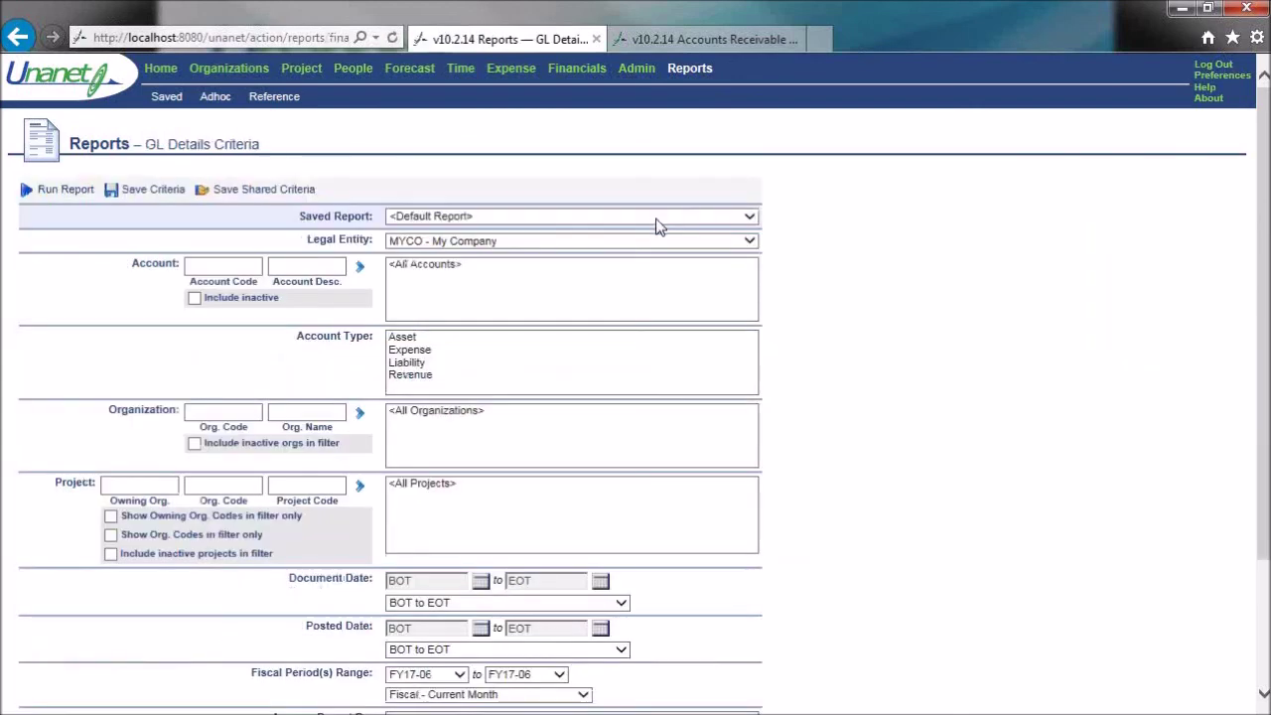
{"action": "scroll", "coordinate": [913, 477], "scroll_direction": "down", "scroll_amount": 3}
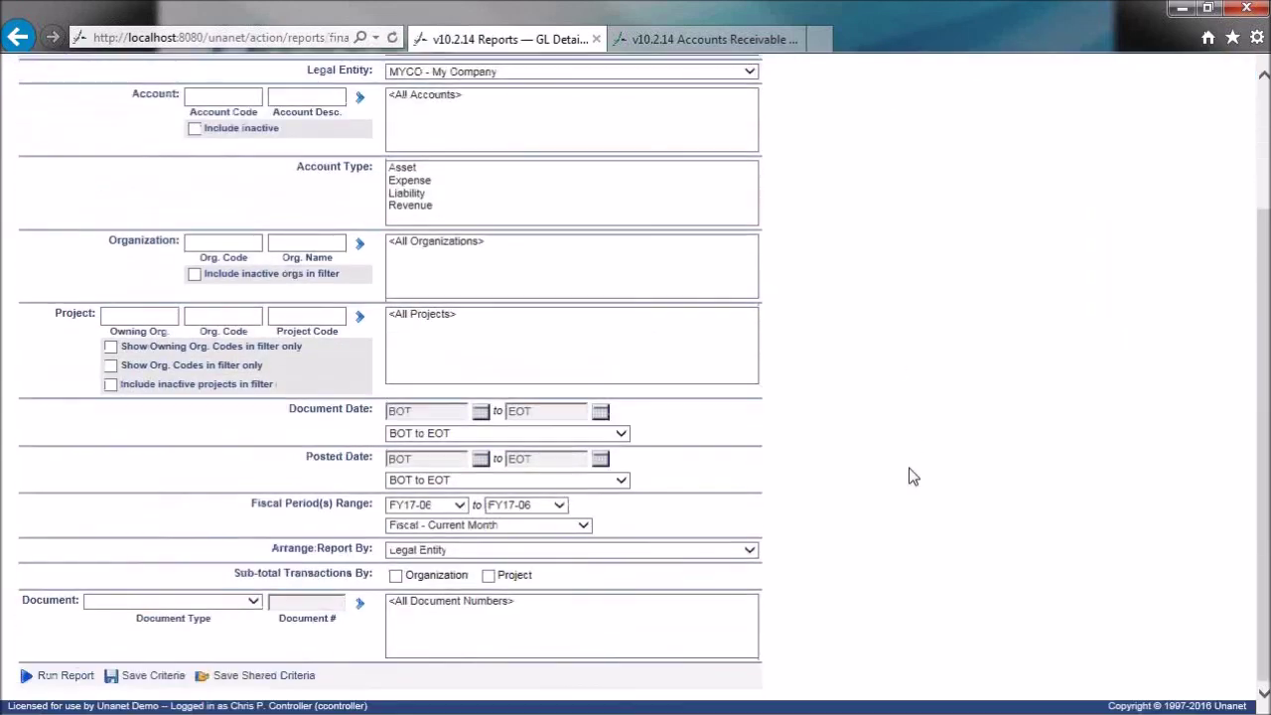
{"action": "left_click", "coordinate": [254, 602]}
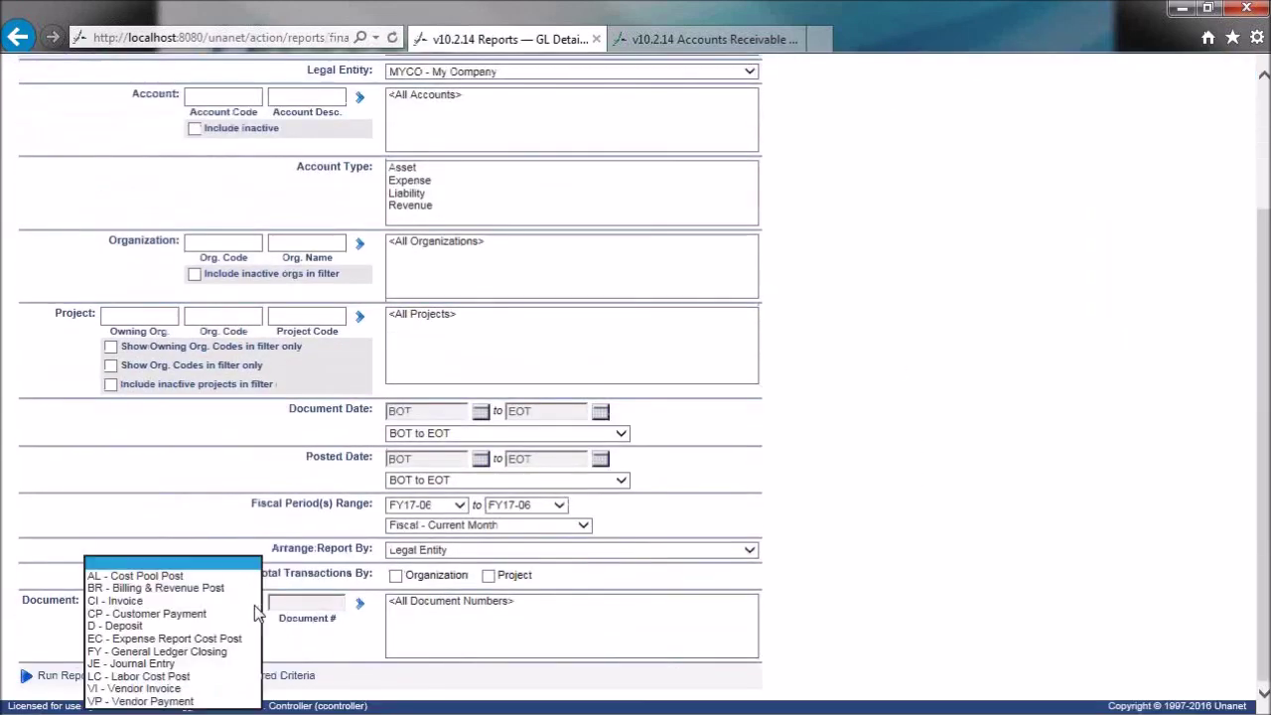
{"action": "left_click", "coordinate": [214, 640]}
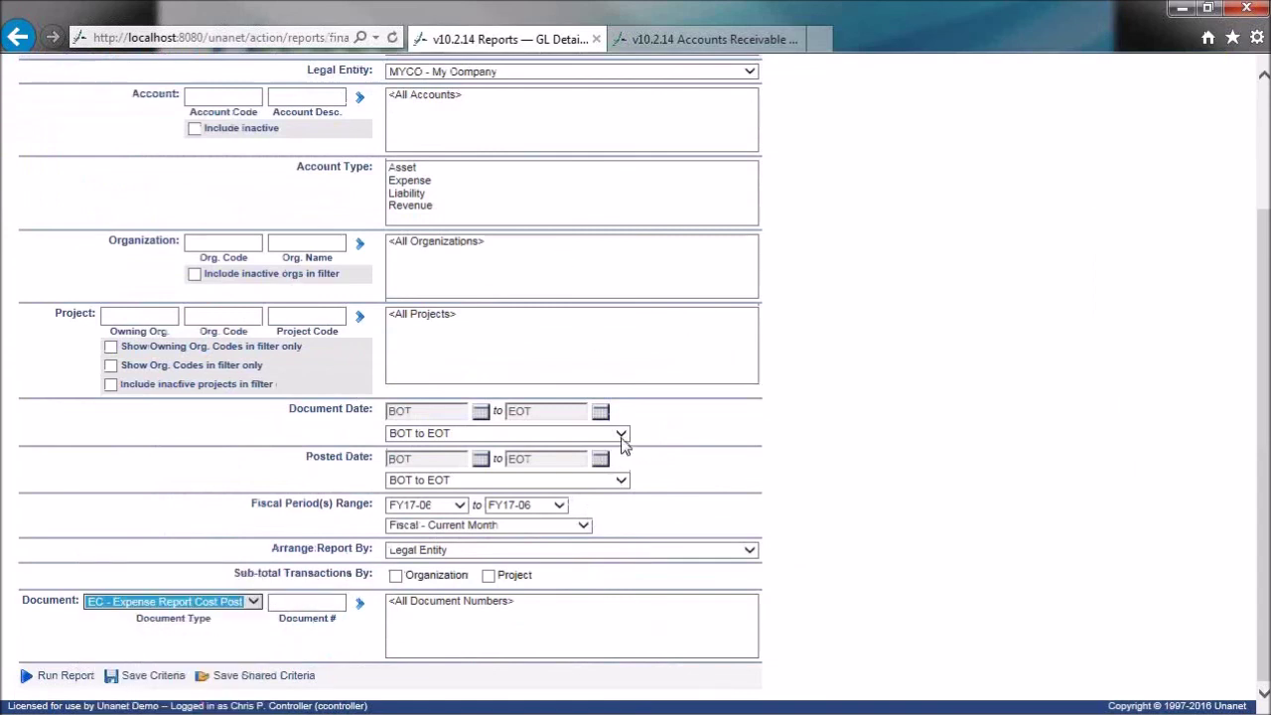
{"action": "left_click", "coordinate": [584, 527]}
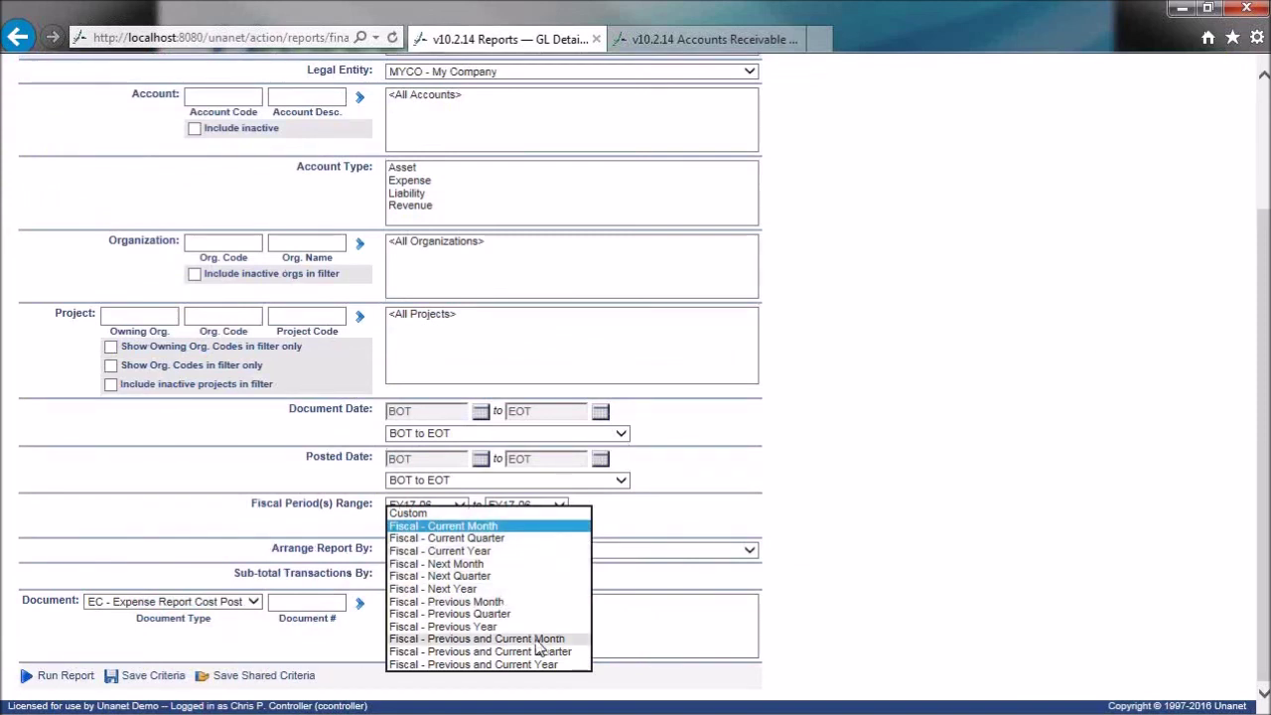
{"action": "left_click", "coordinate": [440, 550]}
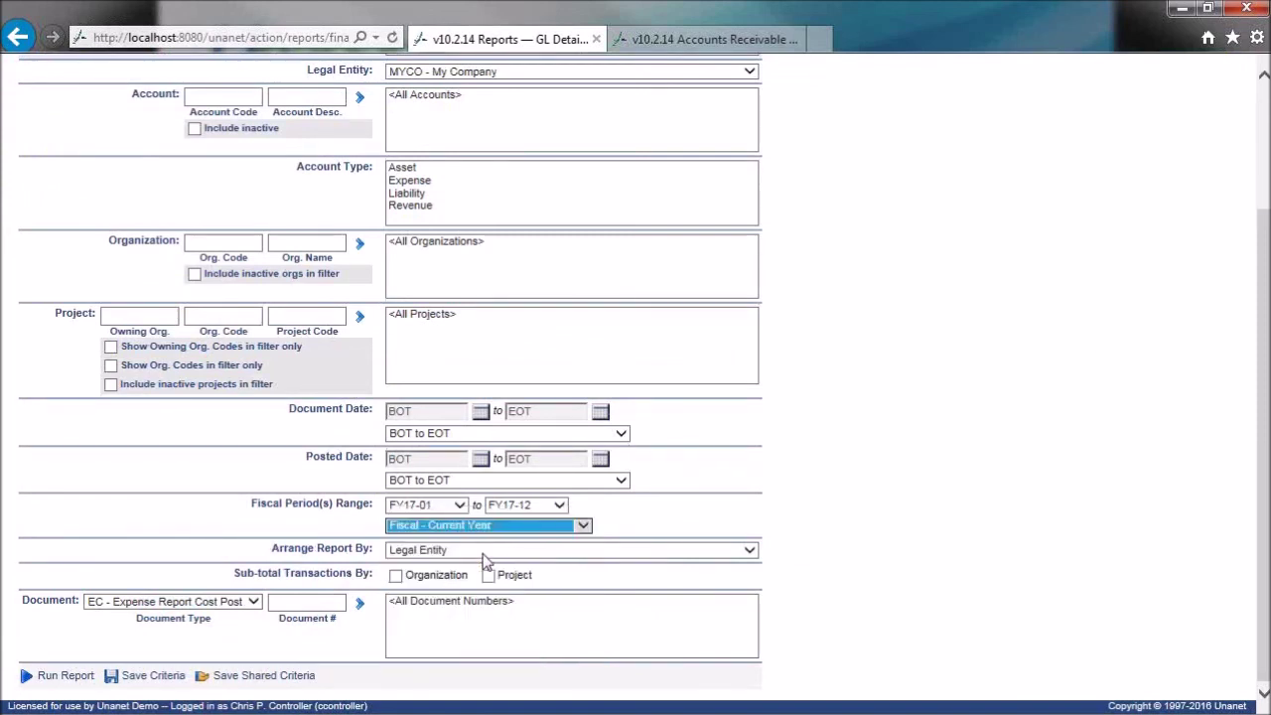
{"action": "scroll", "coordinate": [748, 463], "scroll_direction": "up", "scroll_amount": 3}
{"action": "left_click", "coordinate": [56, 155]}
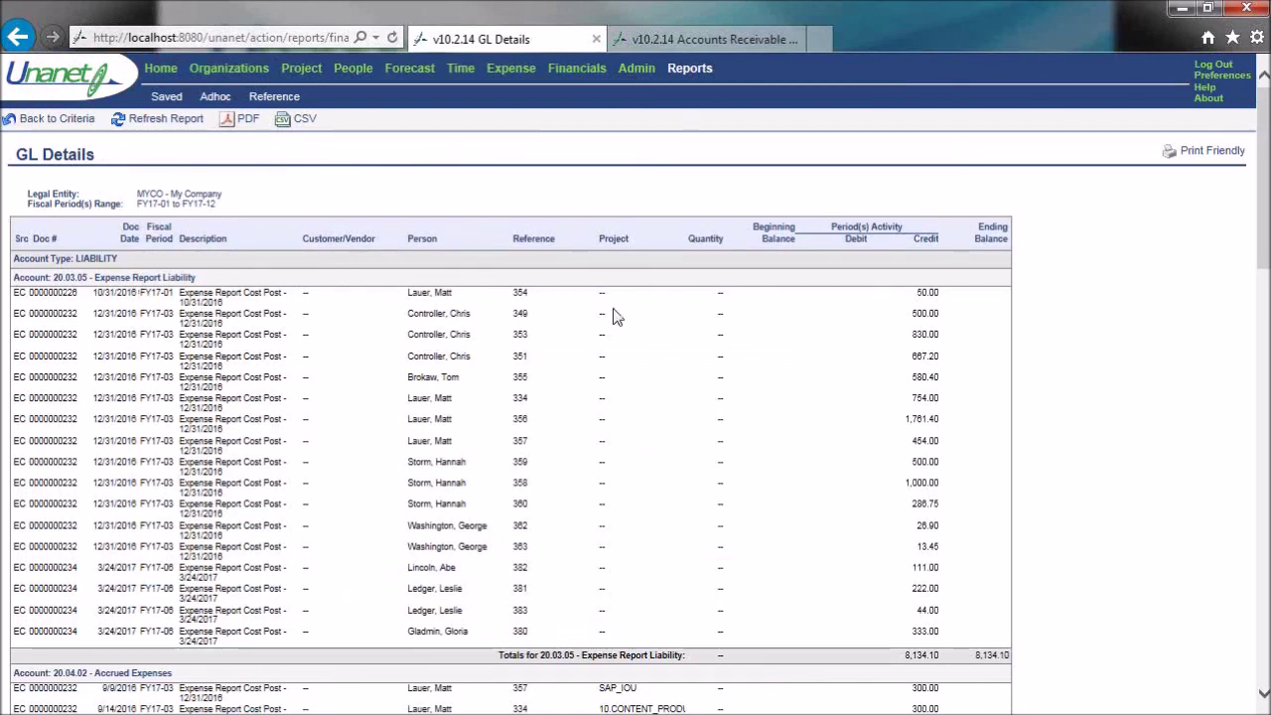
- Highlight the Expense Report Liability, Direct Travel - Airfare and Direct Travel - Hotel account headings
{"action": "left_click_drag", "start_coordinate": [197, 279], "coordinate": [57, 290]}
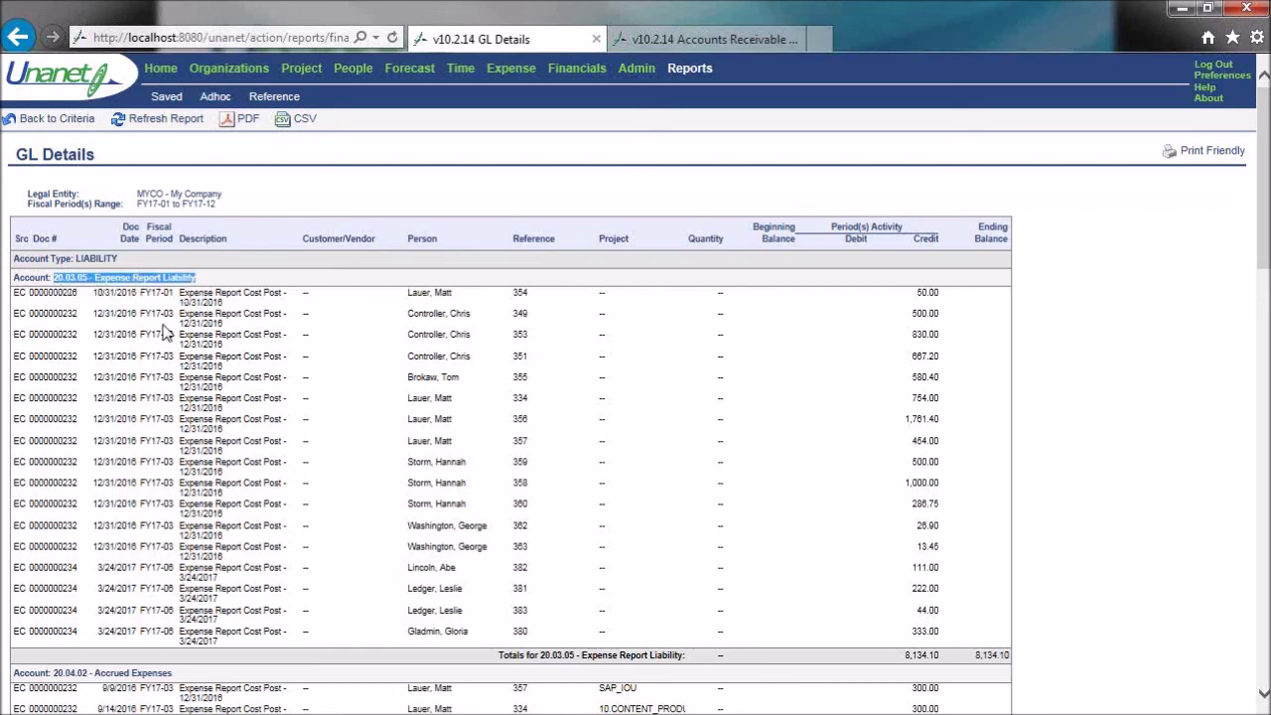
{"action": "scroll", "coordinate": [1110, 383], "scroll_direction": "down", "scroll_amount": 5}
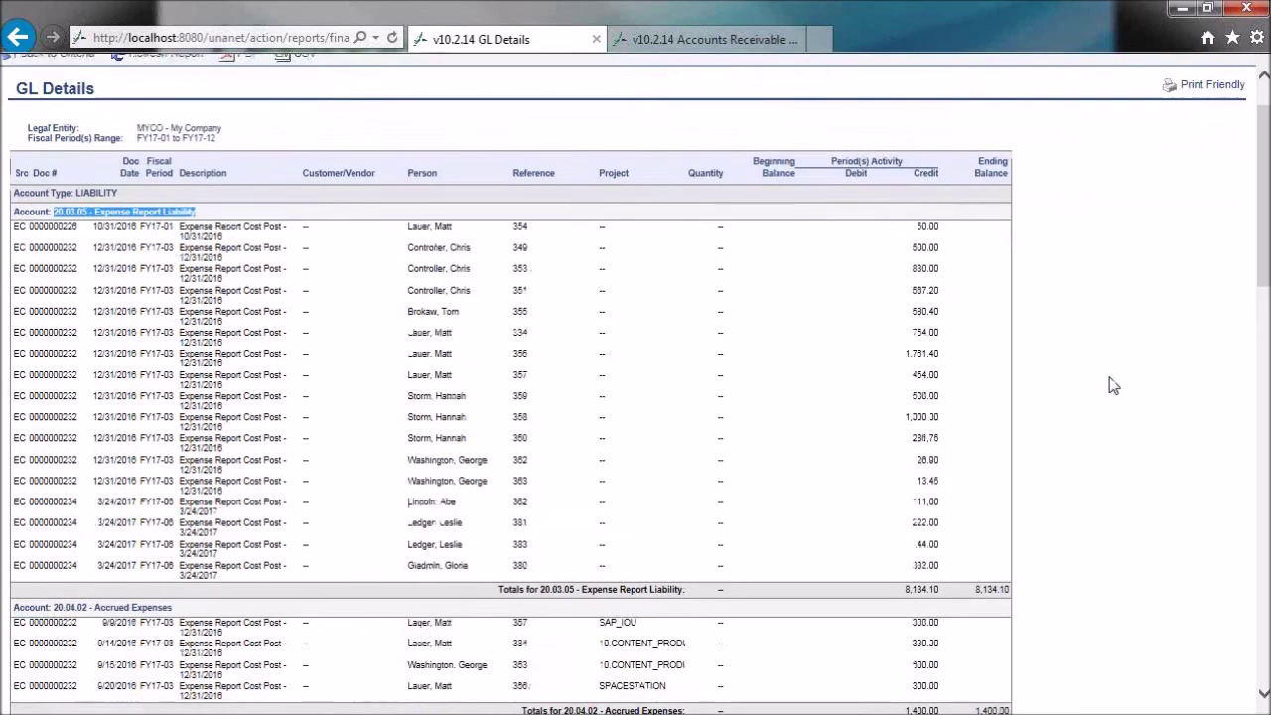
{"action": "scroll", "coordinate": [1112, 386], "scroll_direction": "down", "scroll_amount": 8}
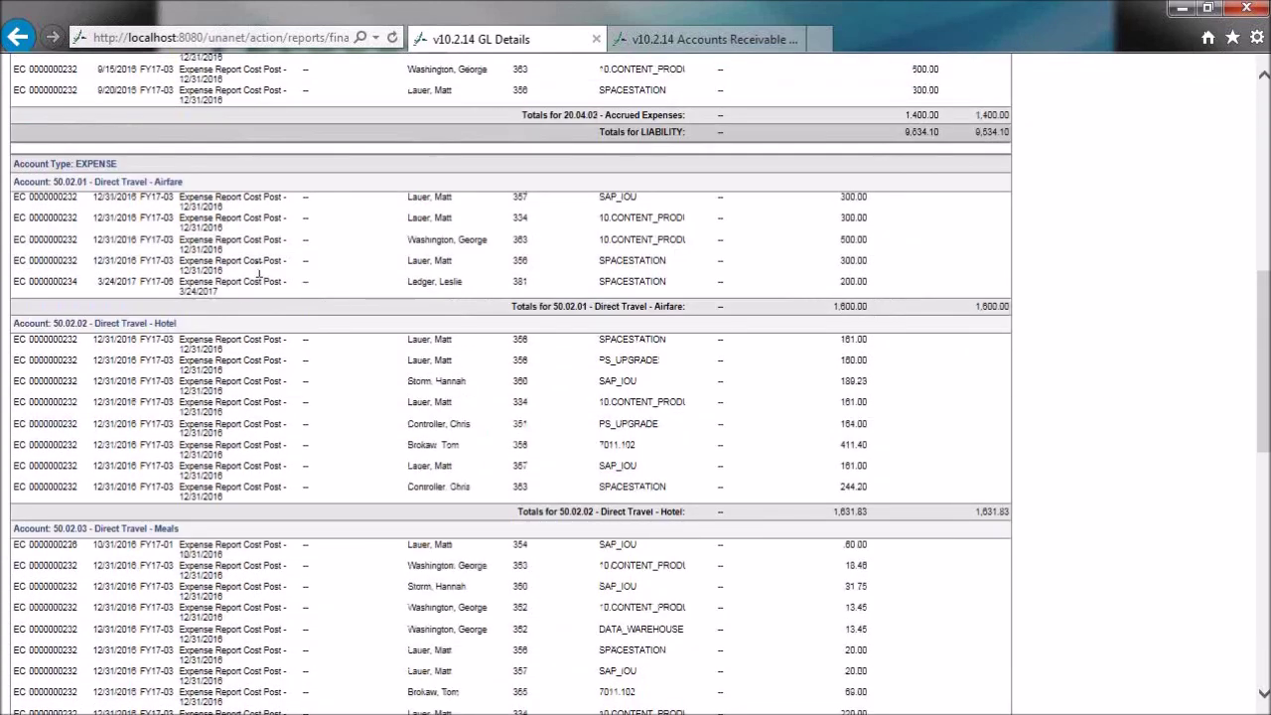
{"action": "left_click_drag", "start_coordinate": [96, 182], "coordinate": [182, 184]}
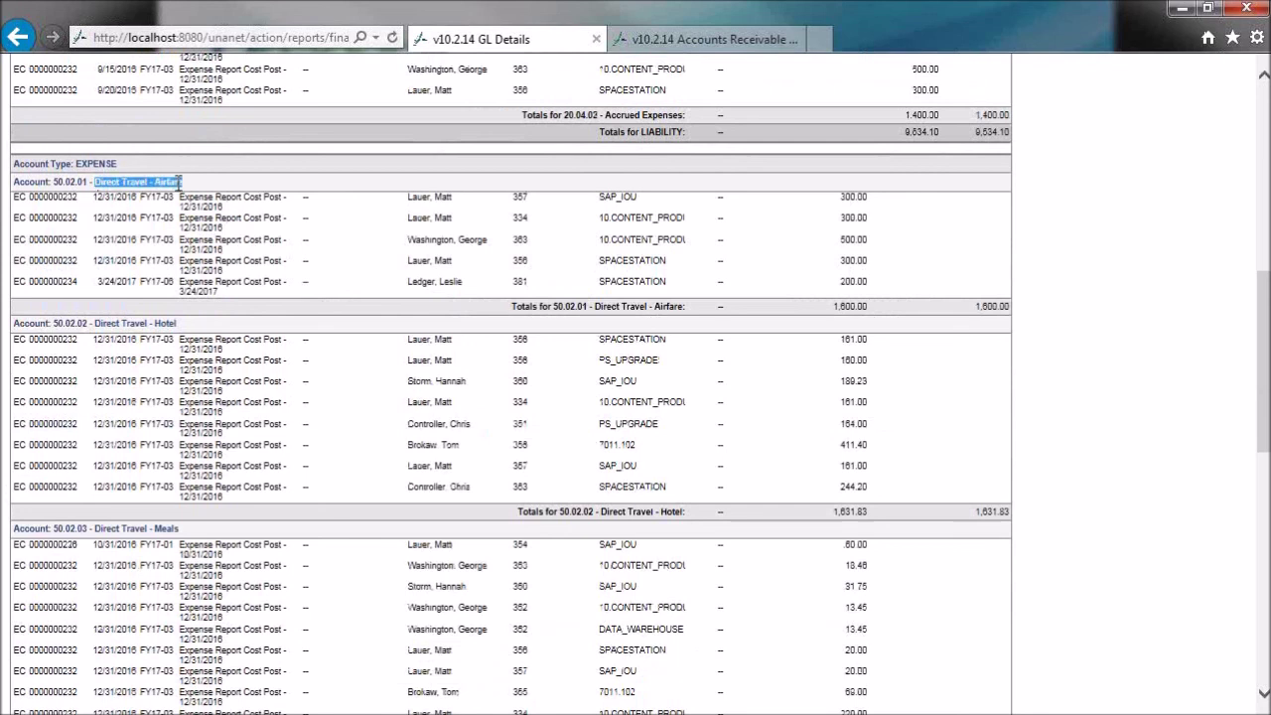
{"action": "left_click_drag", "start_coordinate": [95, 324], "coordinate": [175, 324]}
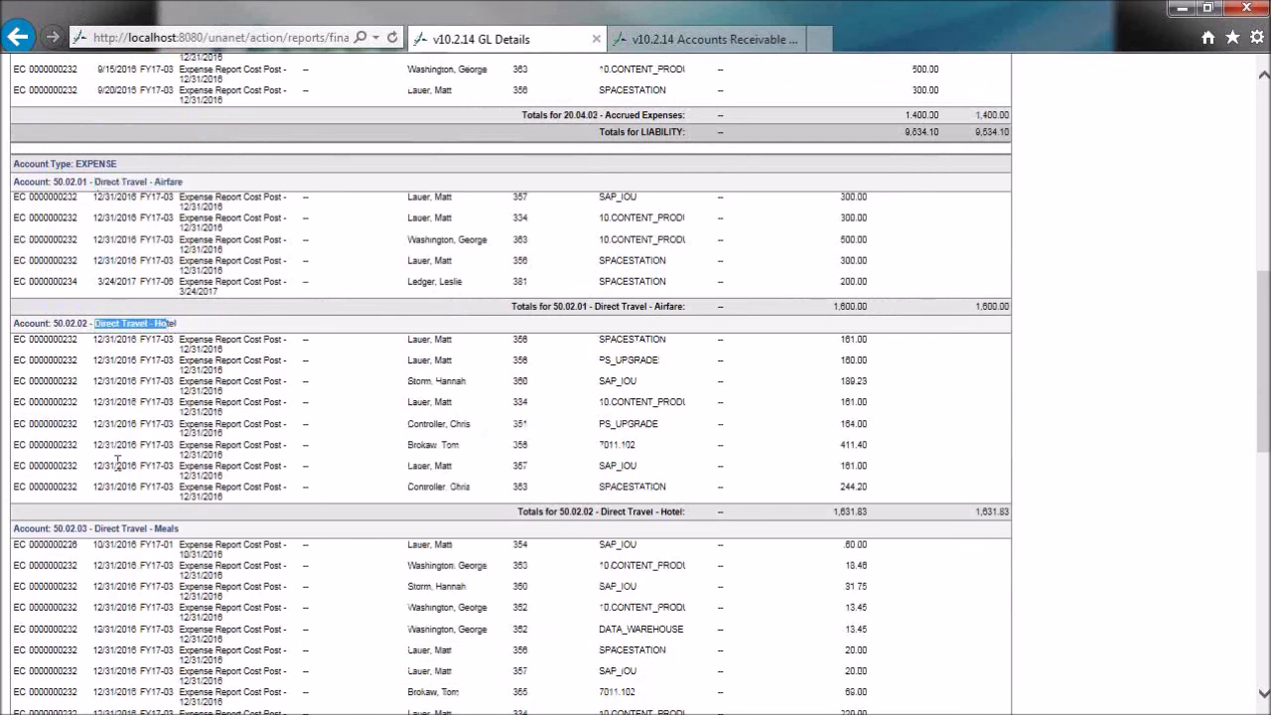
- Highlight the Direct Travel - Meals heading and the next account heading further down the report
{"action": "left_click", "coordinate": [97, 532]}
{"action": "left_click_drag", "start_coordinate": [96, 531], "coordinate": [248, 544]}
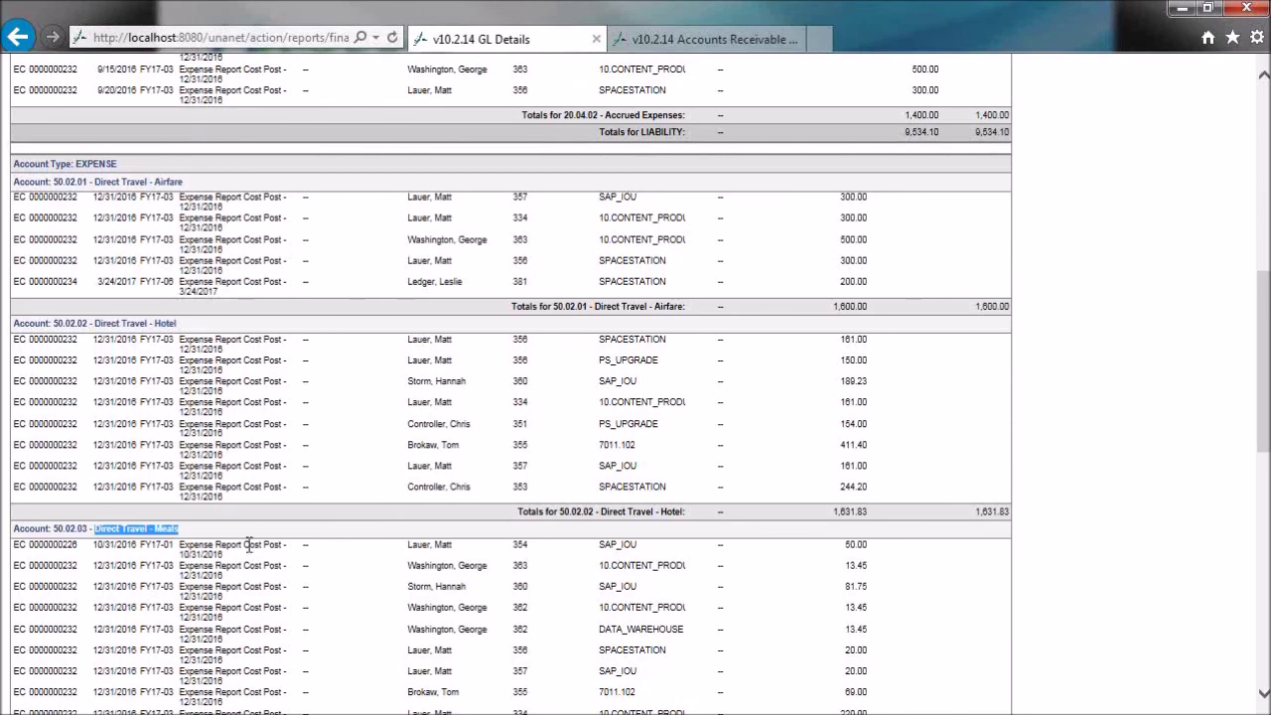
{"action": "scroll", "coordinate": [249, 544], "scroll_direction": "down", "scroll_amount": 3}
{"action": "left_click_drag", "start_coordinate": [95, 511], "coordinate": [187, 520]}
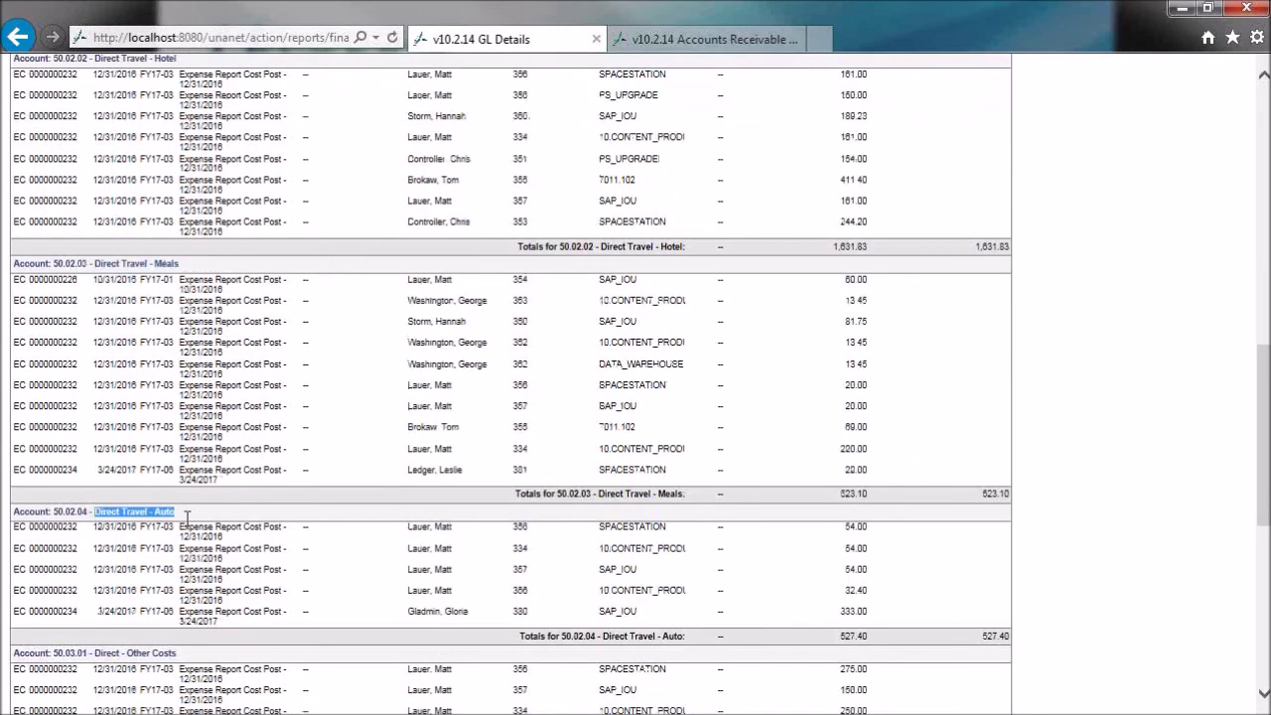
{"action": "scroll", "coordinate": [740, 544], "scroll_direction": "down", "scroll_amount": 6}
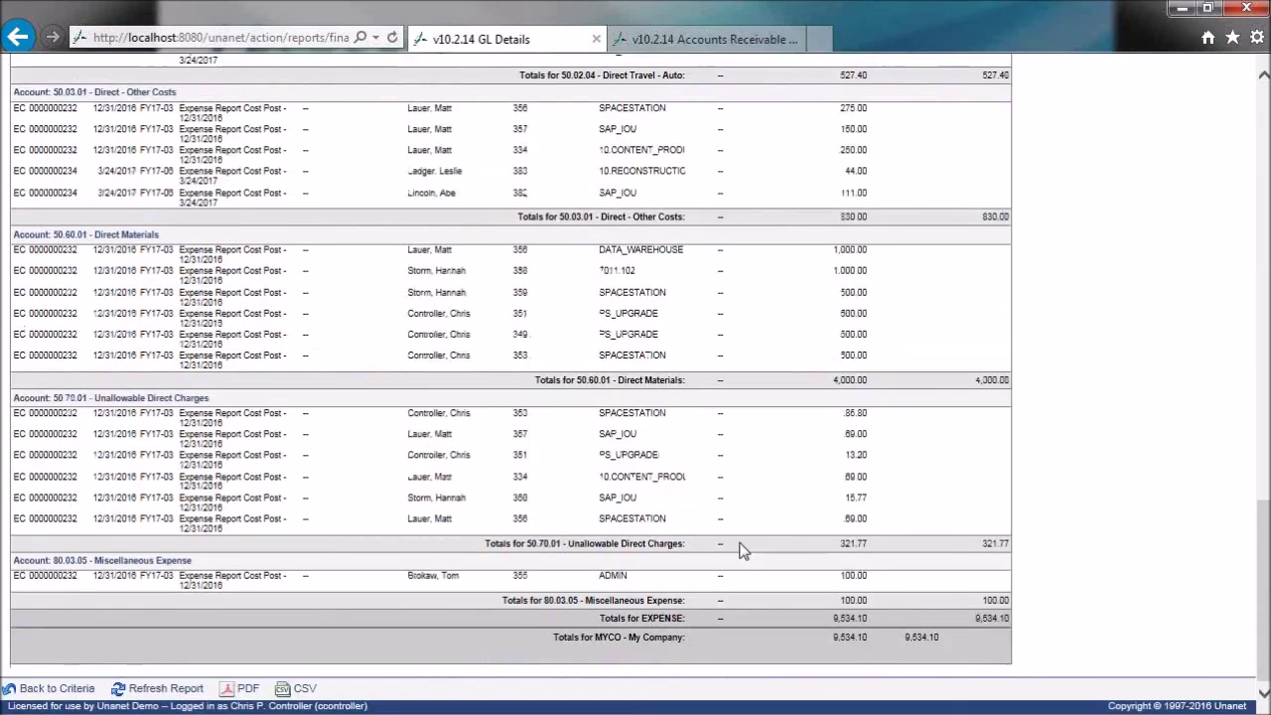
- Return to the top of the GL Details report and bring up the 'Time for Questions!' slide
{"action": "scroll", "coordinate": [740, 544], "scroll_direction": "up", "scroll_amount": 11}
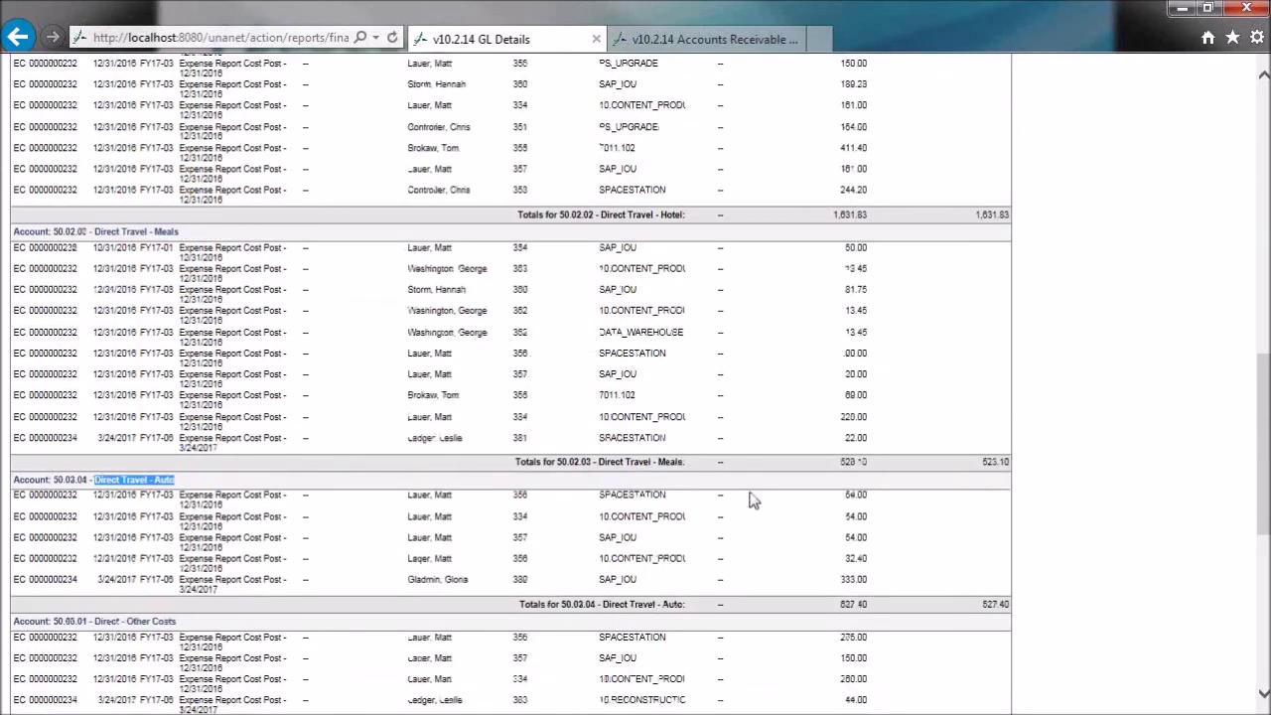
{"action": "scroll", "coordinate": [751, 501], "scroll_direction": "up", "scroll_amount": 5}
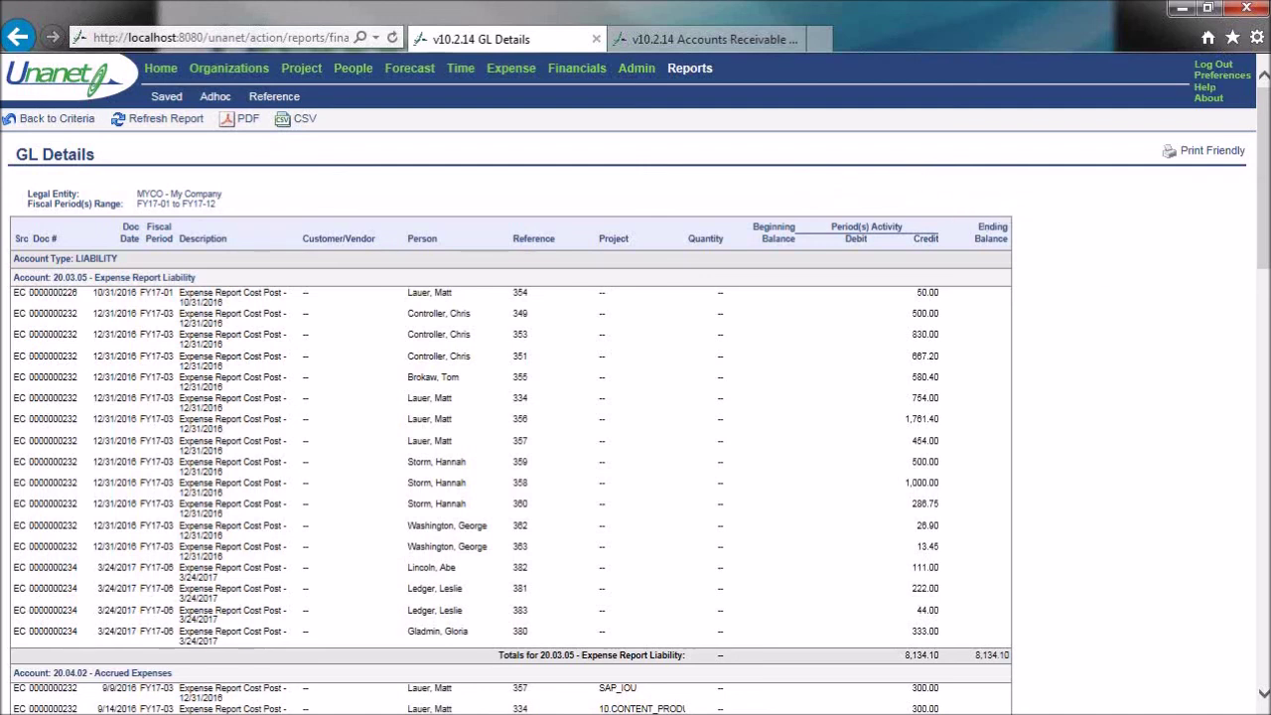
{"action": "key", "text": "alt+Tab"}
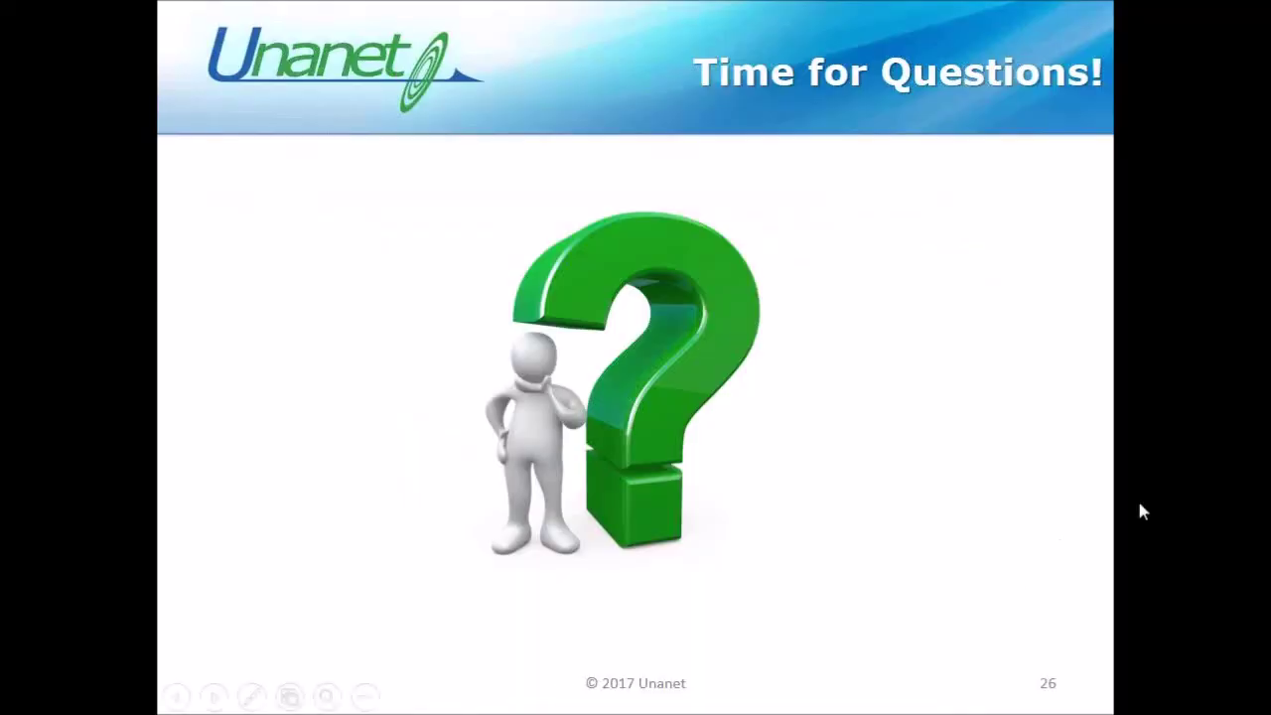